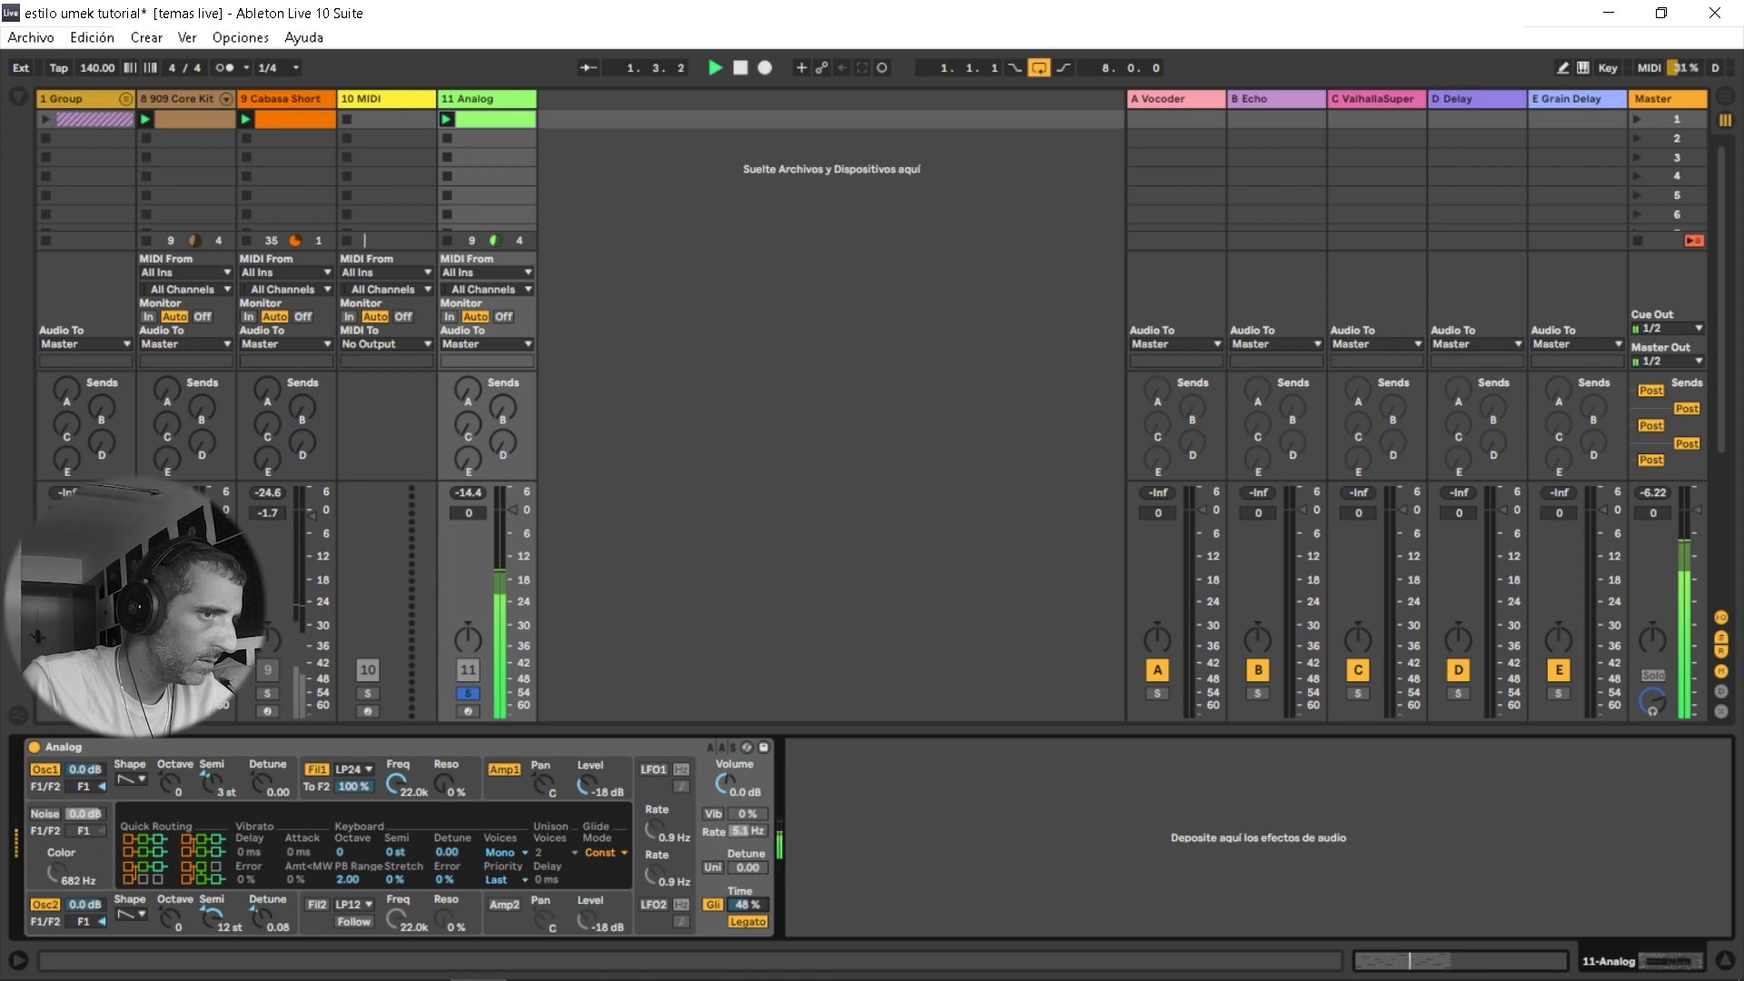
Add an EQ Eight from the Favorites collection after the Analog instrument on the 11 Analog track.
{"action": "key", "text": "space"}
{"action": "double_click", "coordinate": [469, 115]}
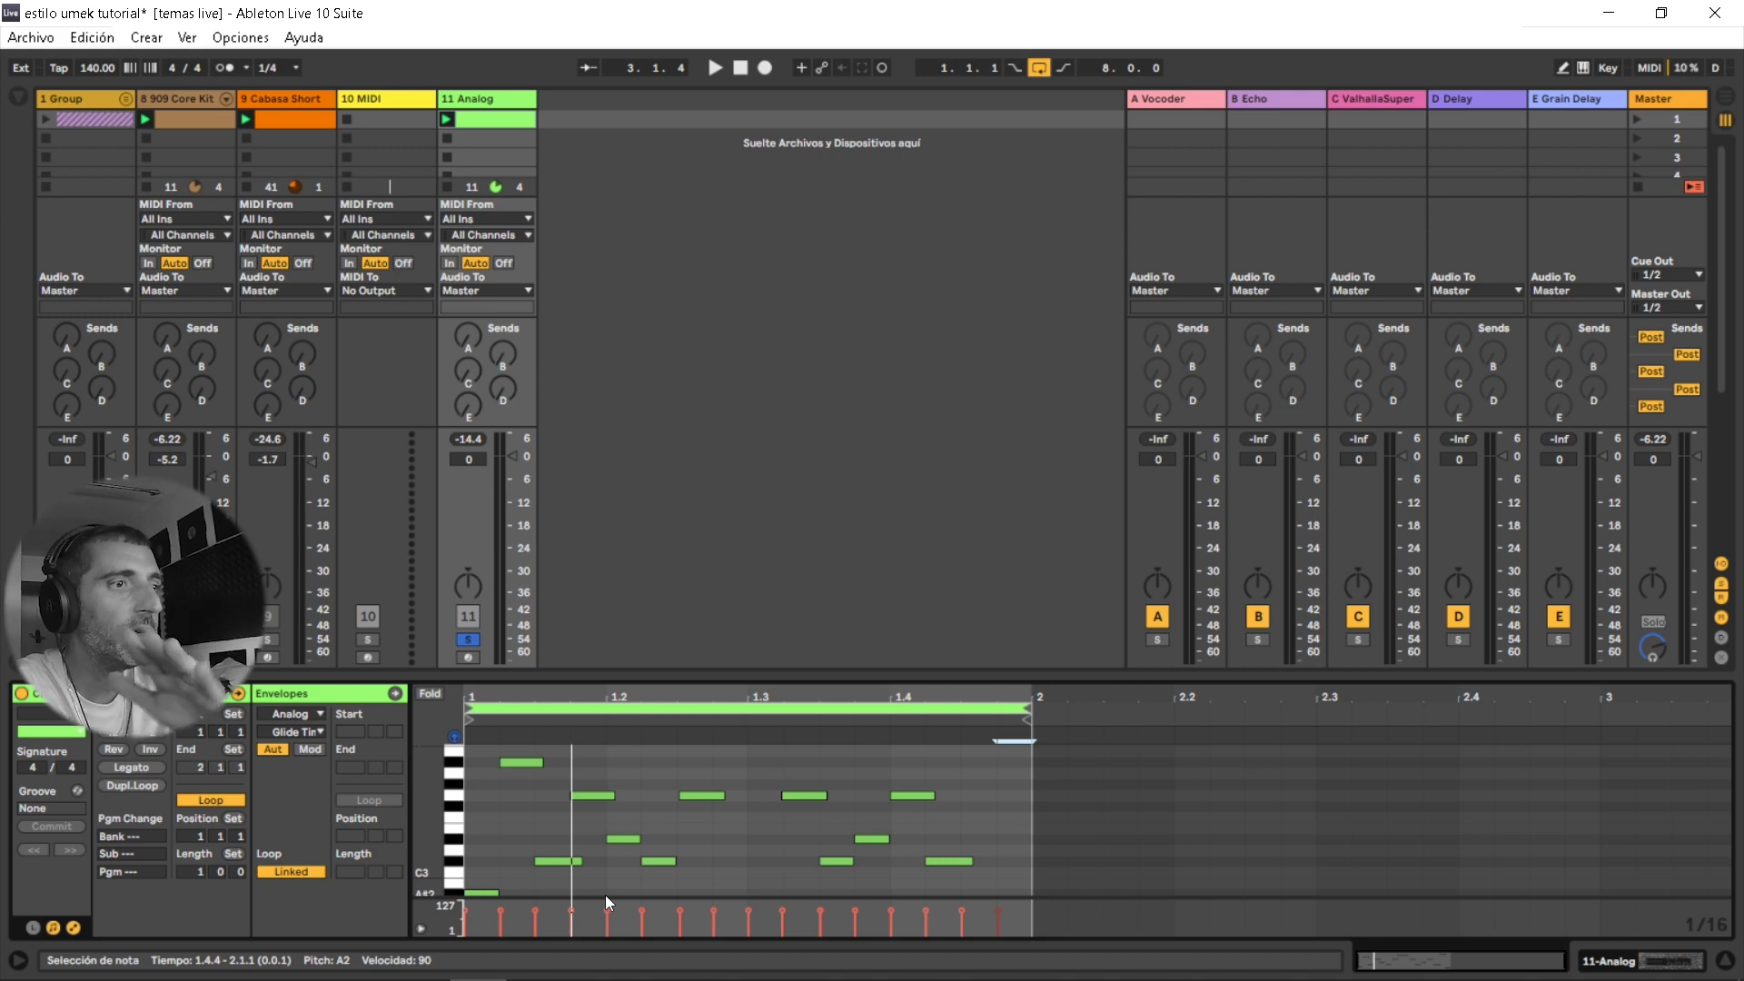
{"action": "left_click", "coordinate": [1608, 963]}
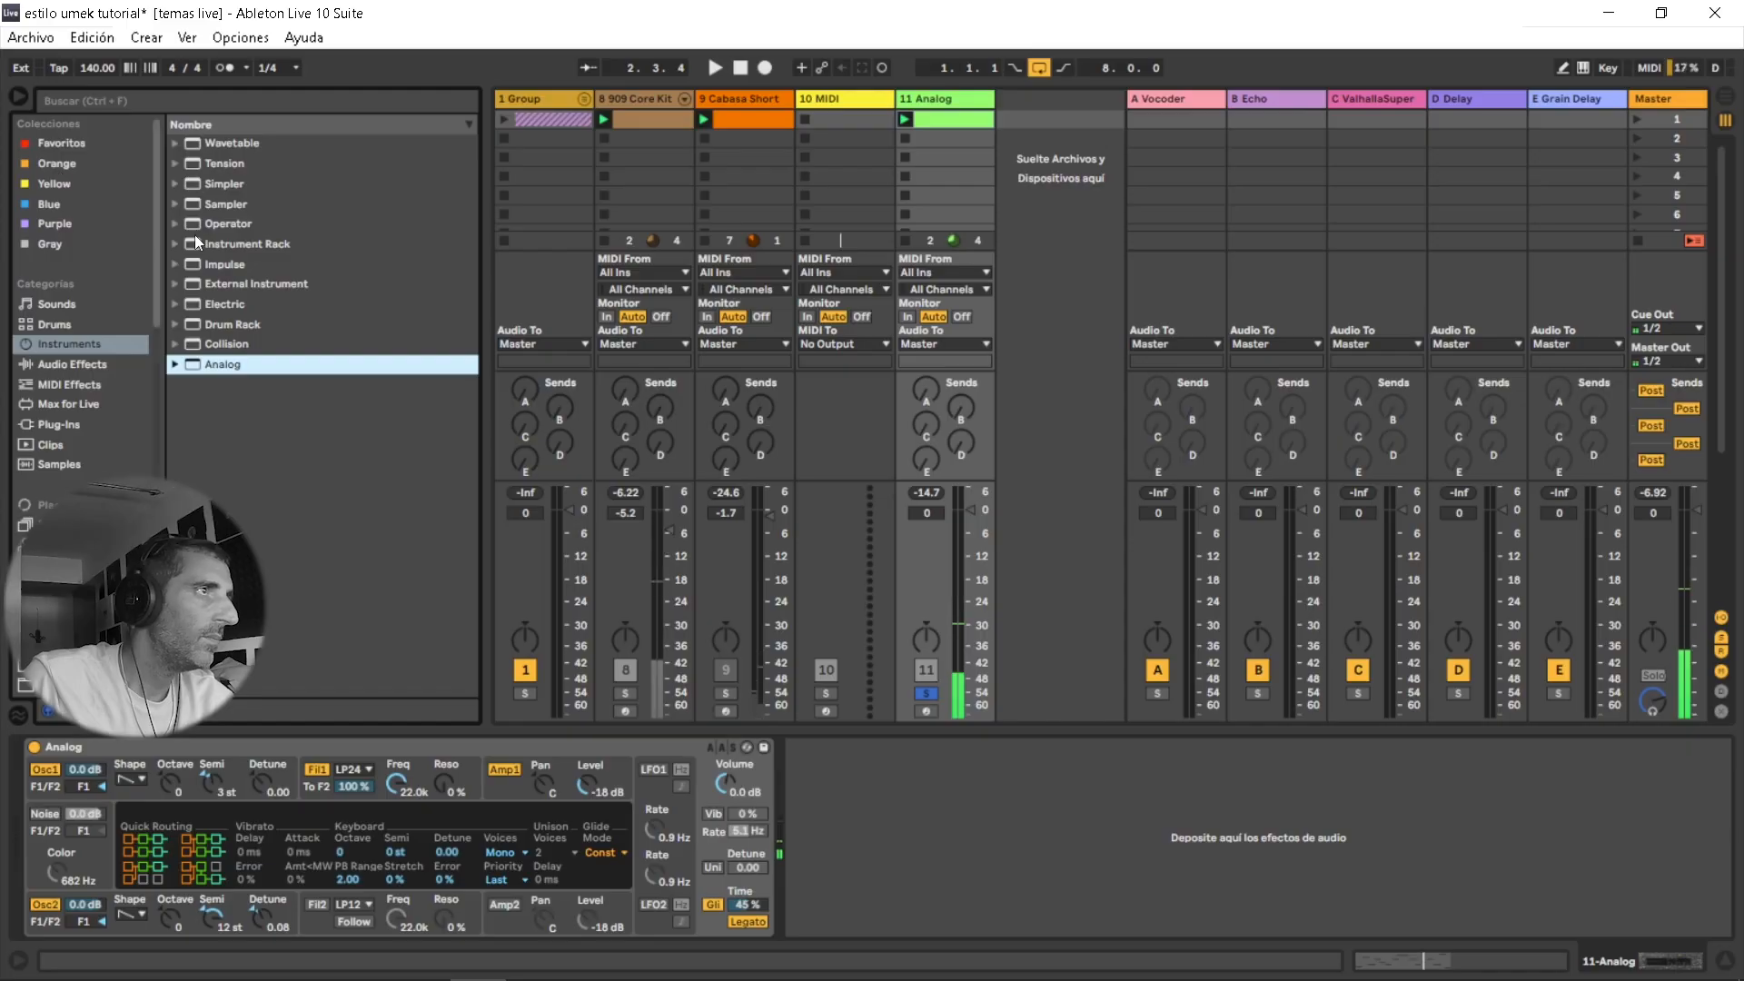
{"action": "left_click", "coordinate": [72, 145]}
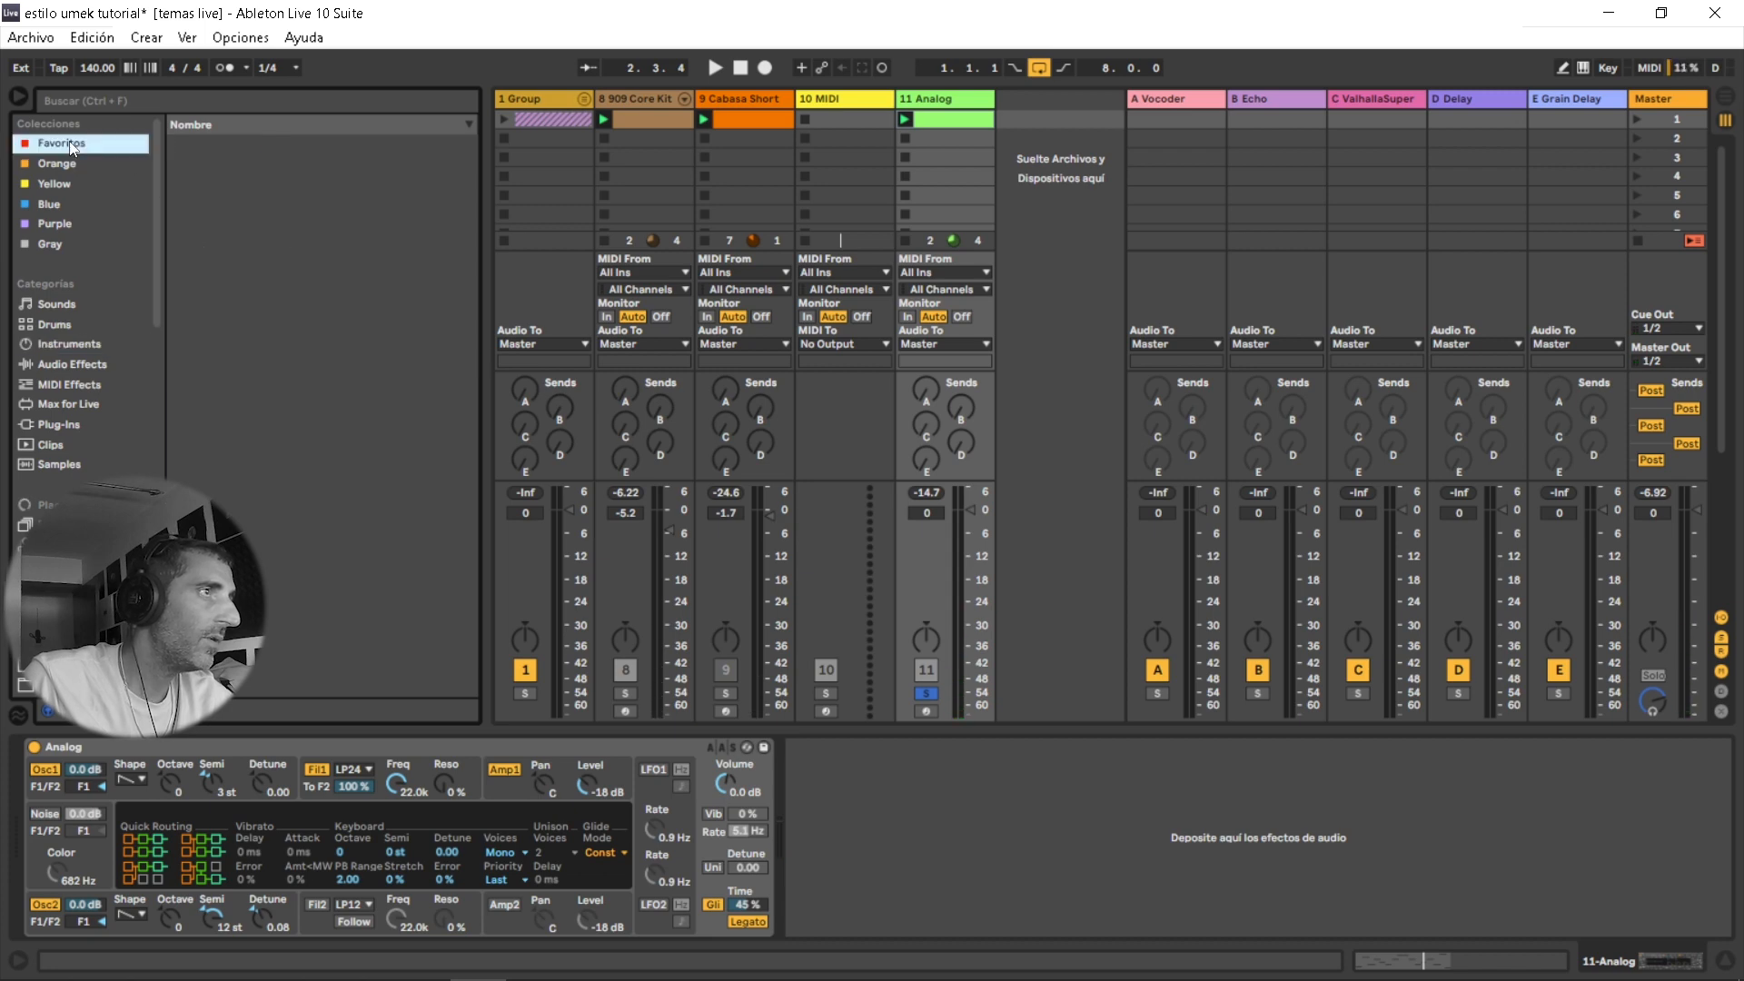
{"action": "left_click", "coordinate": [244, 225]}
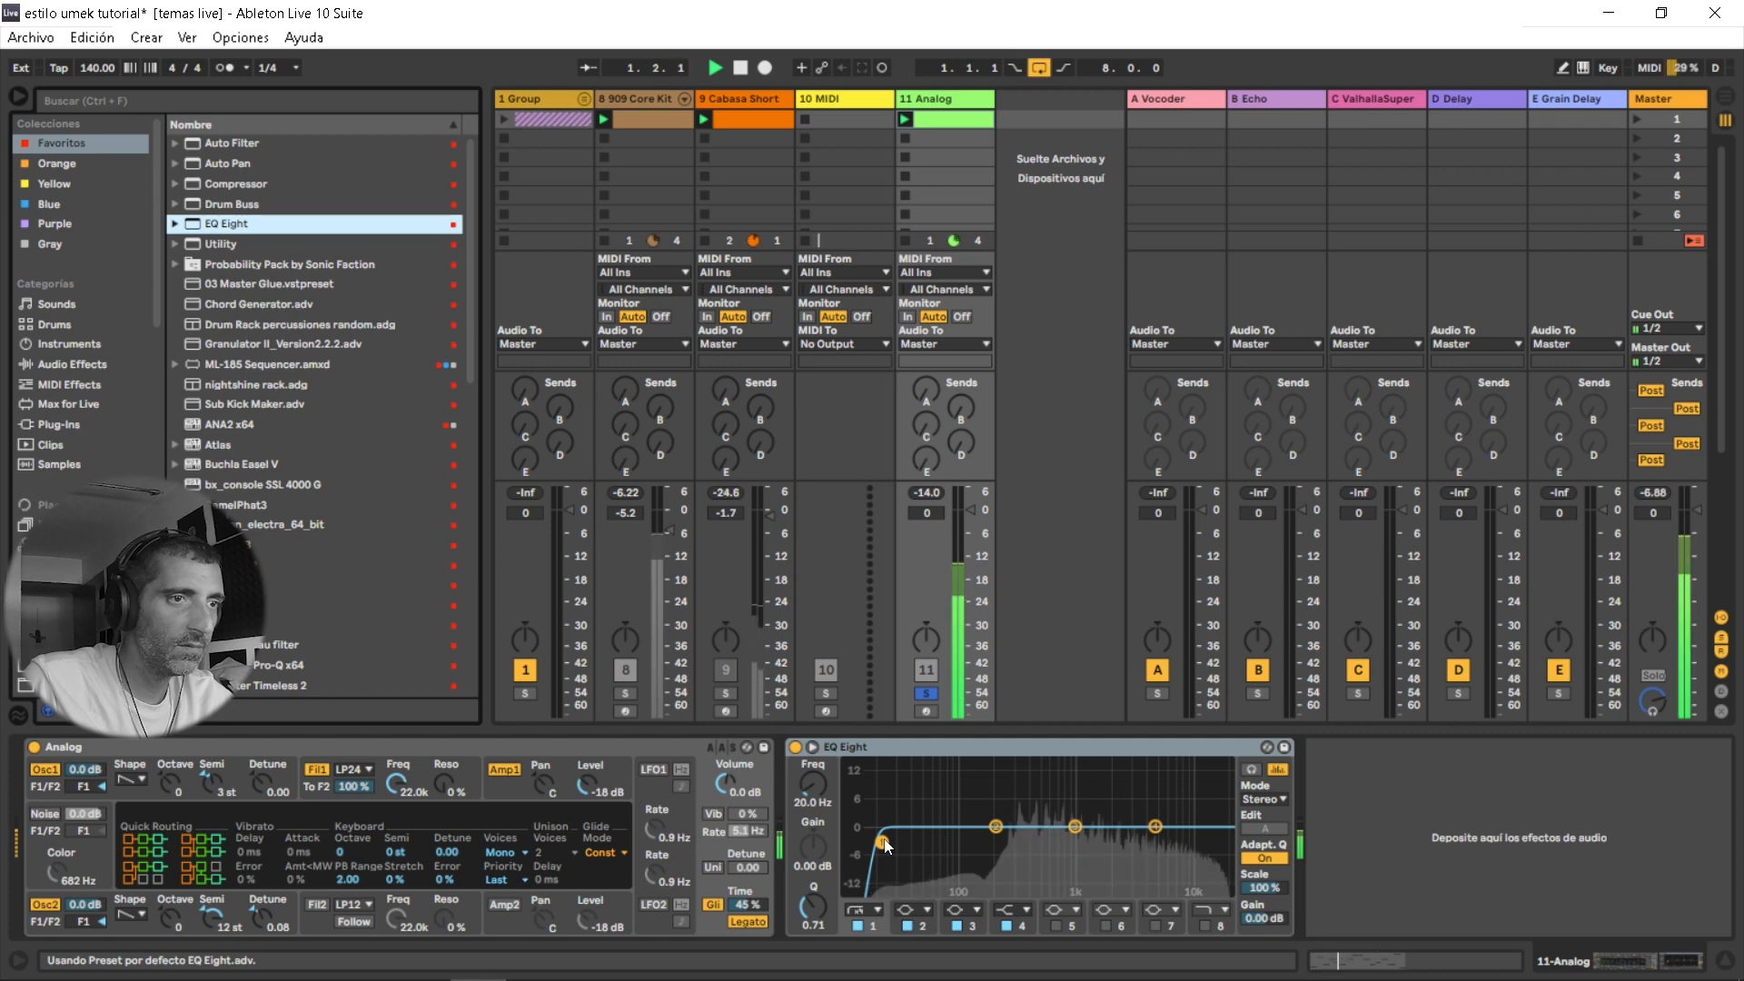
Raise the low cut of EQ Eight's band 1 to about 200 Hz on the Analog track.
{"action": "left_click", "coordinate": [882, 843]}
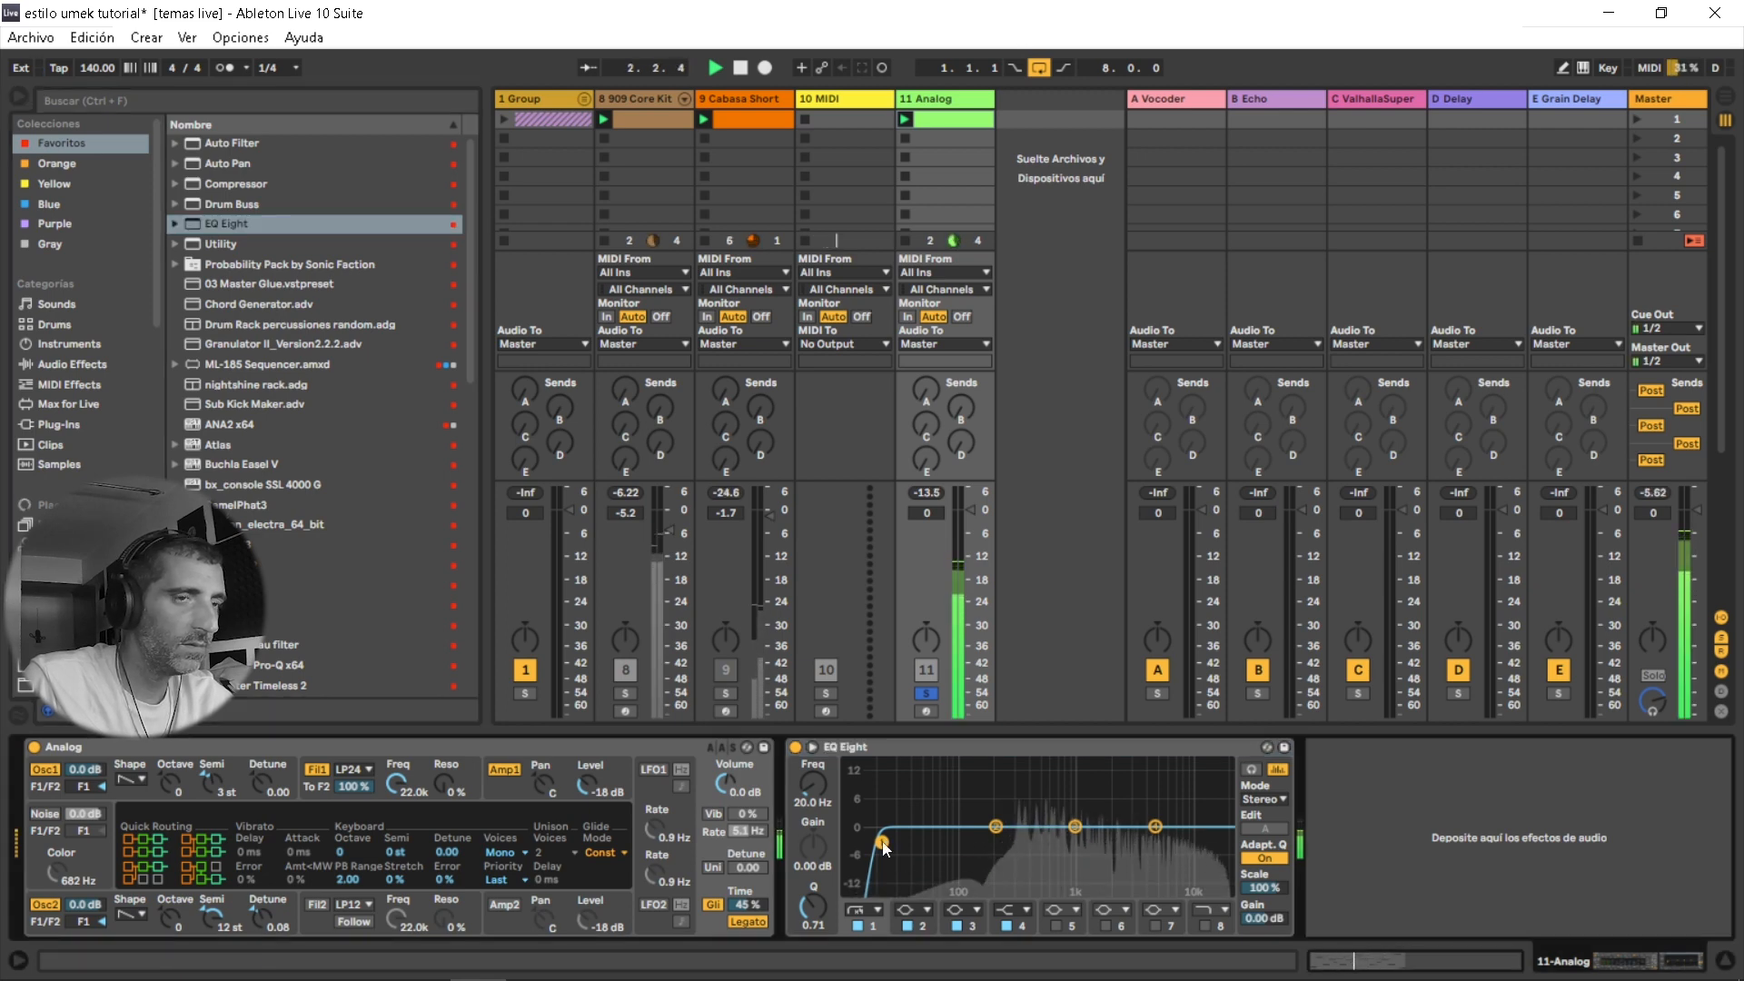
{"action": "key", "text": "space"}
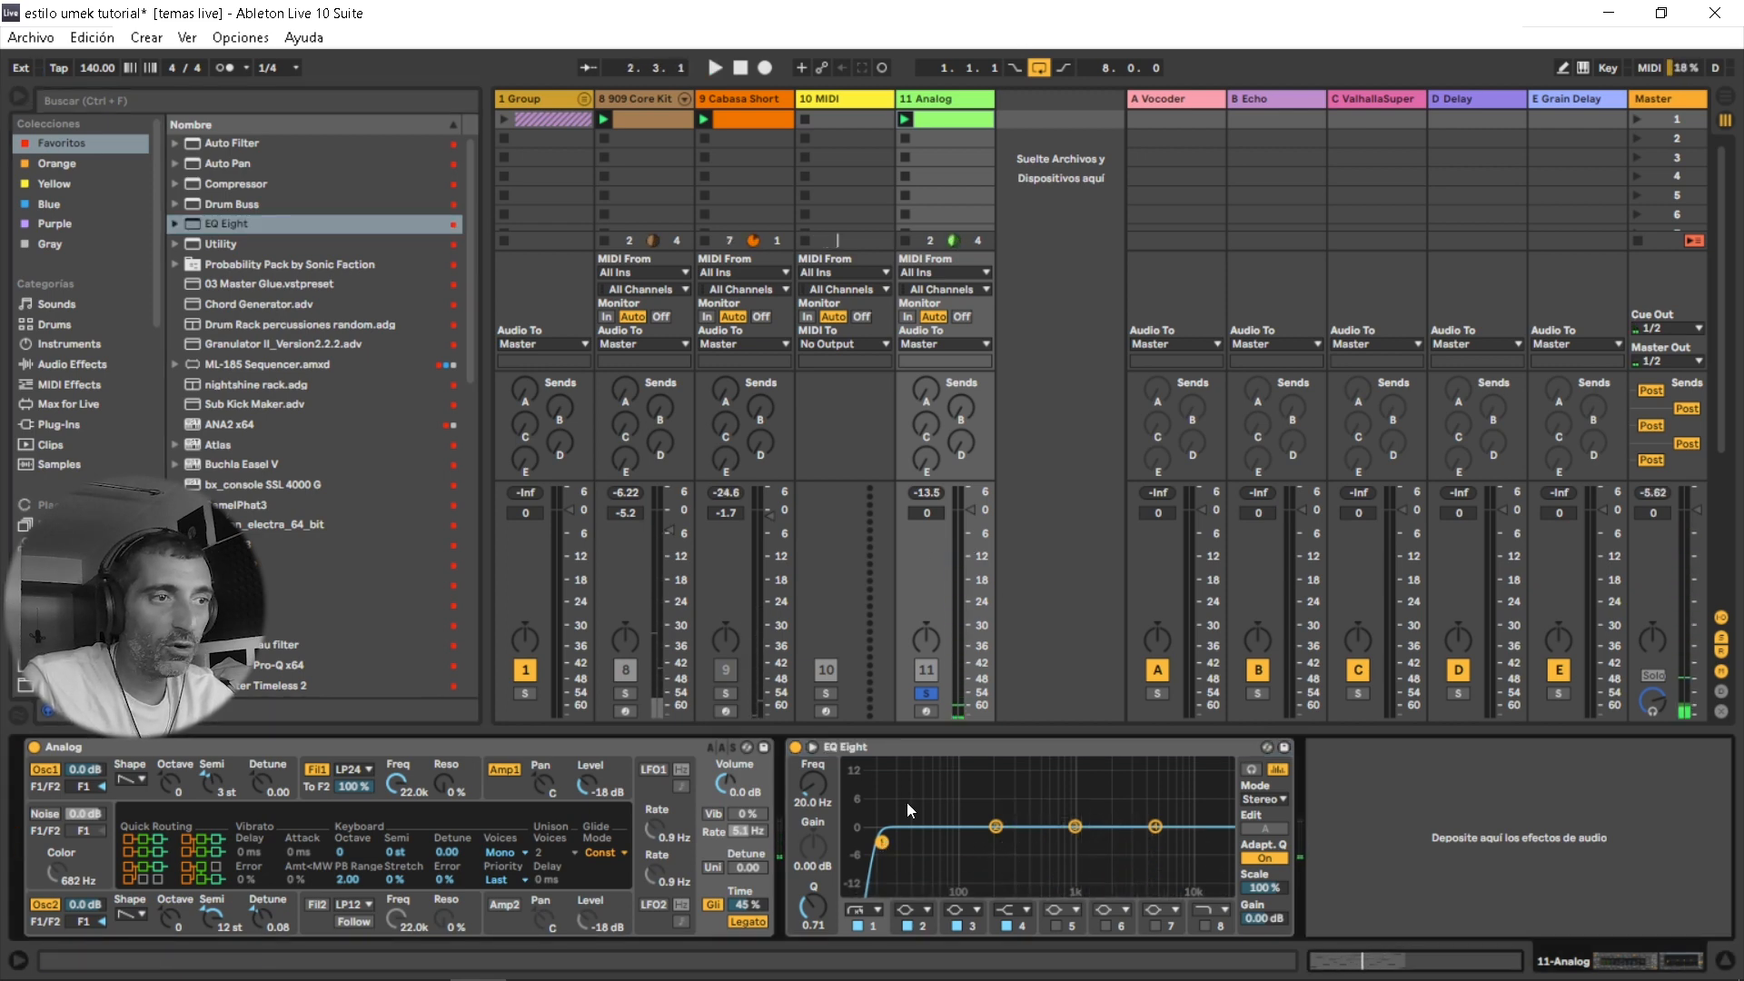
{"action": "key", "text": "space"}
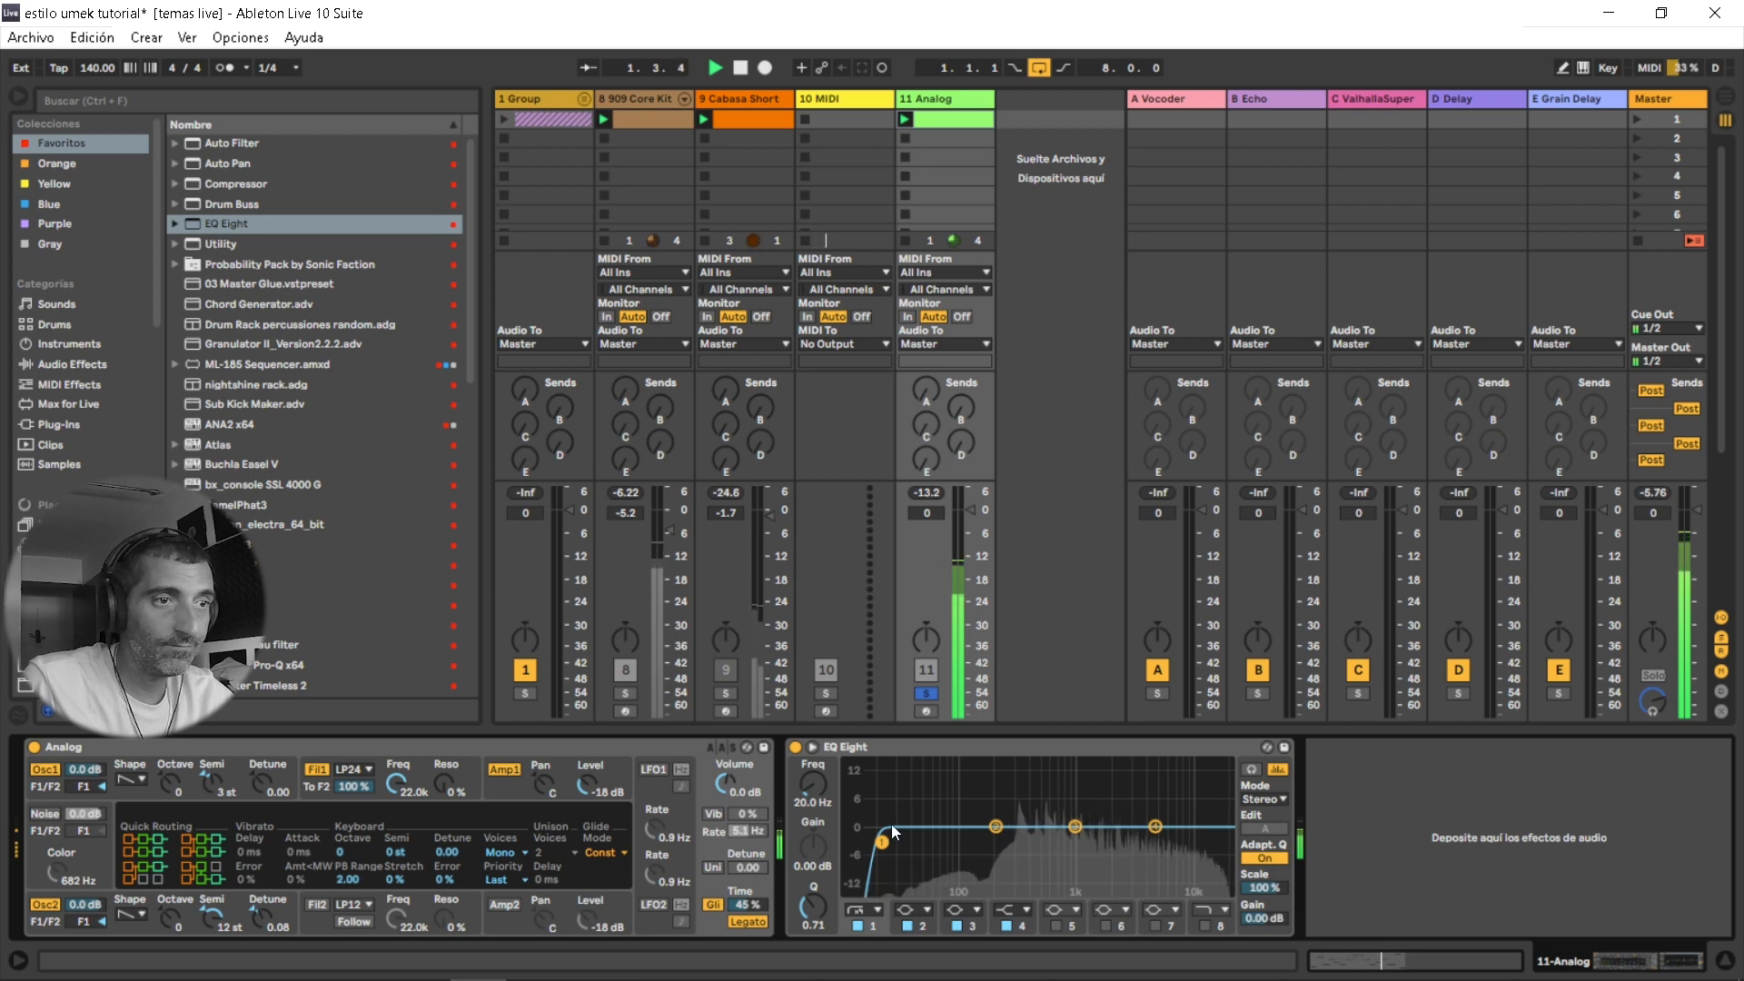
{"action": "key", "text": "space"}
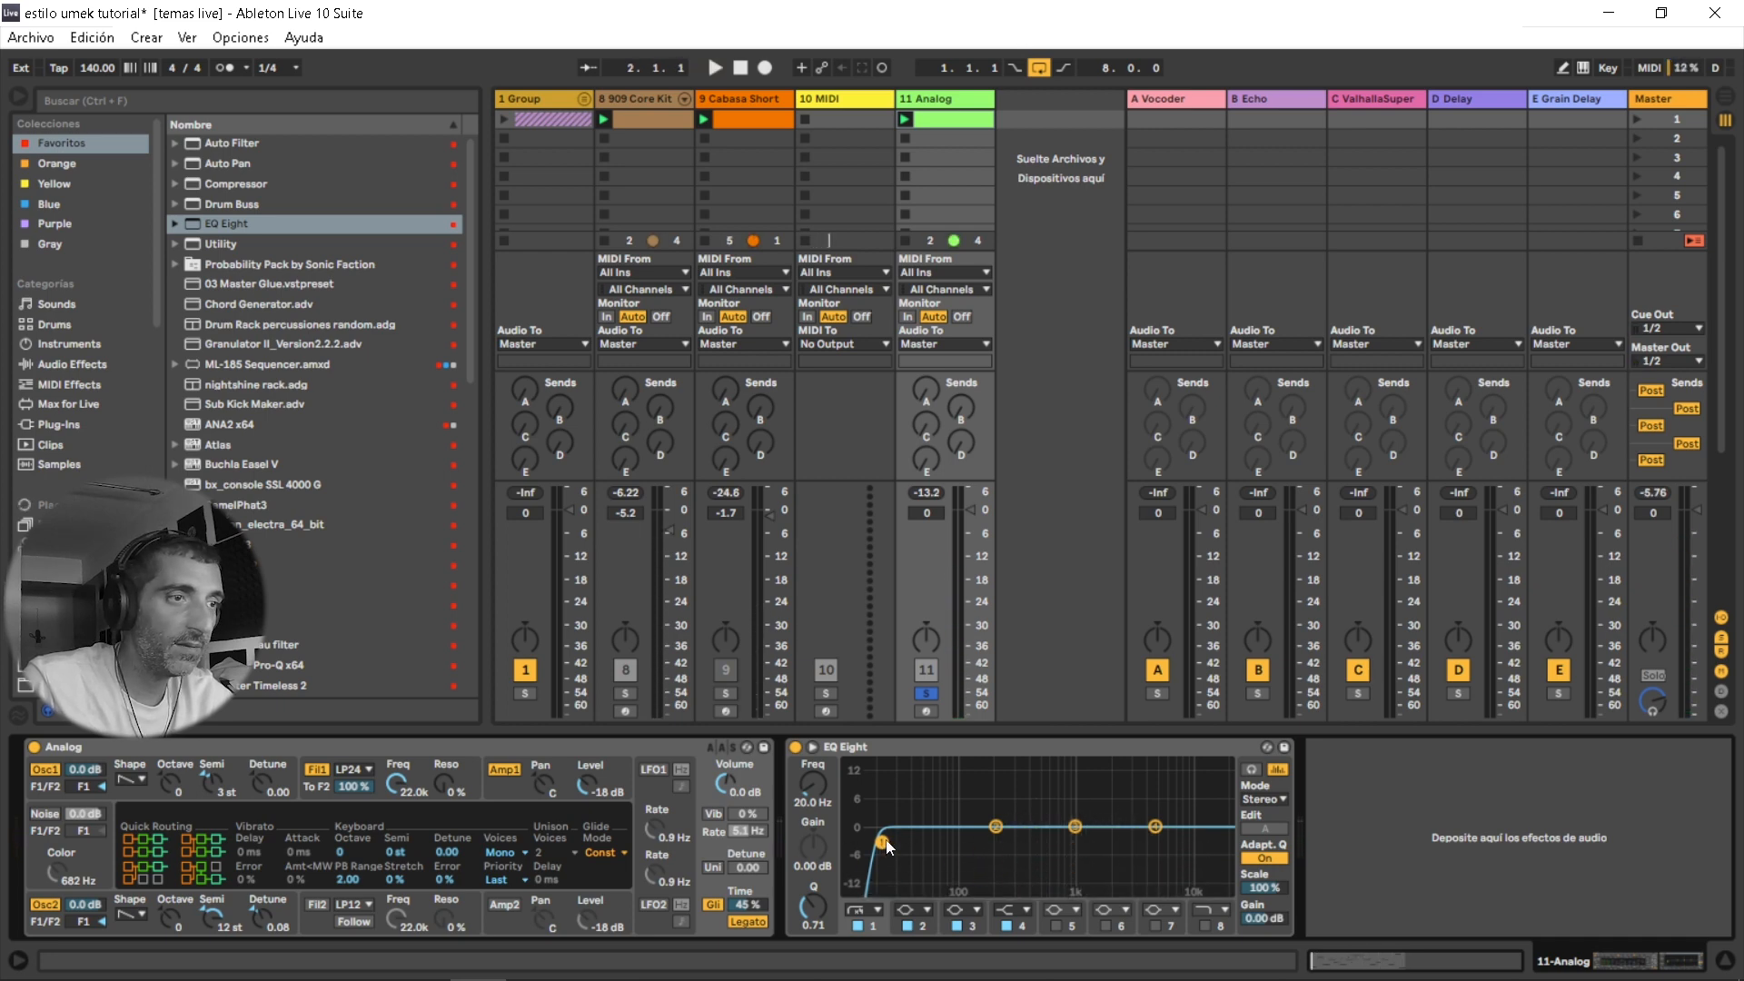
{"action": "left_click_drag", "start_coordinate": [886, 845], "coordinate": [997, 846]}
Enable EQ Eight's band 8 and set its high cut to 16.7 kHz while listening to the loop.
{"action": "key", "text": "space"}
{"action": "left_click", "coordinate": [1207, 925]}
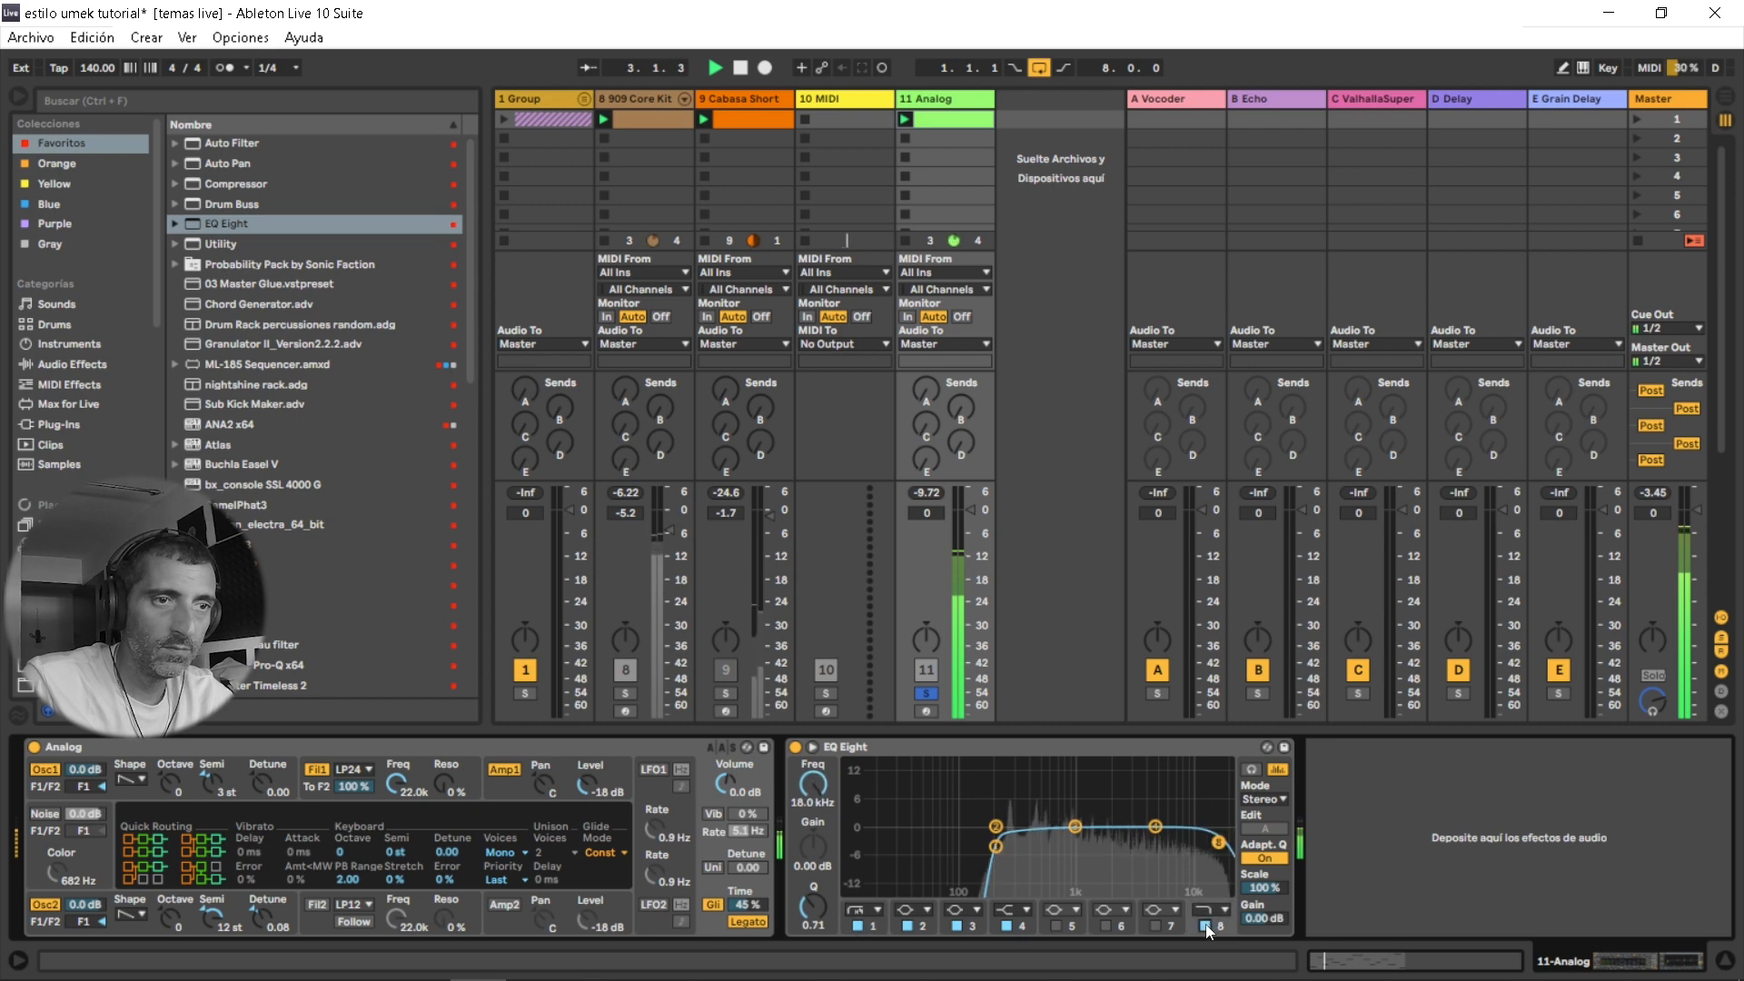
{"action": "left_click_drag", "start_coordinate": [1217, 857], "coordinate": [1208, 851]}
{"action": "key", "text": "space"}
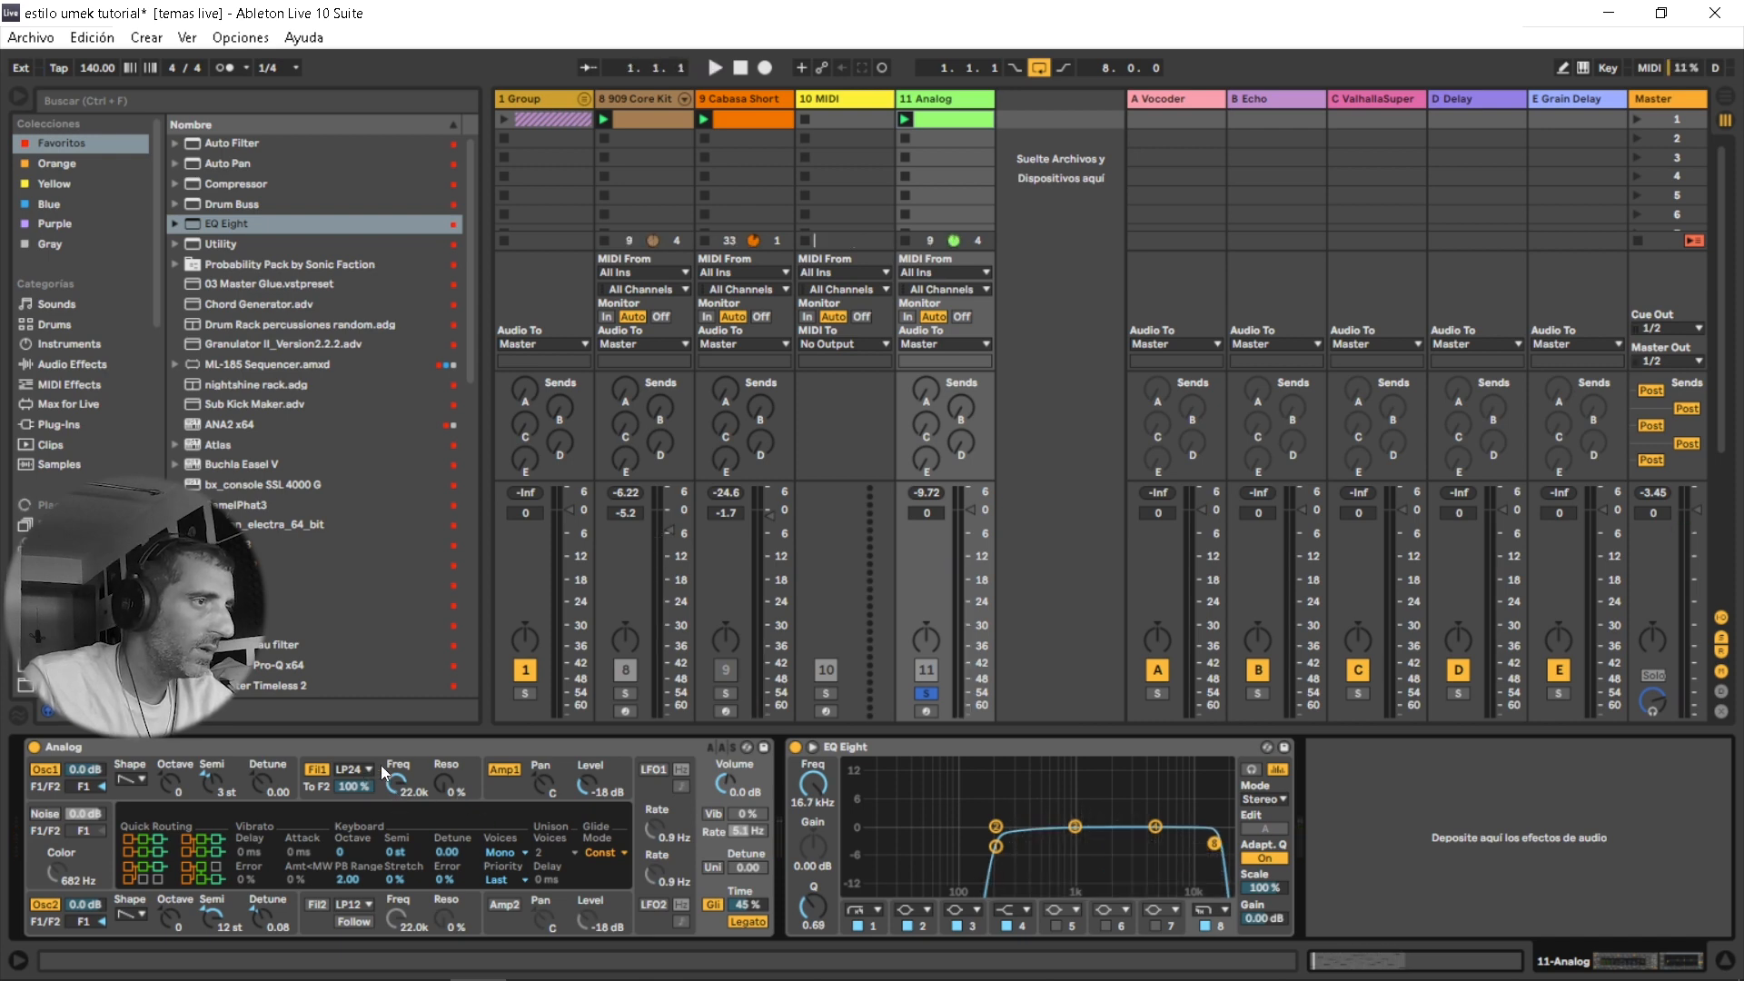
Set Analog's filter 1 to frequency 162 and resonance 29 %, with envelope decay 263 ms, sustain 0.26 and release 6.31 s.
{"action": "left_click", "coordinate": [404, 778]}
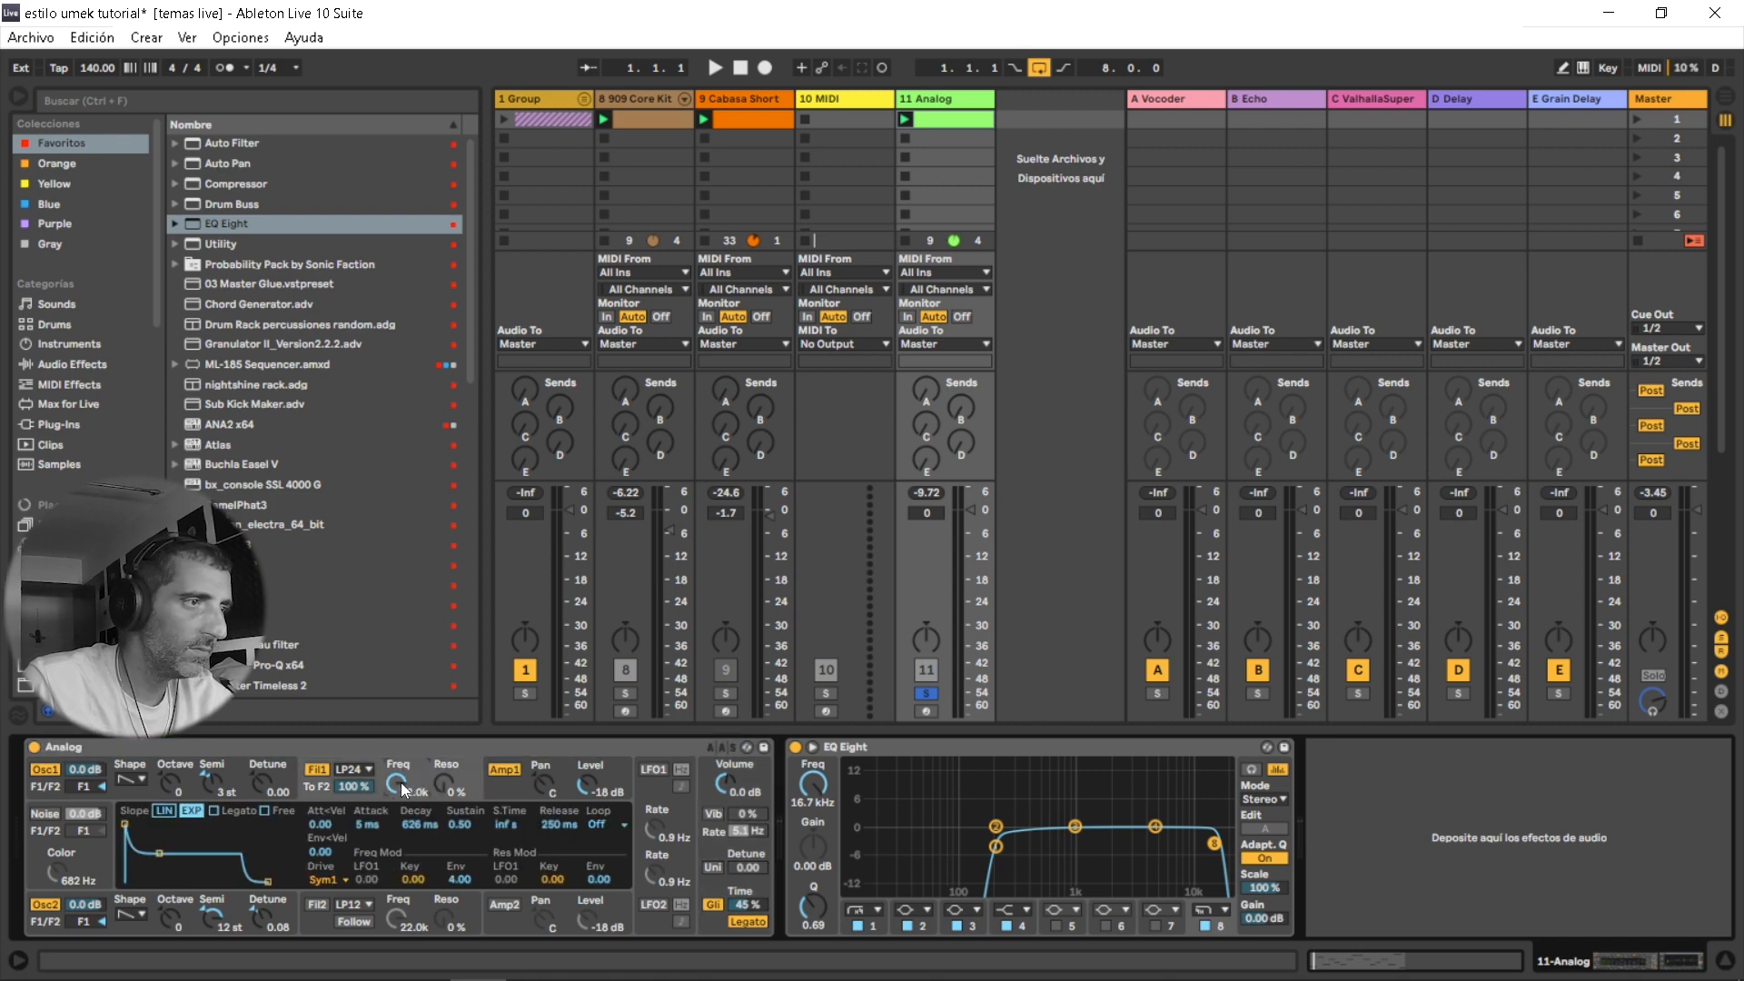
{"action": "left_click_drag", "start_coordinate": [404, 790], "coordinate": [405, 793]}
{"action": "key", "text": "space"}
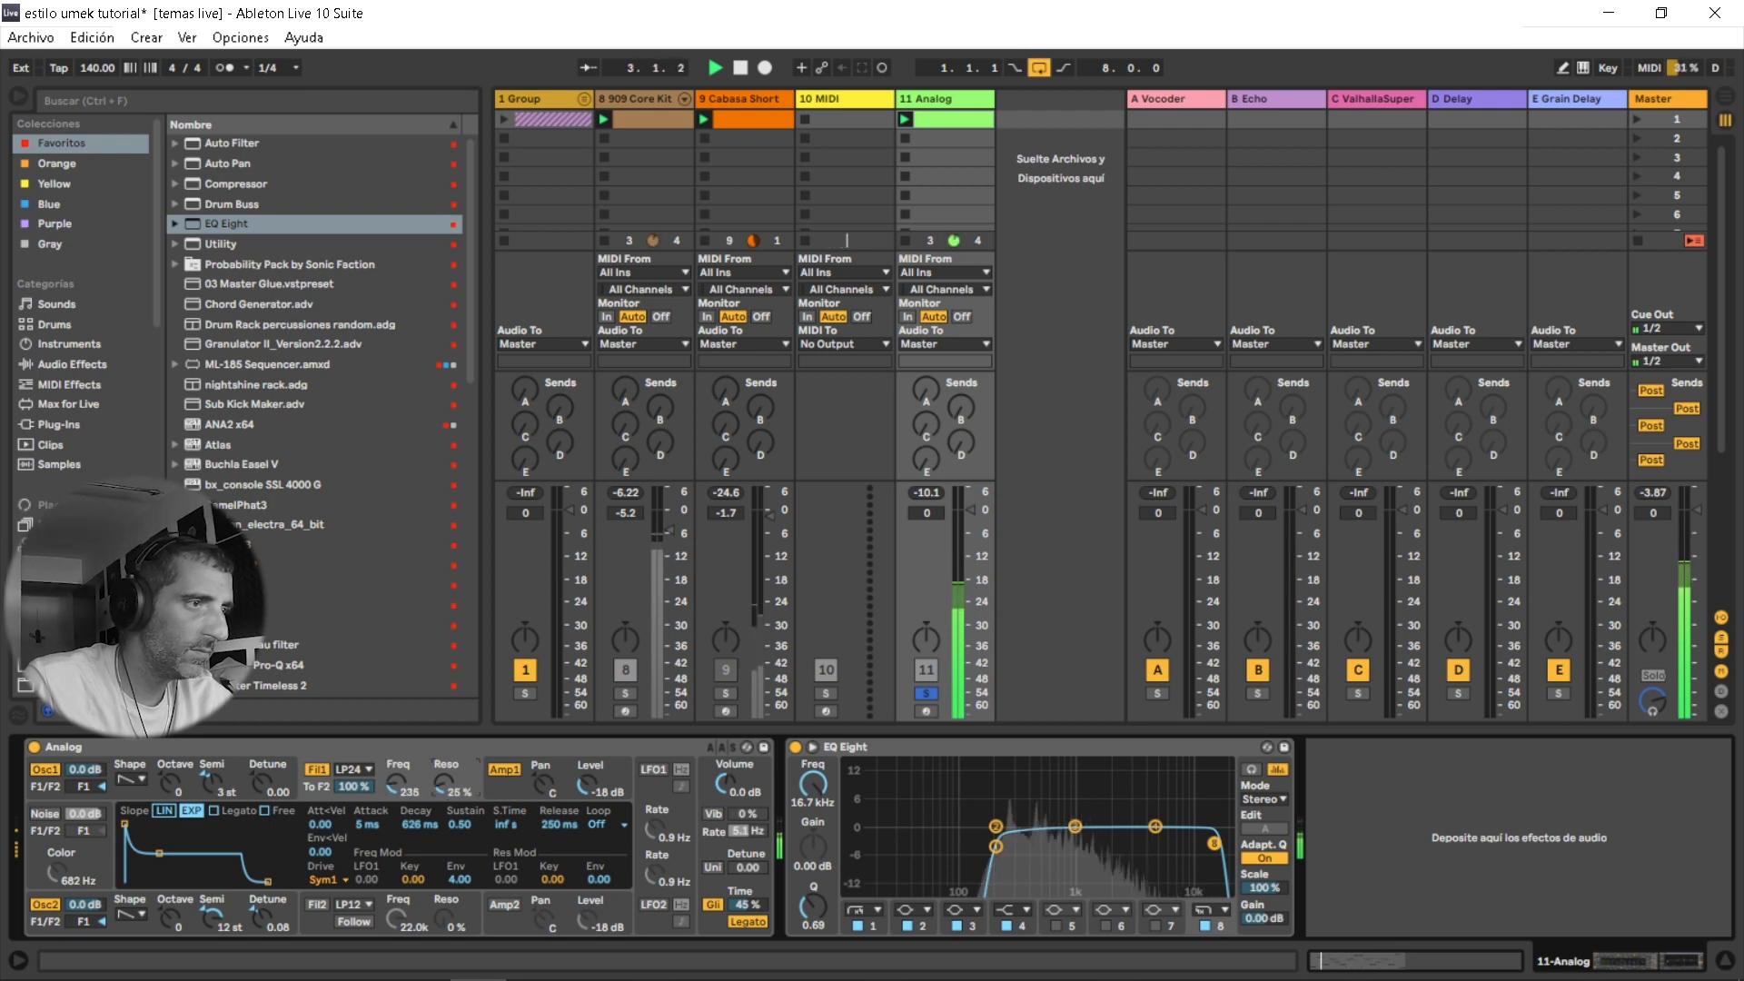
{"action": "left_click_drag", "start_coordinate": [160, 854], "coordinate": [153, 867]}
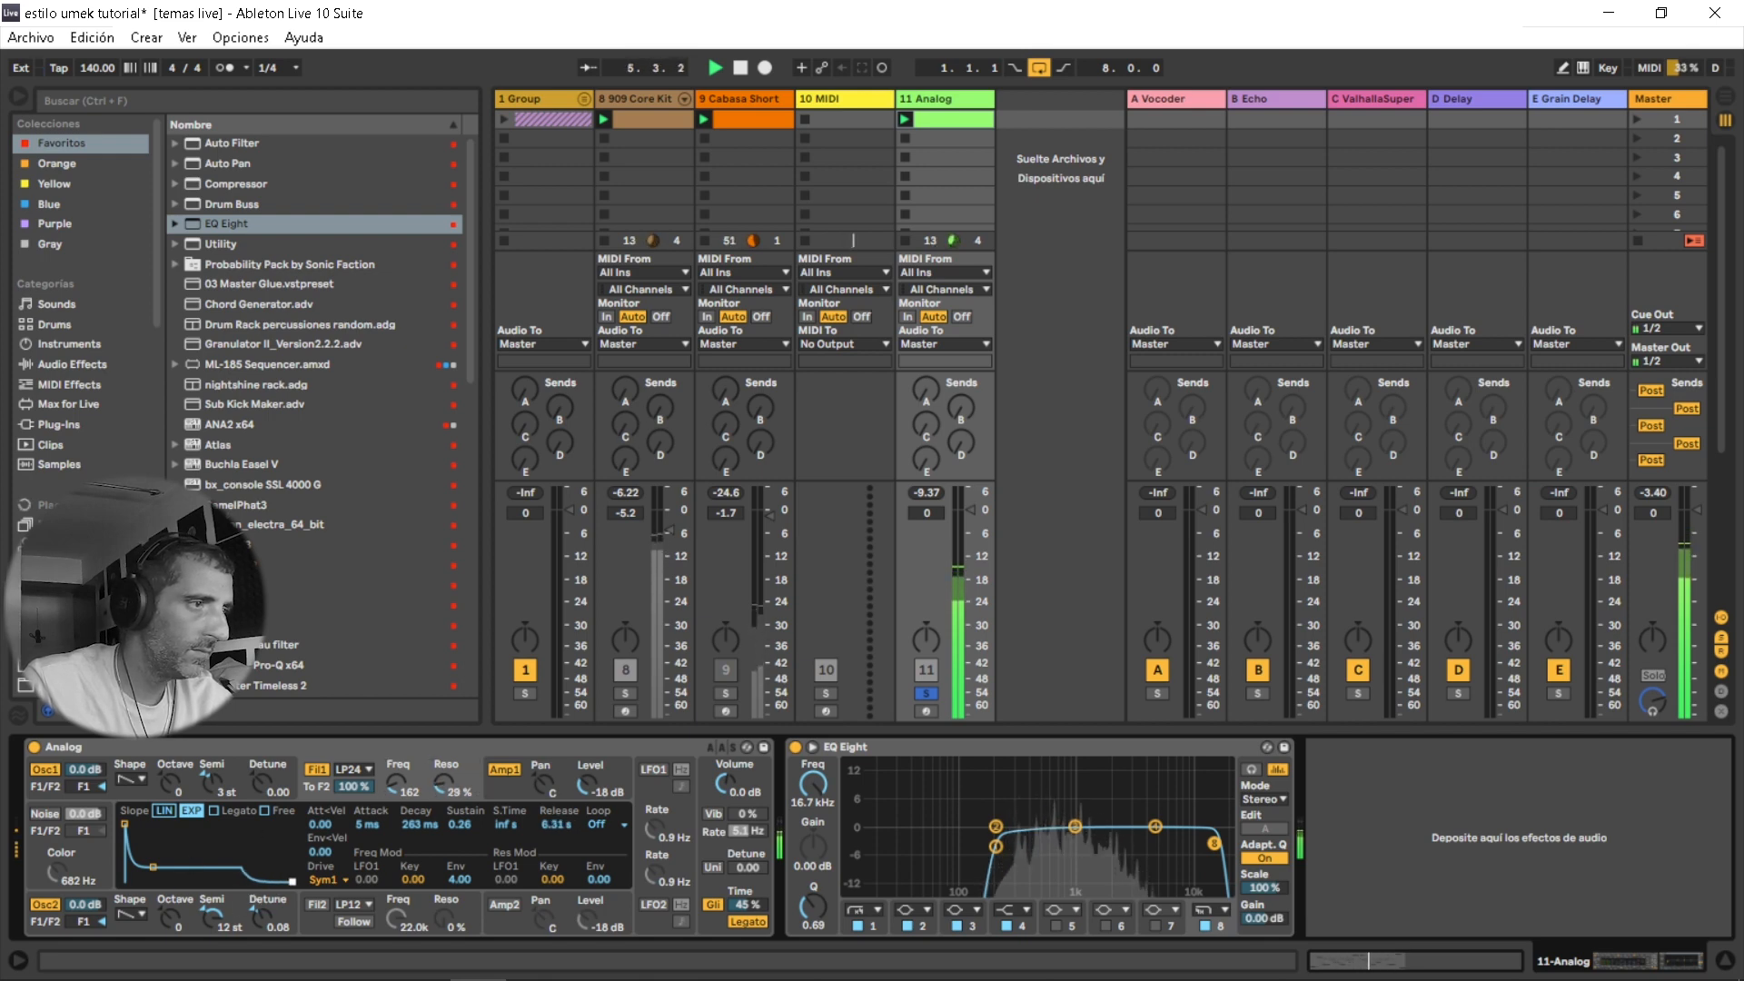
Shape Analog's Amp1 envelope to a decay of 469 ms and a sustain of 0.31.
{"action": "left_click", "coordinate": [132, 798]}
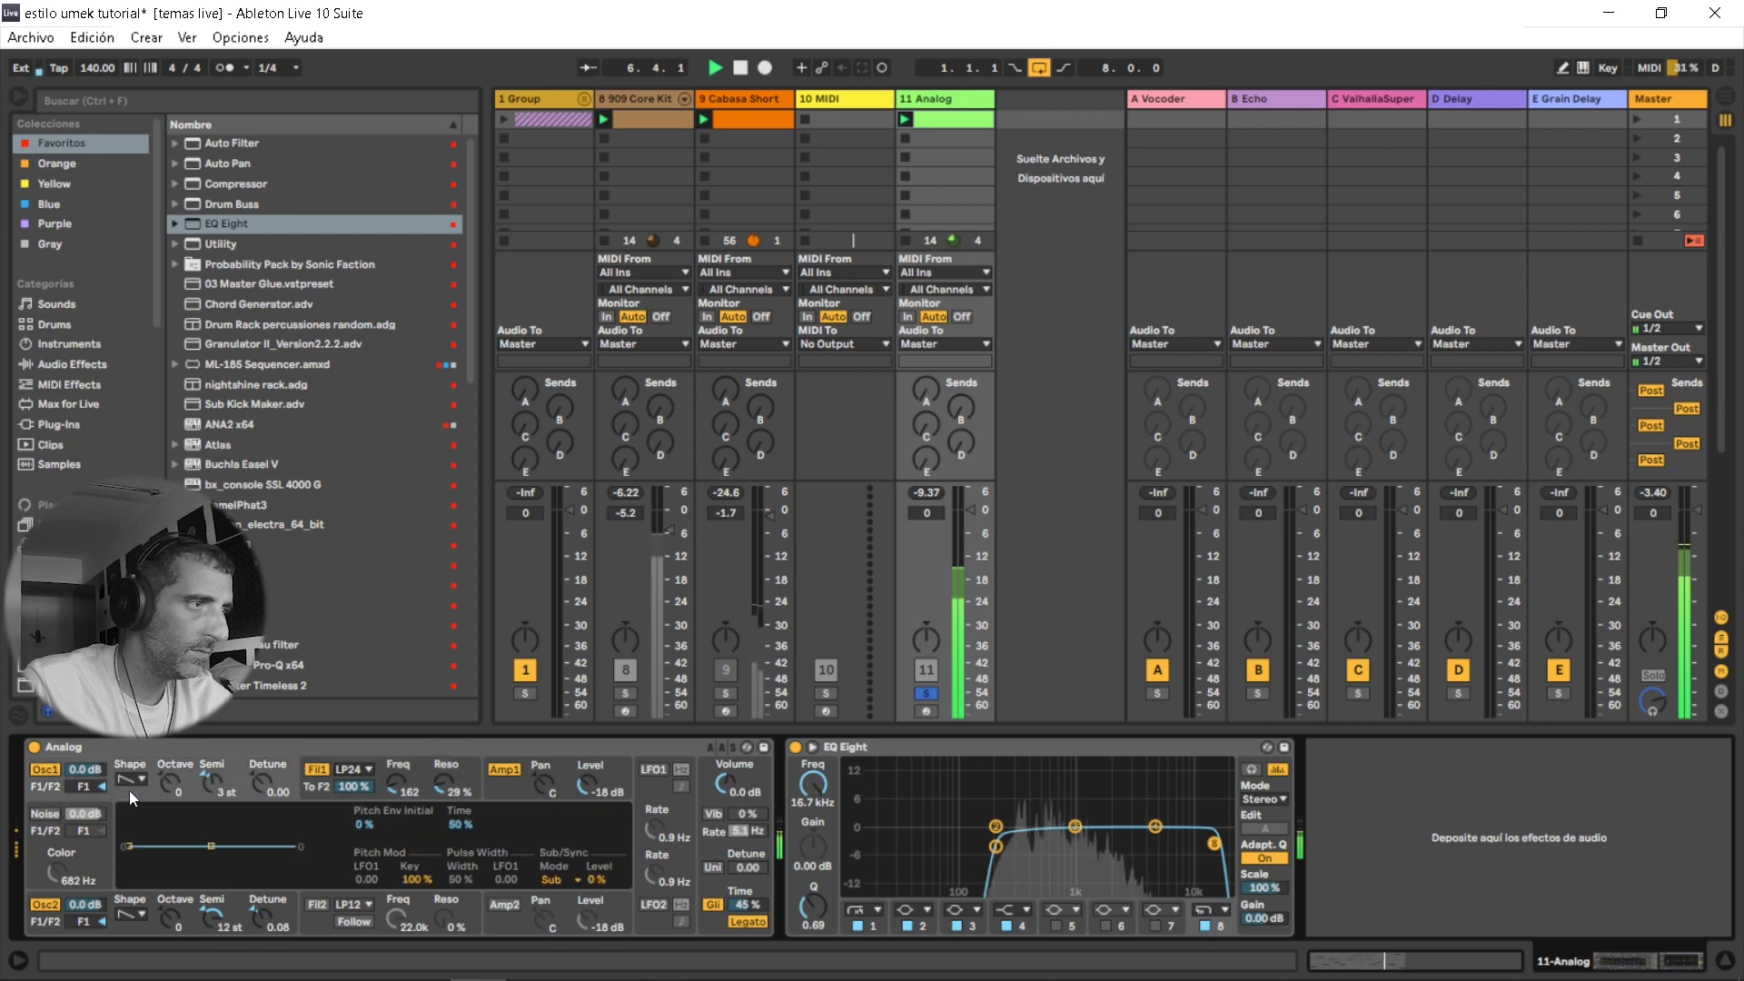
{"action": "left_click", "coordinate": [501, 785]}
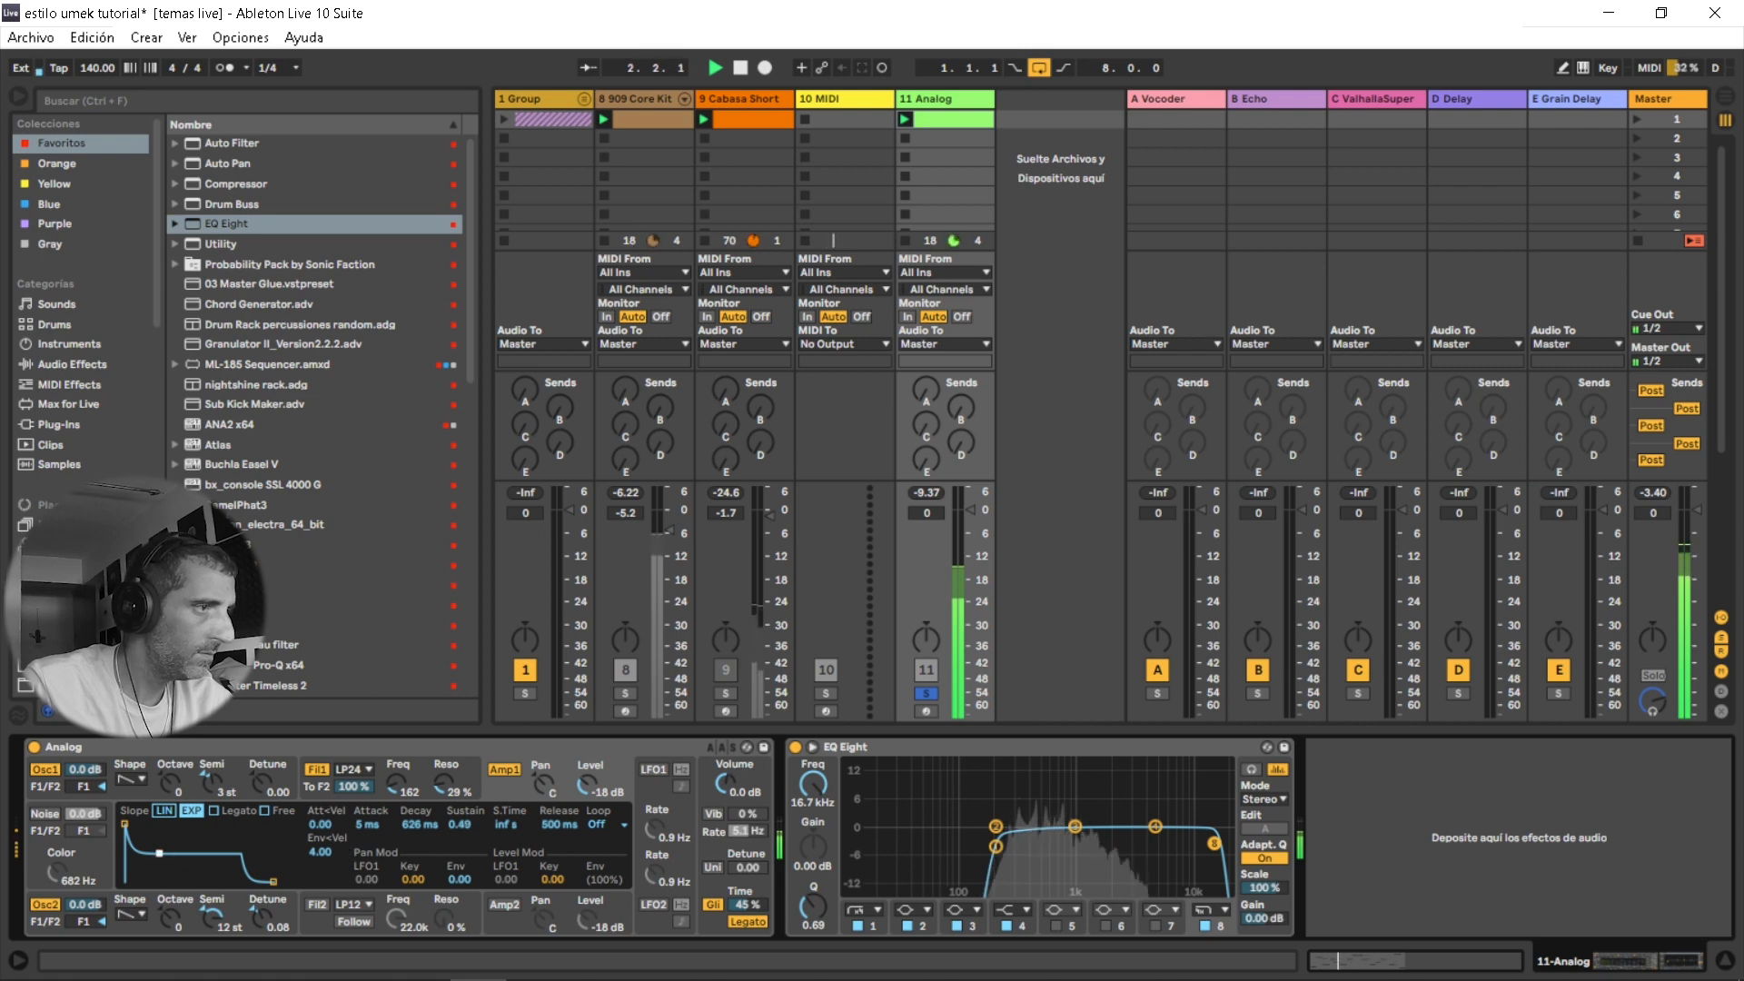
{"action": "mouse_move", "coordinate": [159, 853]}
{"action": "left_mouse_down"}
{"action": "mouse_move", "coordinate": [159, 829]}
{"action": "mouse_move", "coordinate": [152, 882]}
{"action": "mouse_move", "coordinate": [149, 853]}
{"action": "mouse_move", "coordinate": [157, 866]}
{"action": "left_mouse_up"}
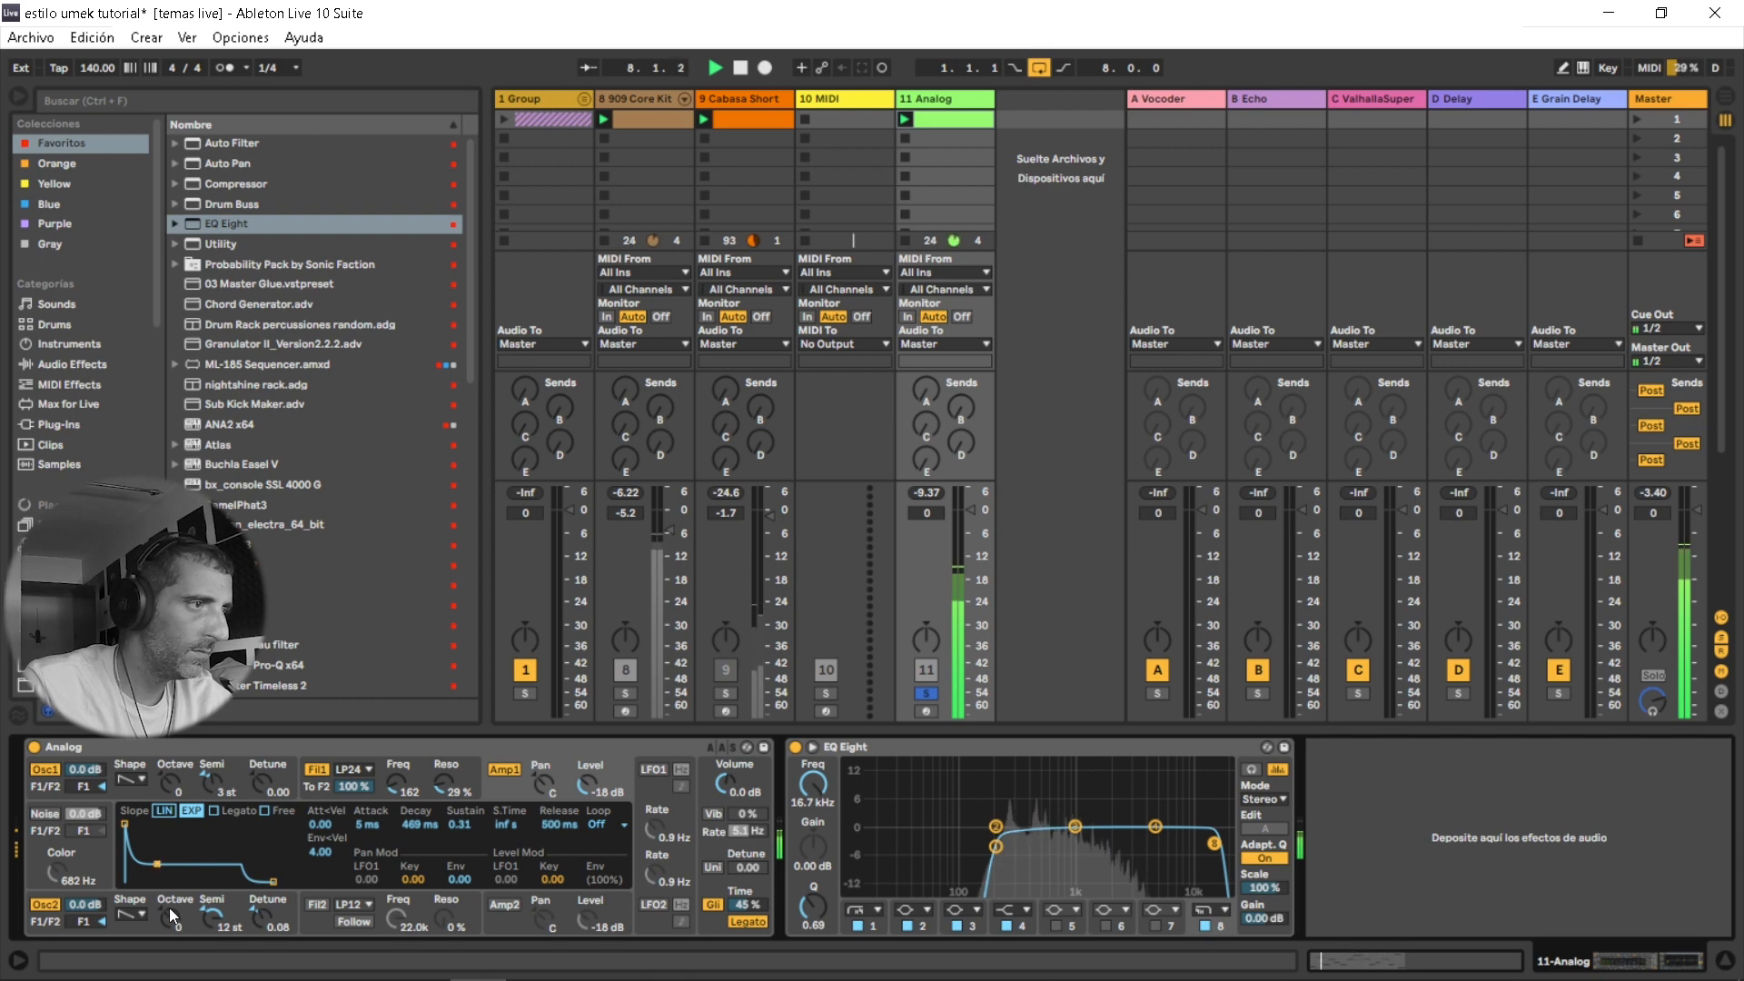
Change Analog's oscillator 2 to the rectangle waveform and raise the cutoff frequency of filter 1.
{"action": "left_click", "coordinate": [140, 908]}
{"action": "left_click", "coordinate": [140, 908]}
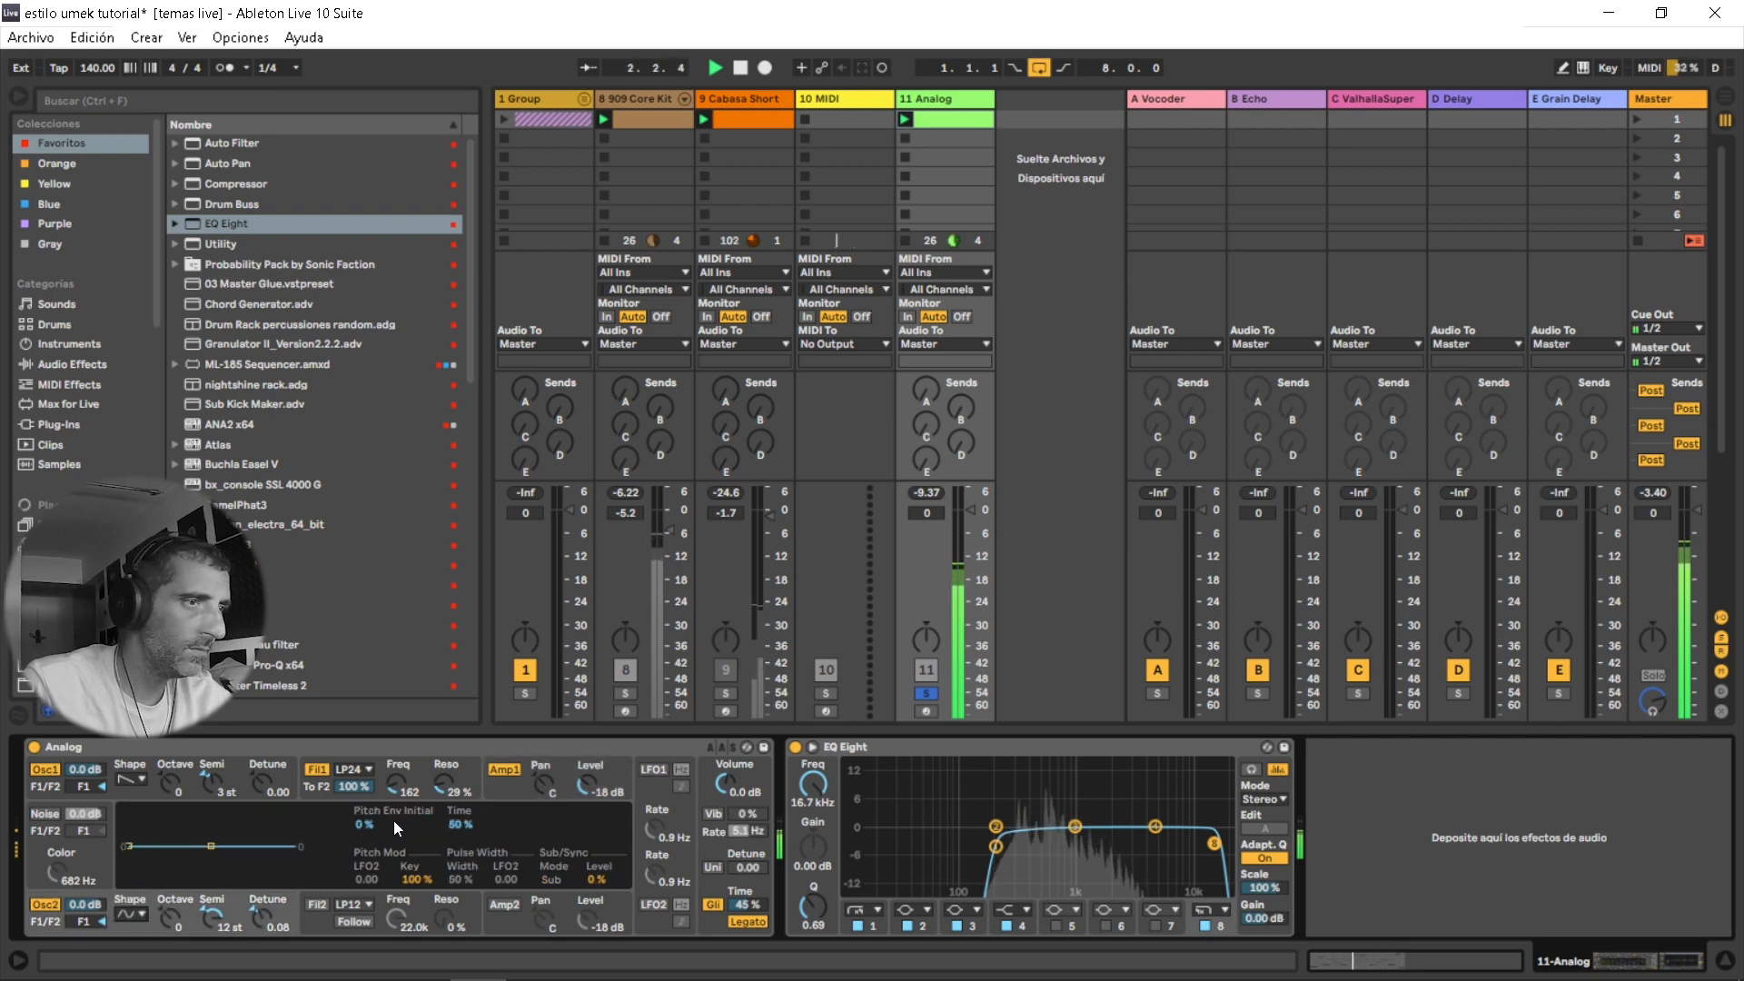
{"action": "left_click", "coordinate": [389, 789]}
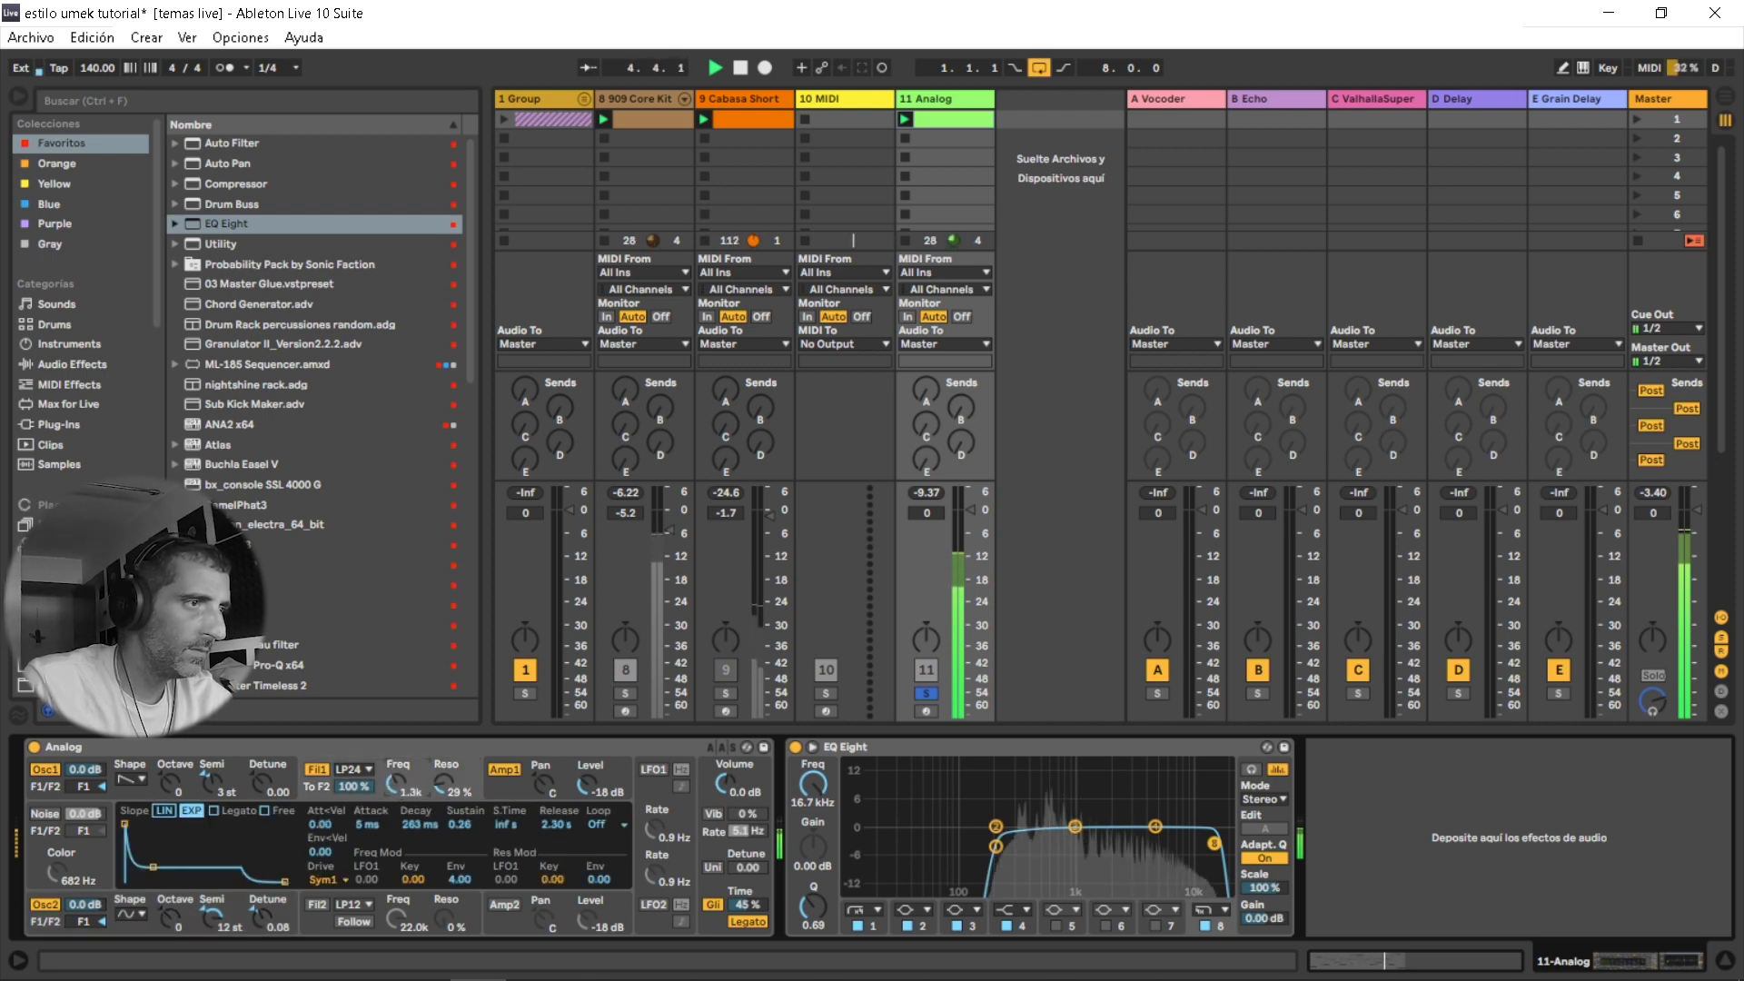
{"action": "left_click", "coordinate": [145, 915]}
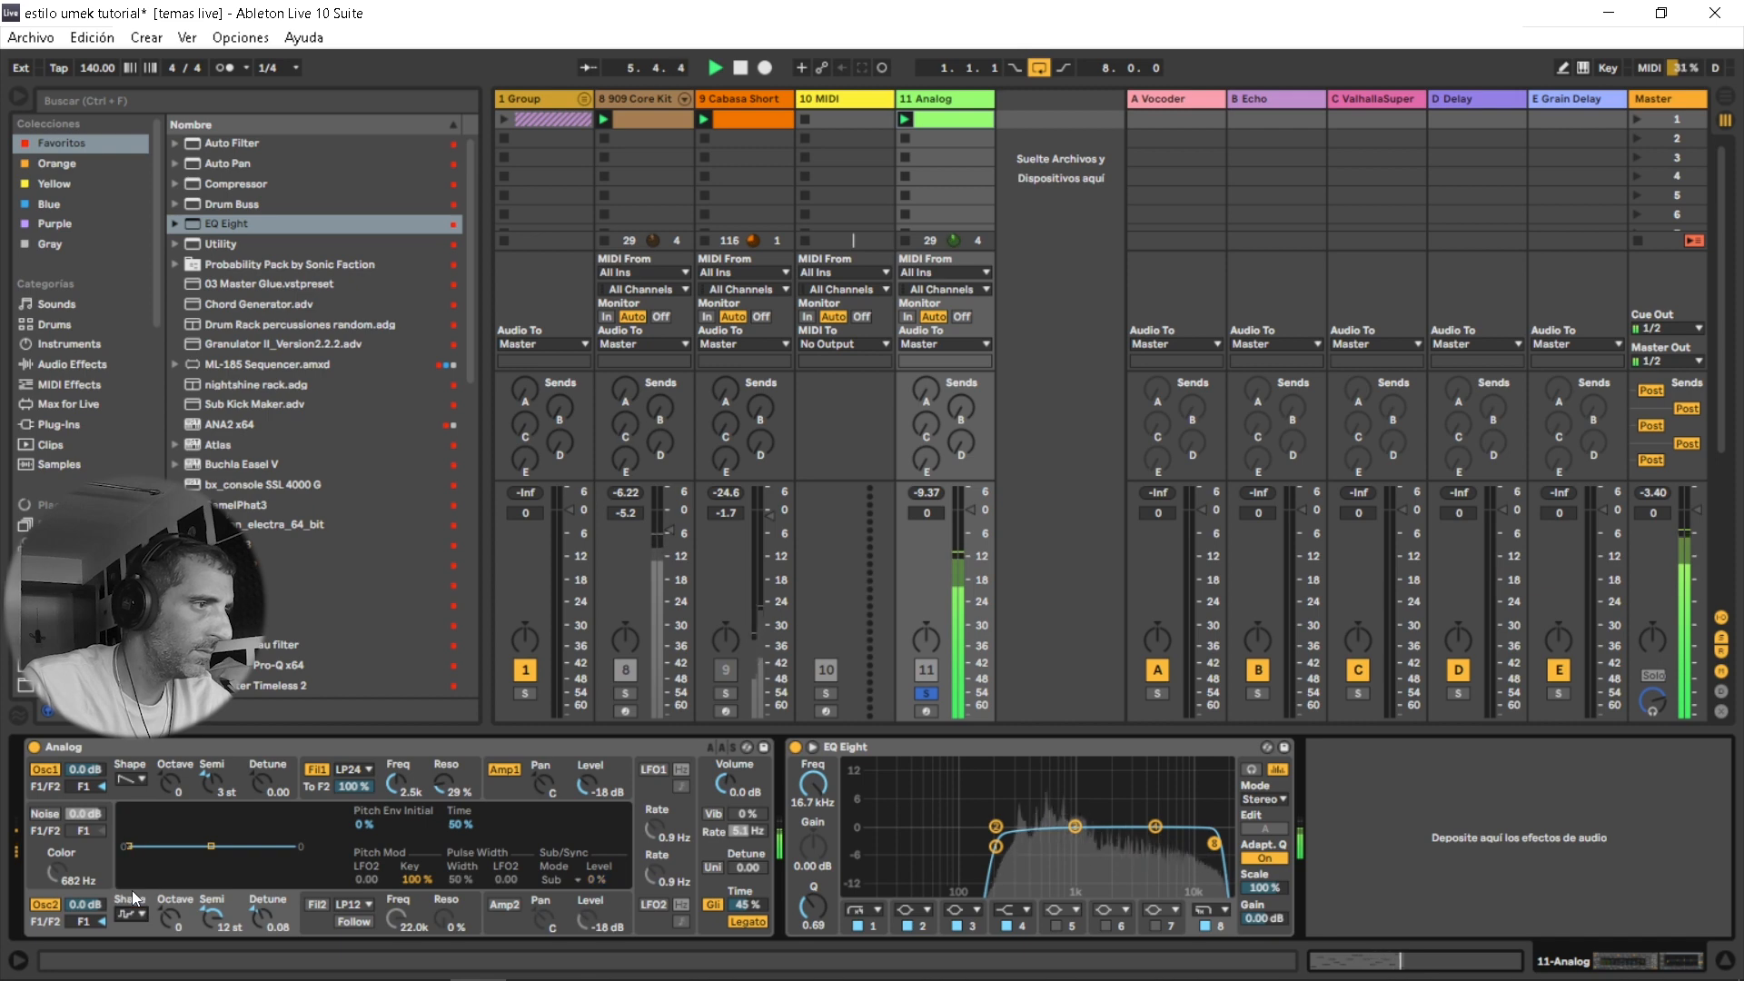
{"action": "left_click", "coordinate": [133, 886]}
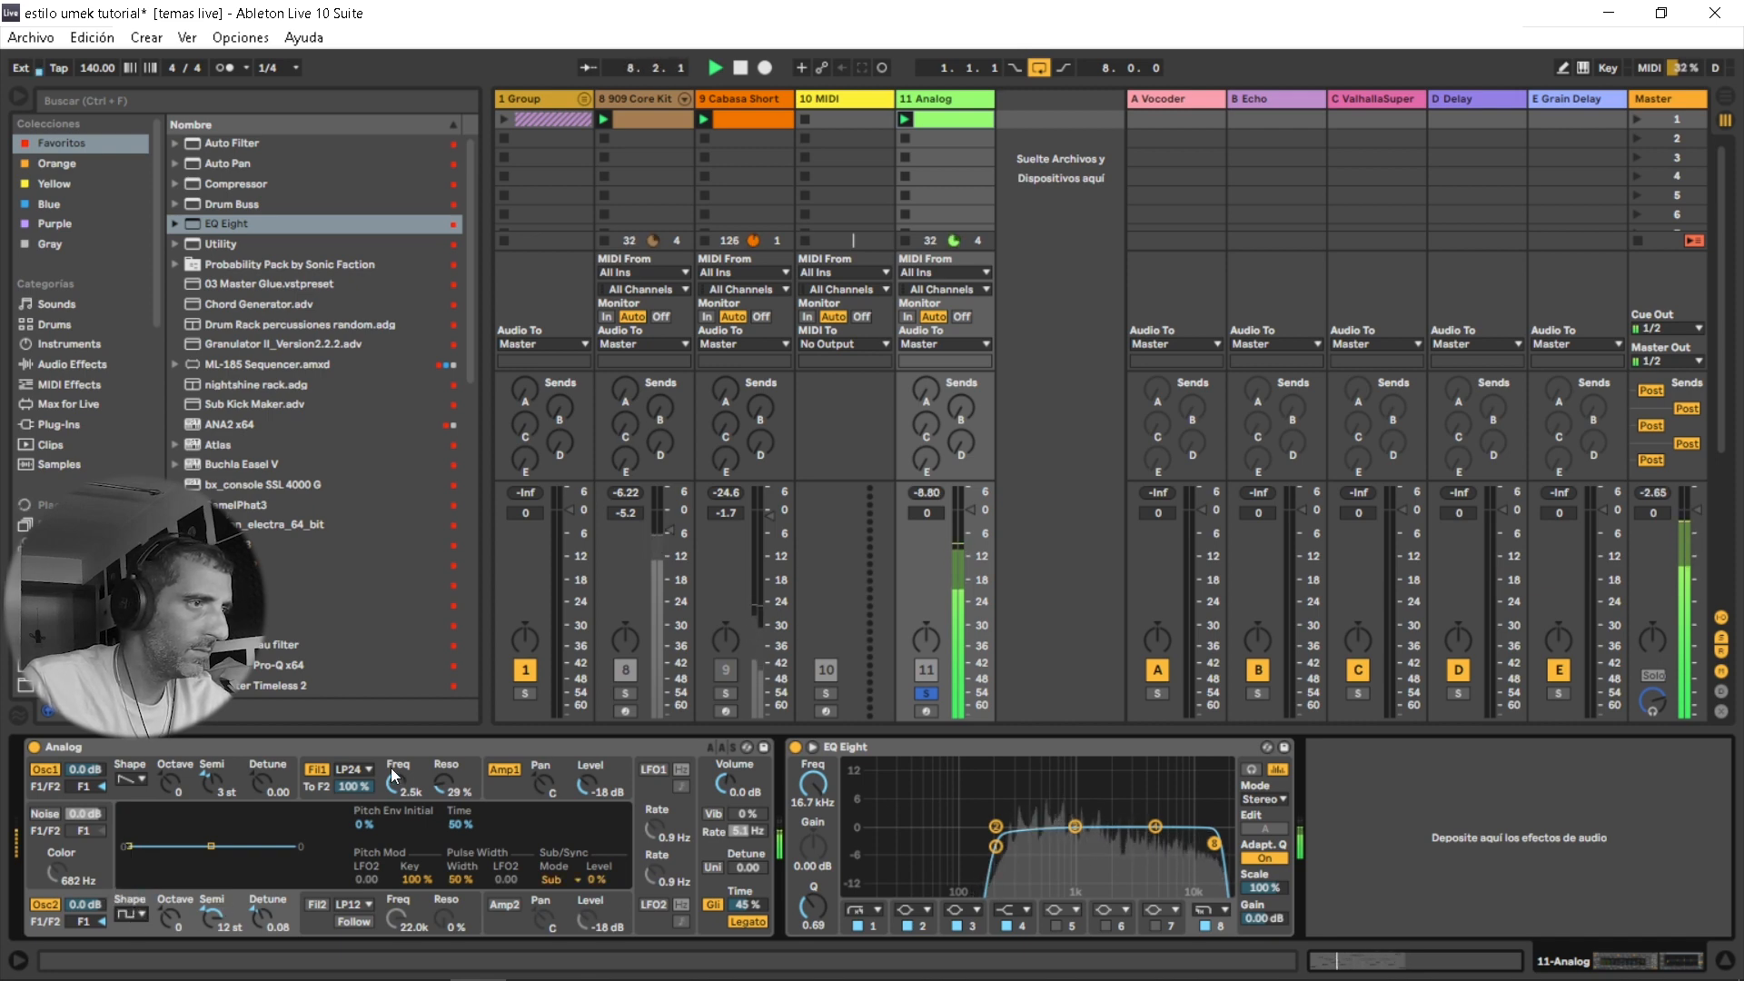
{"action": "mouse_move", "coordinate": [392, 775]}
{"action": "left_mouse_down"}
{"action": "mouse_move", "coordinate": [392, 863]}
{"action": "mouse_move", "coordinate": [396, 786]}
{"action": "left_mouse_up"}
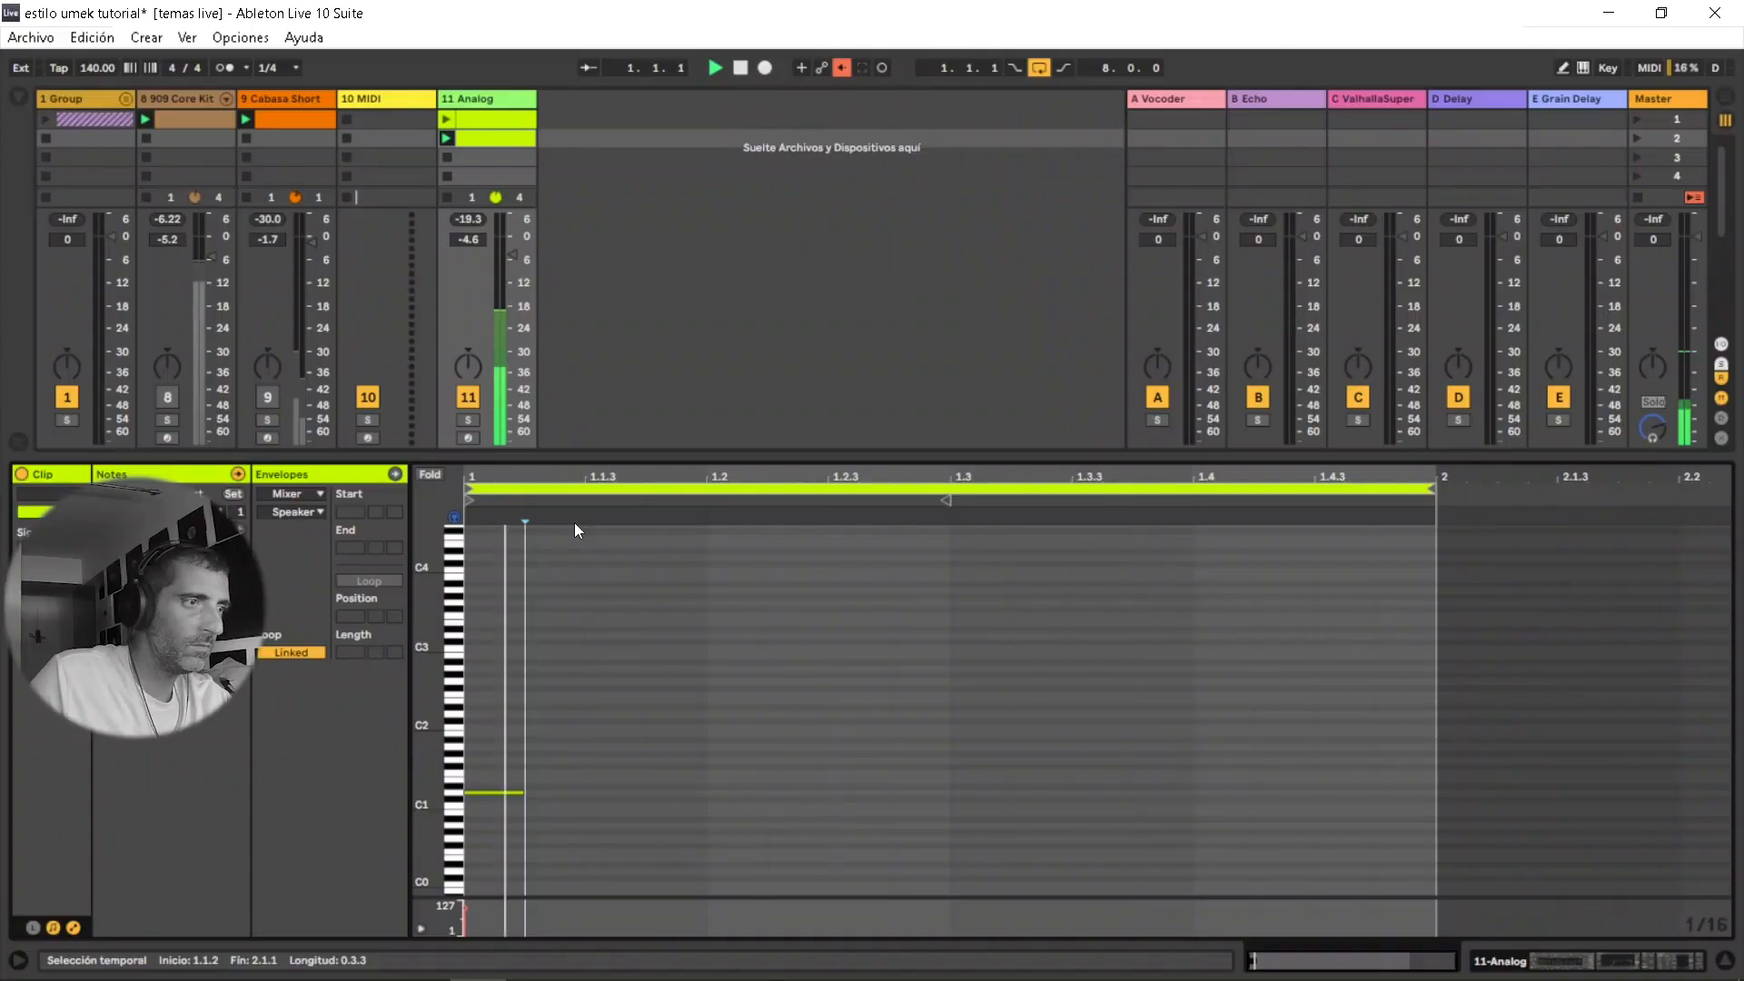
Draw one note per sixteenth across the first half bar of the second Analog clip and shorten its loop to end at 1.3.
{"action": "double_click", "coordinate": [569, 633]}
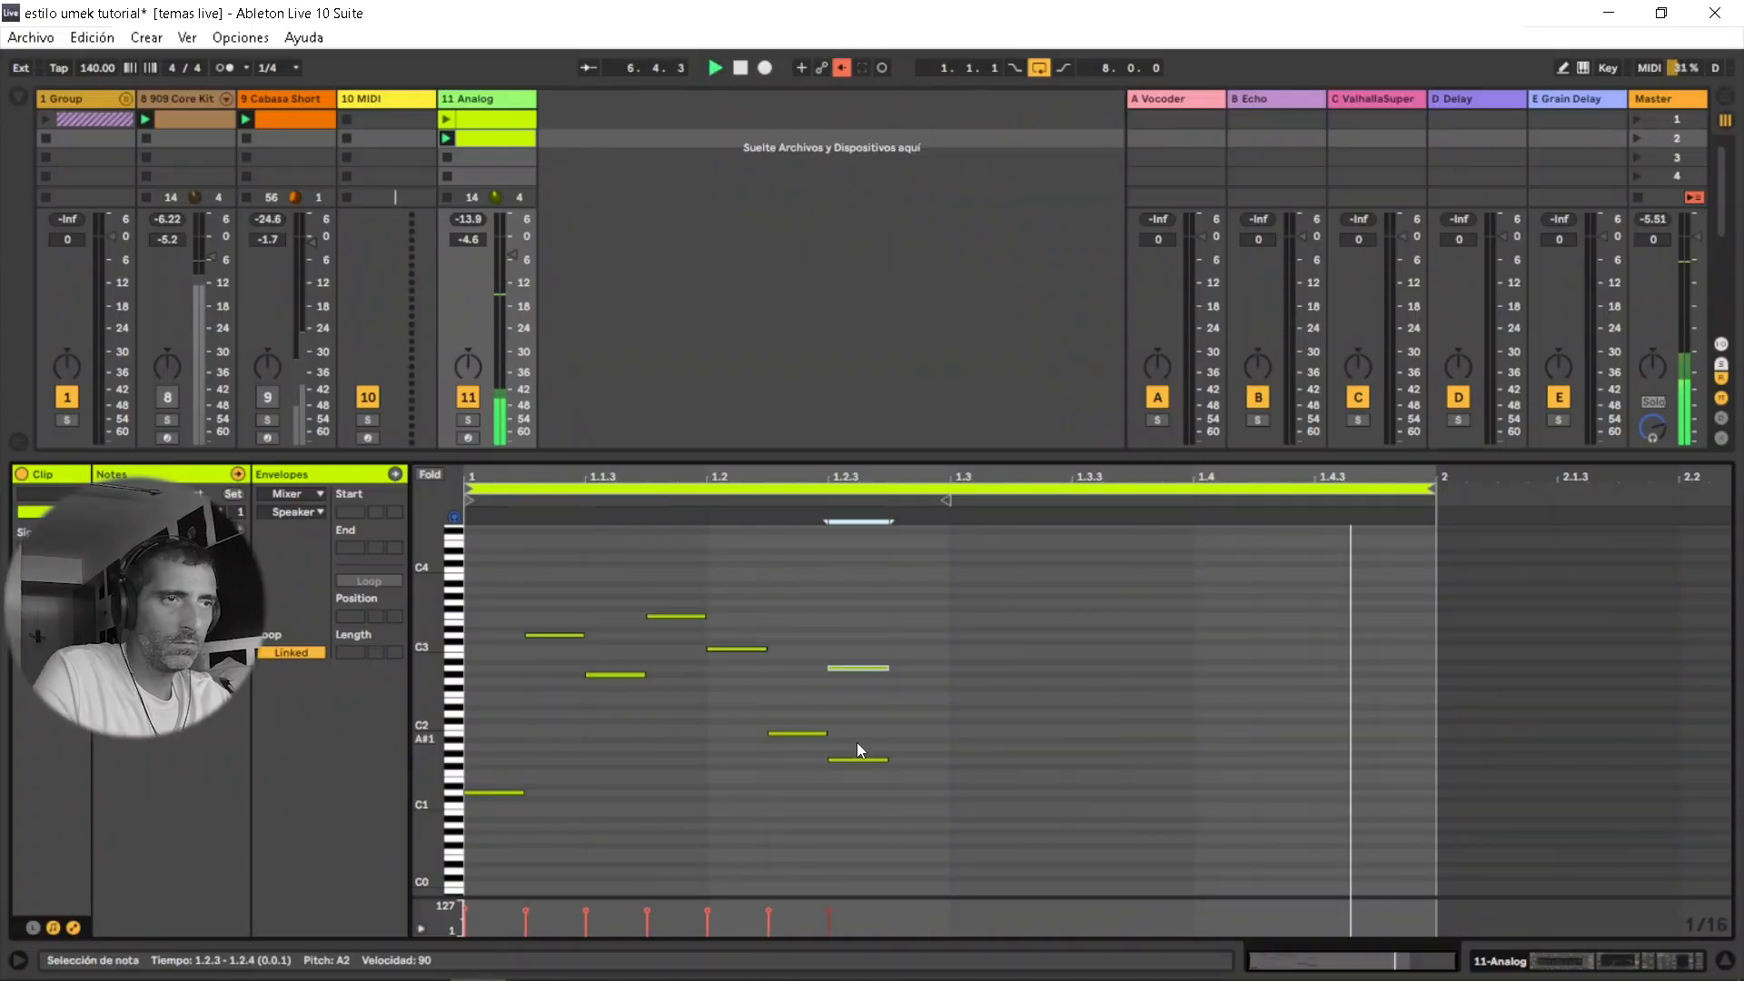
{"action": "key", "text": "space"}
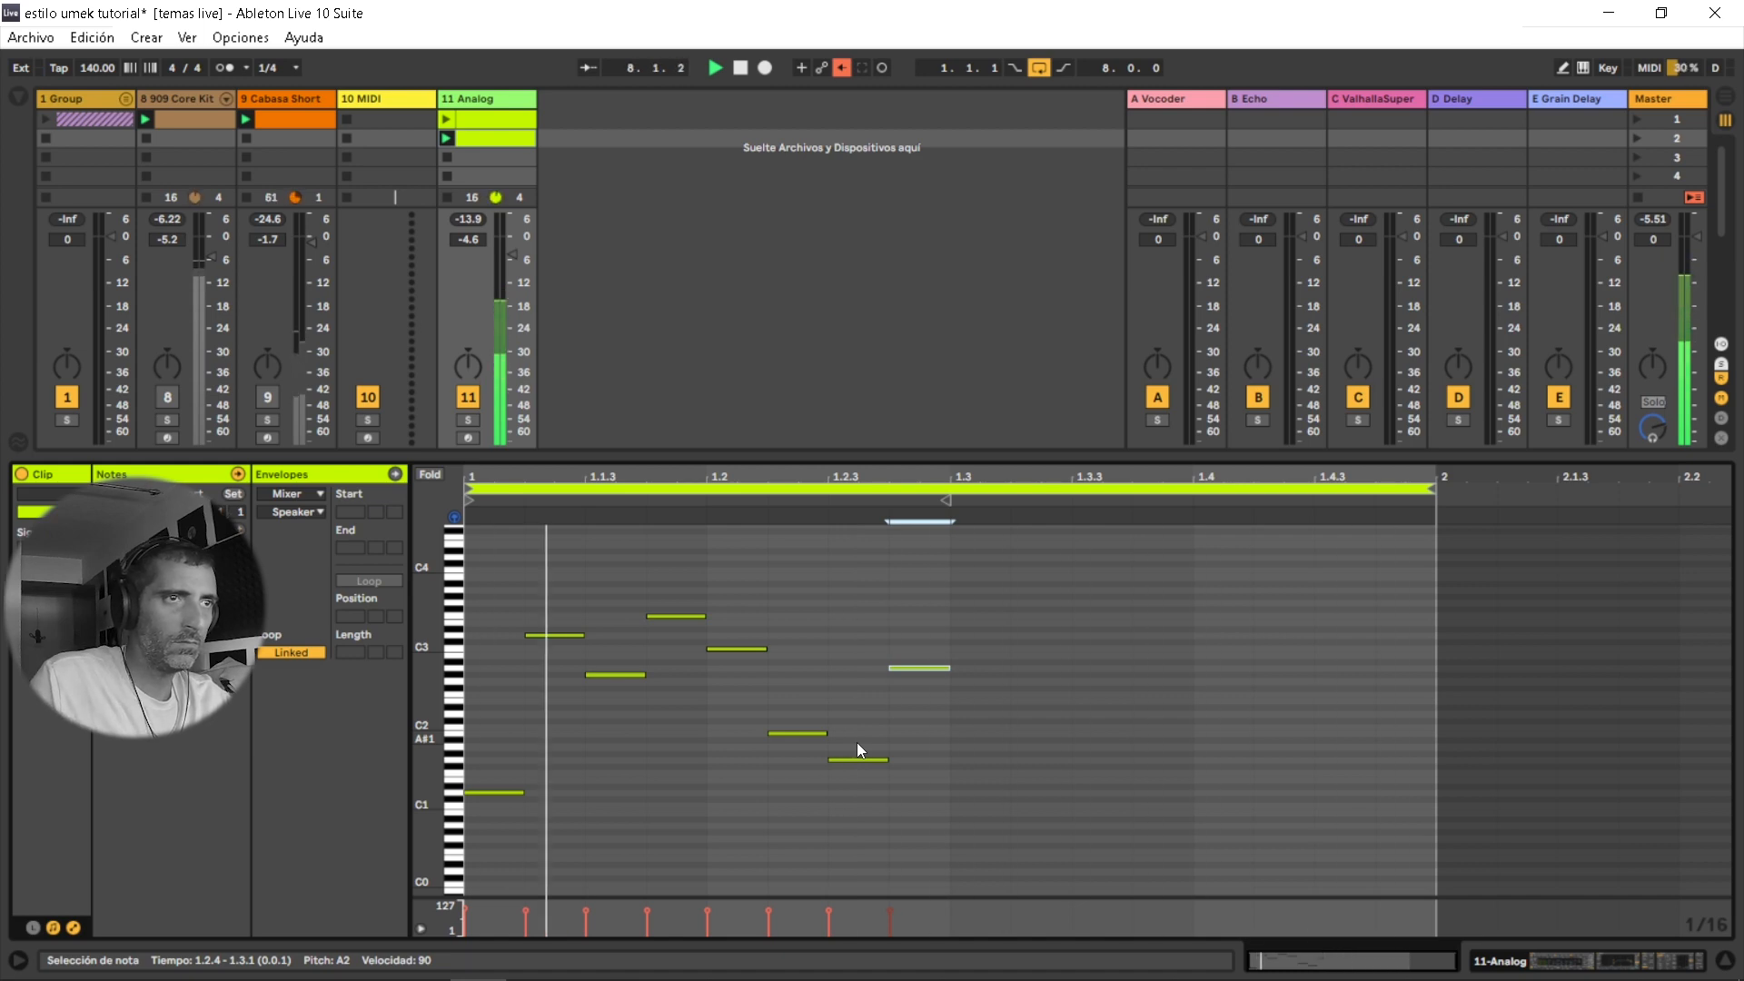
{"action": "left_click_drag", "start_coordinate": [1433, 488], "coordinate": [936, 478]}
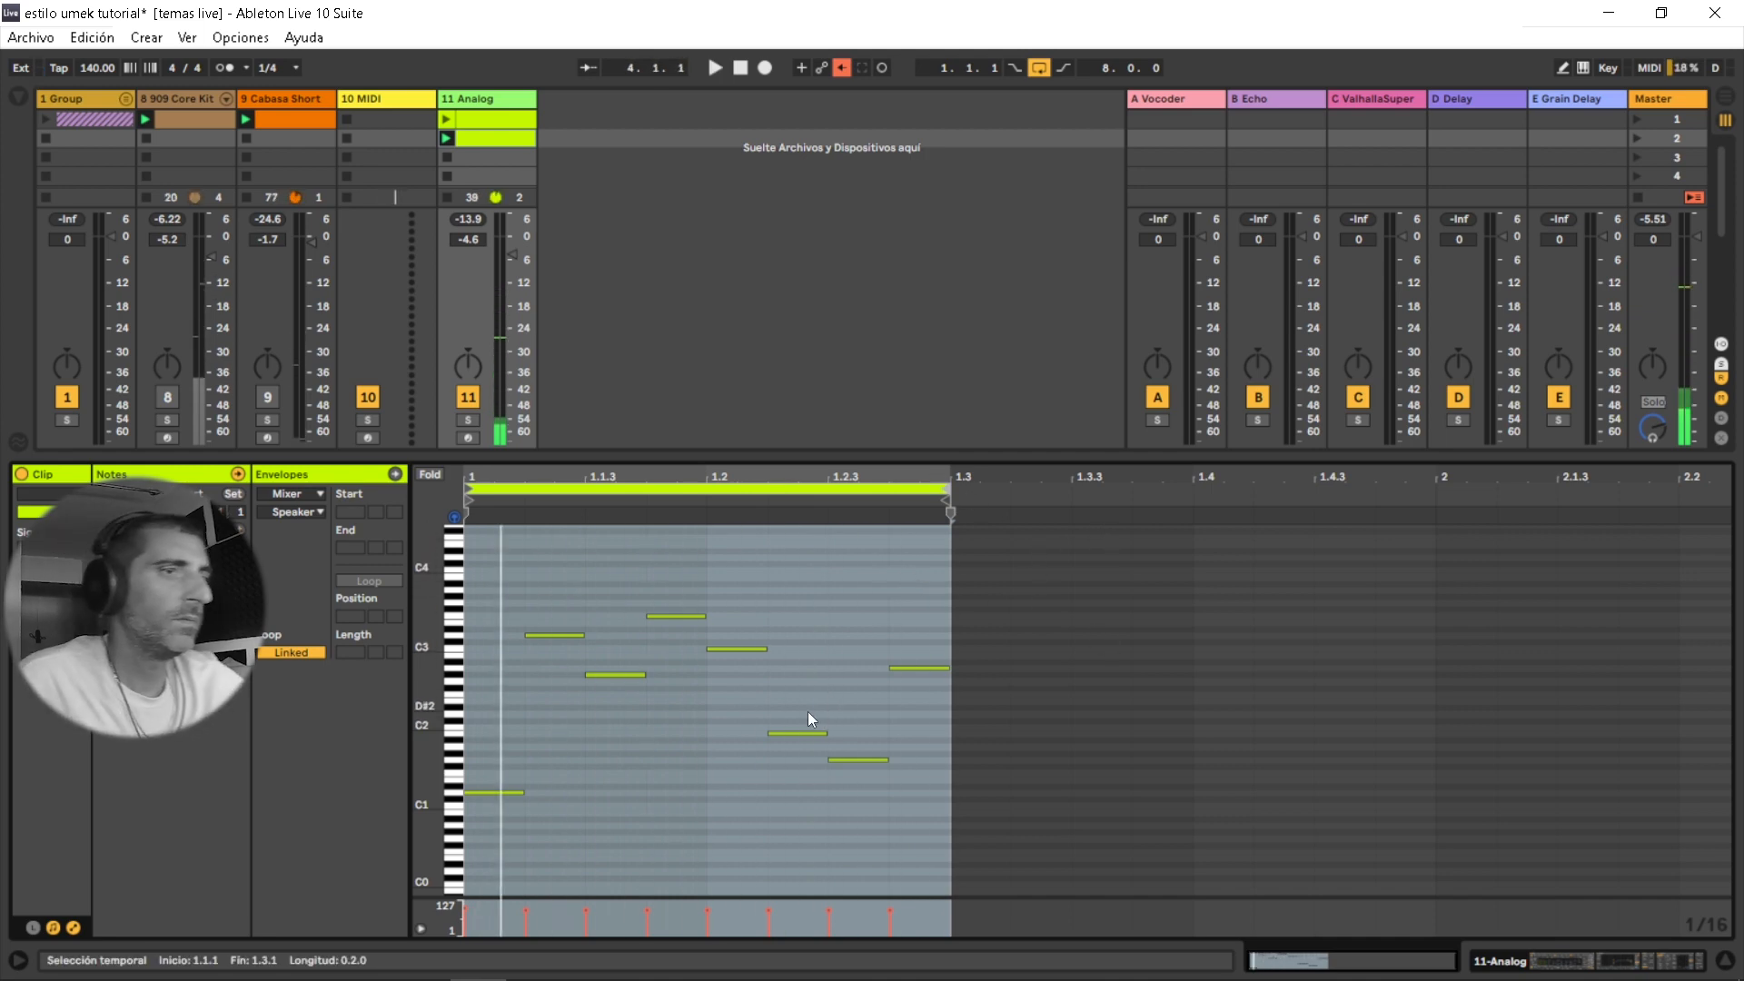
Duplicate the half-bar note pattern into beats 3 and 4 and extend the clip's loop to one full bar.
{"action": "mouse_move", "coordinate": [929, 848]}
{"action": "left_mouse_down"}
{"action": "mouse_move", "coordinate": [478, 600]}
{"action": "mouse_move", "coordinate": [472, 568]}
{"action": "left_mouse_up"}
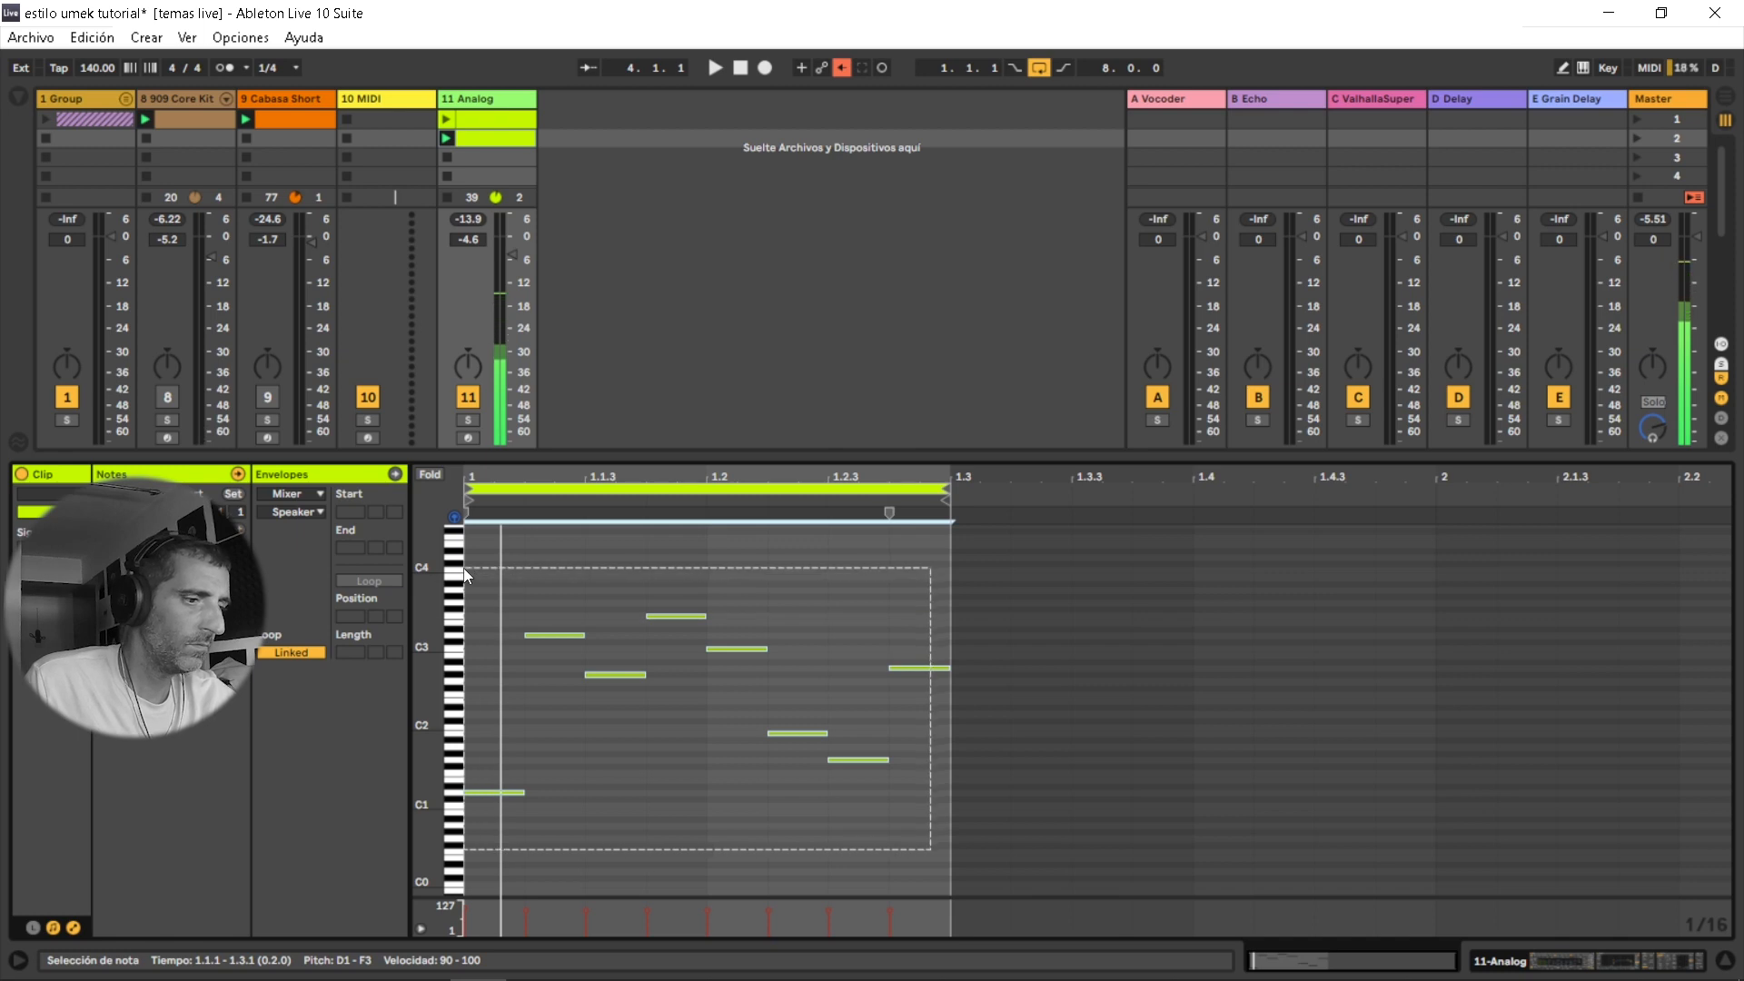
{"action": "key", "text": "ctrl+d"}
{"action": "left_click_drag", "start_coordinate": [954, 498], "coordinate": [1435, 498]}
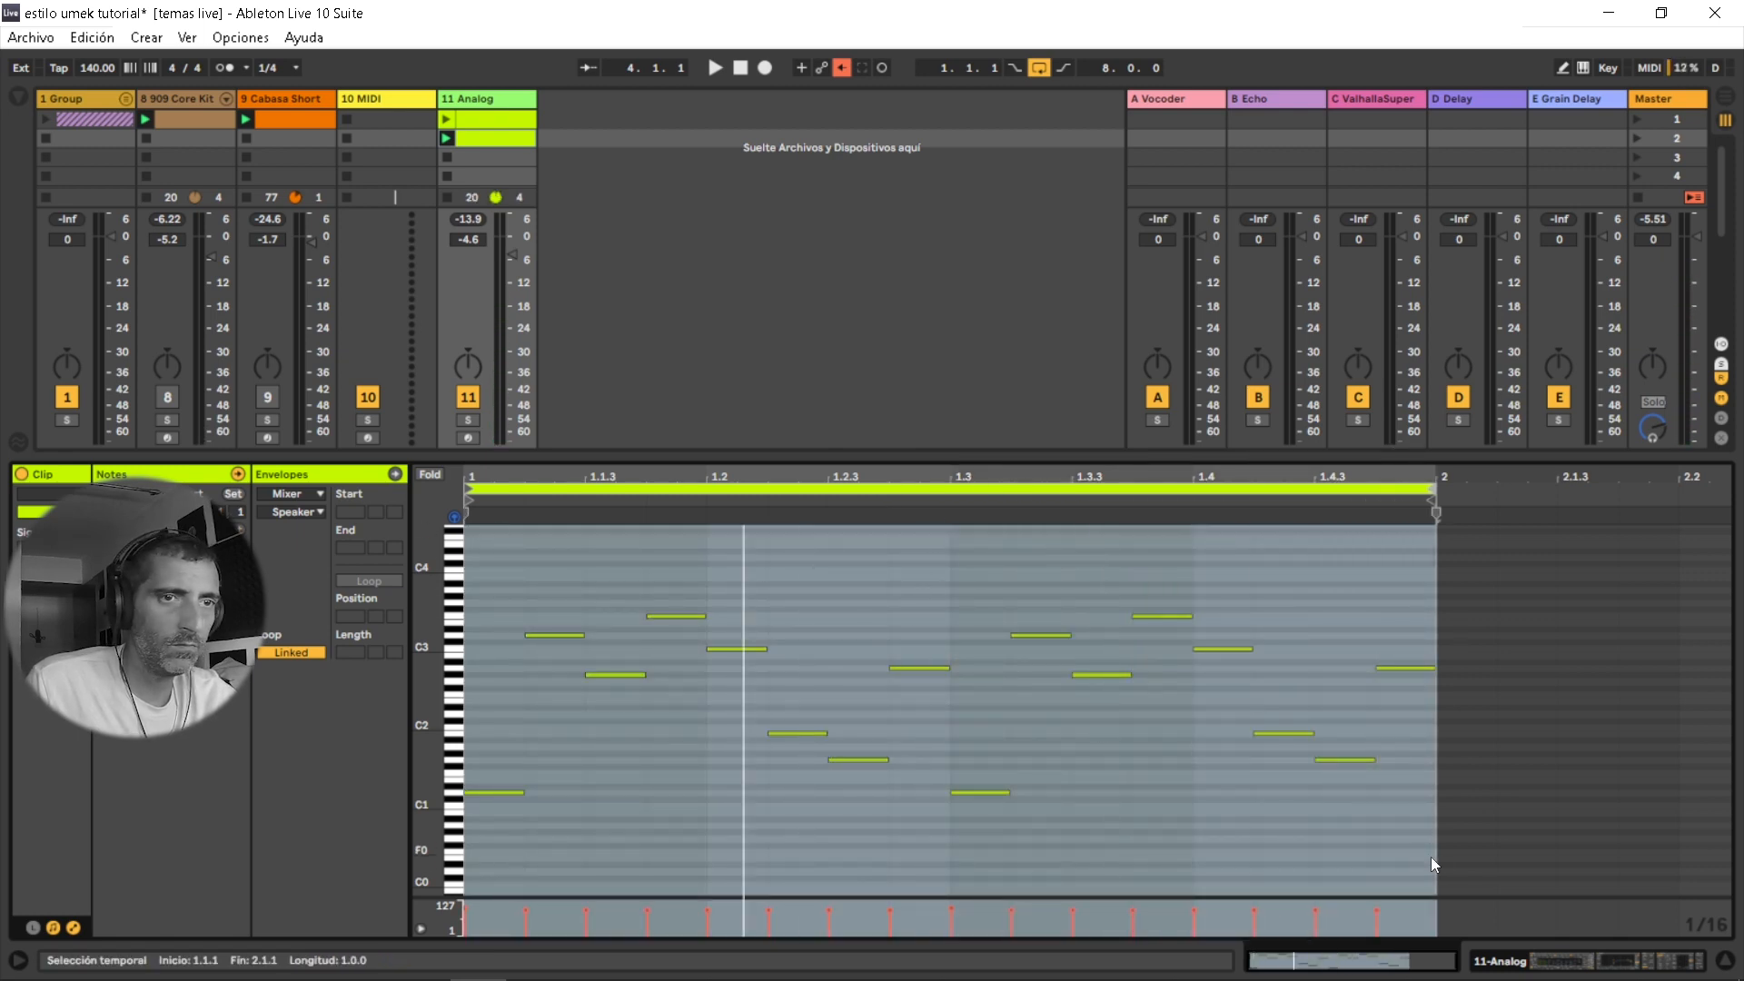
Reverse the order of the notes in the second half of the bar and play the clip.
{"action": "left_click_drag", "start_coordinate": [1430, 857], "coordinate": [979, 569]}
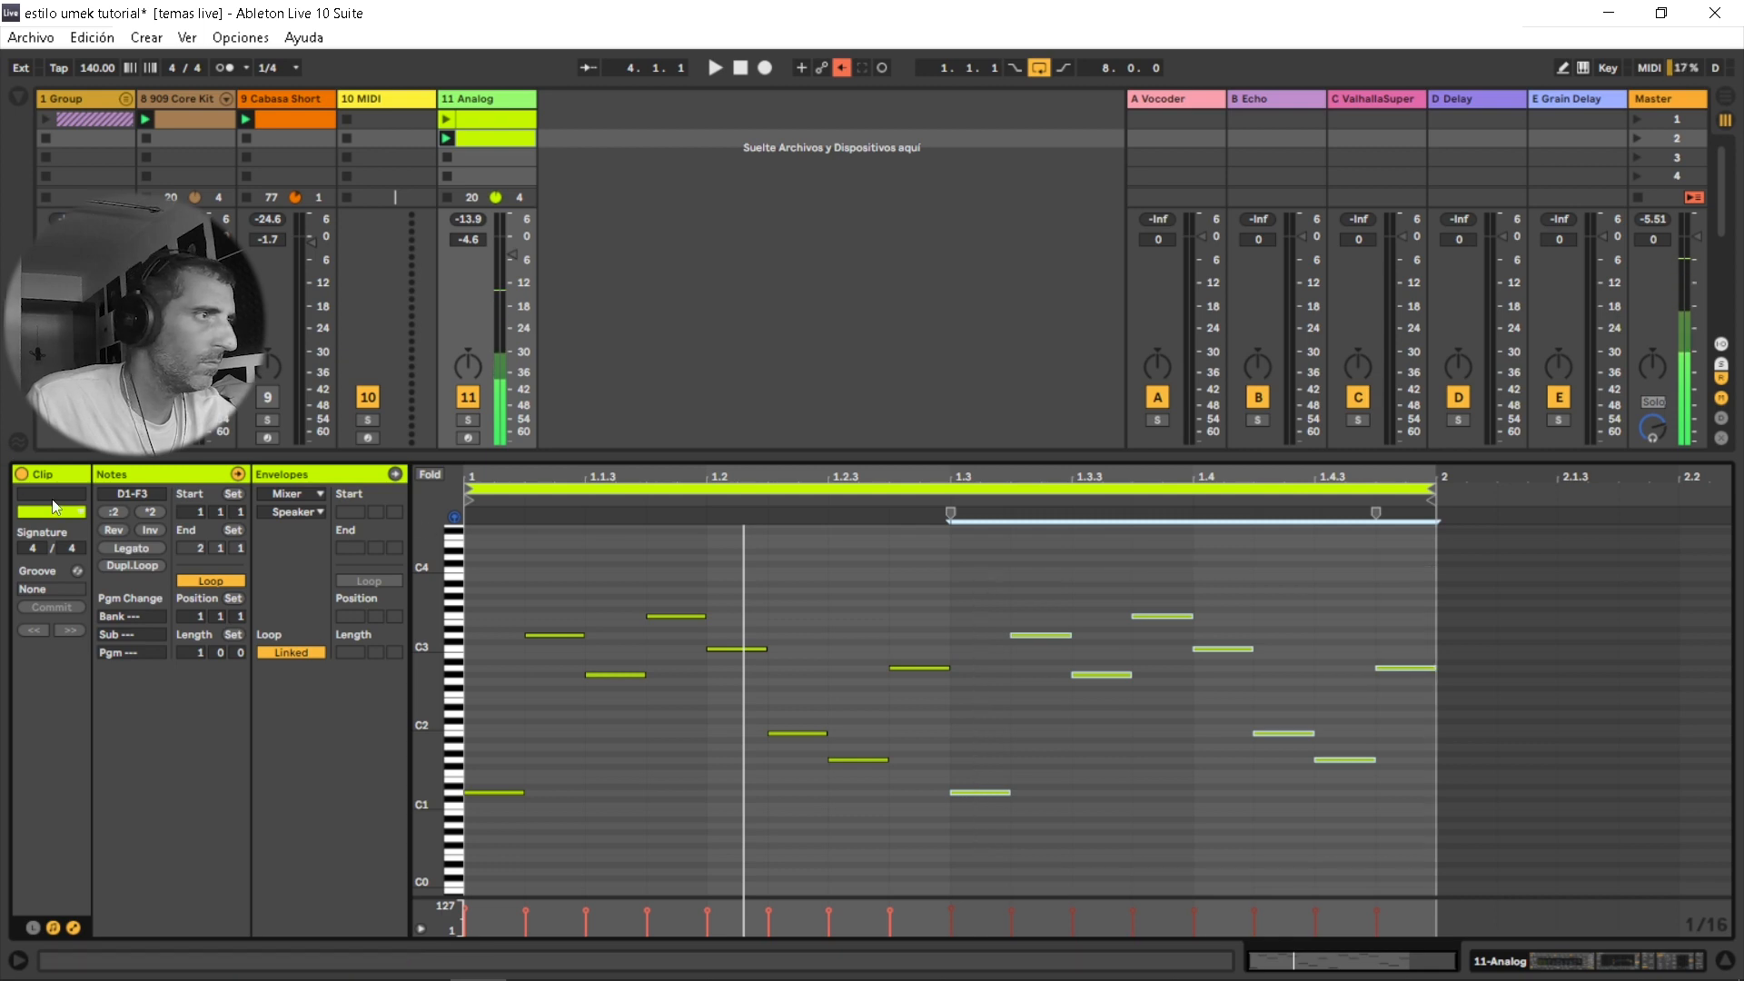
{"action": "left_click", "coordinate": [122, 530]}
{"action": "key", "text": "space"}
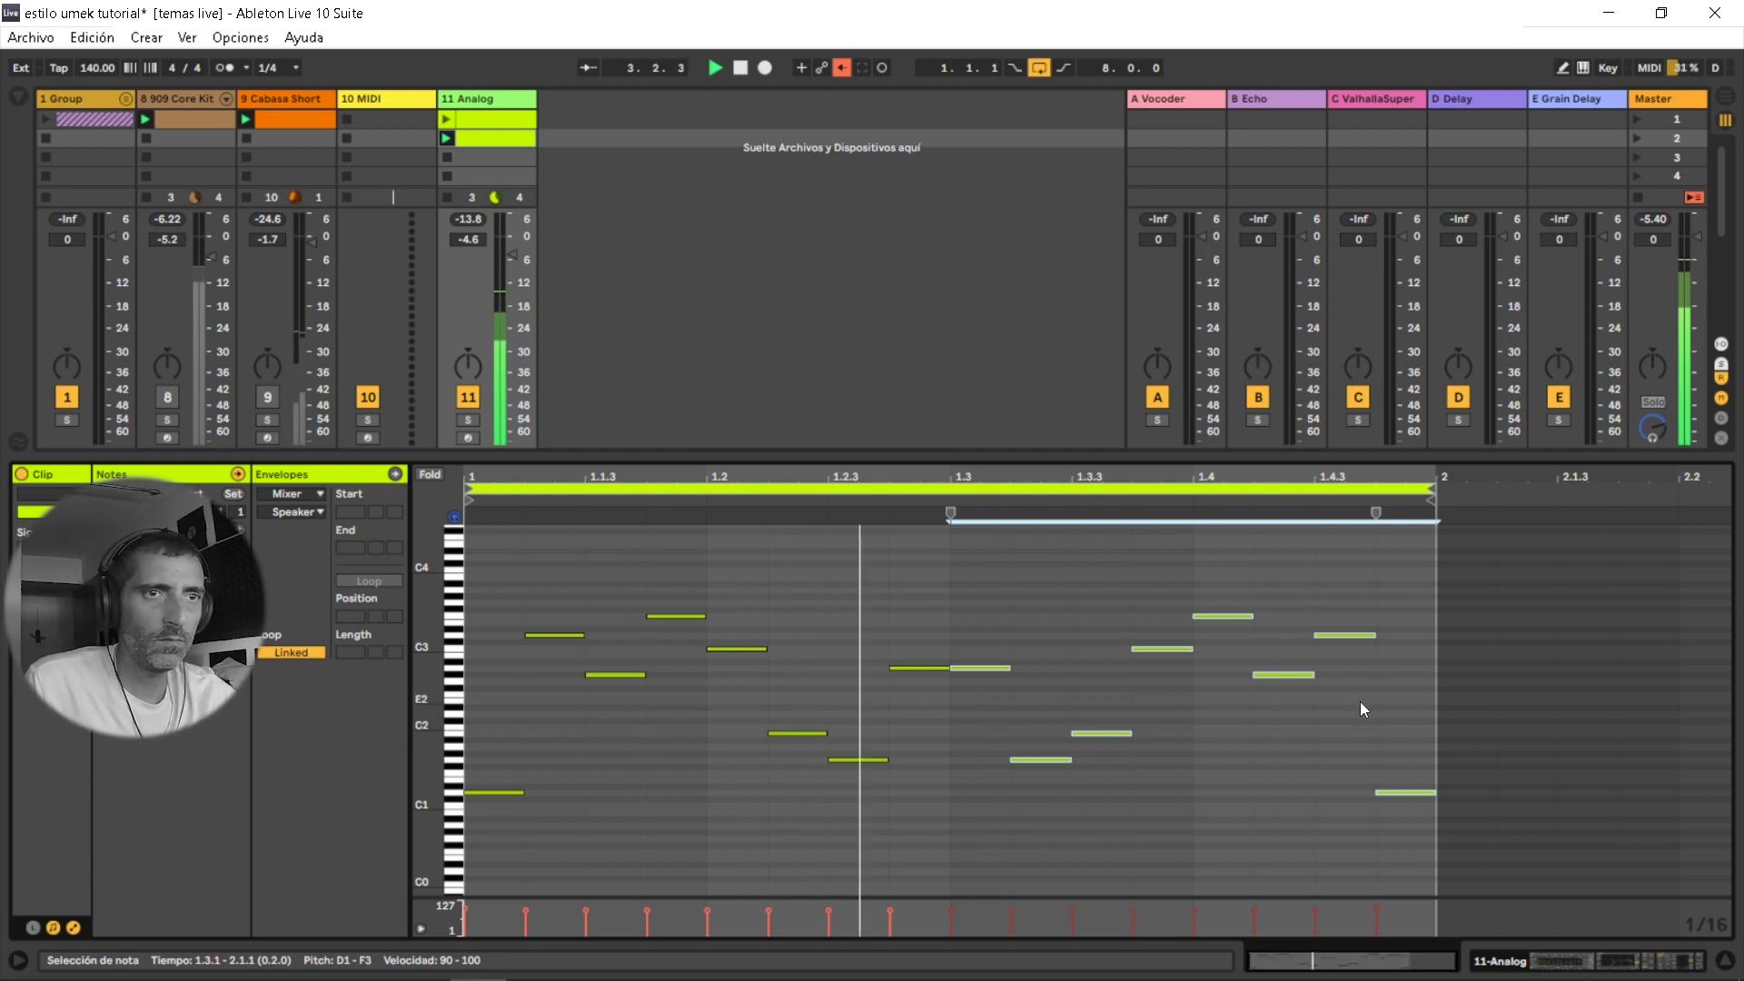
Raise the note at 1.4 to G#3 and lower the note just before it.
{"action": "left_click", "coordinate": [1235, 615]}
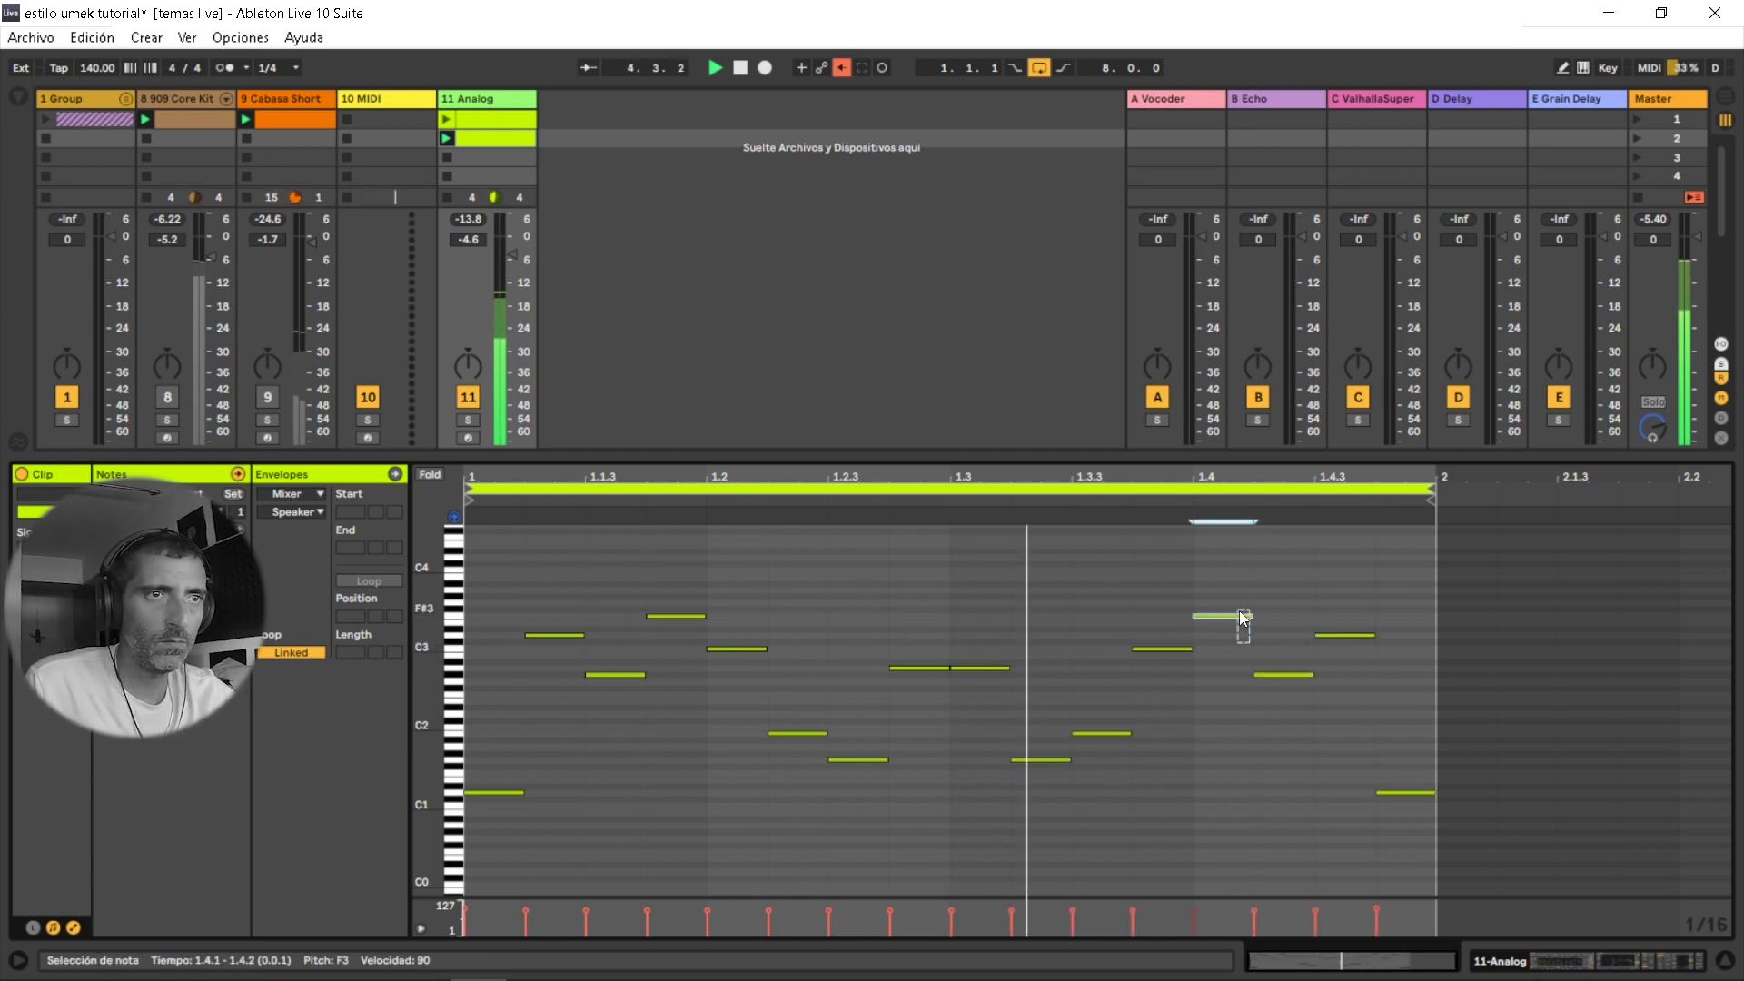
{"action": "key", "text": "space"}
{"action": "left_click_drag", "start_coordinate": [1229, 614], "coordinate": [1226, 593]}
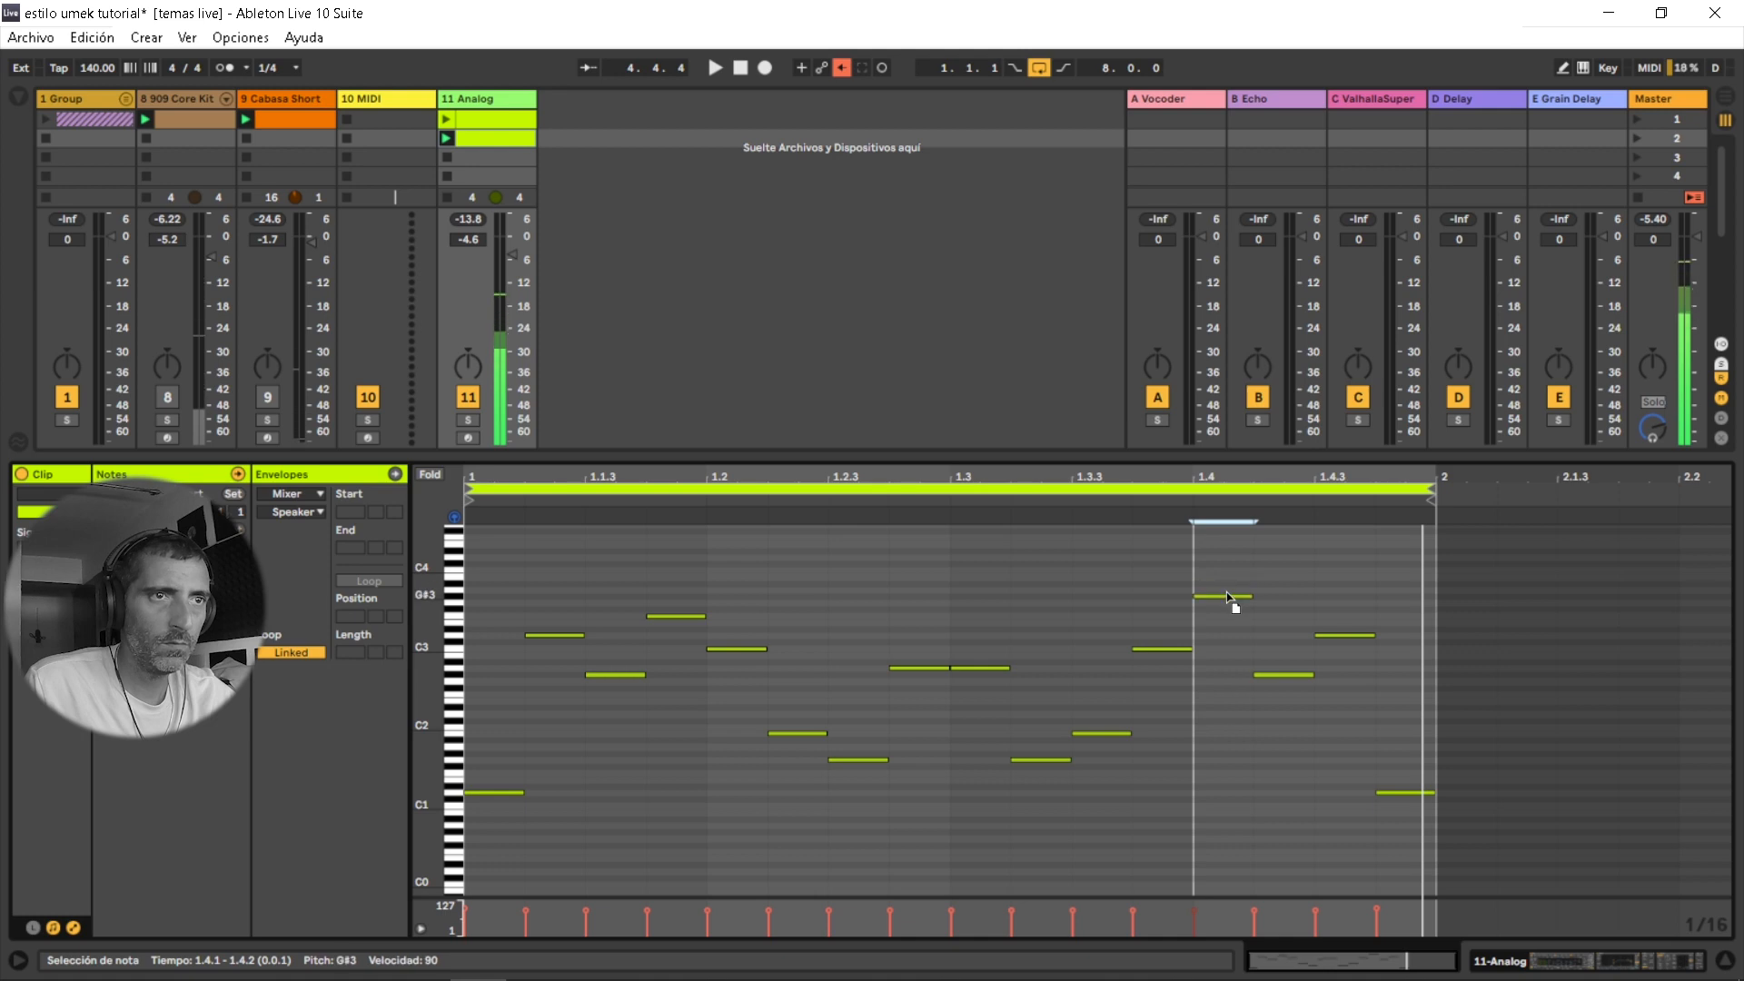
{"action": "key", "text": "space"}
{"action": "left_click_drag", "start_coordinate": [1170, 656], "coordinate": [1168, 670]}
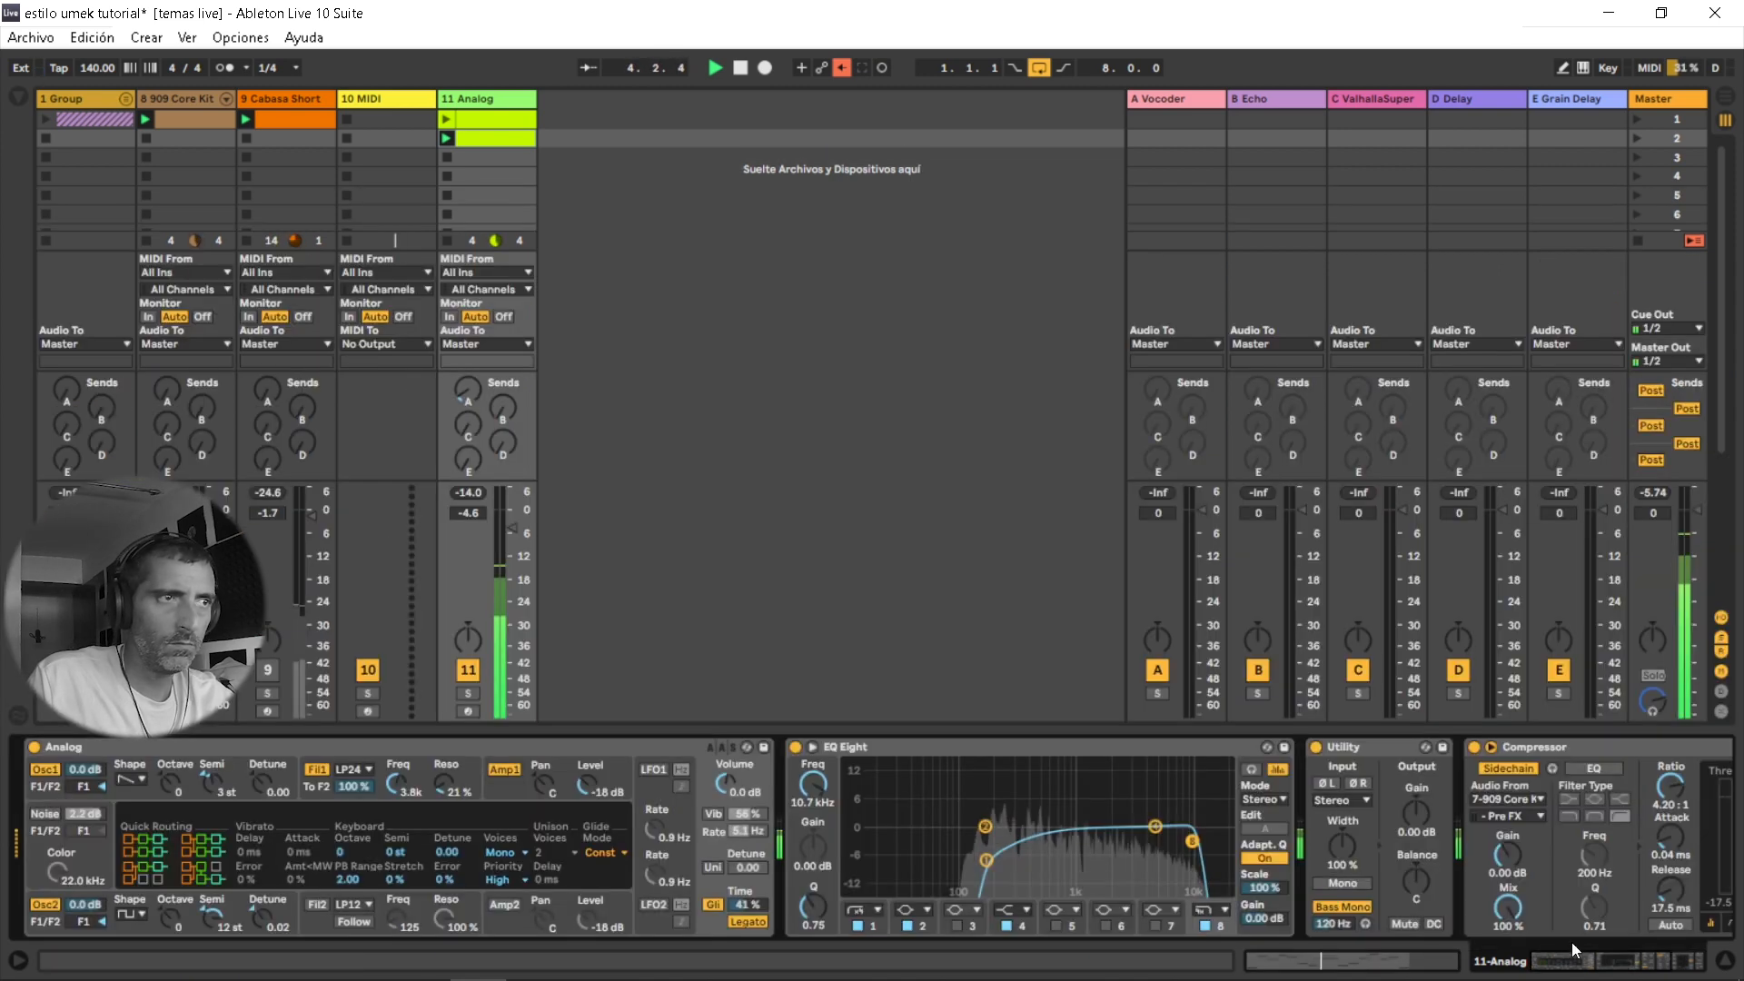
Delete the 11 Analog track's original clip in scene 1, move the new clip into that slot and play it.
{"action": "left_click", "coordinate": [1573, 956]}
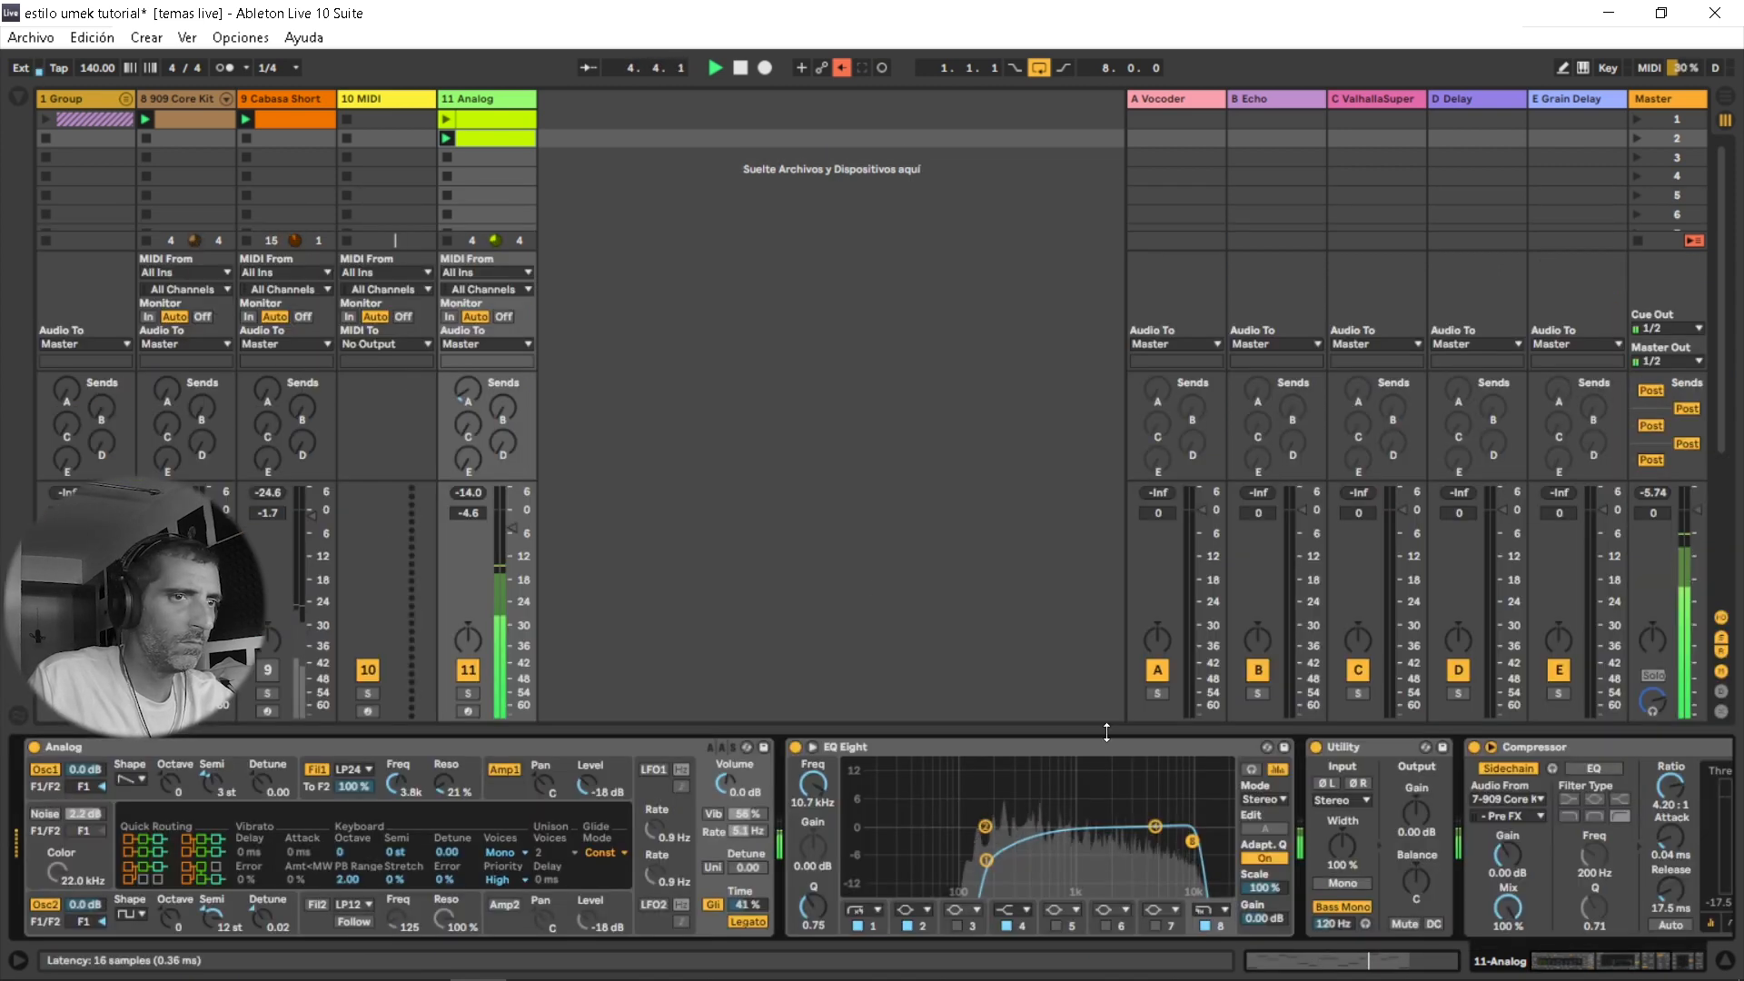
{"action": "key", "text": "space"}
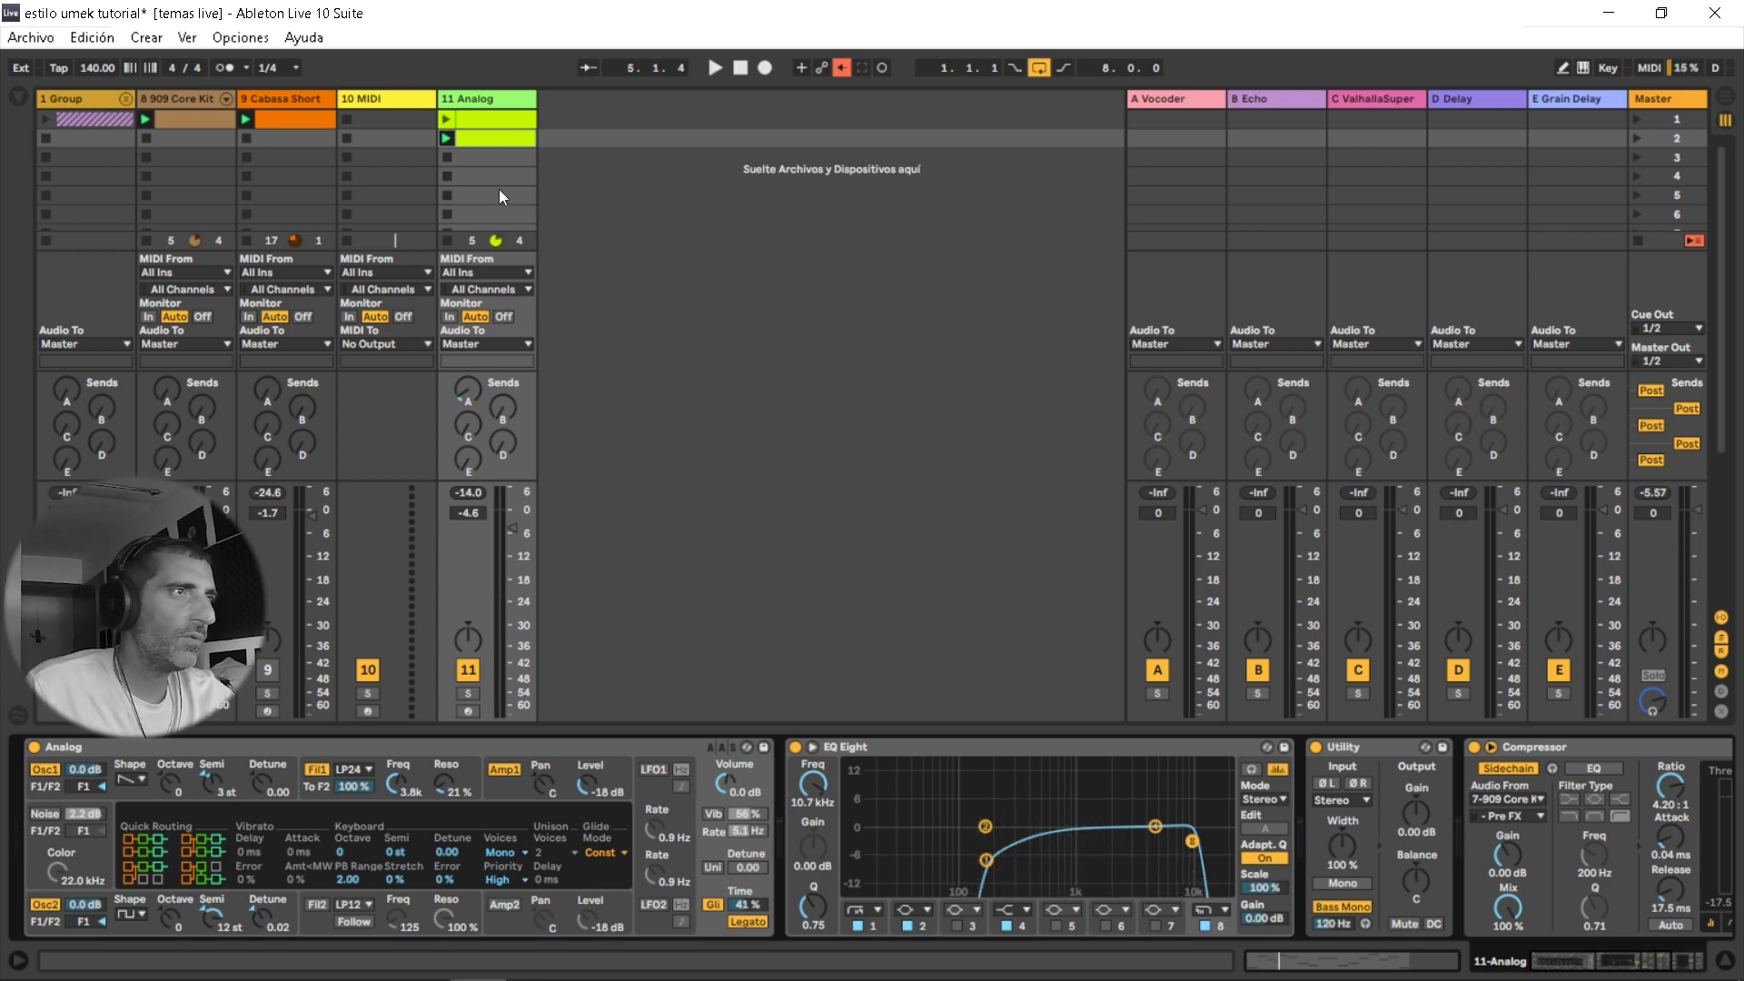
{"action": "left_click", "coordinate": [496, 121]}
{"action": "key", "text": "Delete"}
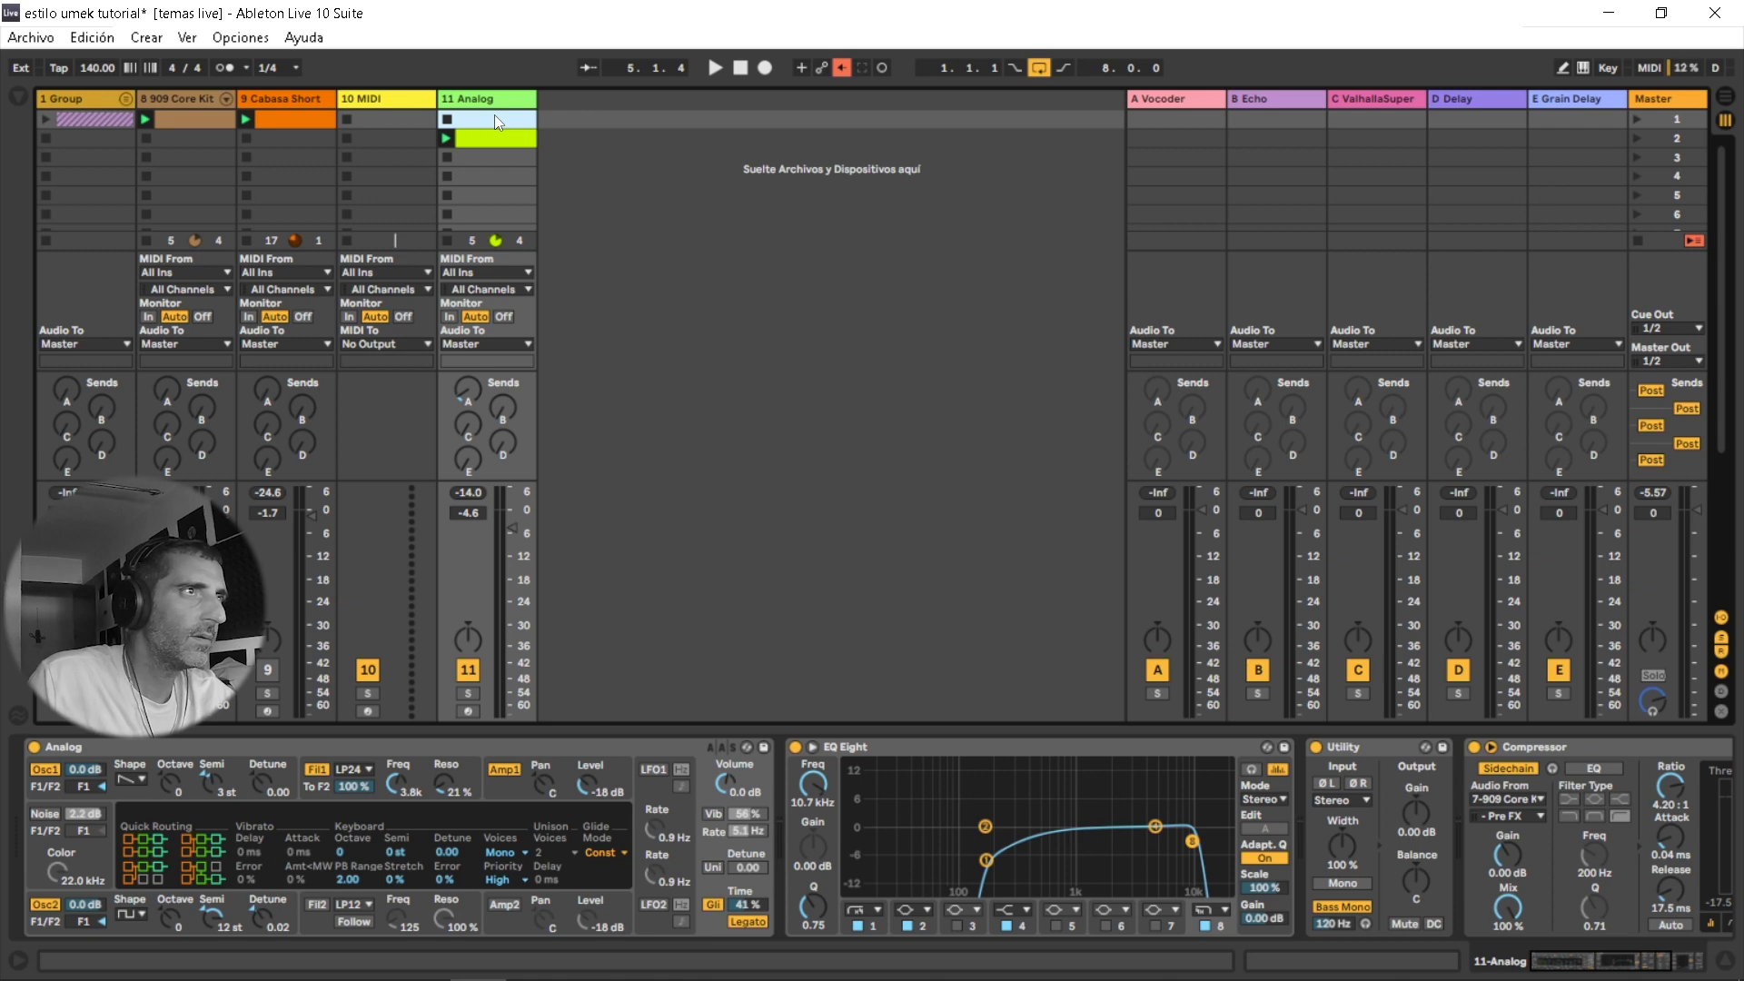
{"action": "left_click_drag", "start_coordinate": [496, 146], "coordinate": [490, 125]}
{"action": "key", "text": "space"}
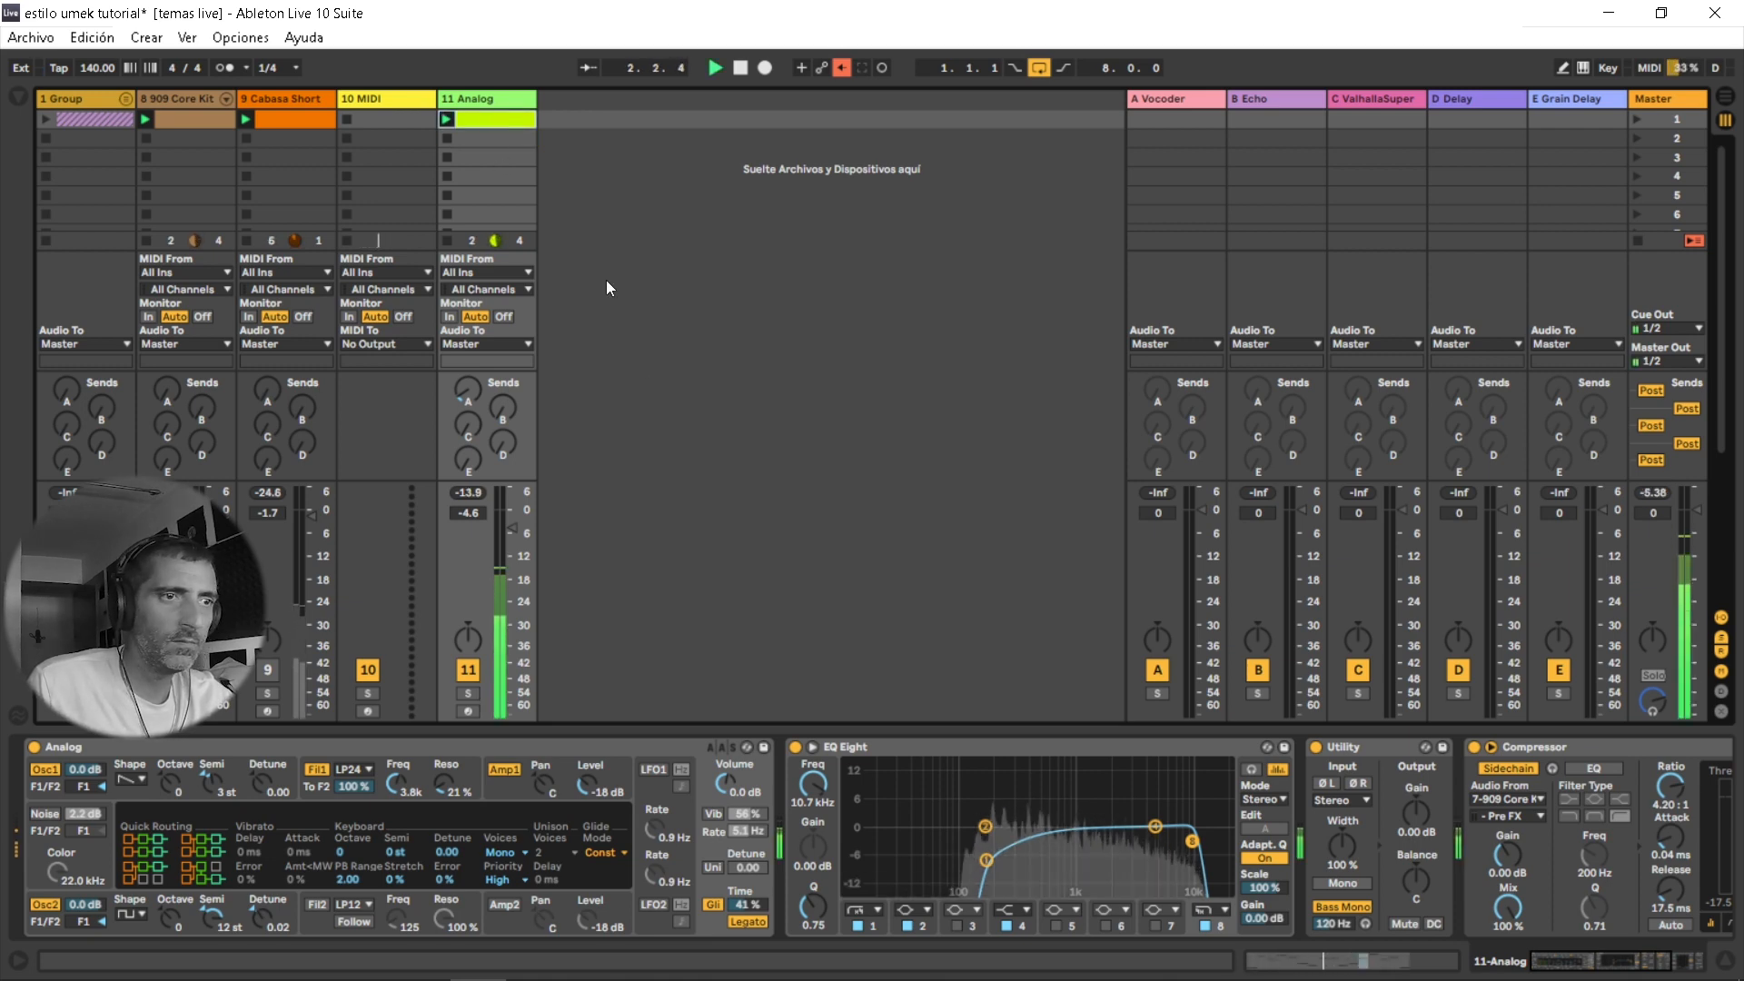
Move the high cut of the 11 Analog track's EQ Eight to 12.6 kHz and duplicate the track.
{"action": "left_click_drag", "start_coordinate": [988, 859], "coordinate": [953, 844]}
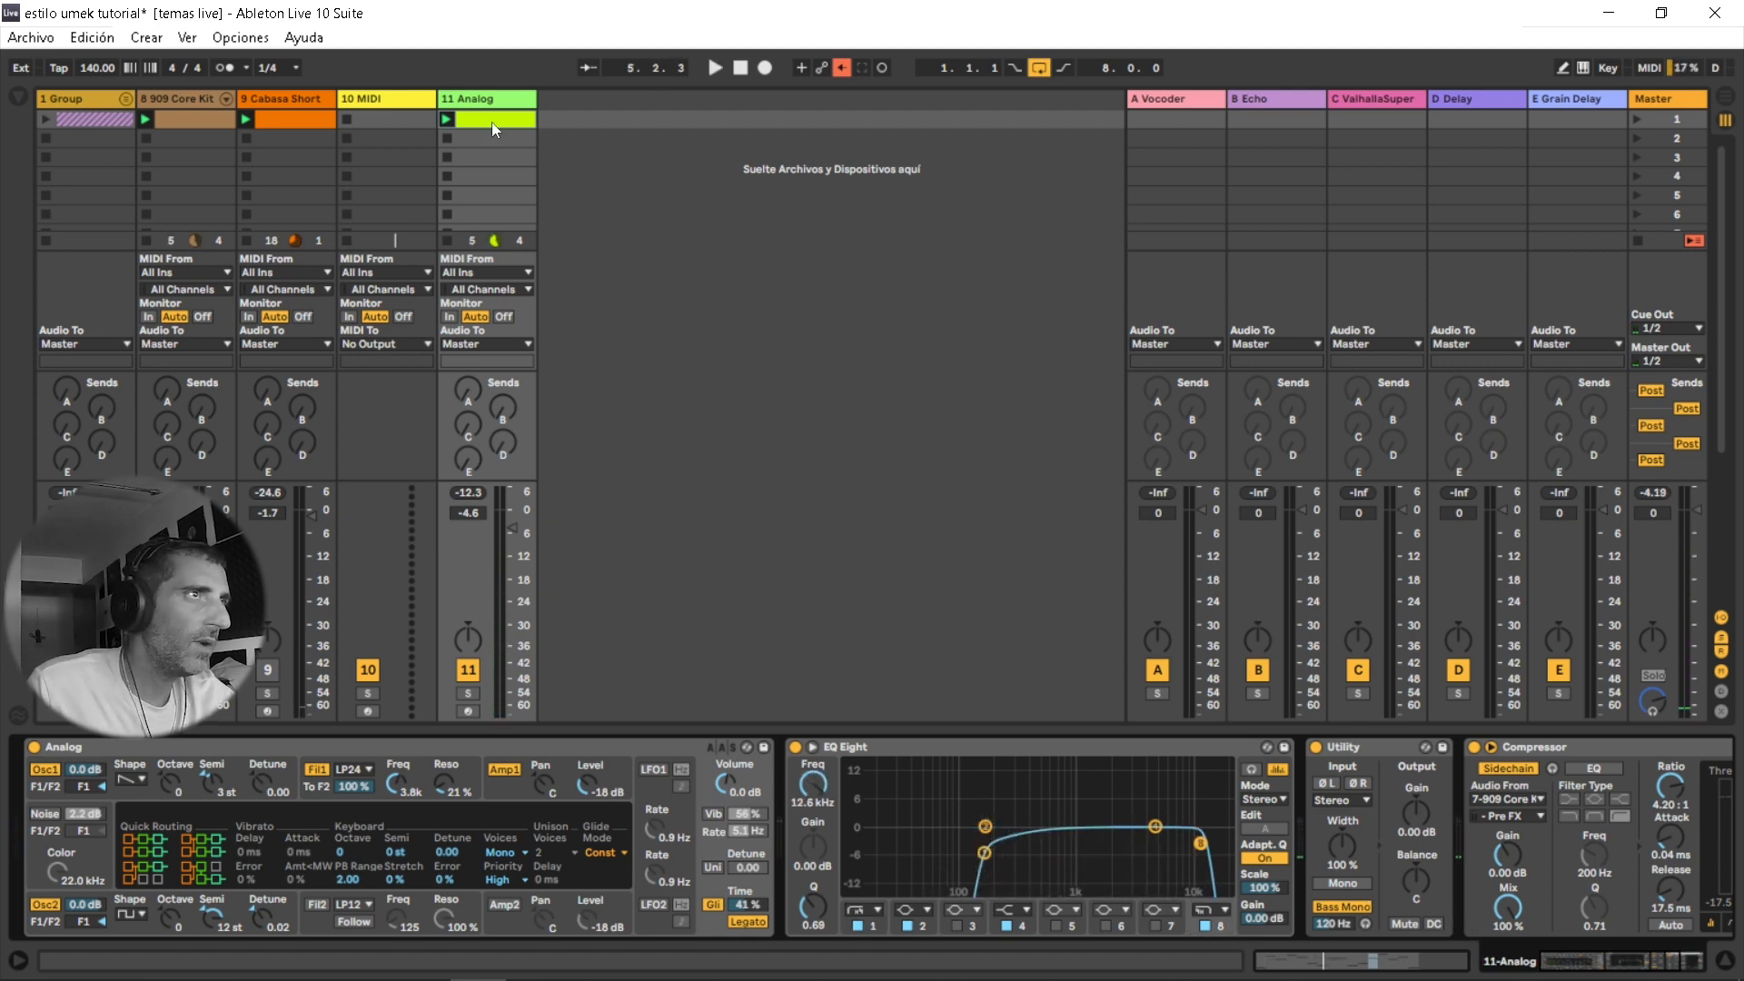
{"action": "right_click", "coordinate": [506, 100]}
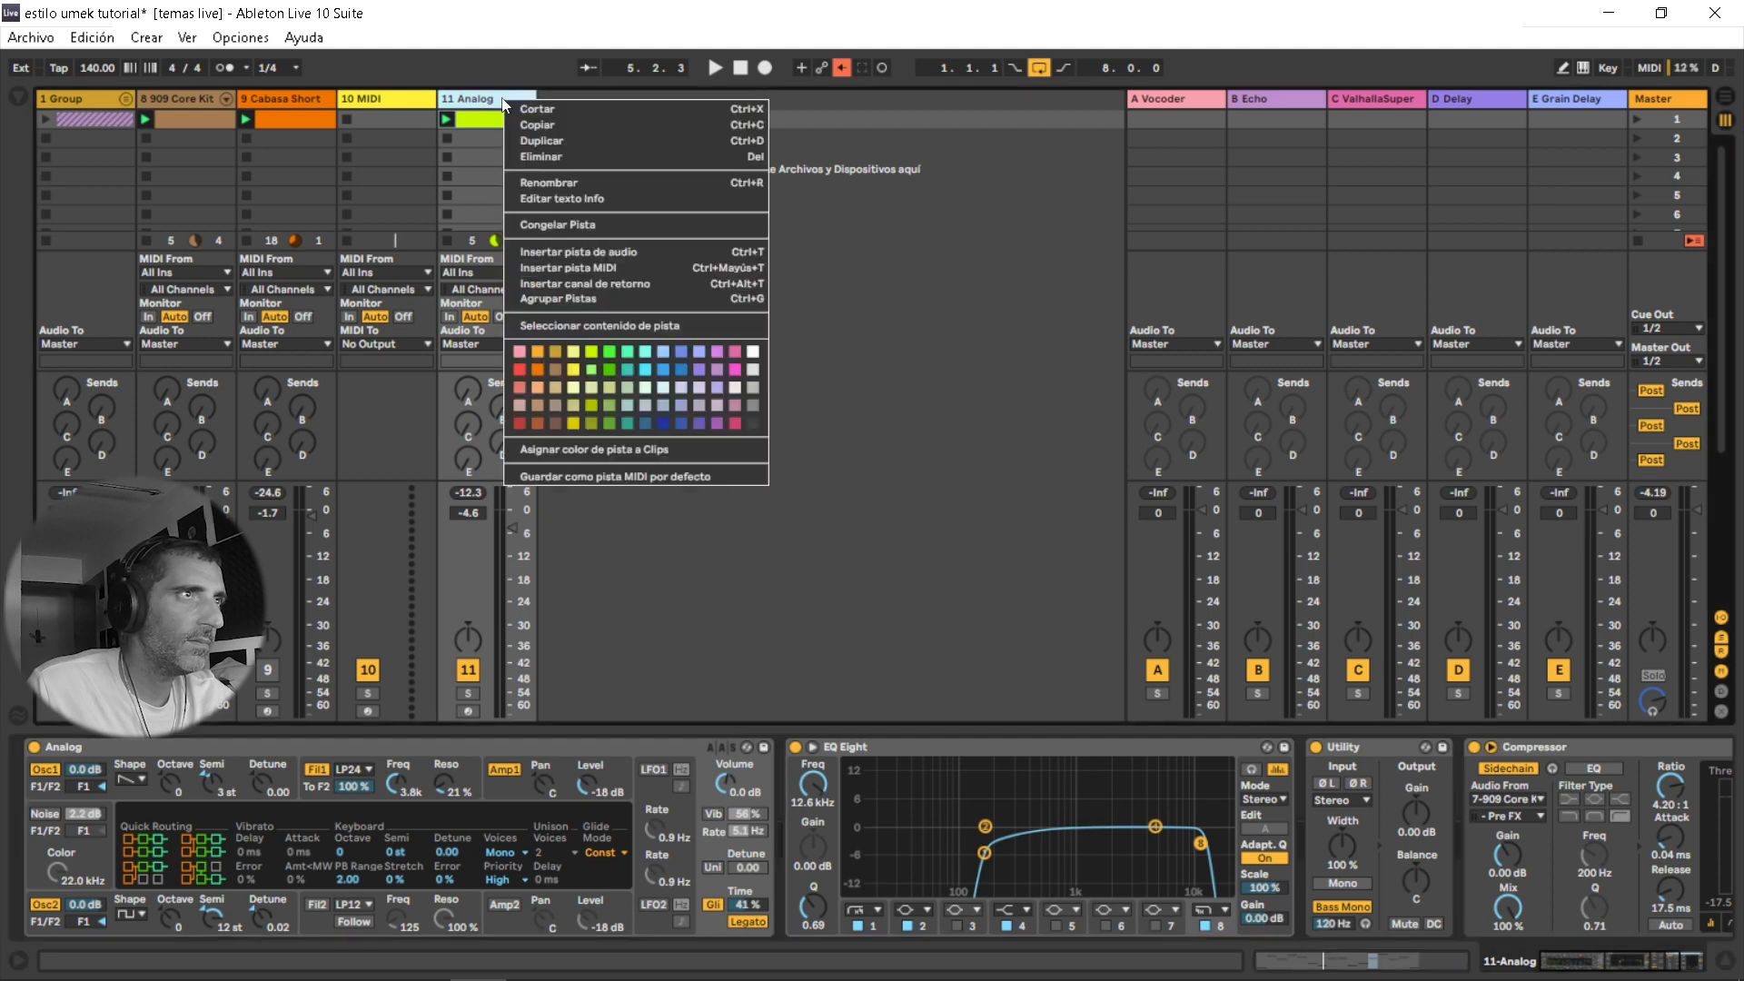
{"action": "left_click", "coordinate": [541, 140]}
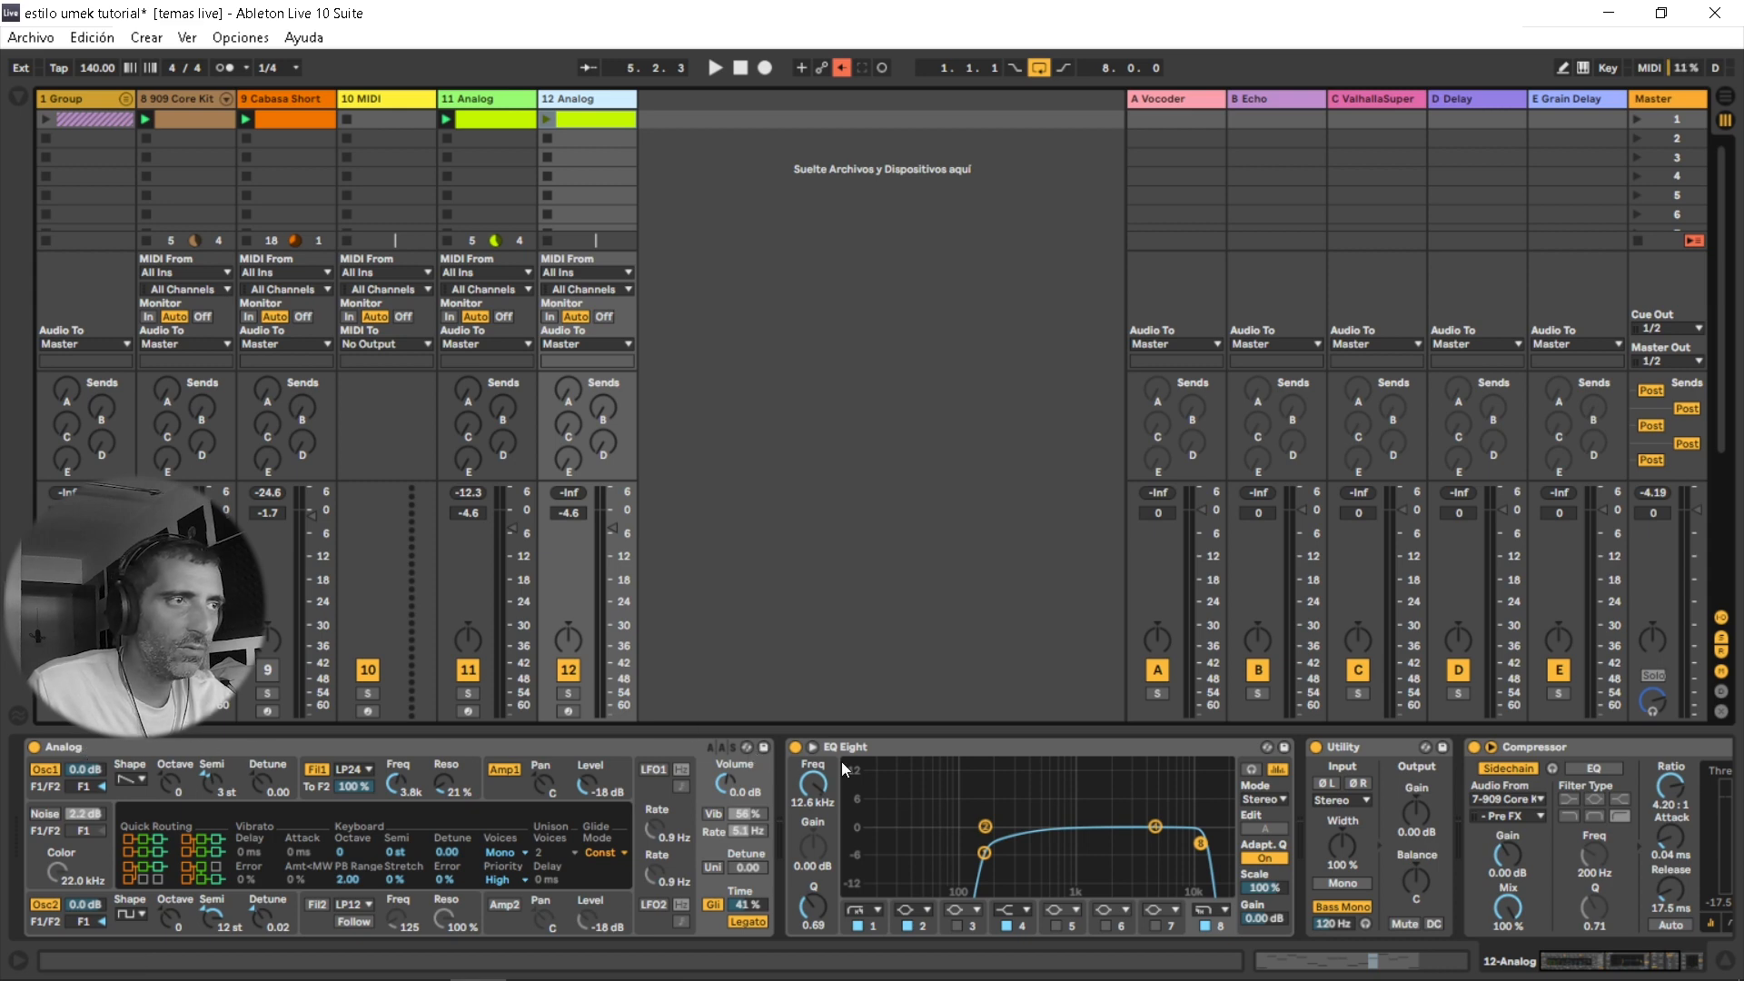
Solo the duplicated Analog track and set its EQ Eight low cut to 17 Hz and high cut to 174 Hz.
{"action": "left_click", "coordinate": [570, 693]}
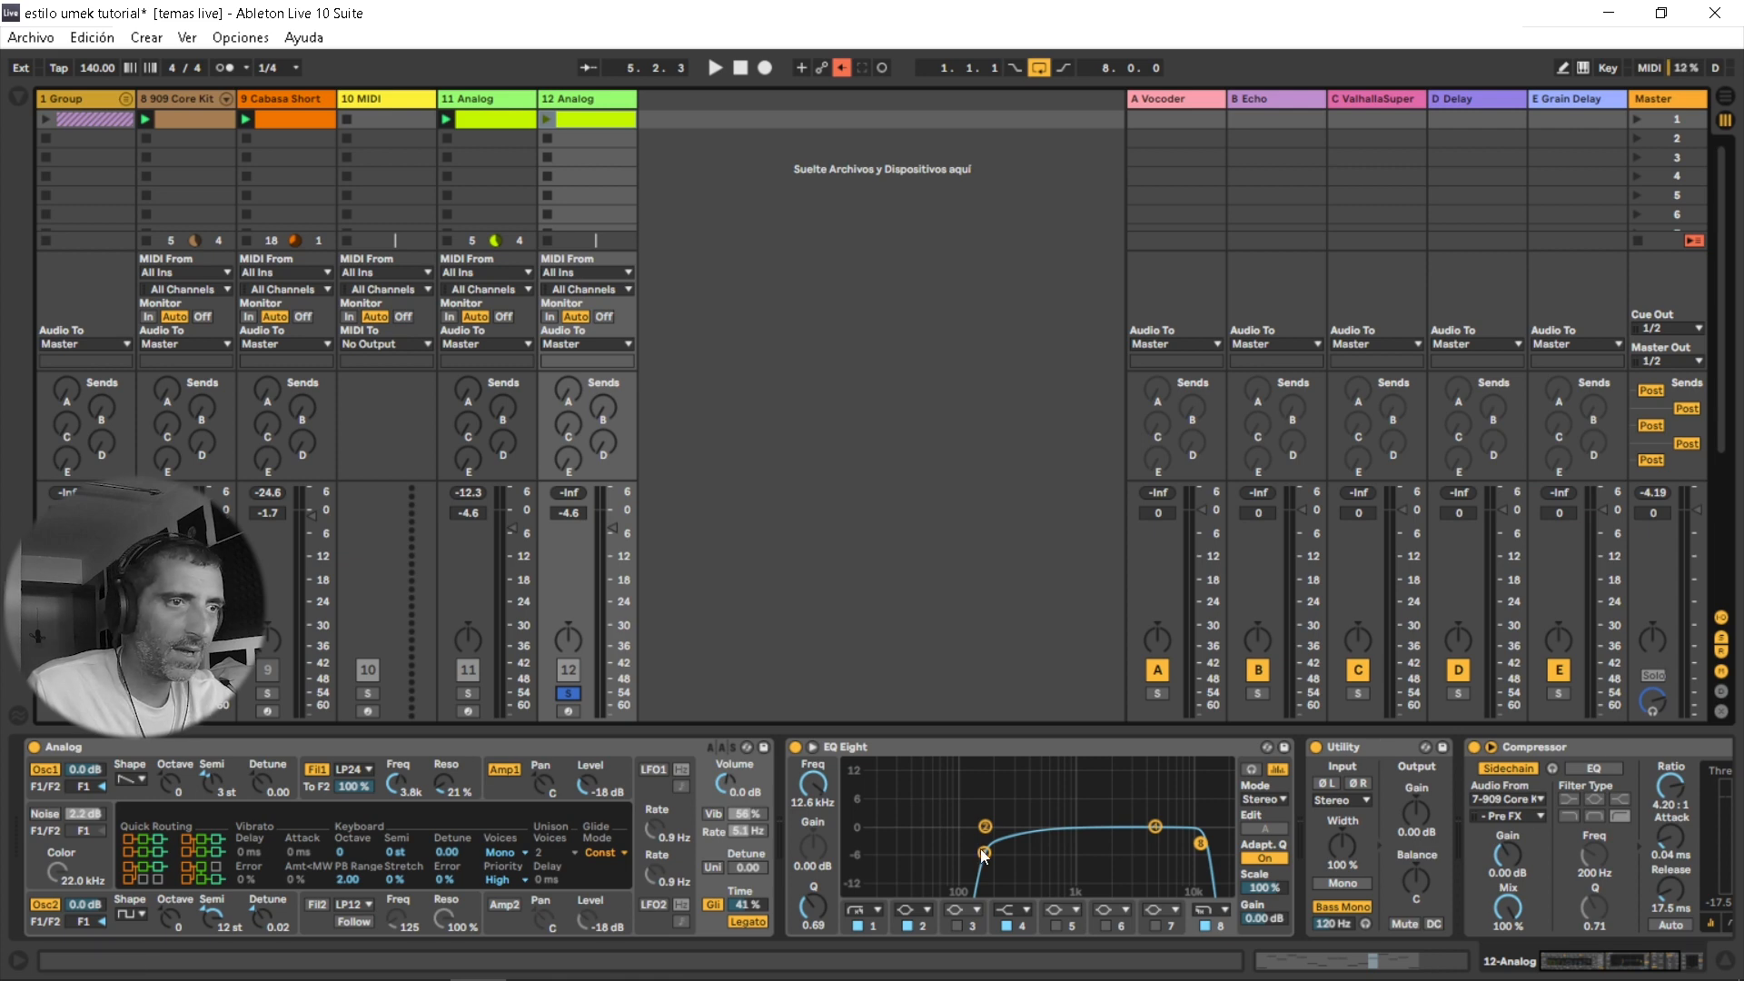
{"action": "left_click_drag", "start_coordinate": [984, 854], "coordinate": [885, 843]}
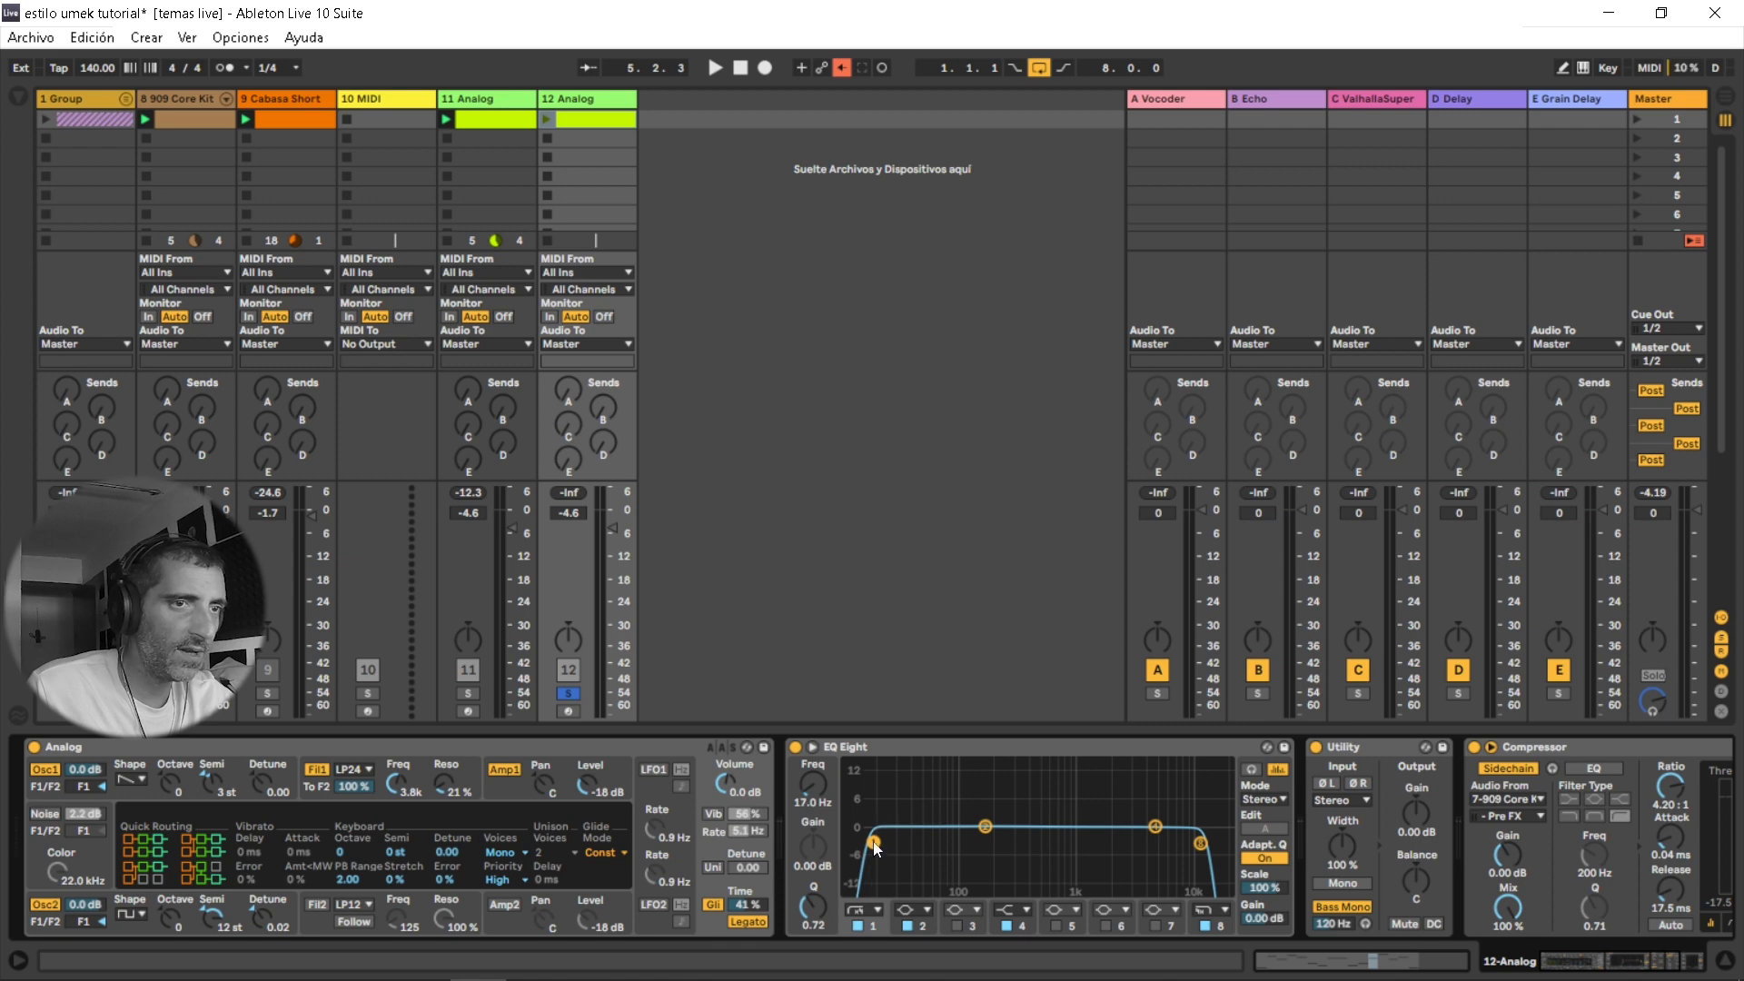
{"action": "left_click_drag", "start_coordinate": [1201, 843], "coordinate": [973, 844]}
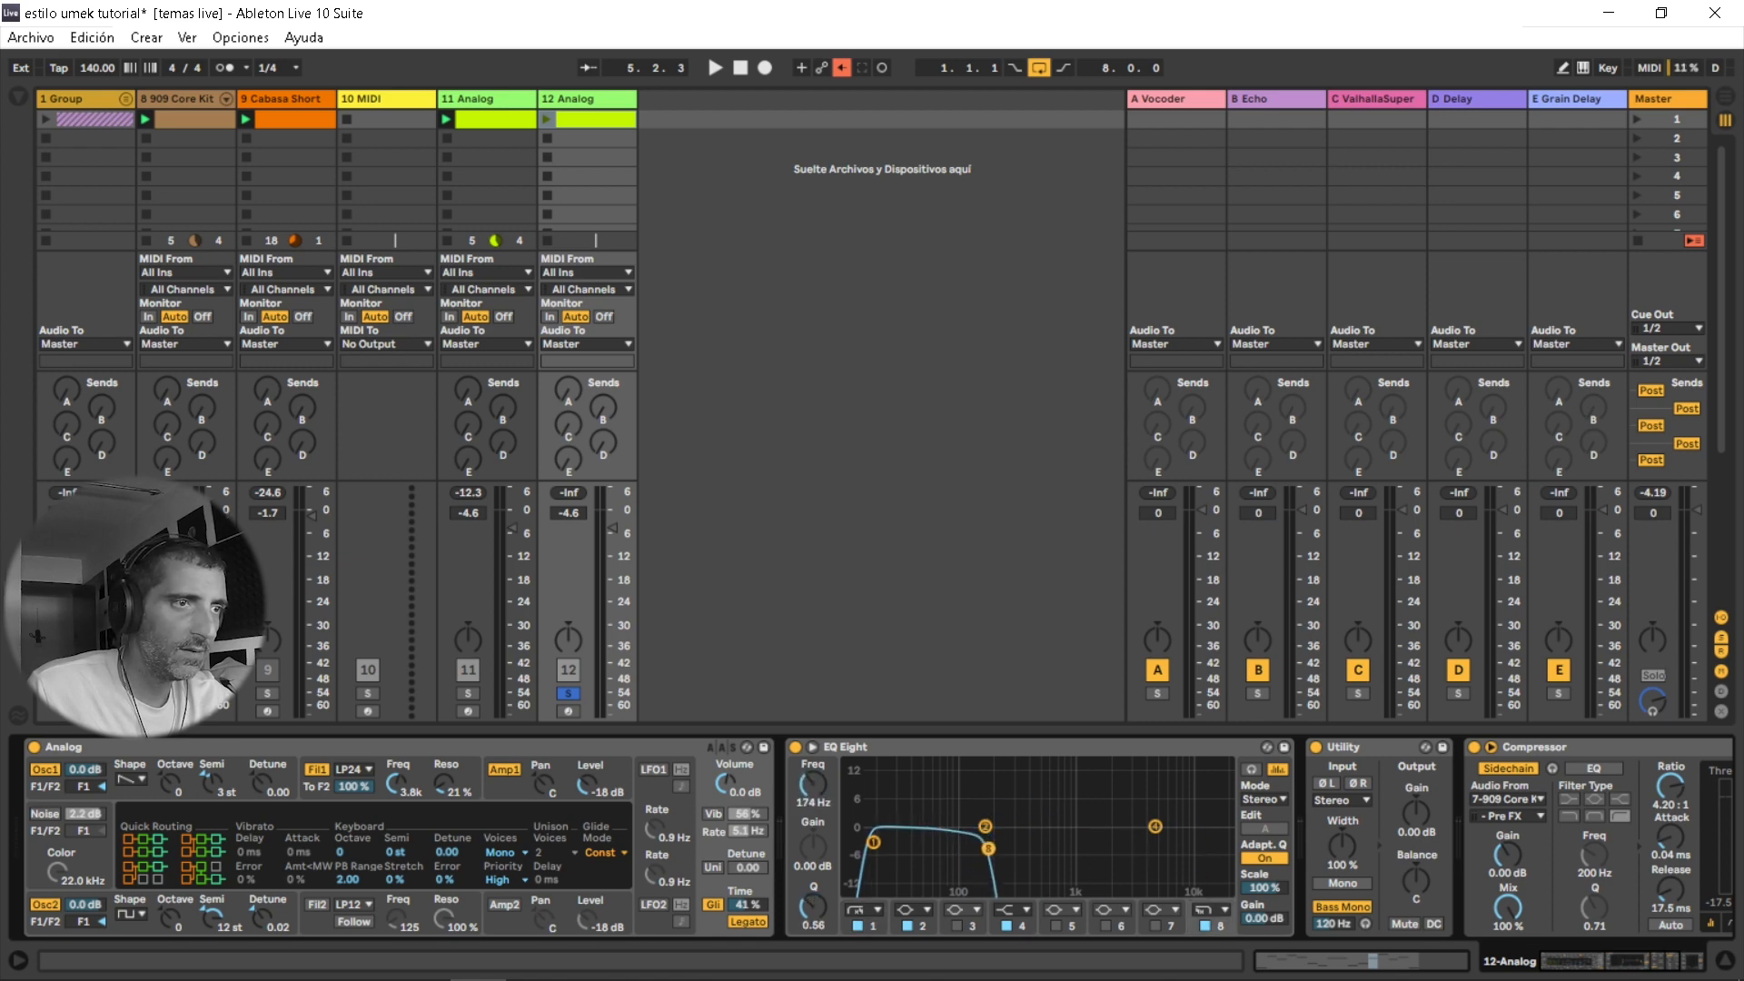
Swap the duplicate track's Analog instrument for the Puff Macro Bass preset, start playback and hide the browser.
{"action": "left_click", "coordinate": [747, 747]}
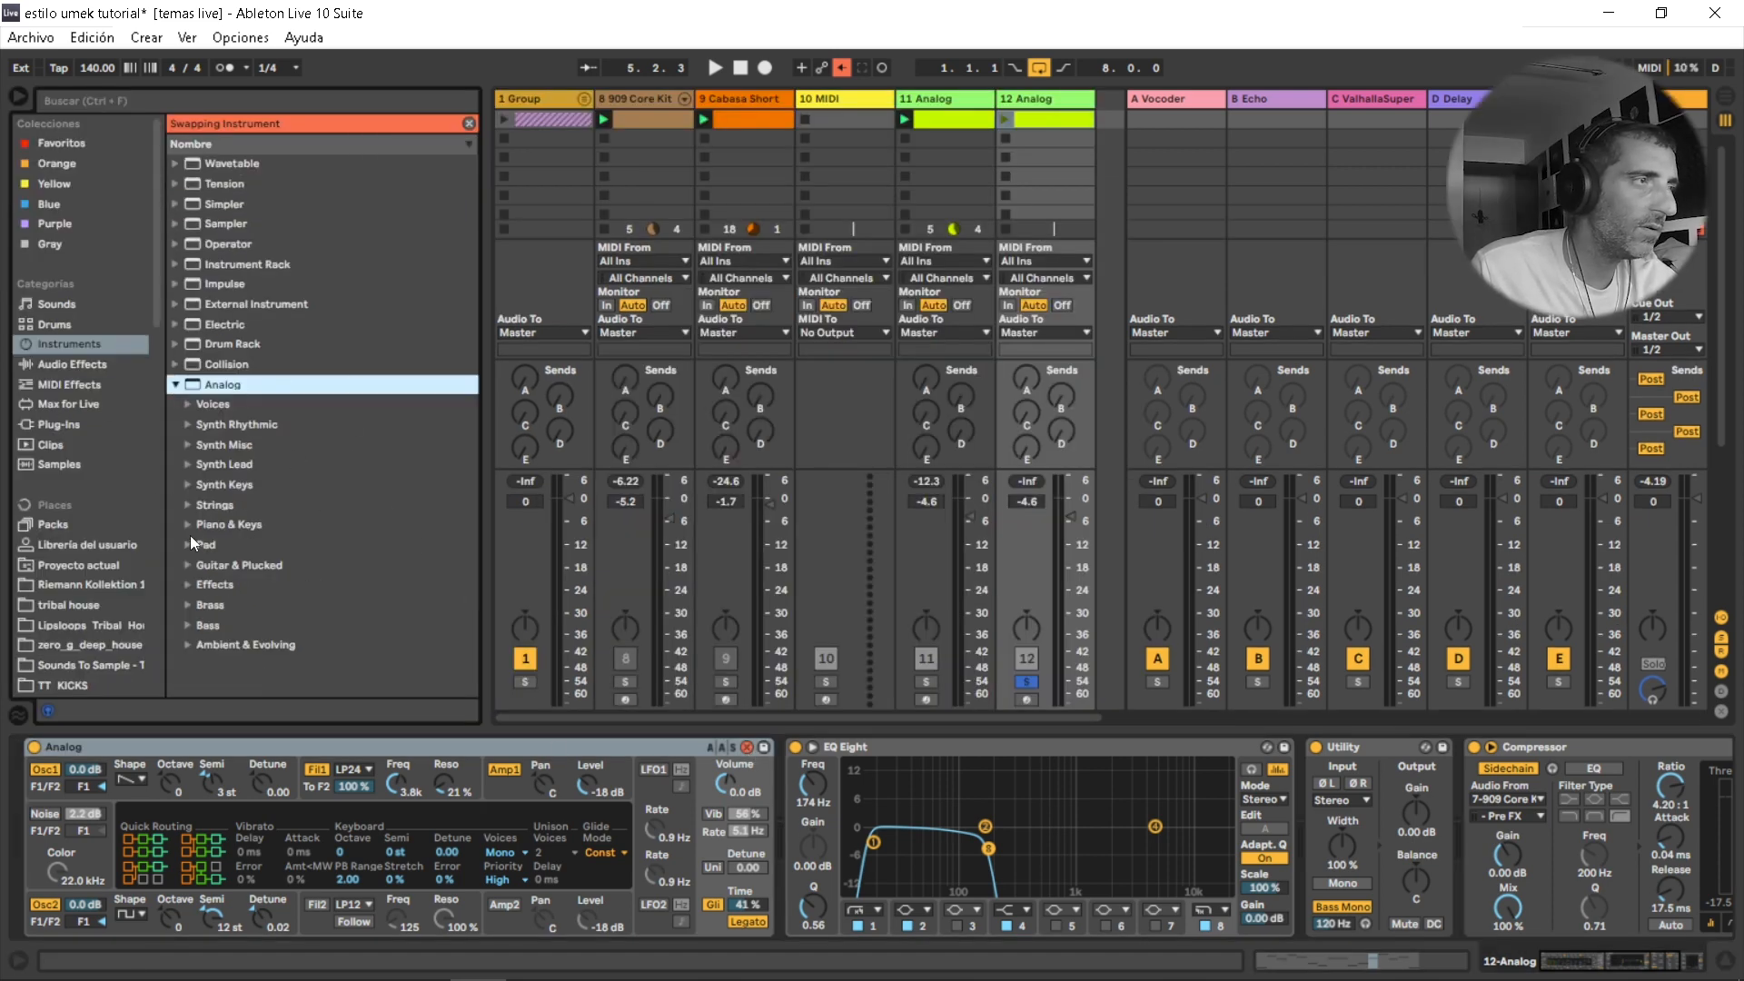
{"action": "left_click", "coordinate": [189, 626]}
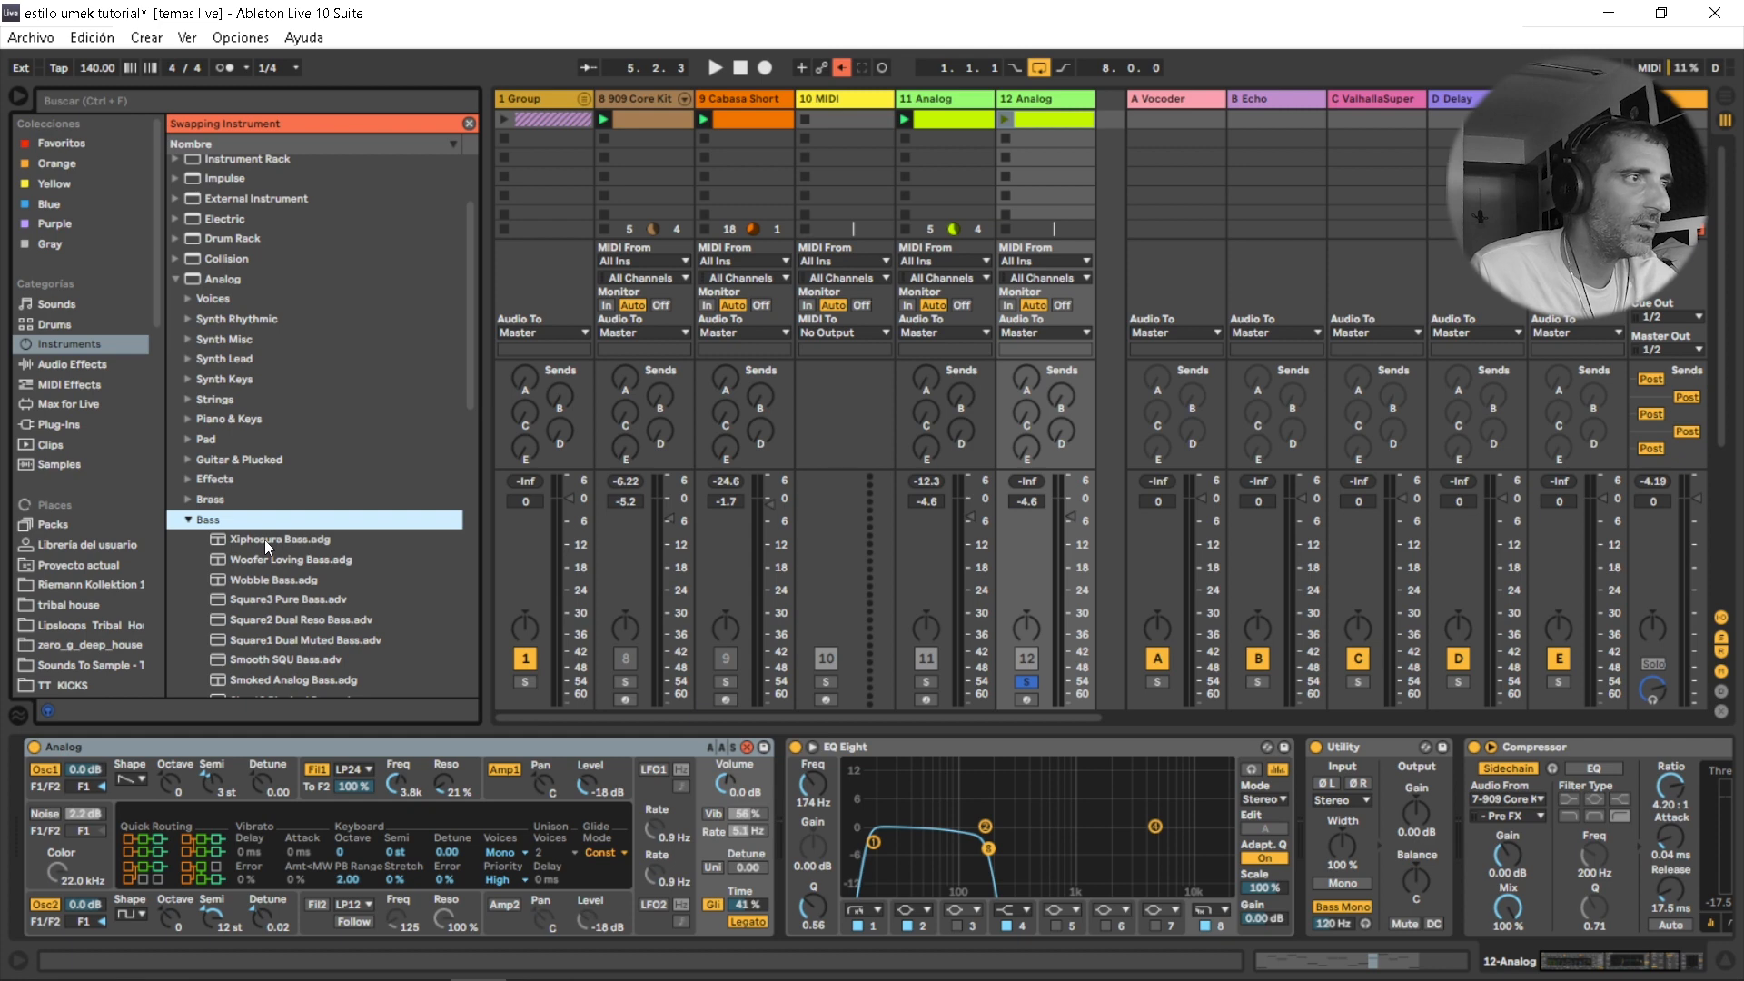
{"action": "left_click", "coordinate": [265, 542]}
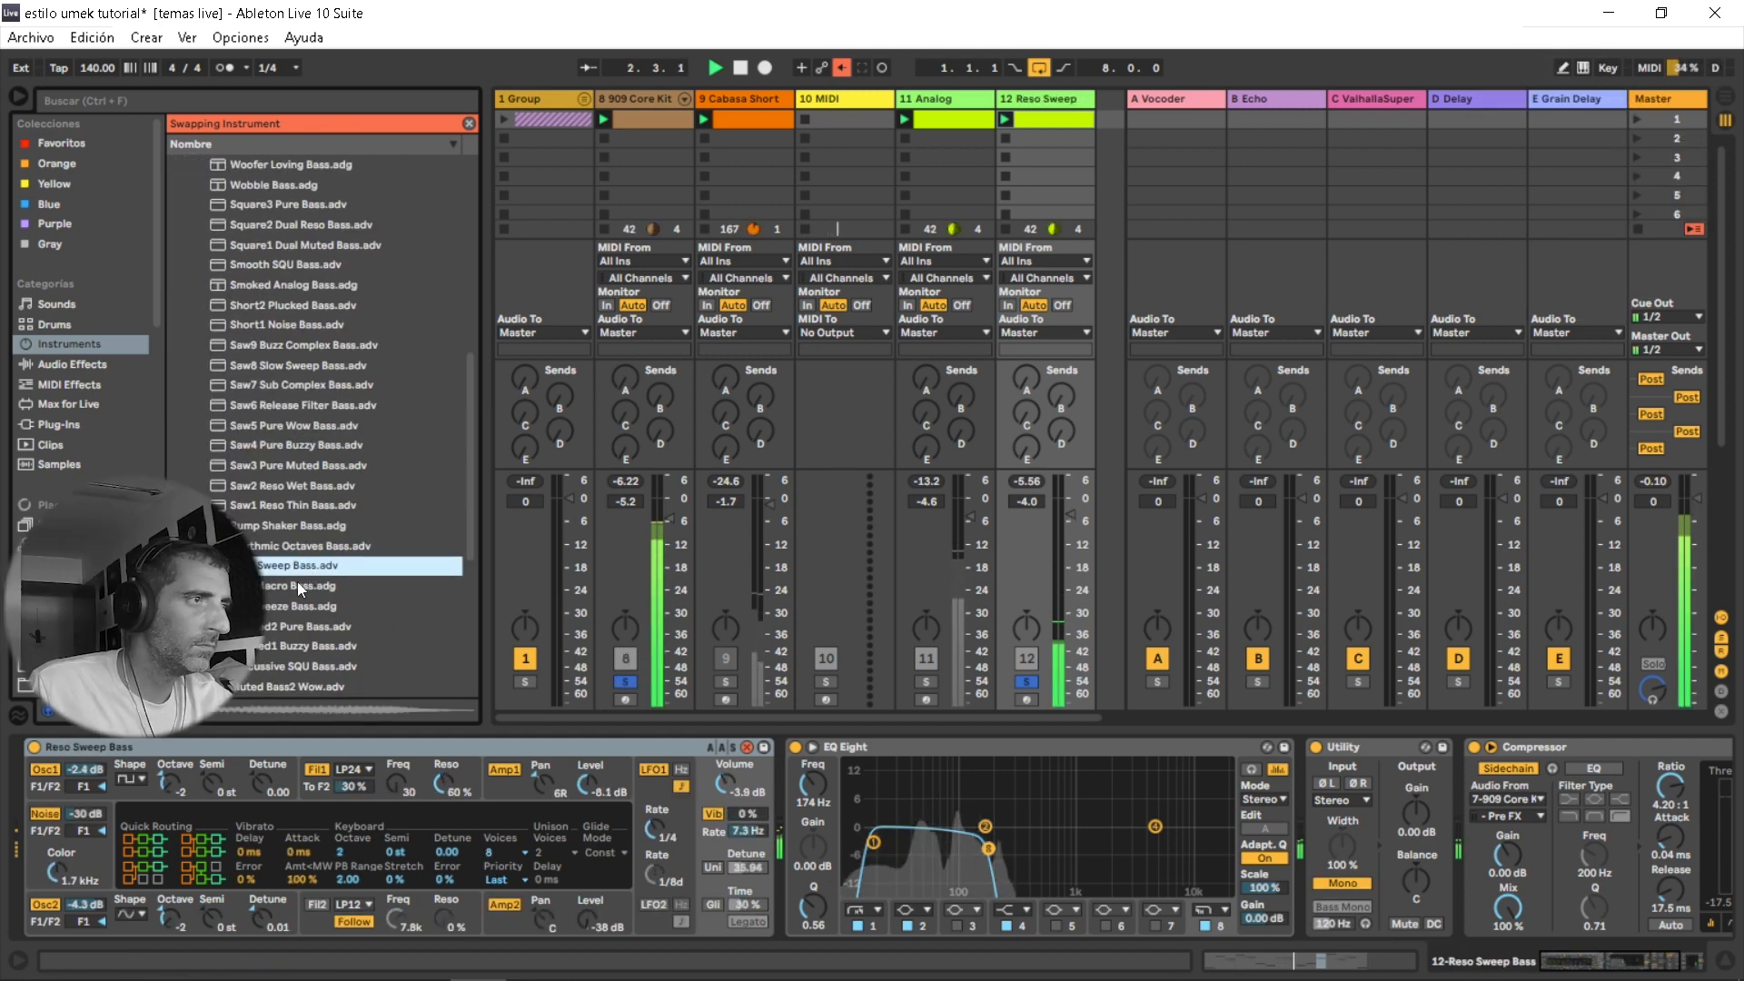
{"action": "left_click", "coordinate": [297, 585]}
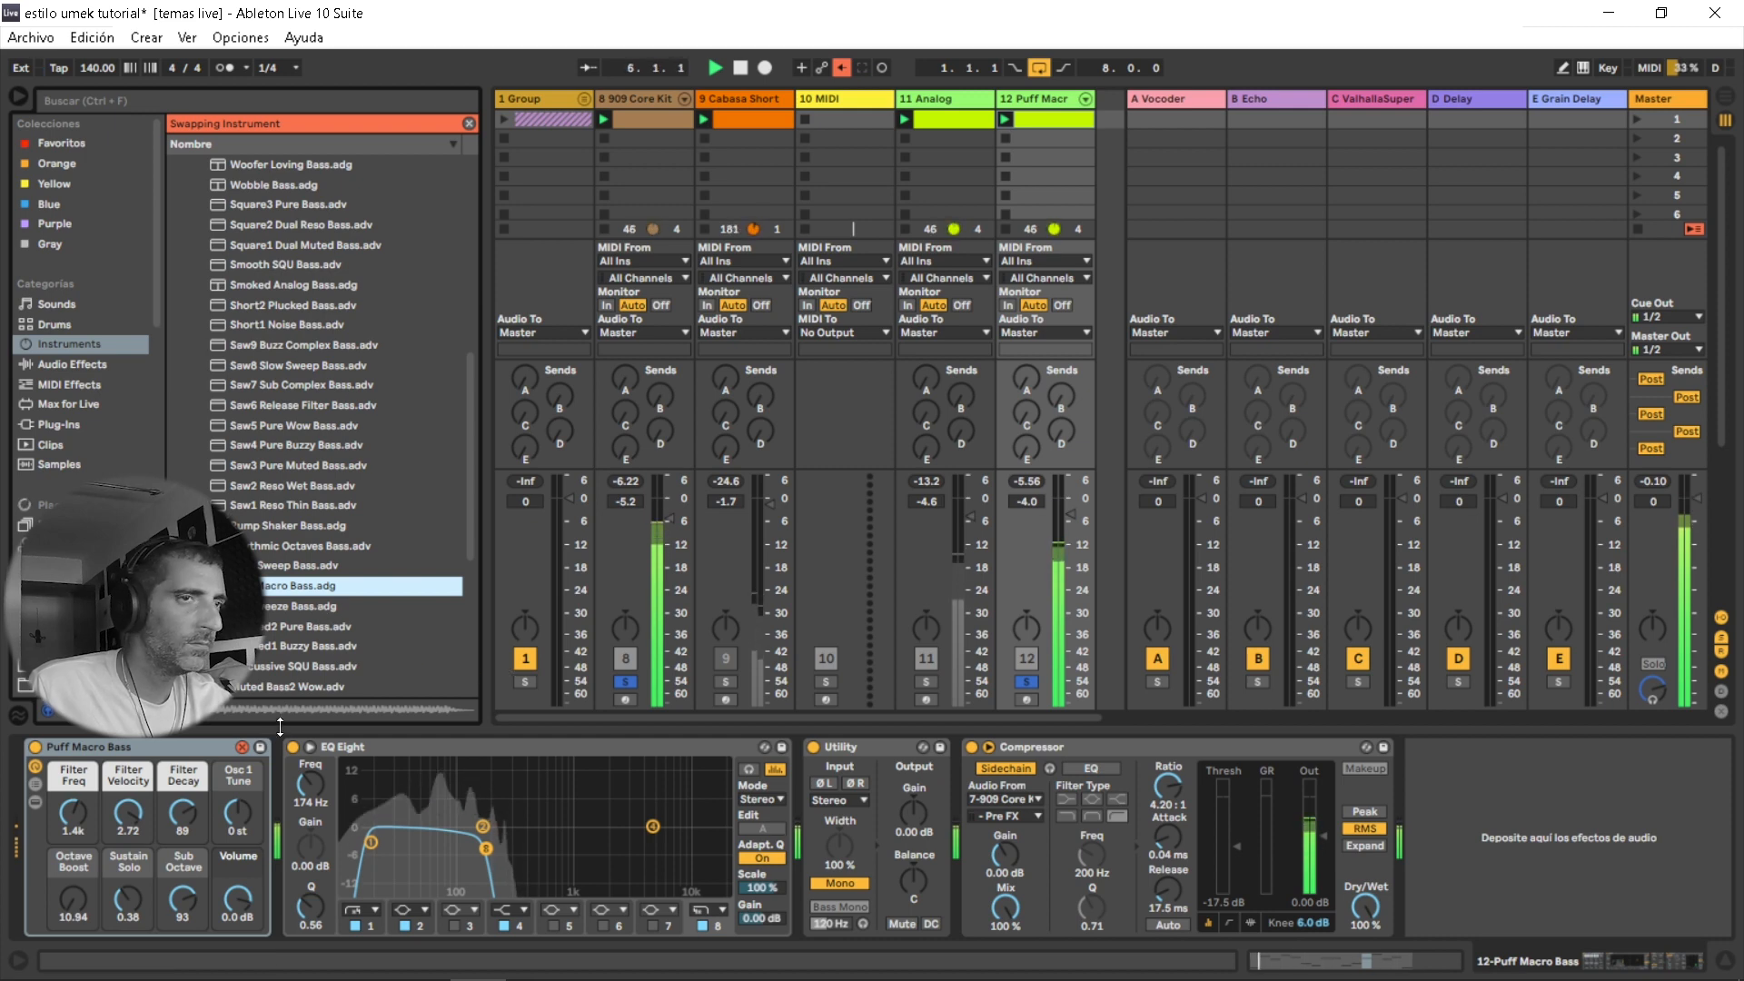
{"action": "left_click", "coordinate": [242, 747]}
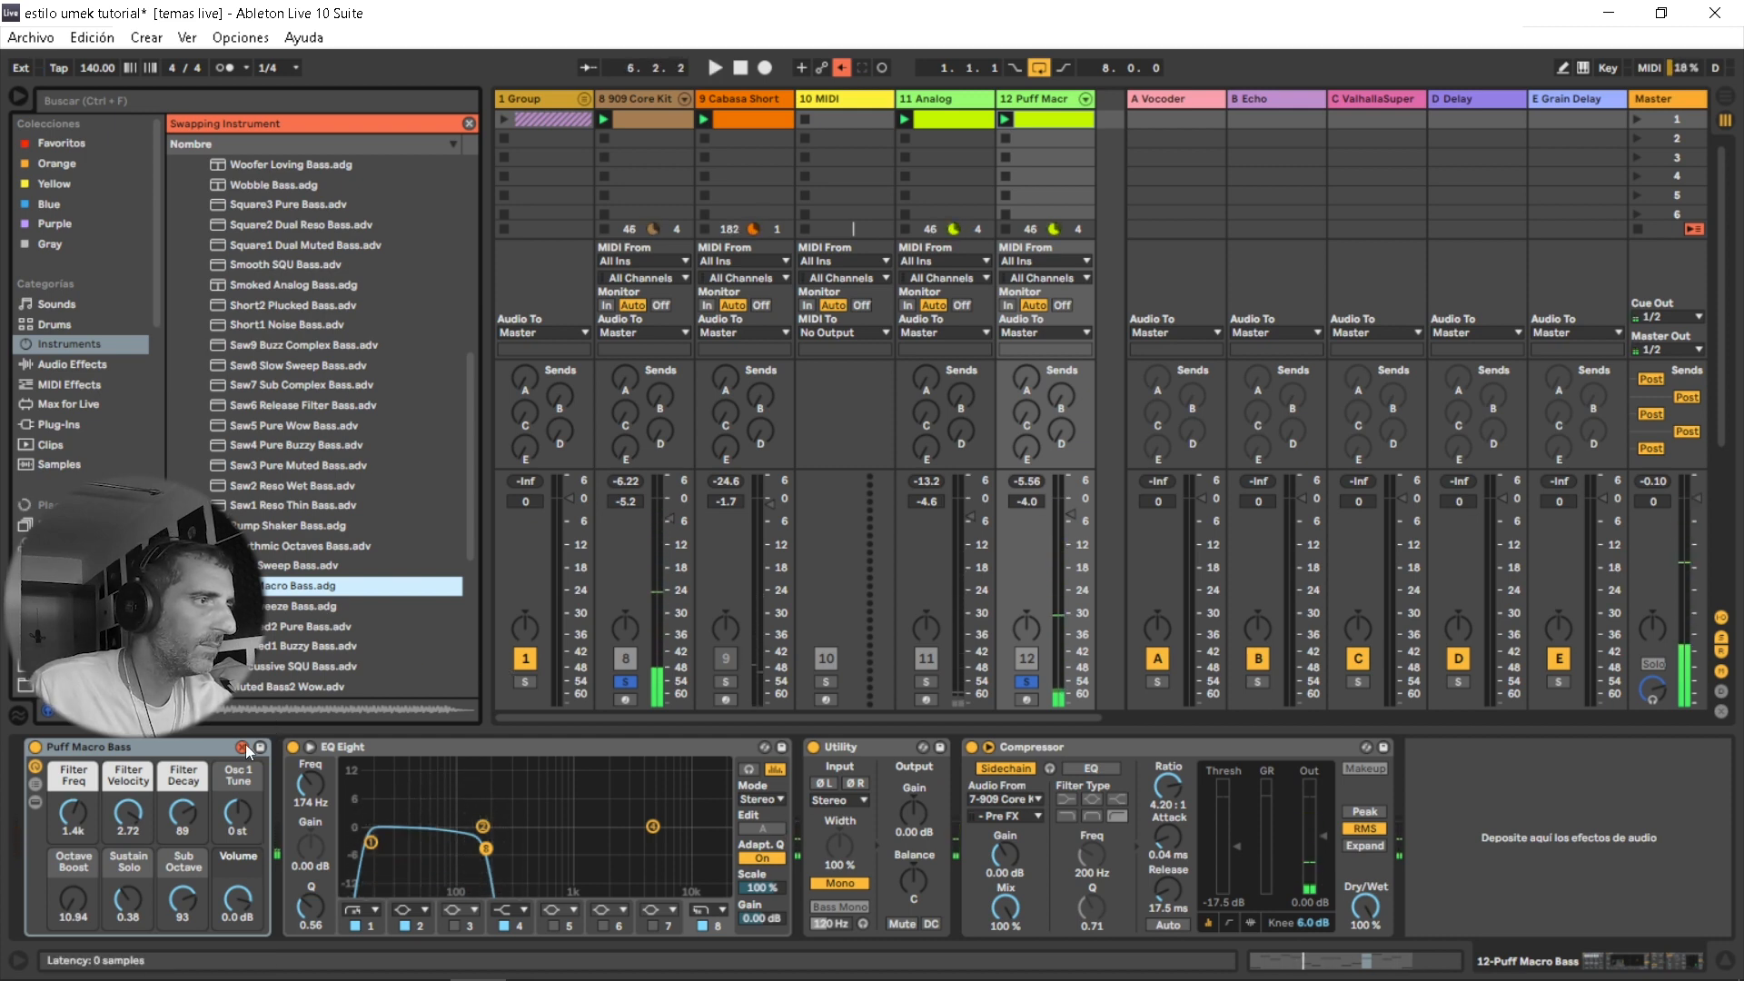
{"action": "key", "text": "space"}
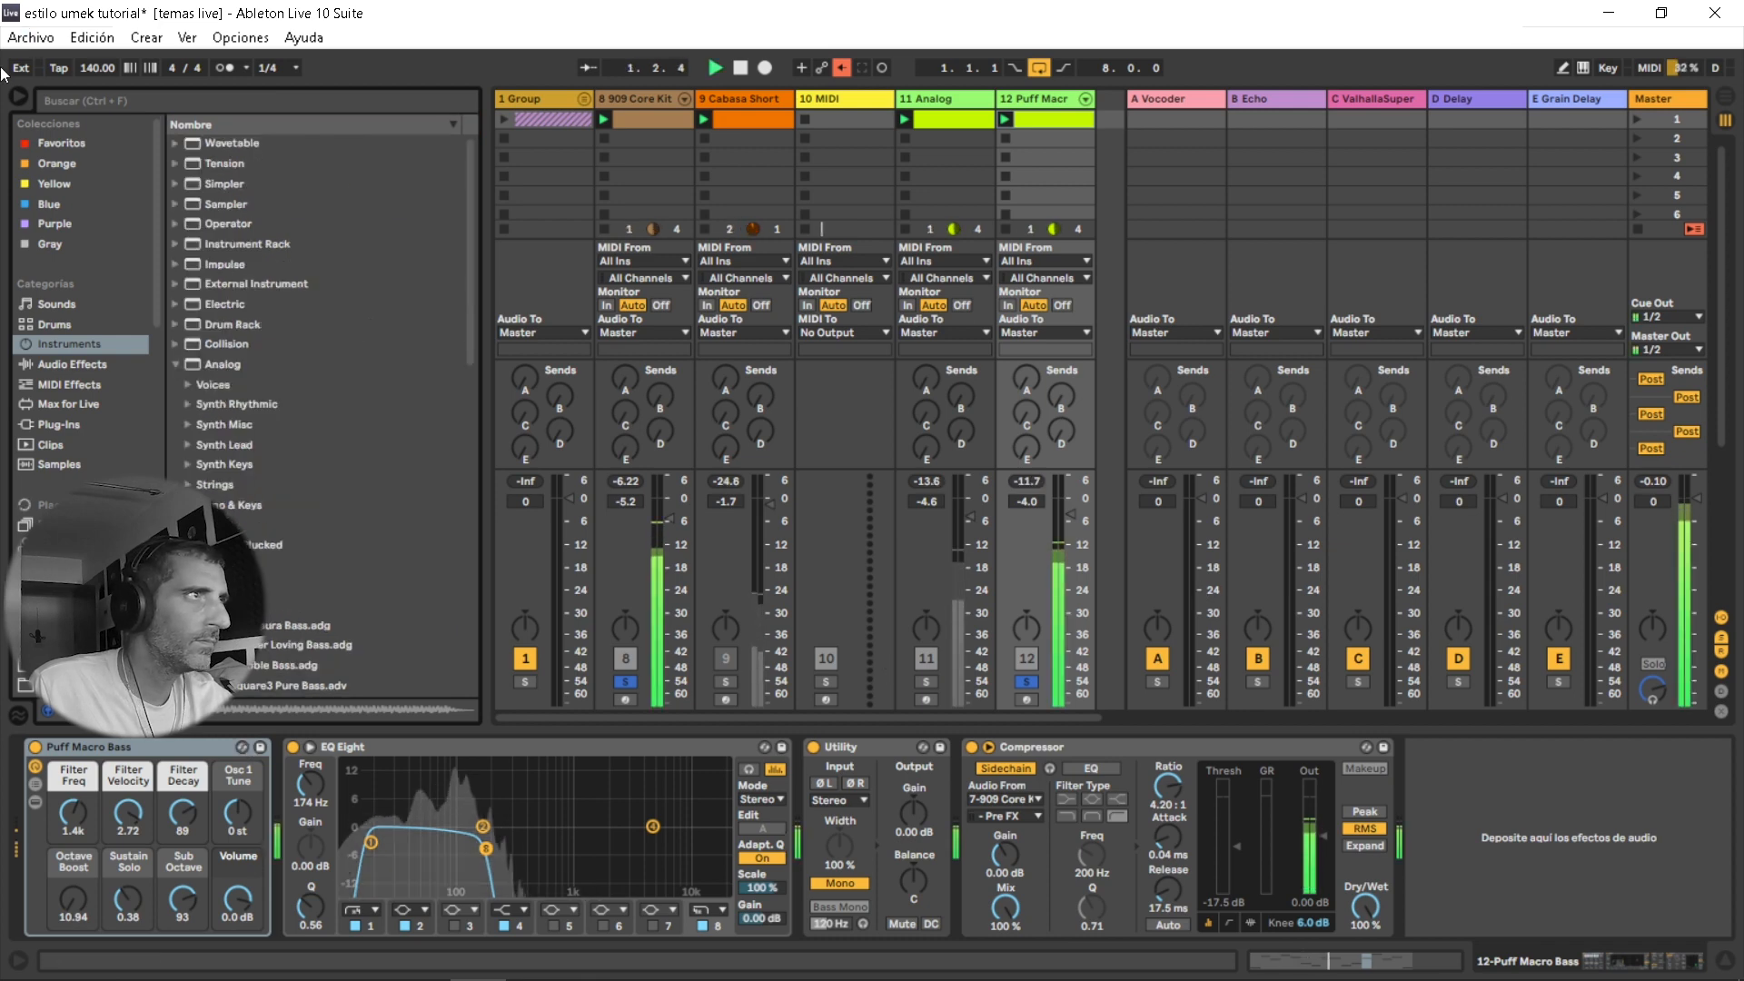
{"action": "key", "text": "ctrl+alt+b"}
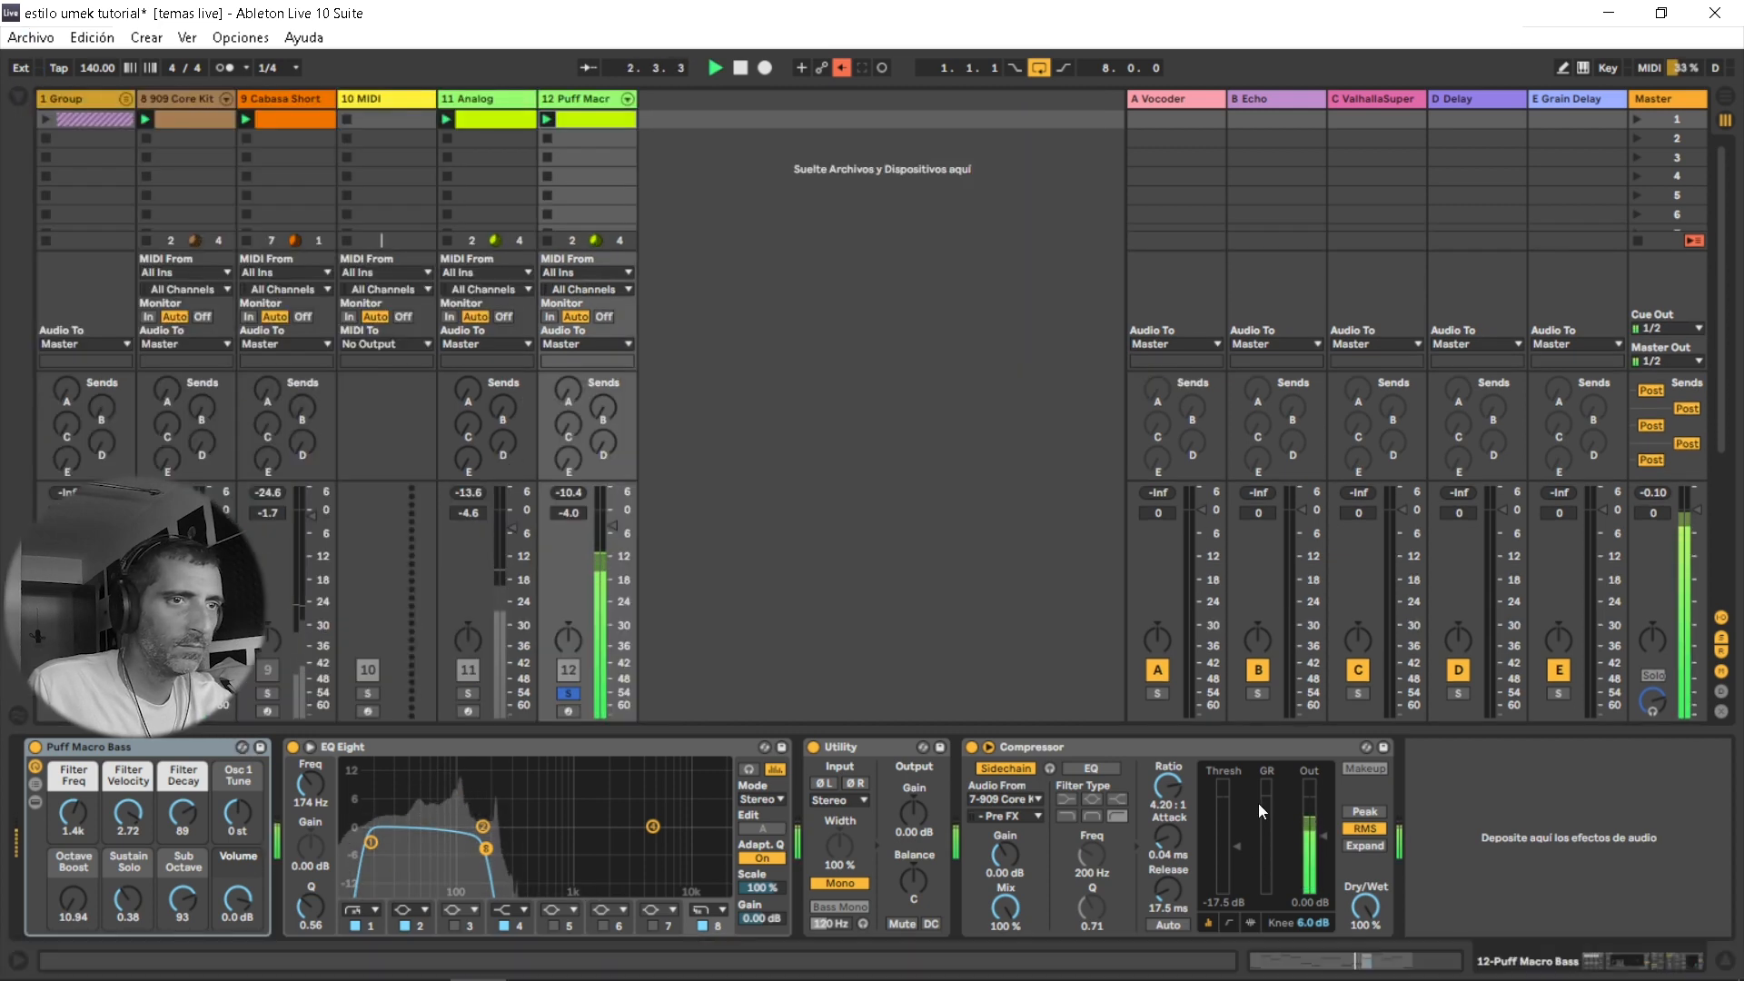
Sidechain the bass track's Compressor to 8-909 Core Kit with a -17.1 dB threshold and set the track volume to -1.4 dB.
{"action": "left_click", "coordinate": [1036, 799]}
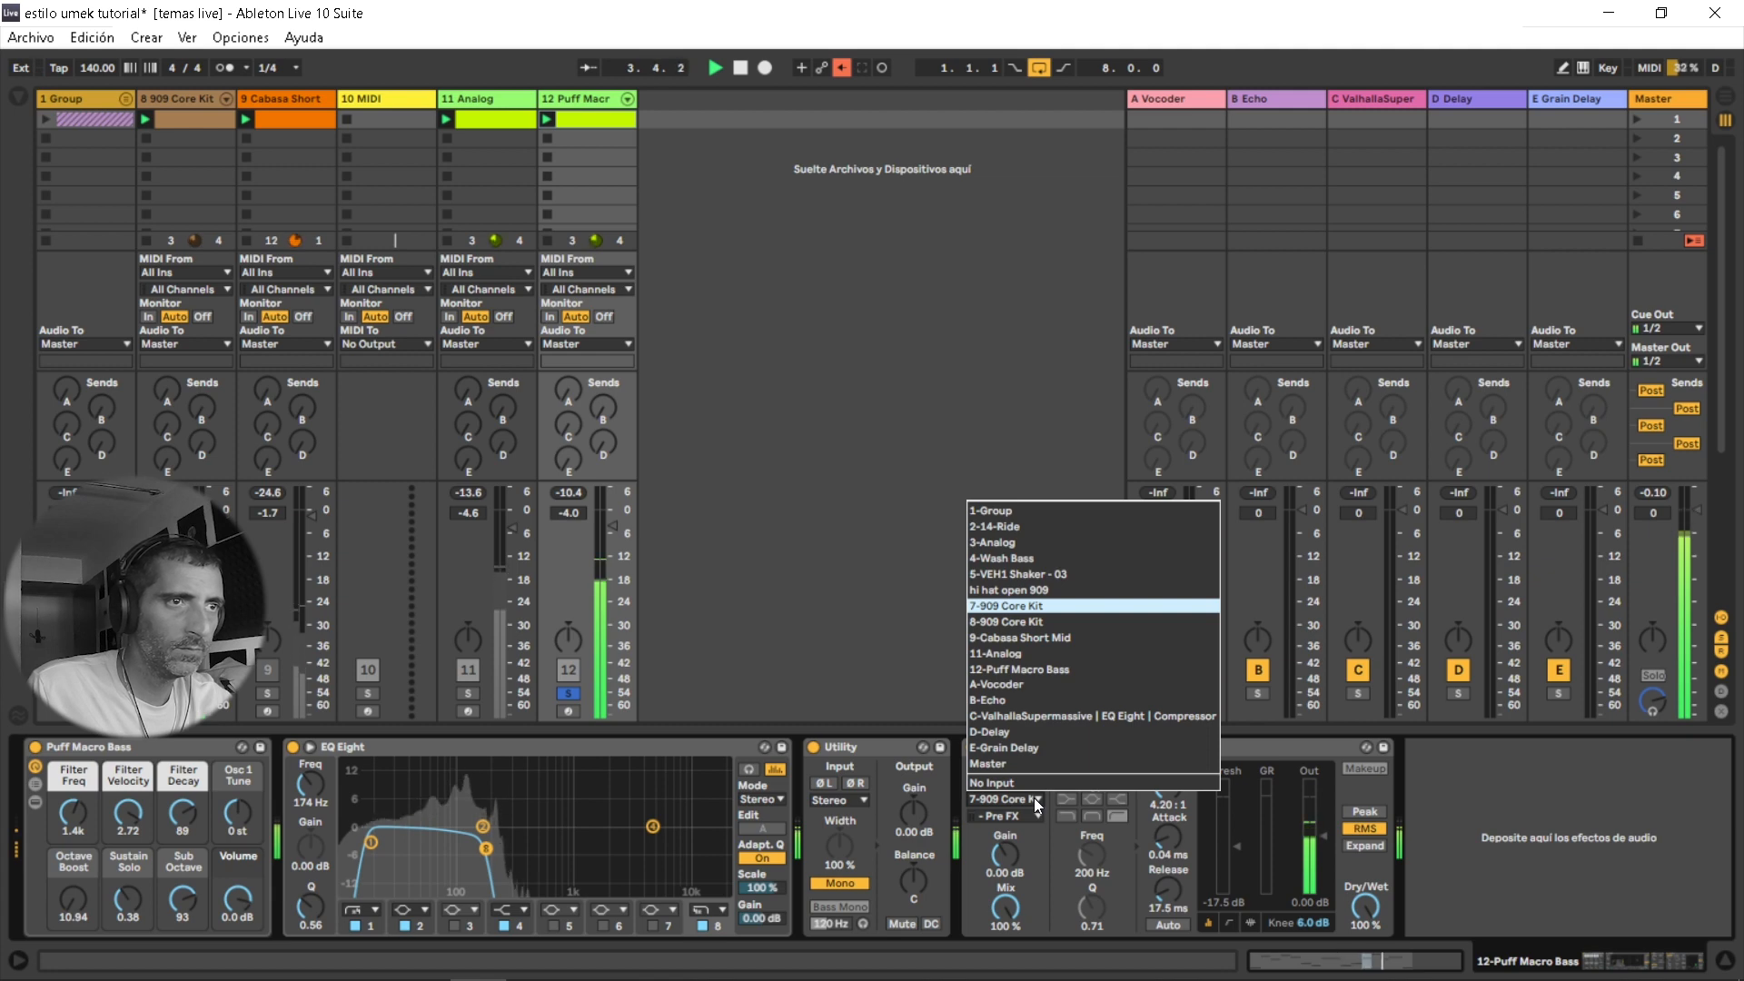
{"action": "left_click", "coordinate": [1035, 621]}
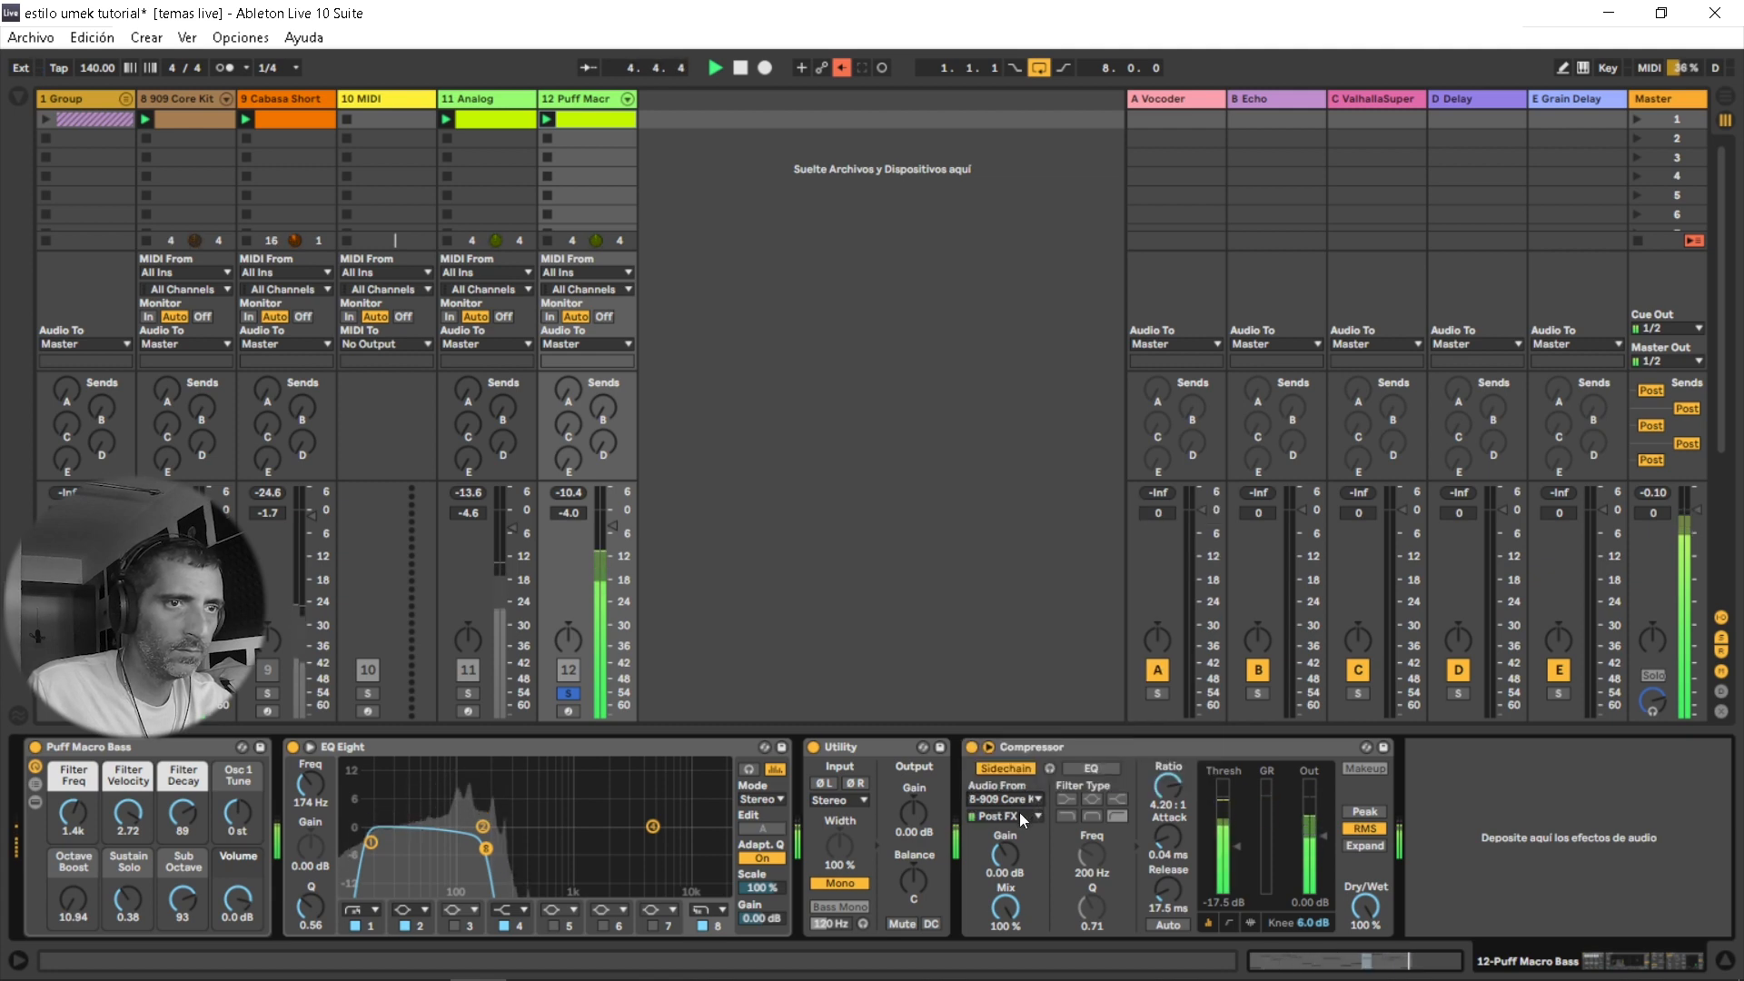
{"action": "mouse_move", "coordinate": [1238, 847]}
{"action": "left_mouse_down"}
{"action": "mouse_move", "coordinate": [1238, 865]}
{"action": "mouse_move", "coordinate": [1234, 842]}
{"action": "left_mouse_up"}
{"action": "mouse_move", "coordinate": [618, 492]}
{"action": "left_mouse_down"}
{"action": "mouse_move", "coordinate": [613, 529]}
{"action": "mouse_move", "coordinate": [613, 513]}
{"action": "left_mouse_up"}
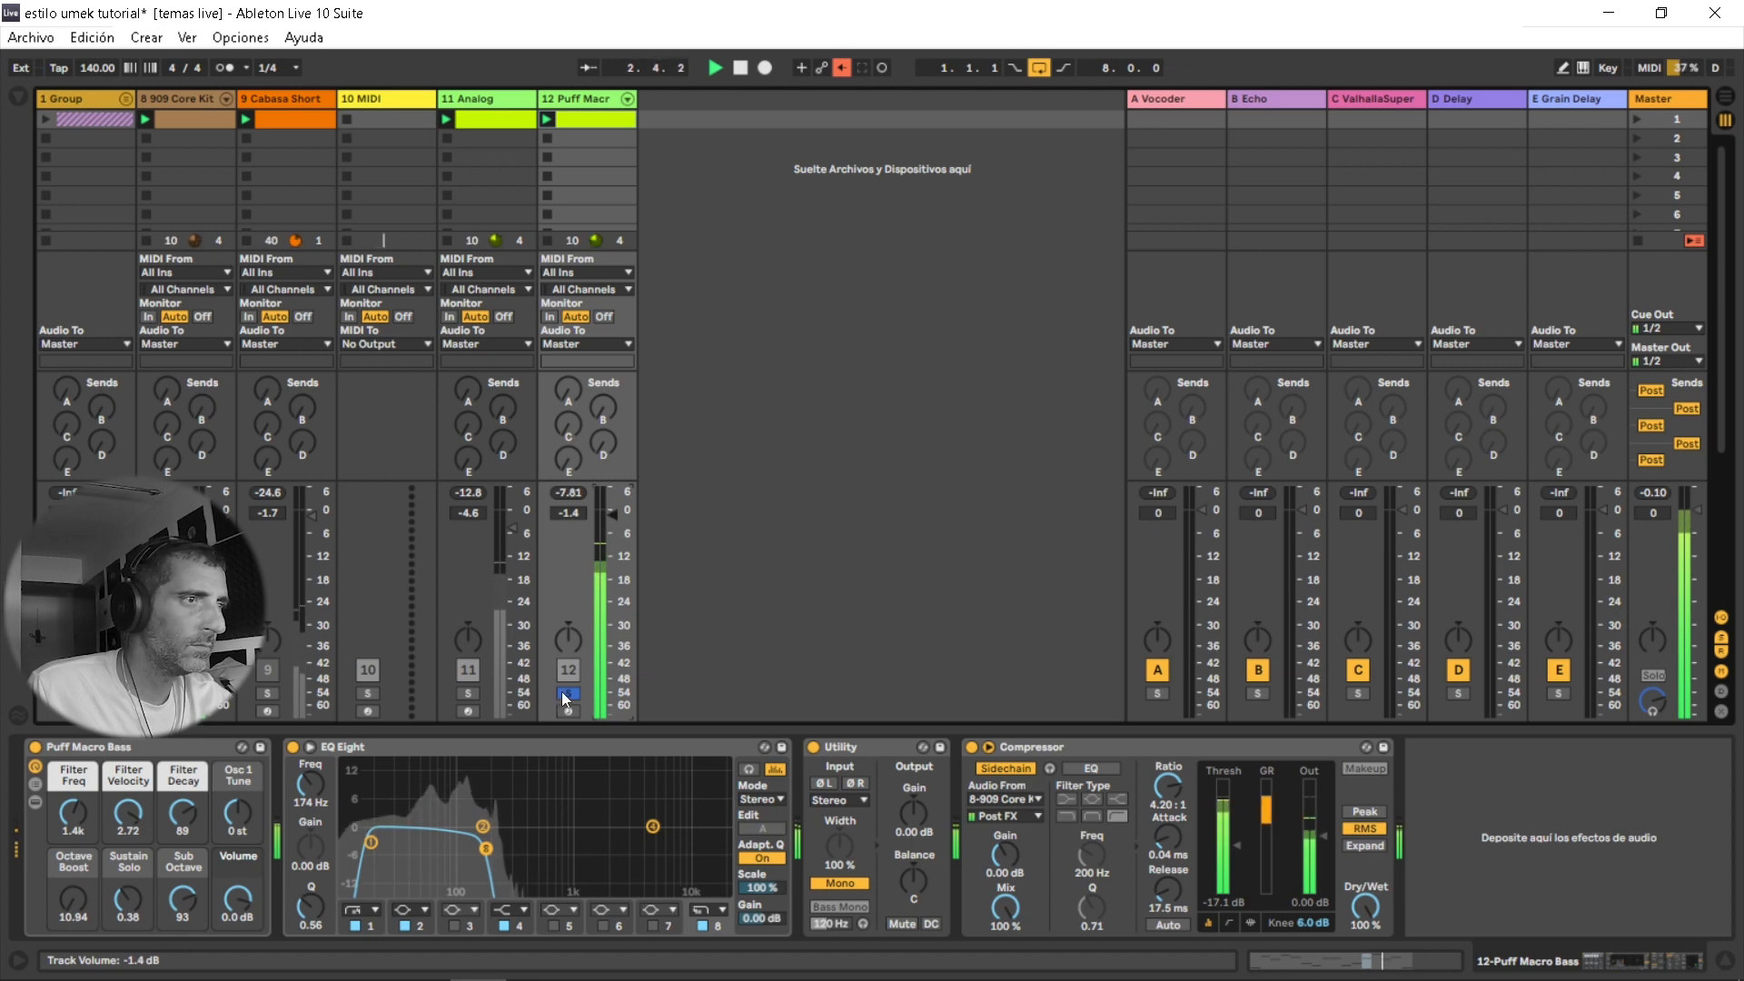
Unsolo the bass track and sweep the 11 Analog track's Fil1 frequency down to 139 Hz and up to 1.5 kHz.
{"action": "left_click", "coordinate": [511, 106]}
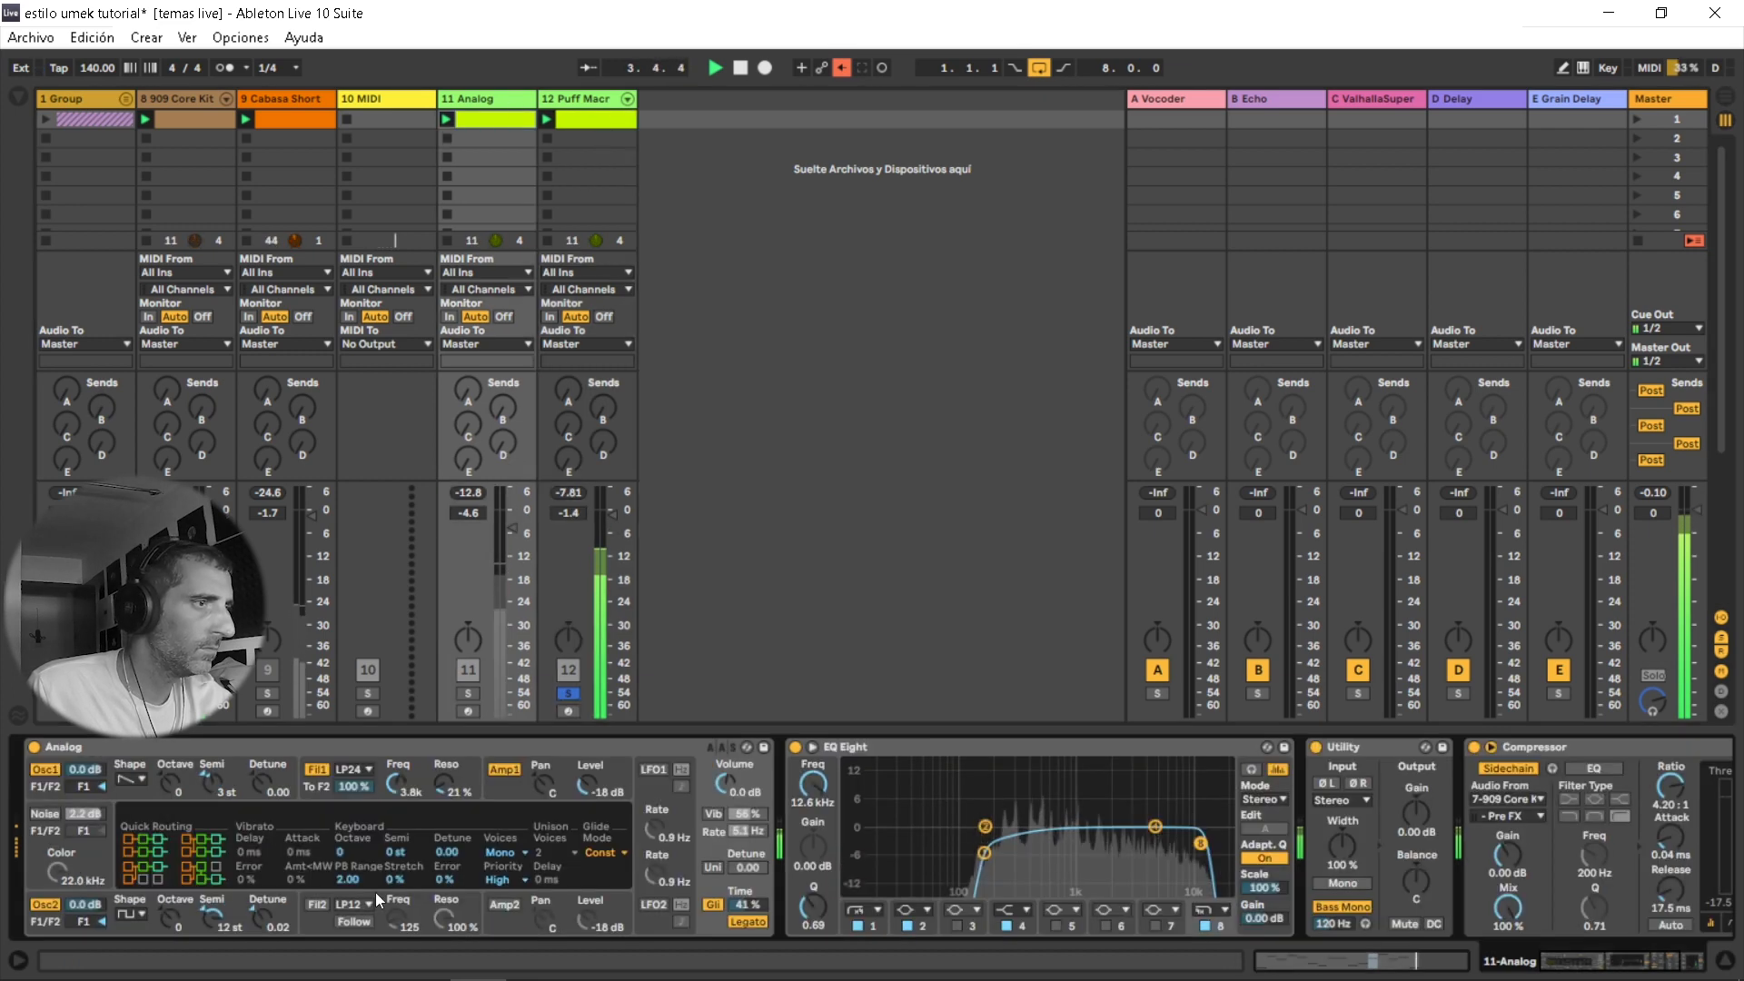
{"action": "left_click_drag", "start_coordinate": [397, 784], "coordinate": [397, 848]}
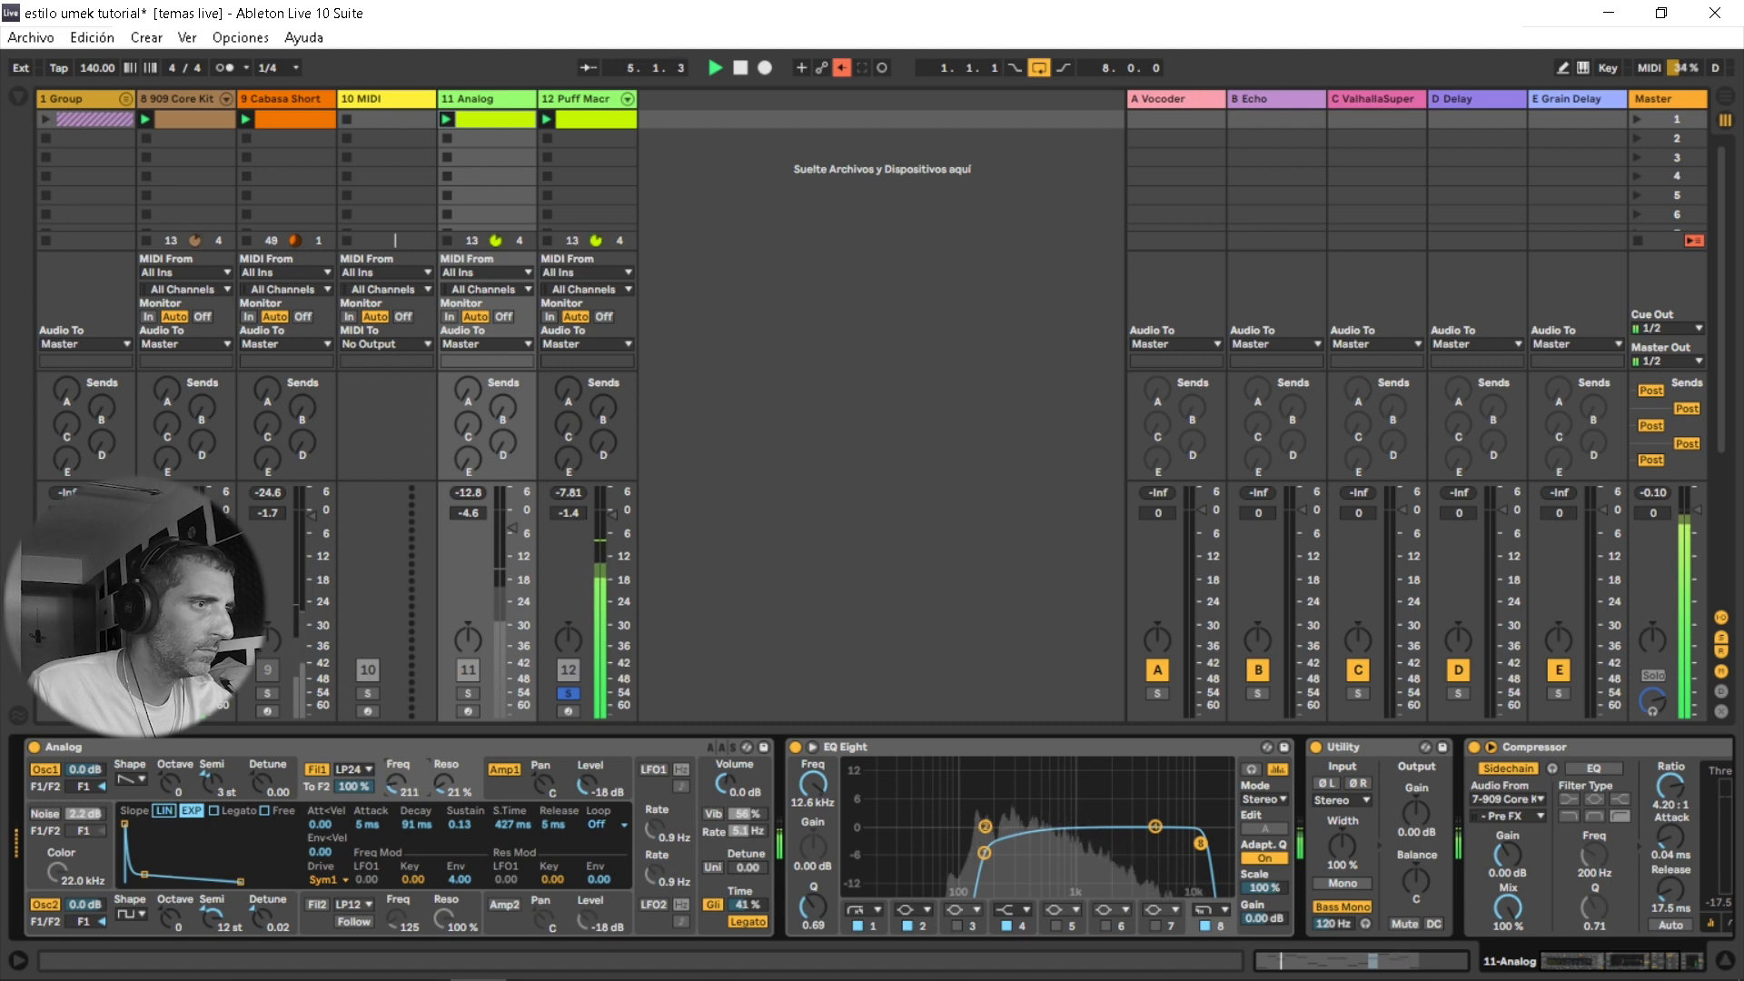
{"action": "left_click", "coordinate": [564, 692]}
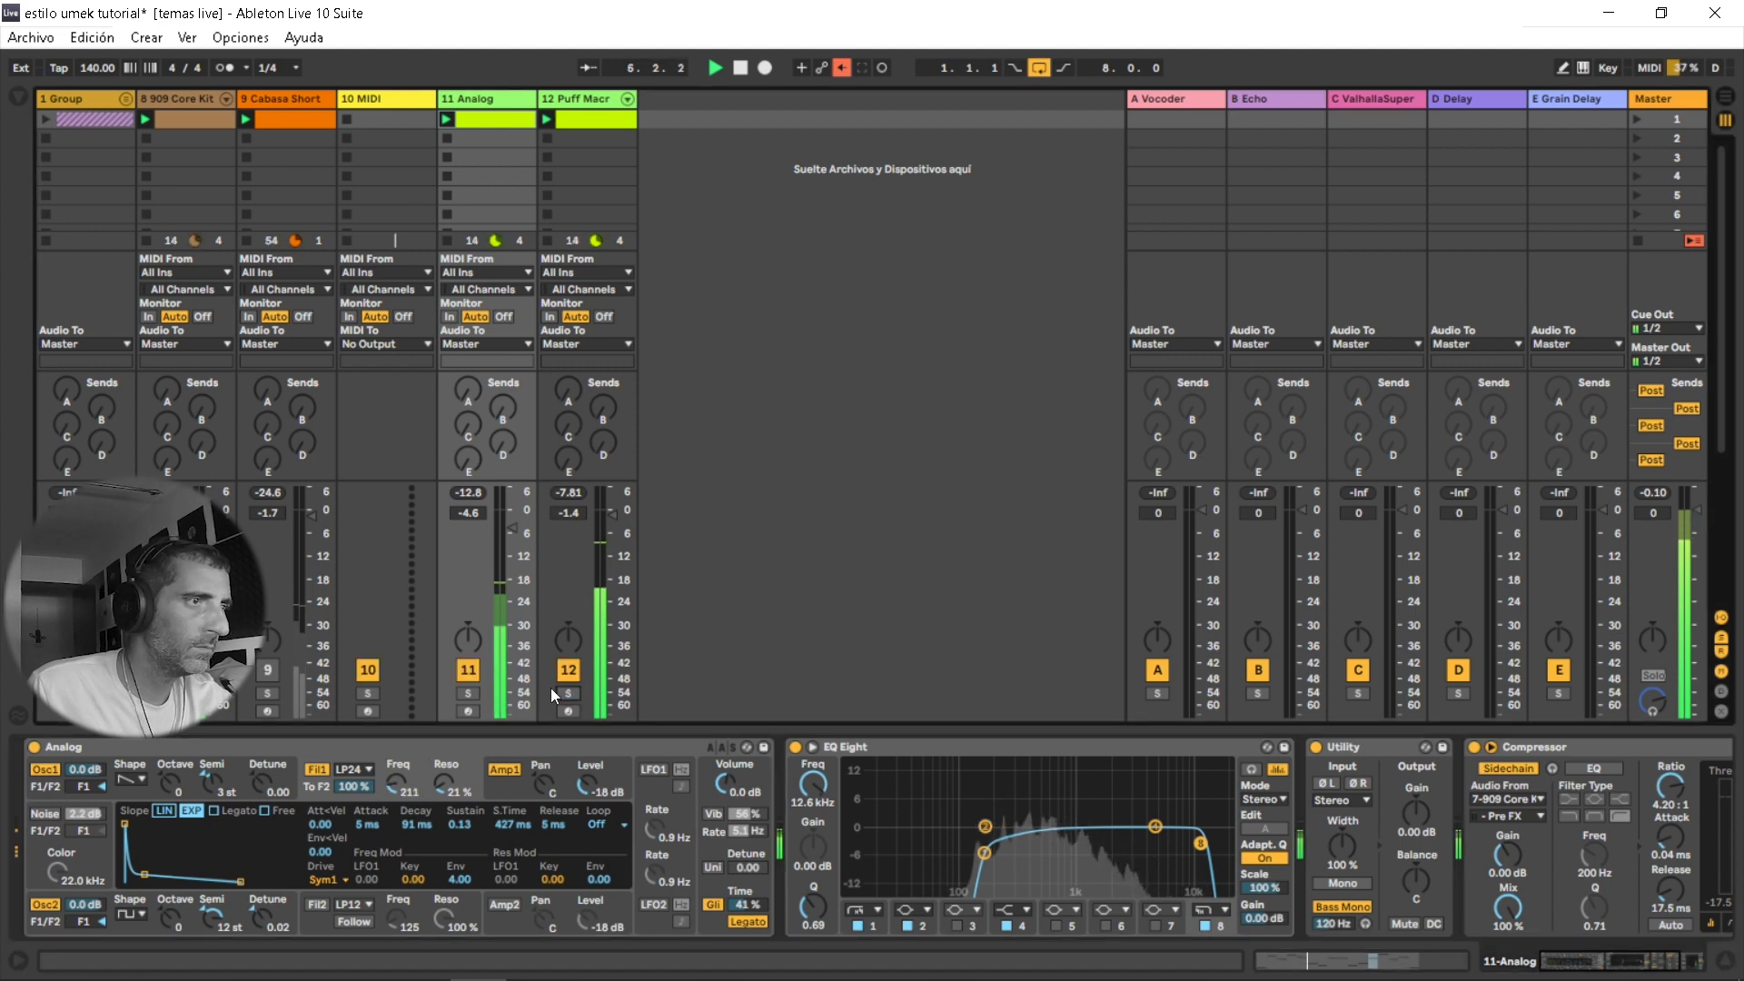
{"action": "left_click_drag", "start_coordinate": [392, 789], "coordinate": [393, 794]}
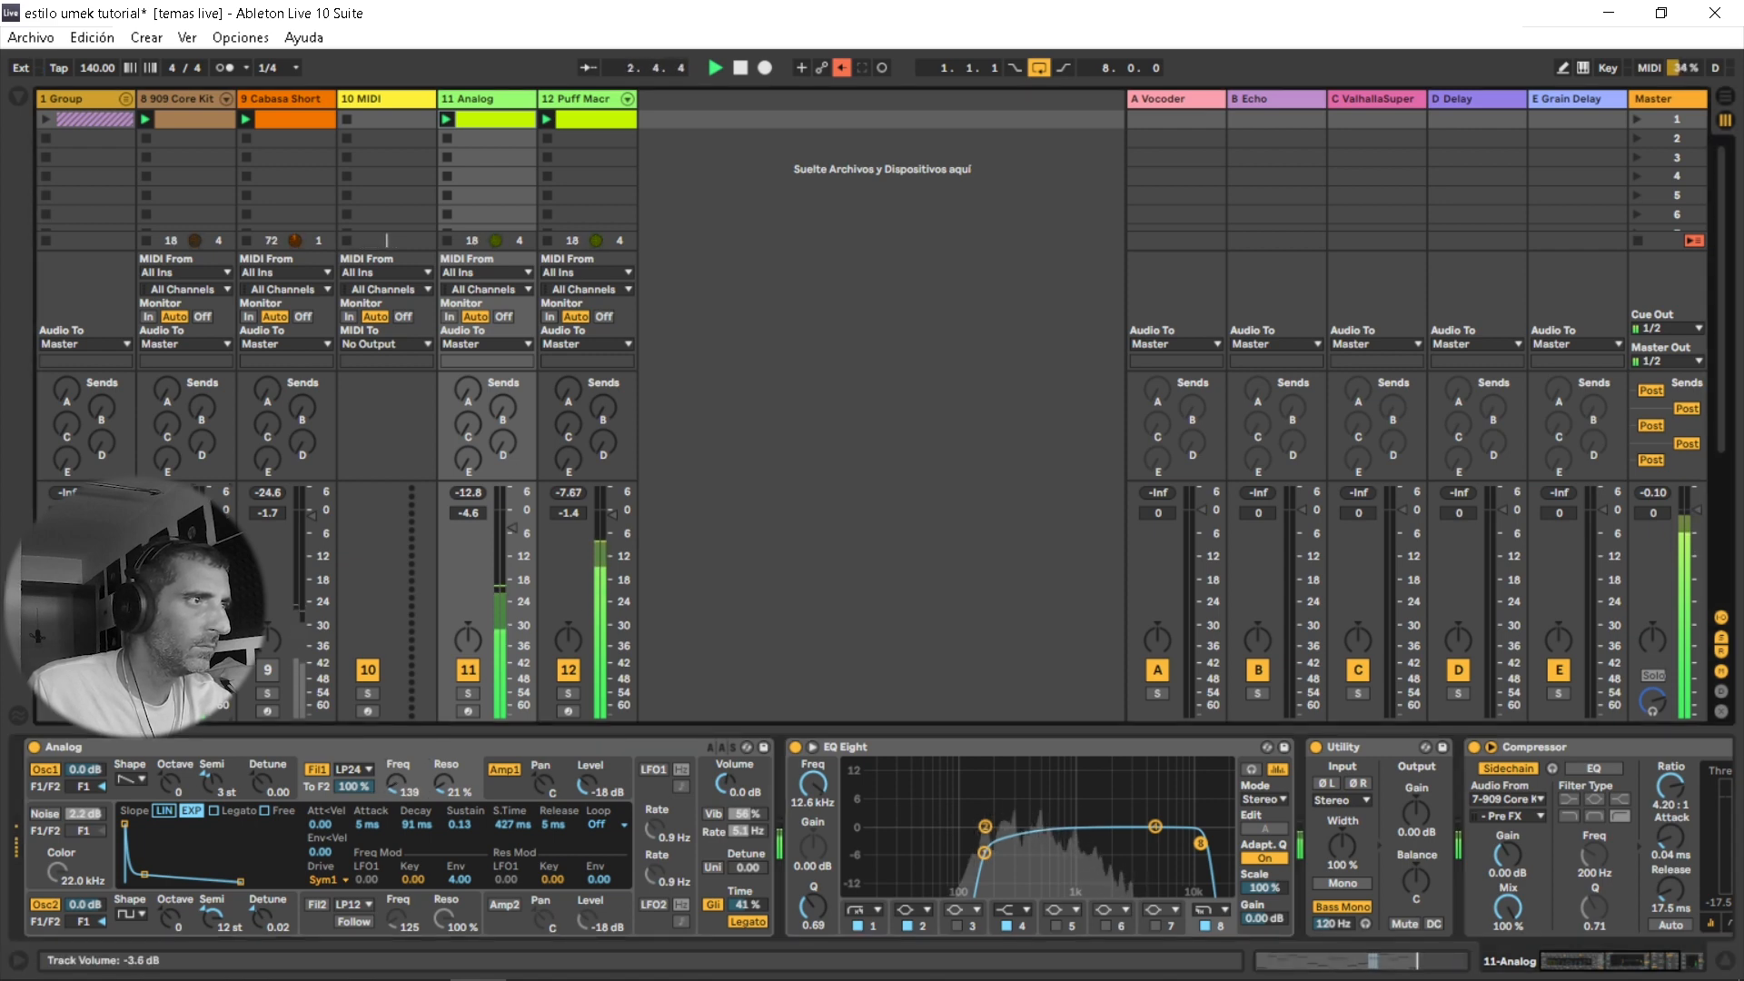
{"action": "left_click_drag", "start_coordinate": [396, 784], "coordinate": [396, 761]}
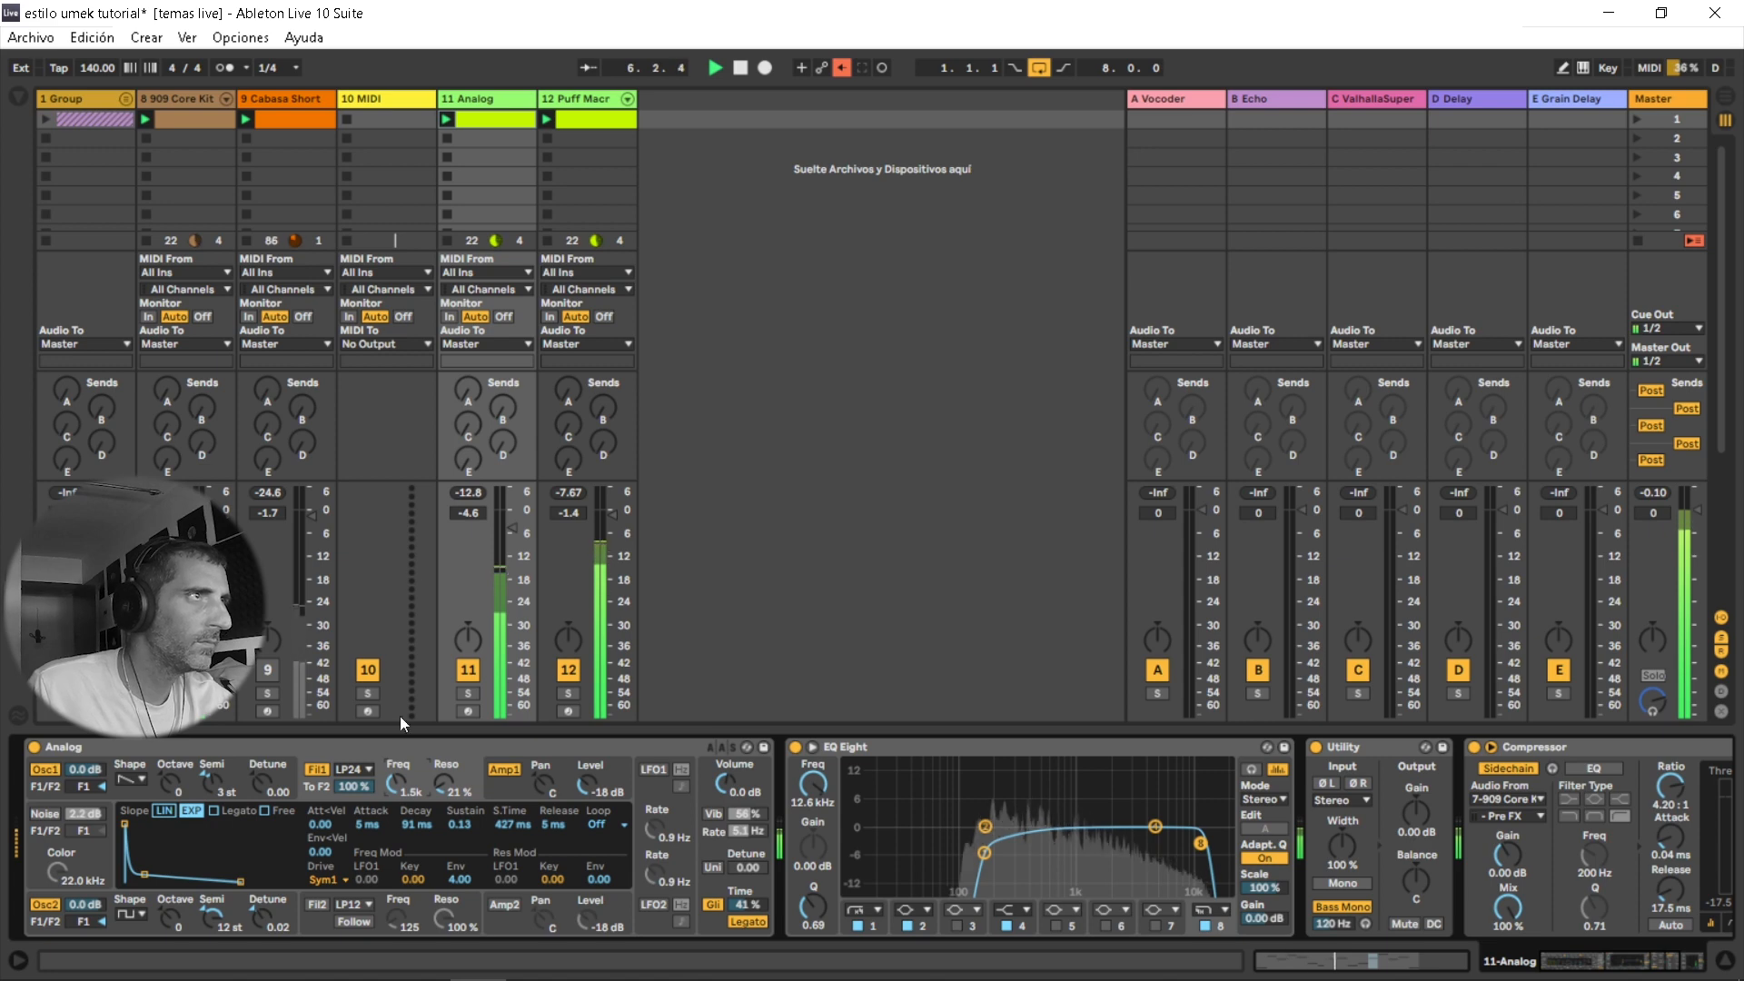
Unfold the 909 Core Kit's chains in the mixer and sweep Analog's Fil1 frequency up to 9.1 kHz and down to 2.6 kHz.
{"action": "left_click", "coordinate": [225, 97]}
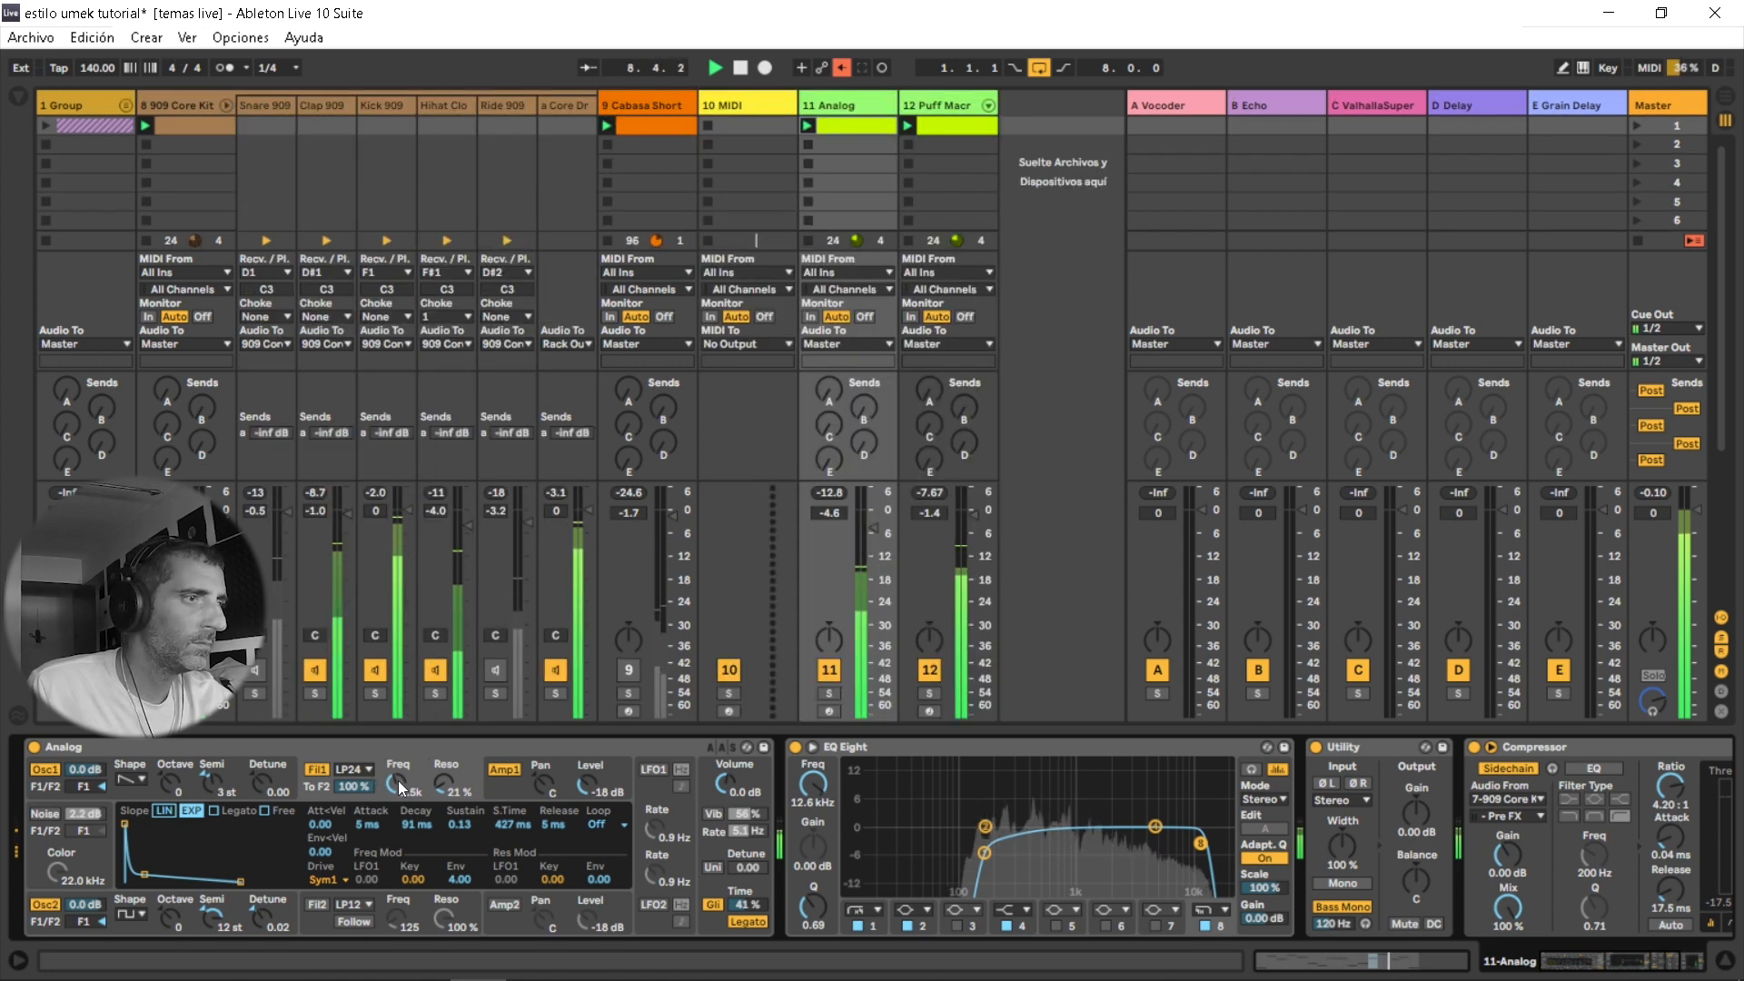
{"action": "left_click_drag", "start_coordinate": [398, 782], "coordinate": [398, 754]}
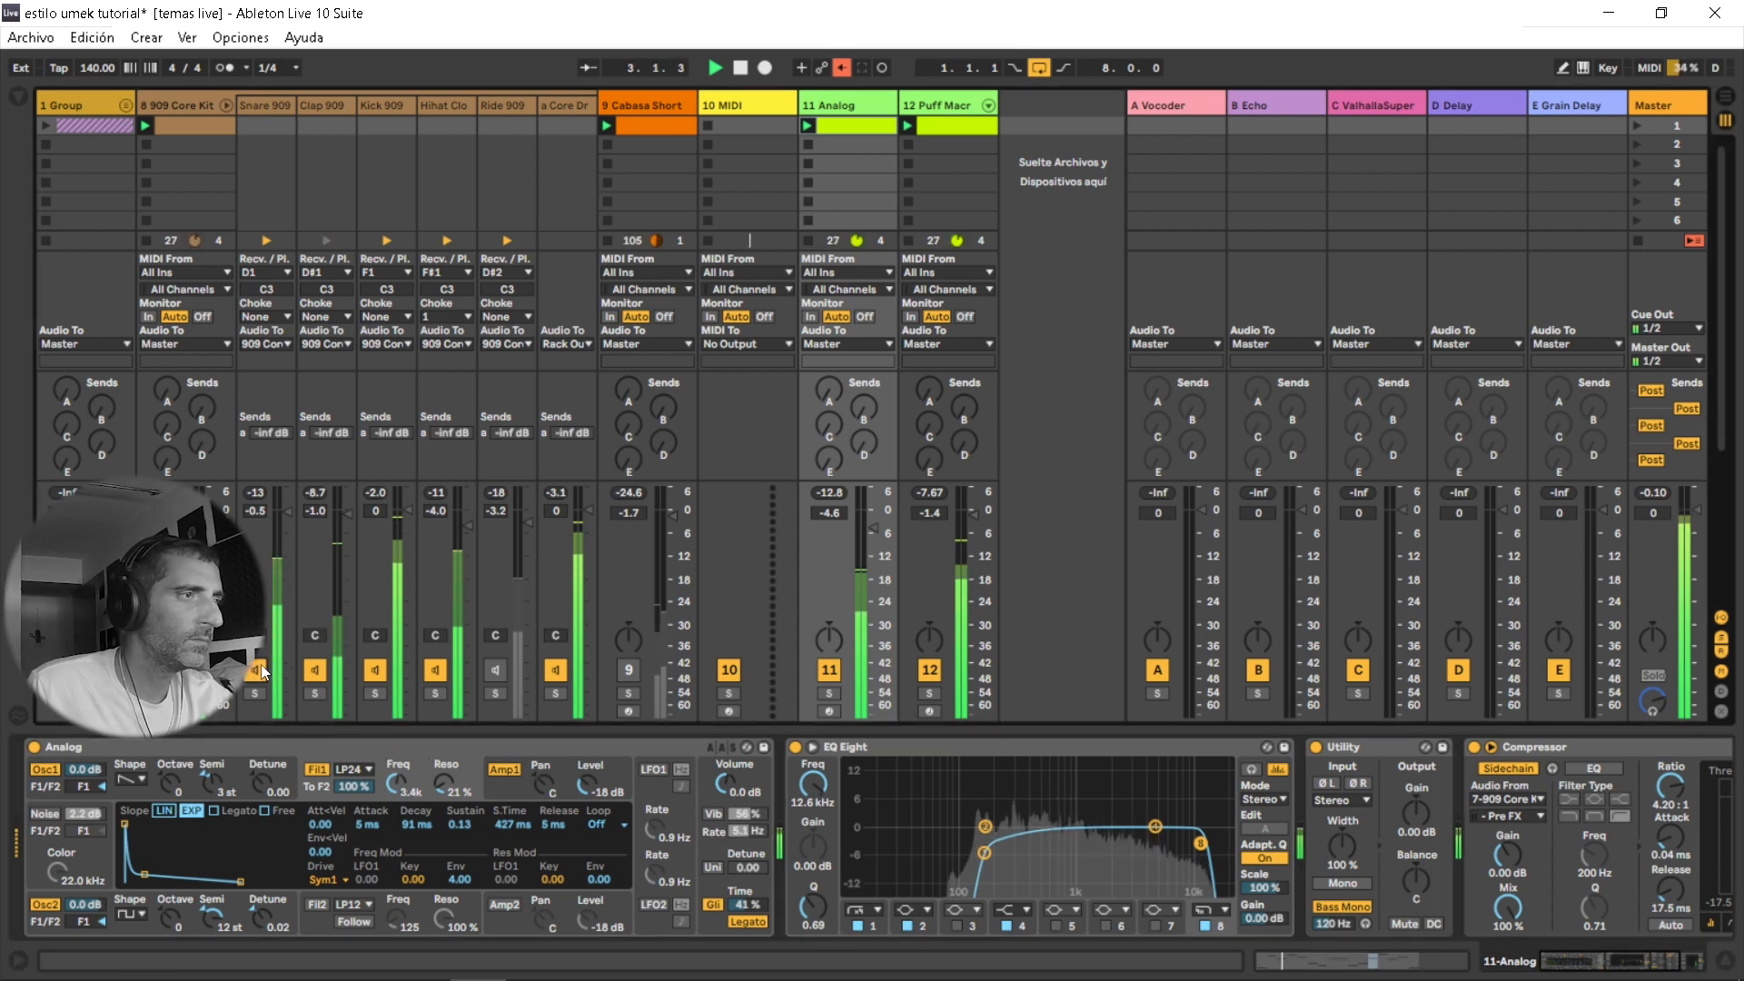
{"action": "left_click_drag", "start_coordinate": [397, 782], "coordinate": [397, 752]}
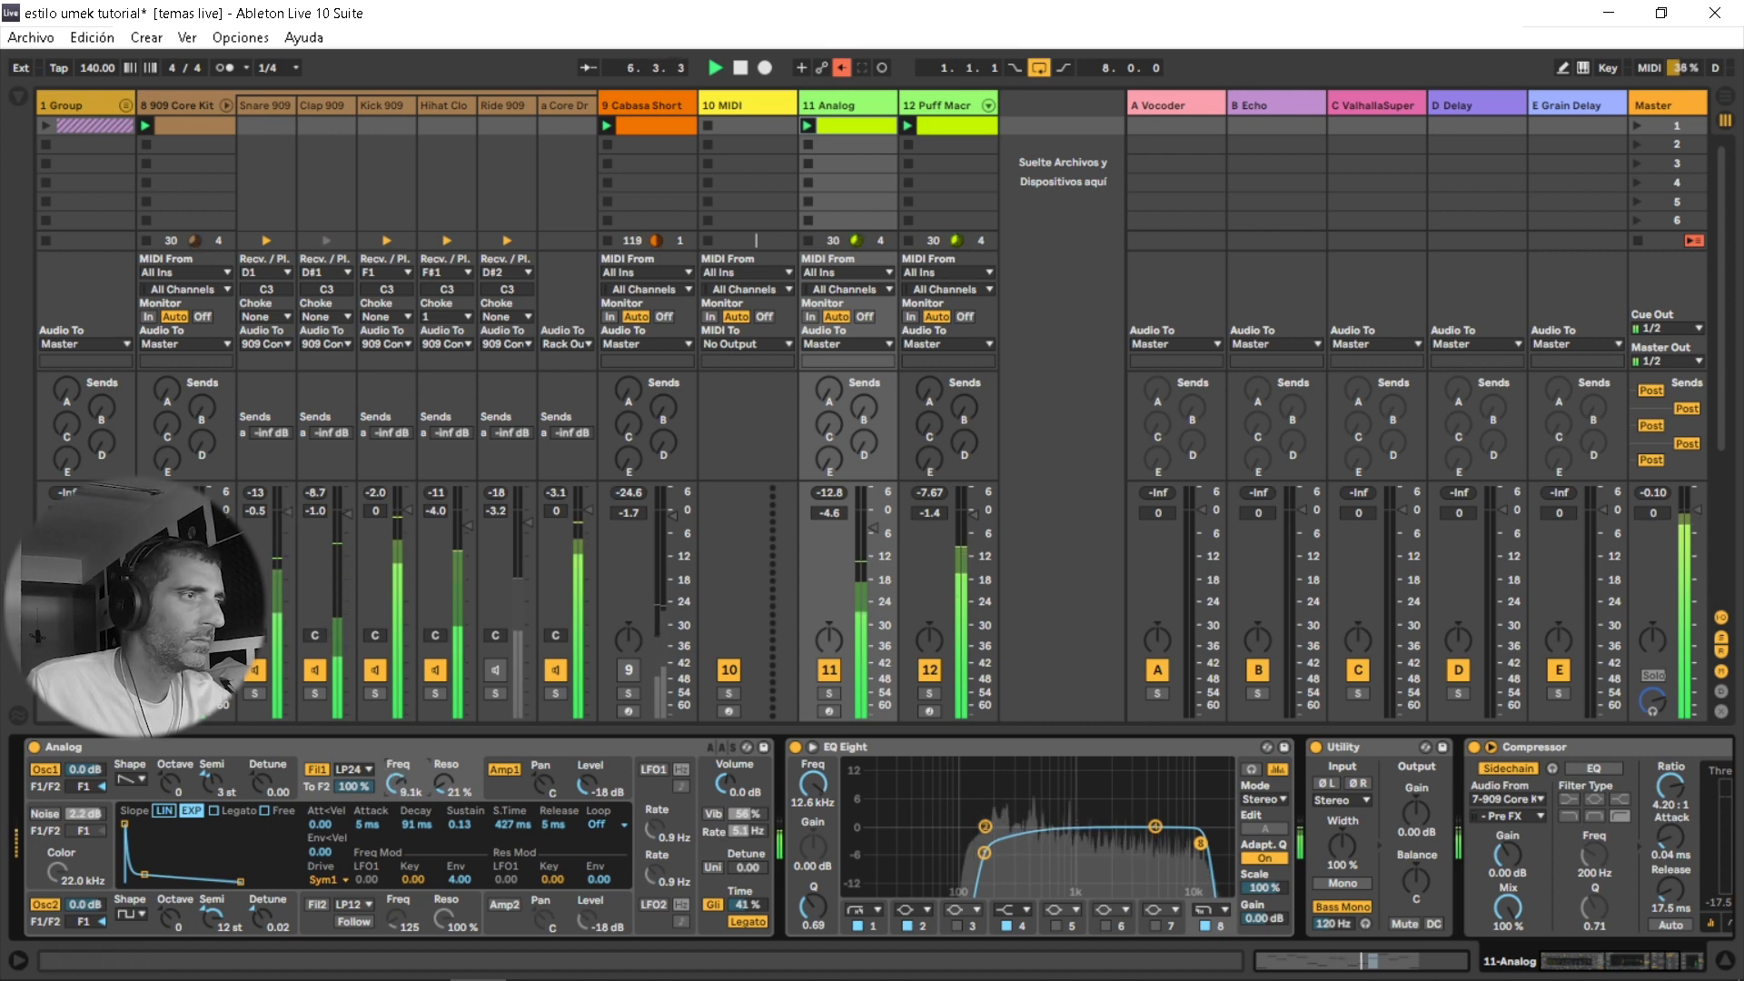
{"action": "left_click_drag", "start_coordinate": [396, 781], "coordinate": [396, 807]}
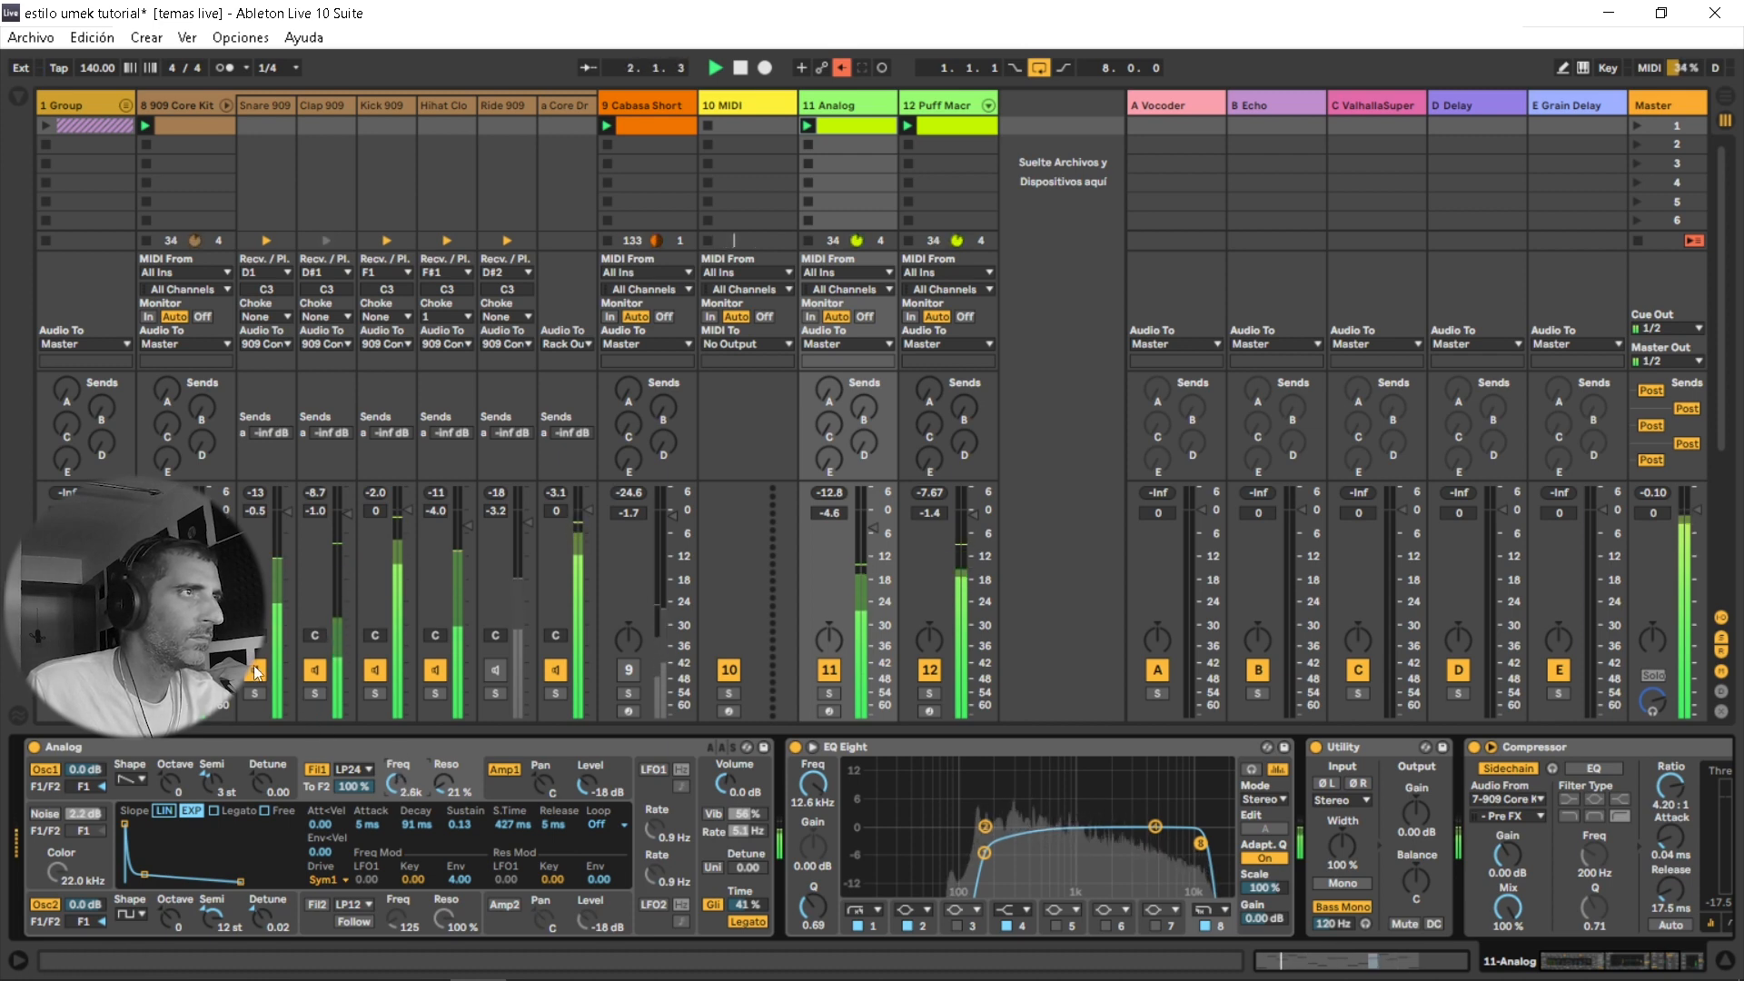
Bring in the Ride 909 chain while lowering Analog's Fil1 frequency to 340 Hz, and mute the ride again.
{"action": "left_click", "coordinate": [497, 669]}
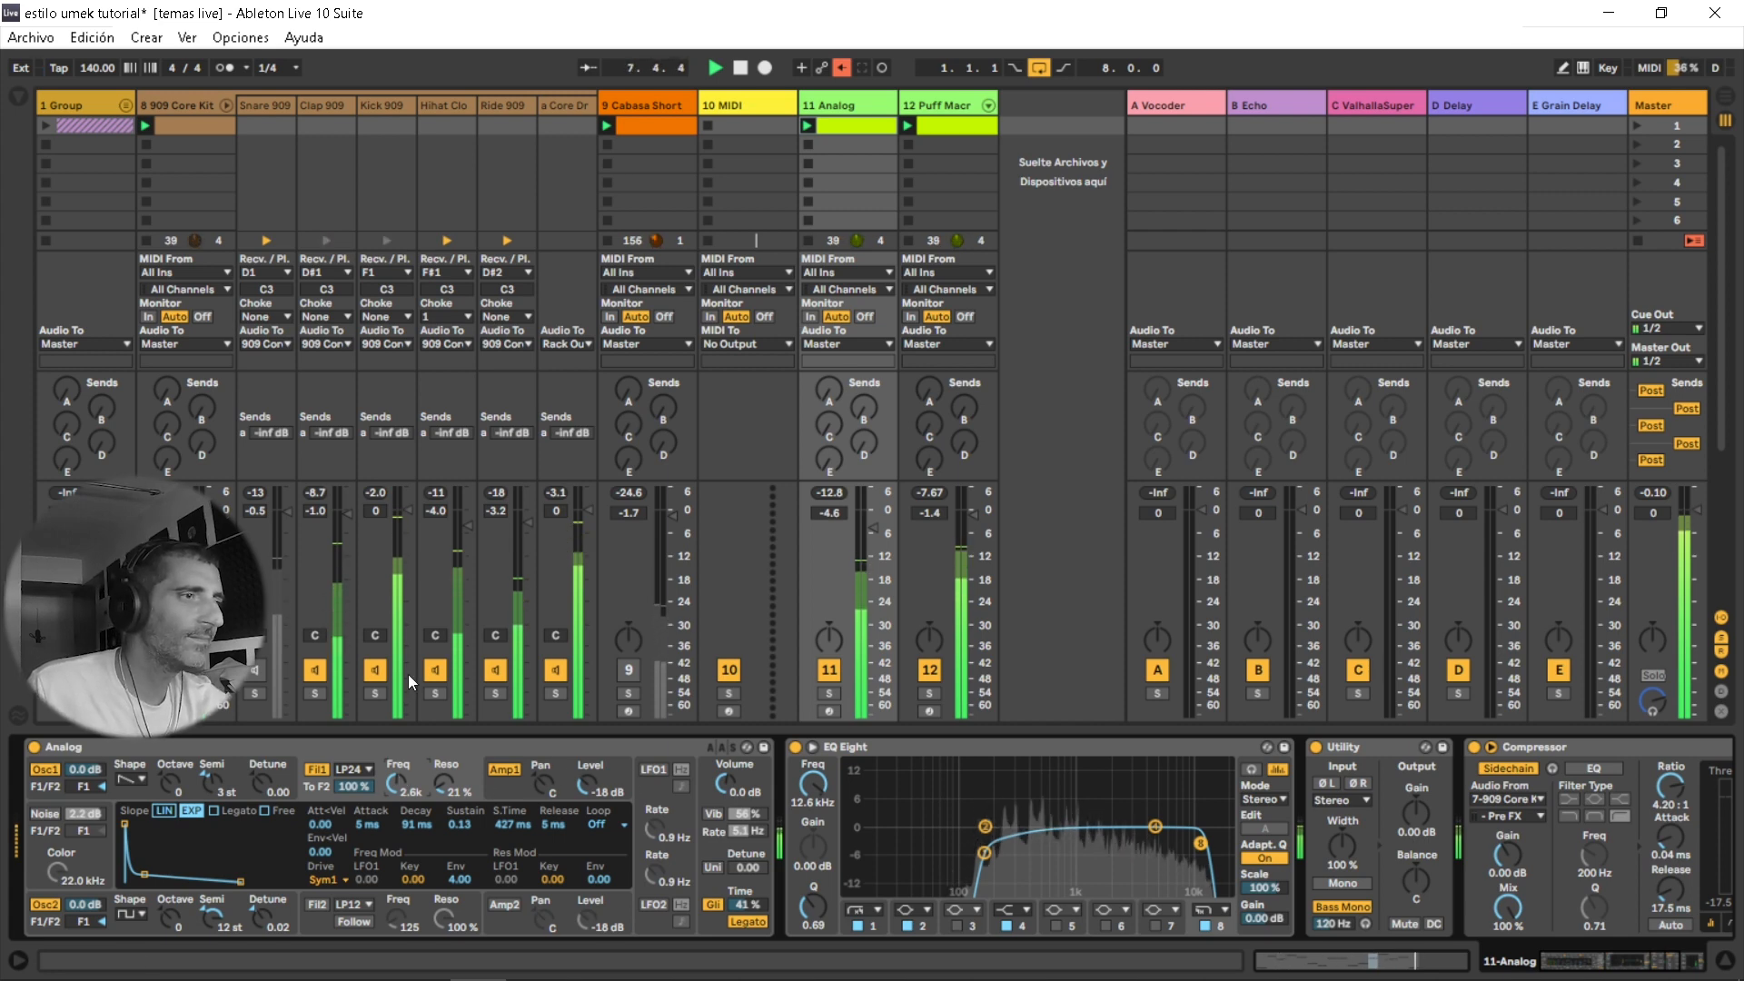
{"action": "left_click_drag", "start_coordinate": [397, 783], "coordinate": [397, 856]}
{"action": "left_click", "coordinate": [496, 670]}
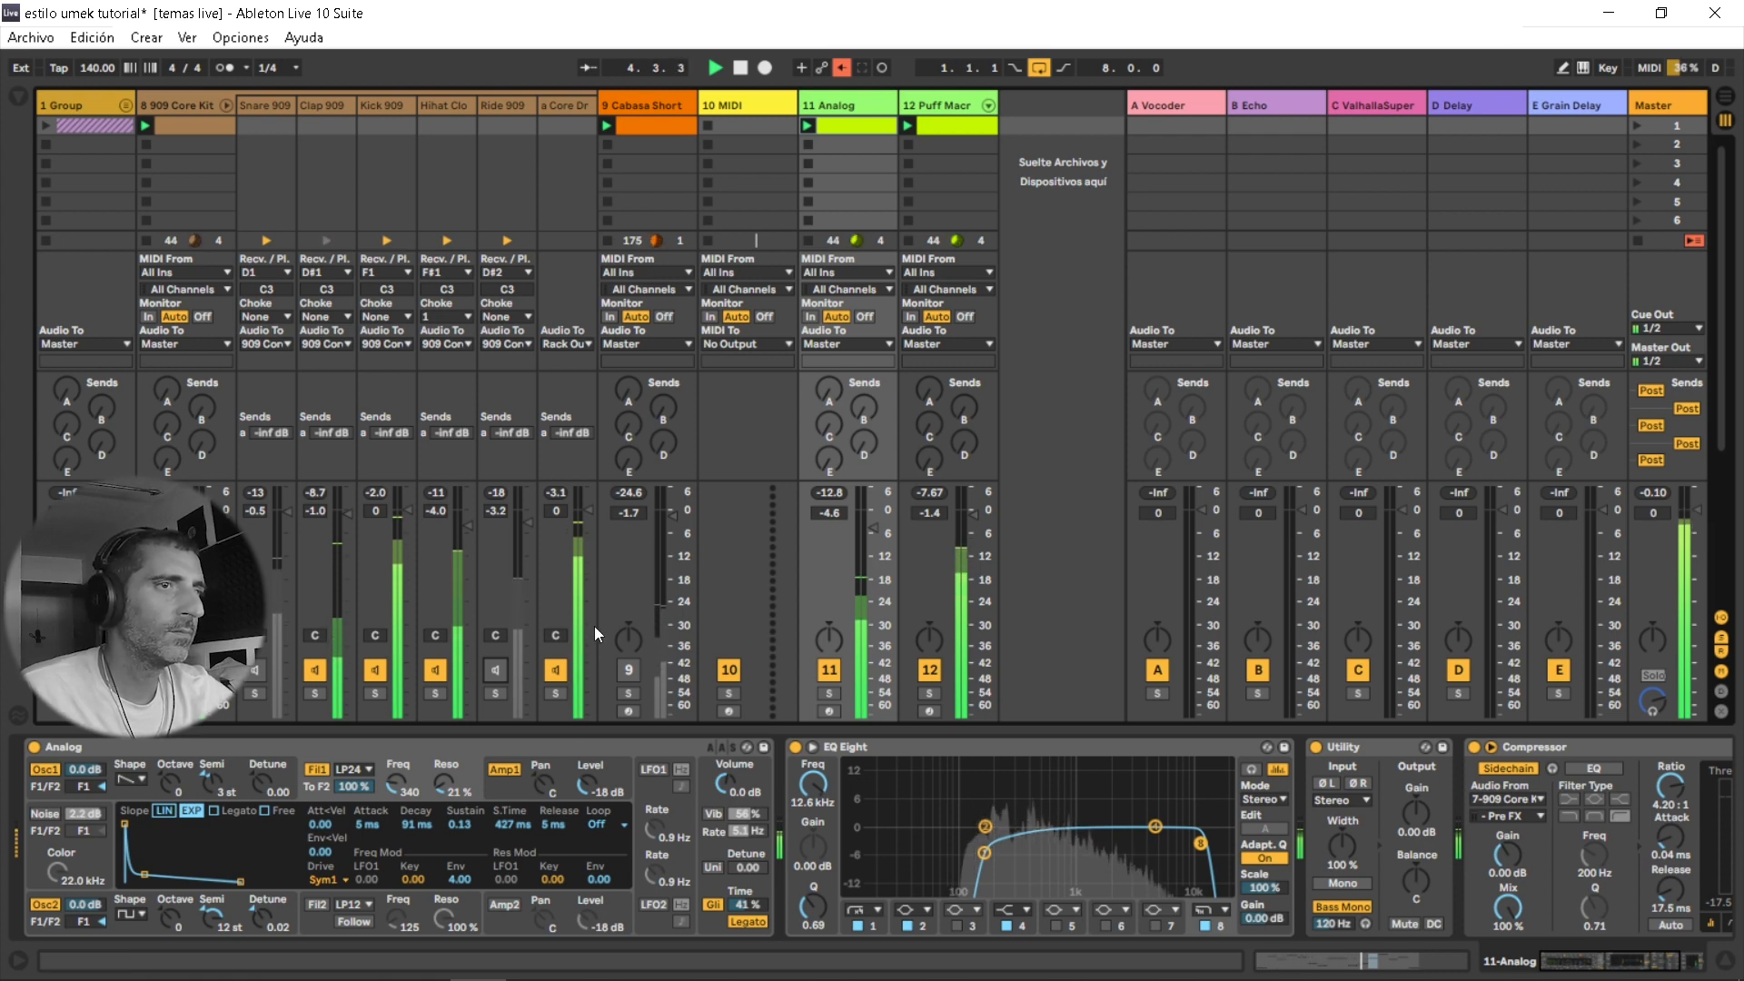
Stop playback and delete the empty 10 MIDI track.
{"action": "key", "text": "space"}
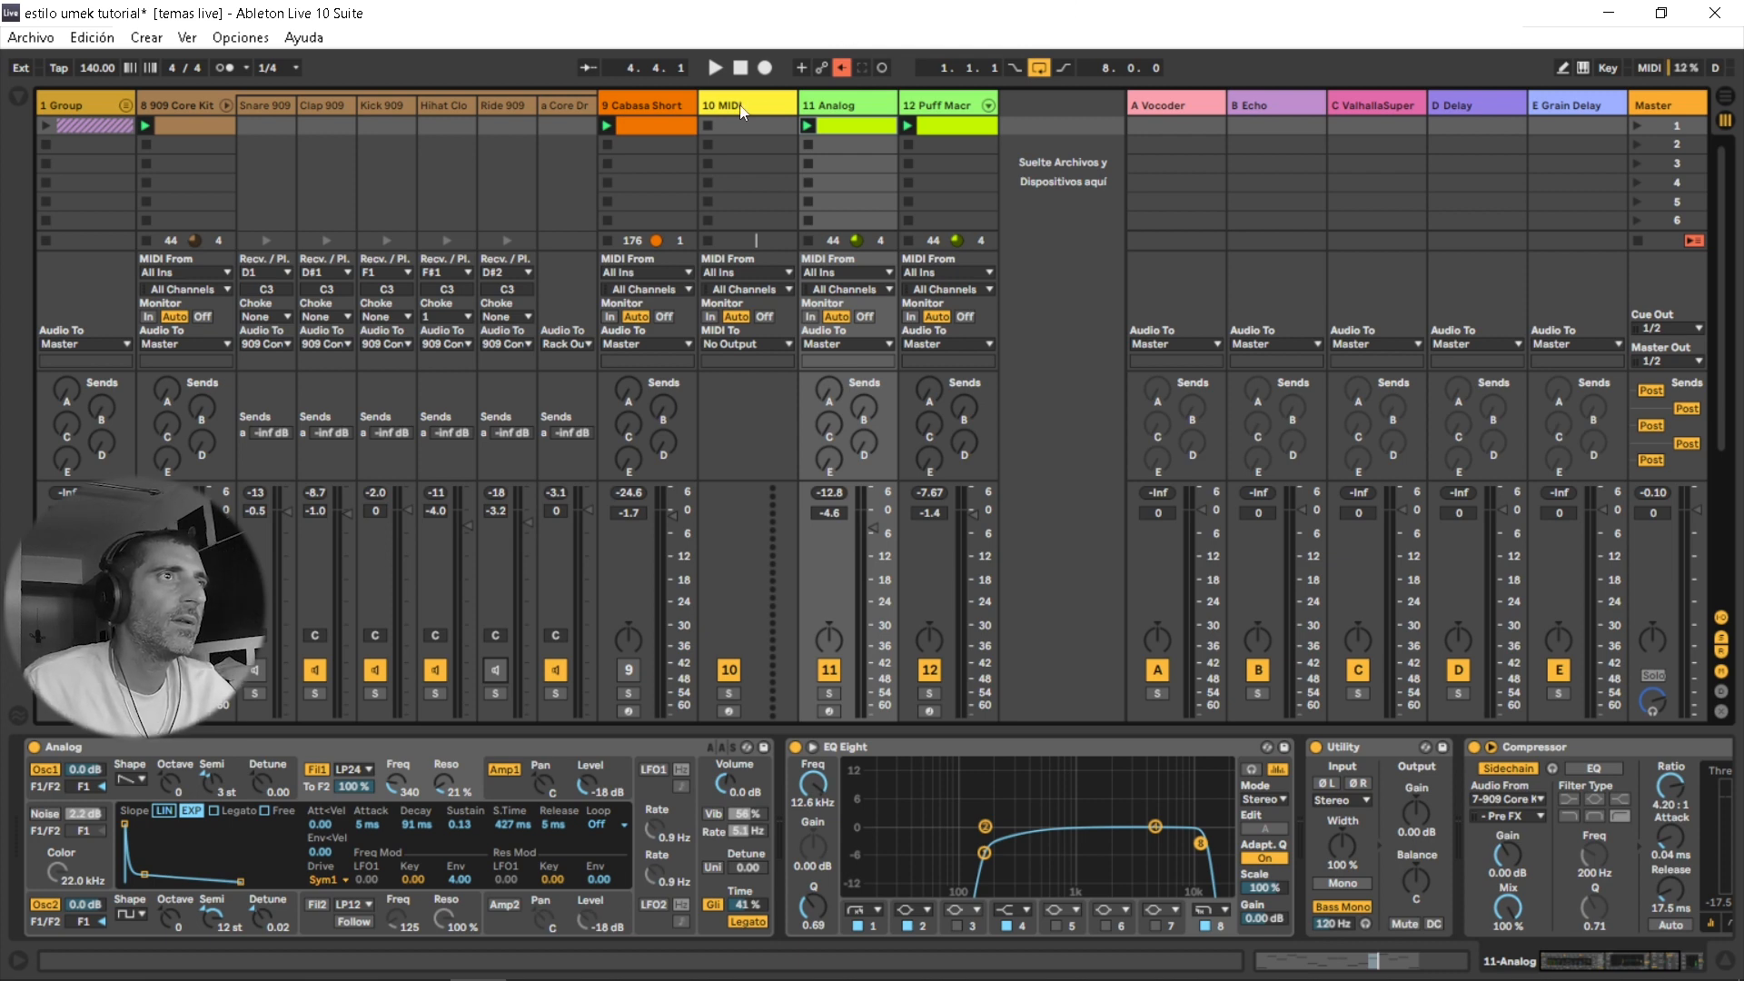
{"action": "left_click", "coordinate": [772, 106]}
{"action": "key", "text": "Delete"}
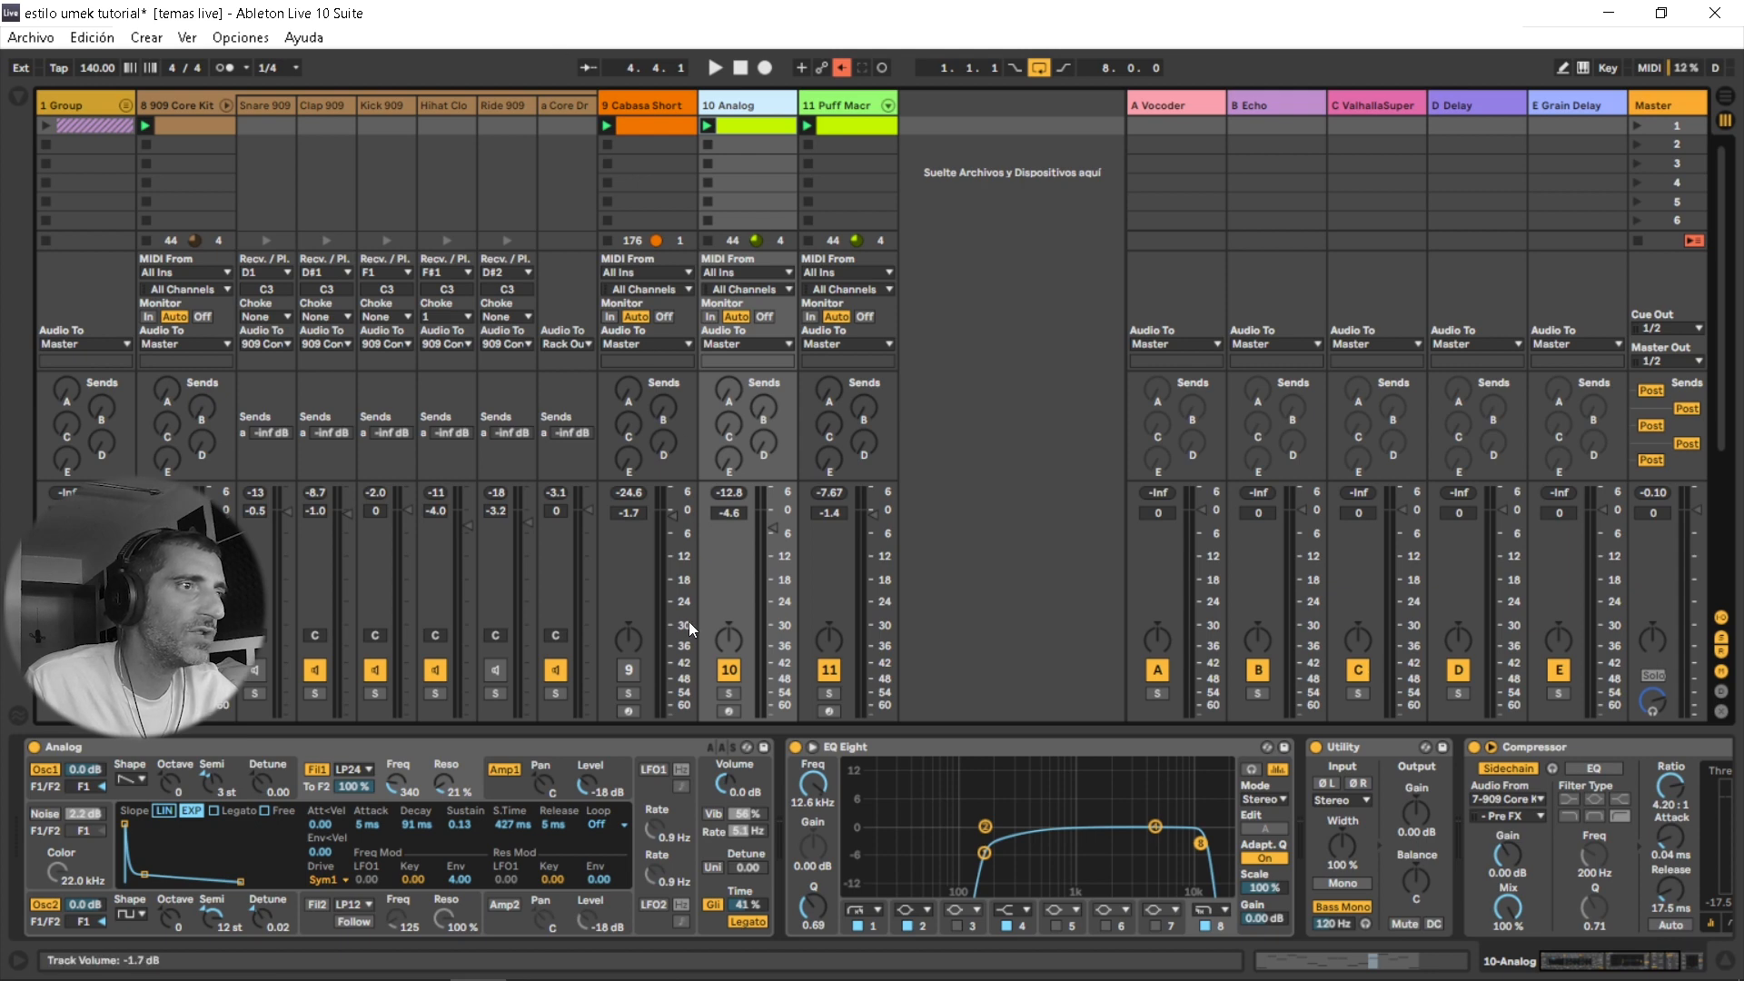
Activate the 9 Cabasa Short track and set its volume to -3.6 dB during playback.
{"action": "left_click", "coordinate": [628, 670]}
{"action": "key", "text": "space"}
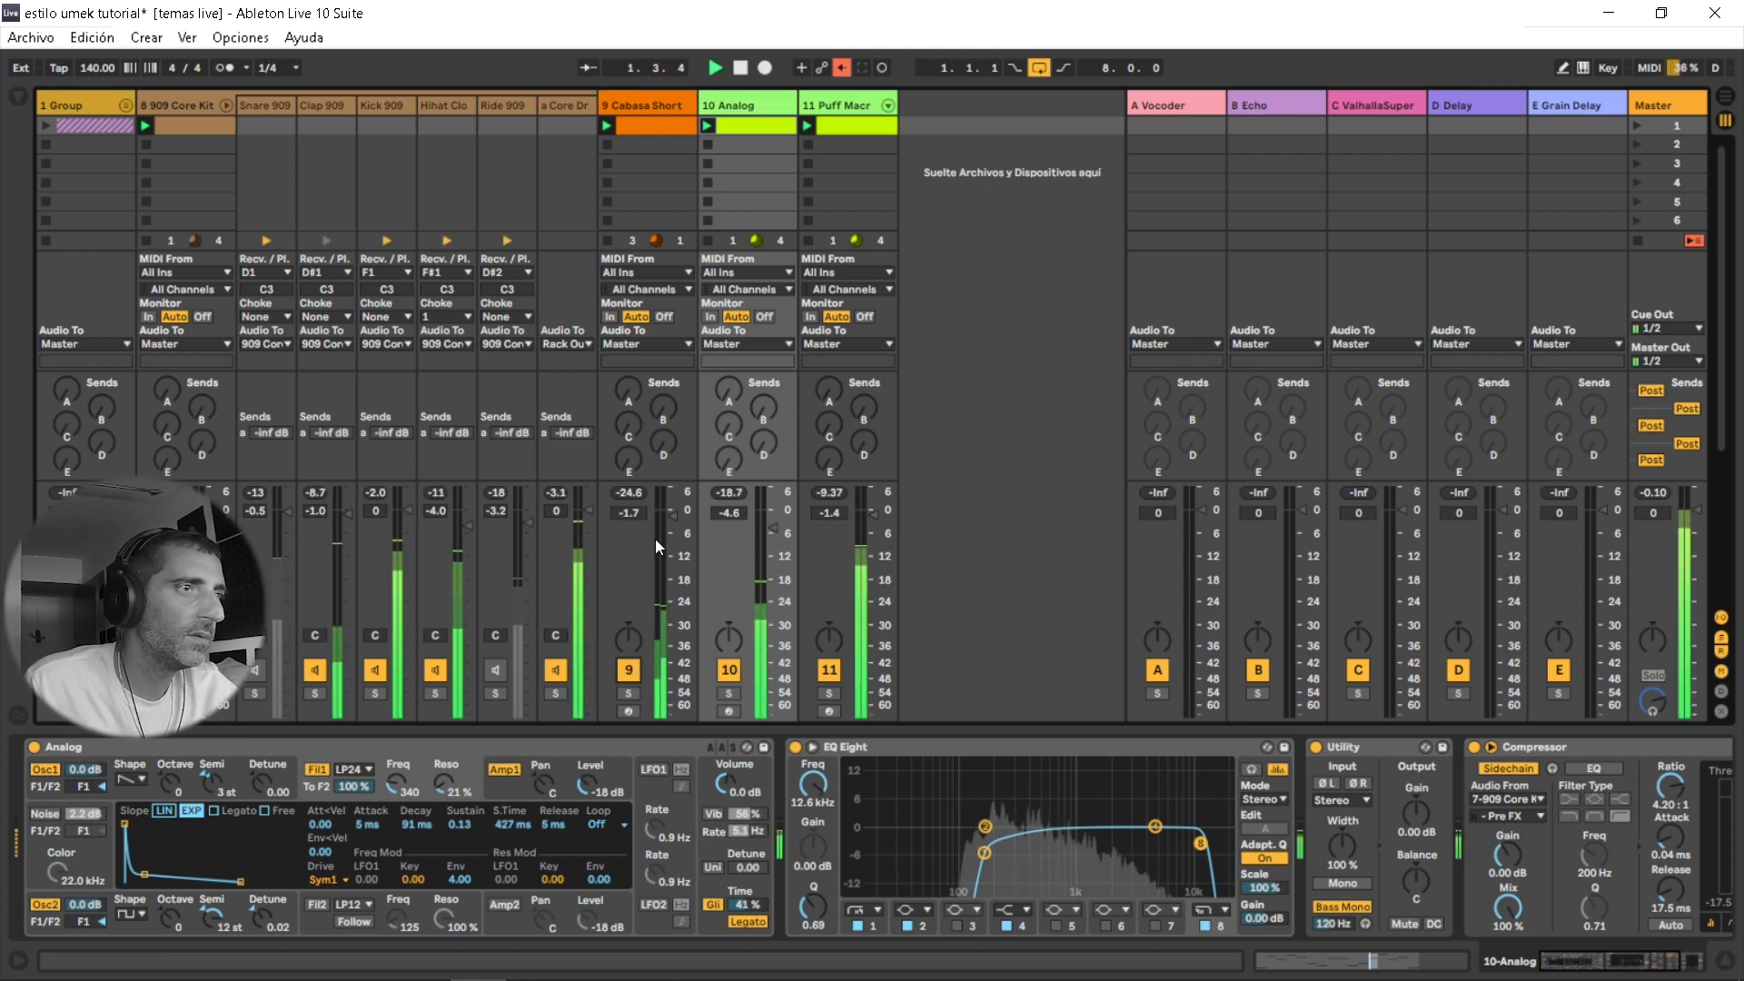
{"action": "left_click_drag", "start_coordinate": [672, 530], "coordinate": [674, 535]}
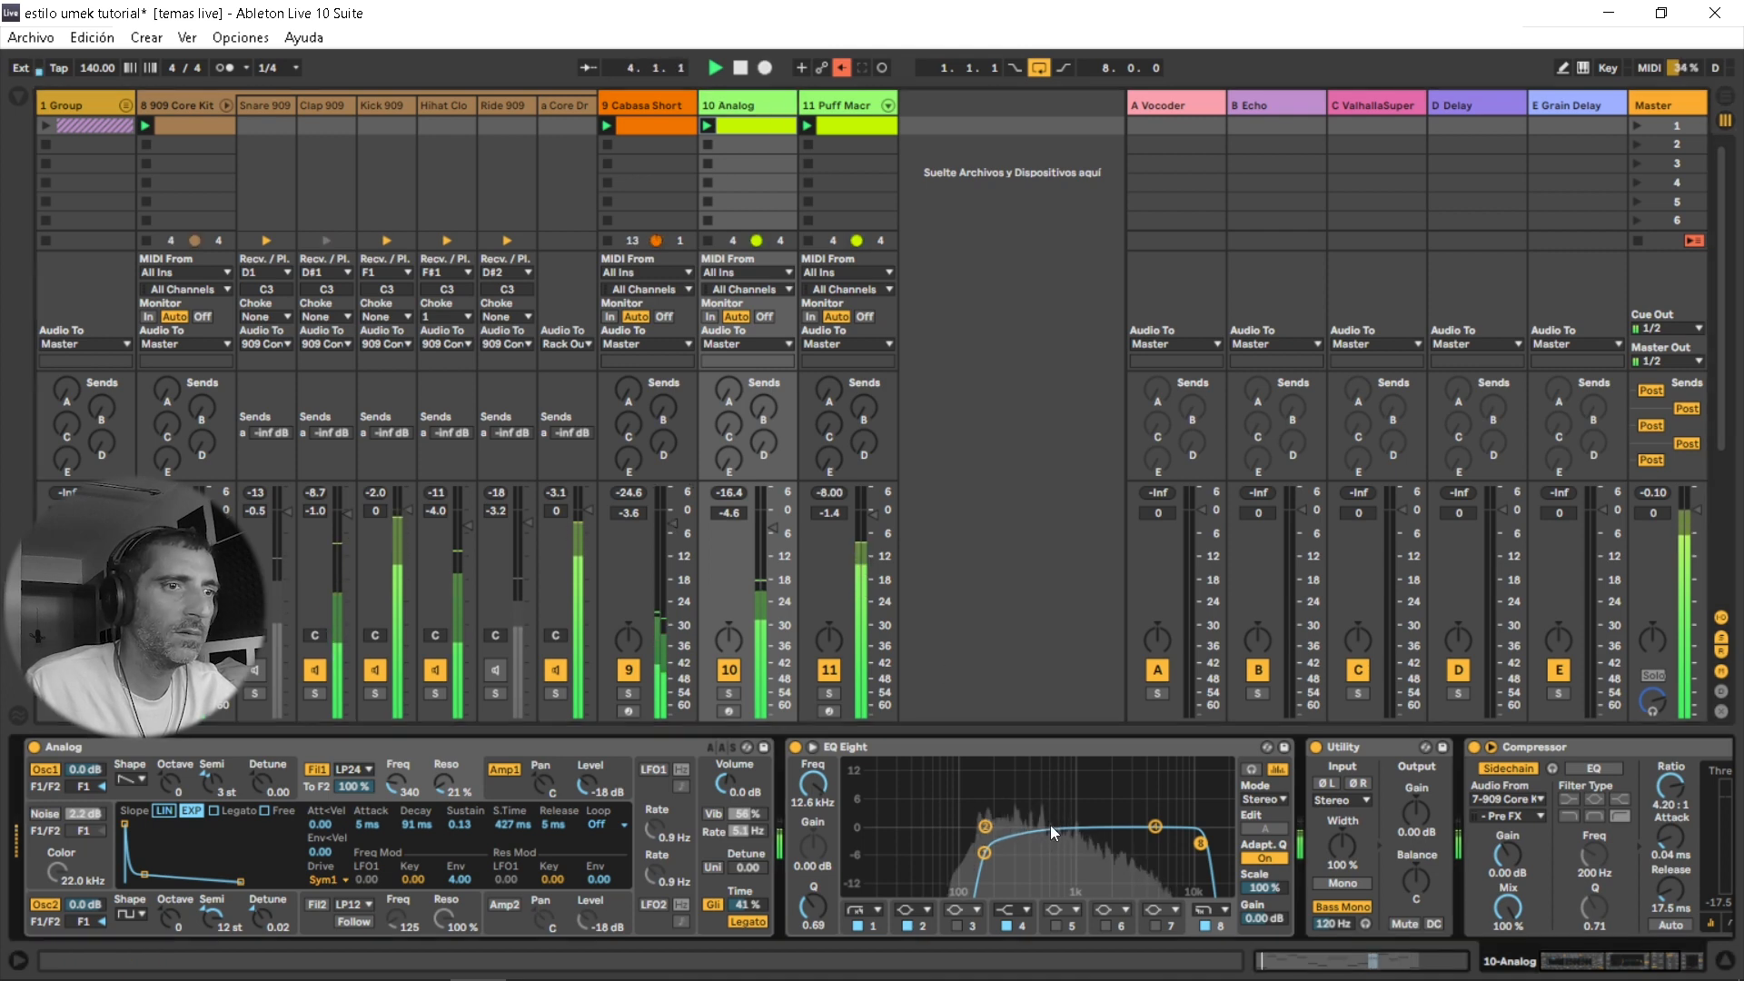
Set the Analog track's EQ low cut to 144 Hz and sidechain its Compressor to 8-909 Core Kit with a -12.0 dB threshold.
{"action": "mouse_move", "coordinate": [984, 851]}
{"action": "left_mouse_down"}
{"action": "mouse_move", "coordinate": [1032, 808]}
{"action": "mouse_move", "coordinate": [968, 890]}
{"action": "mouse_move", "coordinate": [979, 866]}
{"action": "left_mouse_up"}
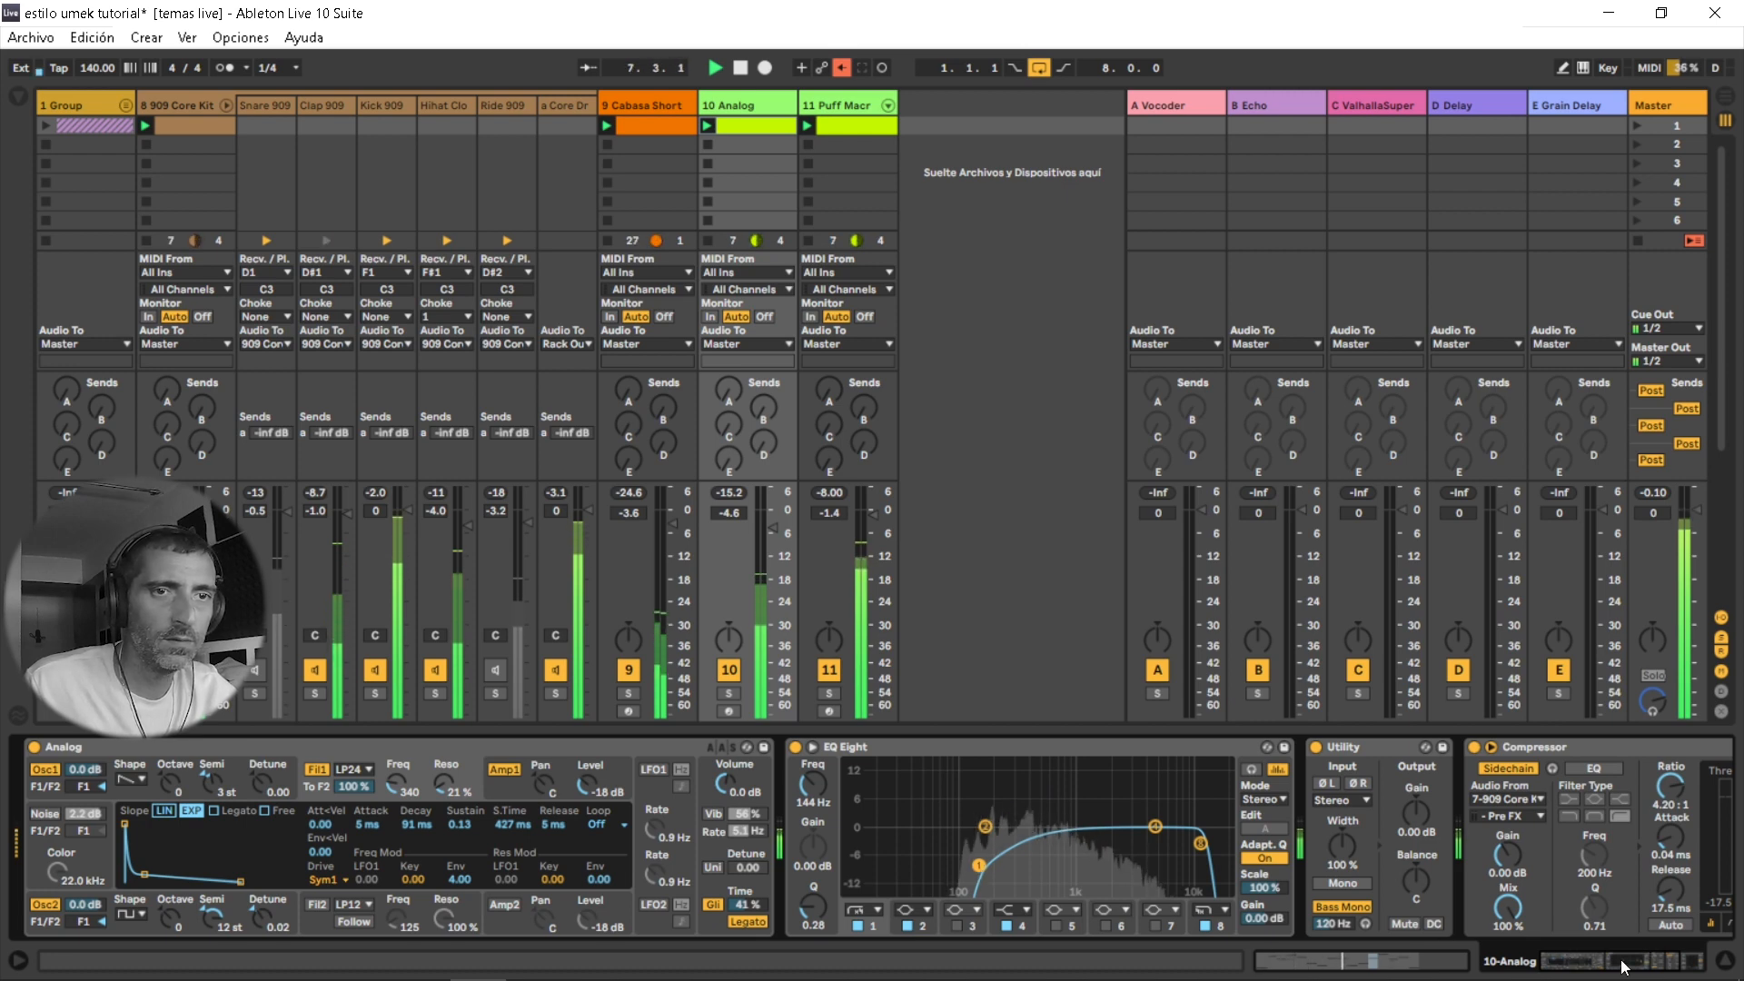
{"action": "scroll", "coordinate": [1649, 938], "scroll_direction": "down", "scroll_amount": 3}
{"action": "left_click", "coordinate": [1223, 799]}
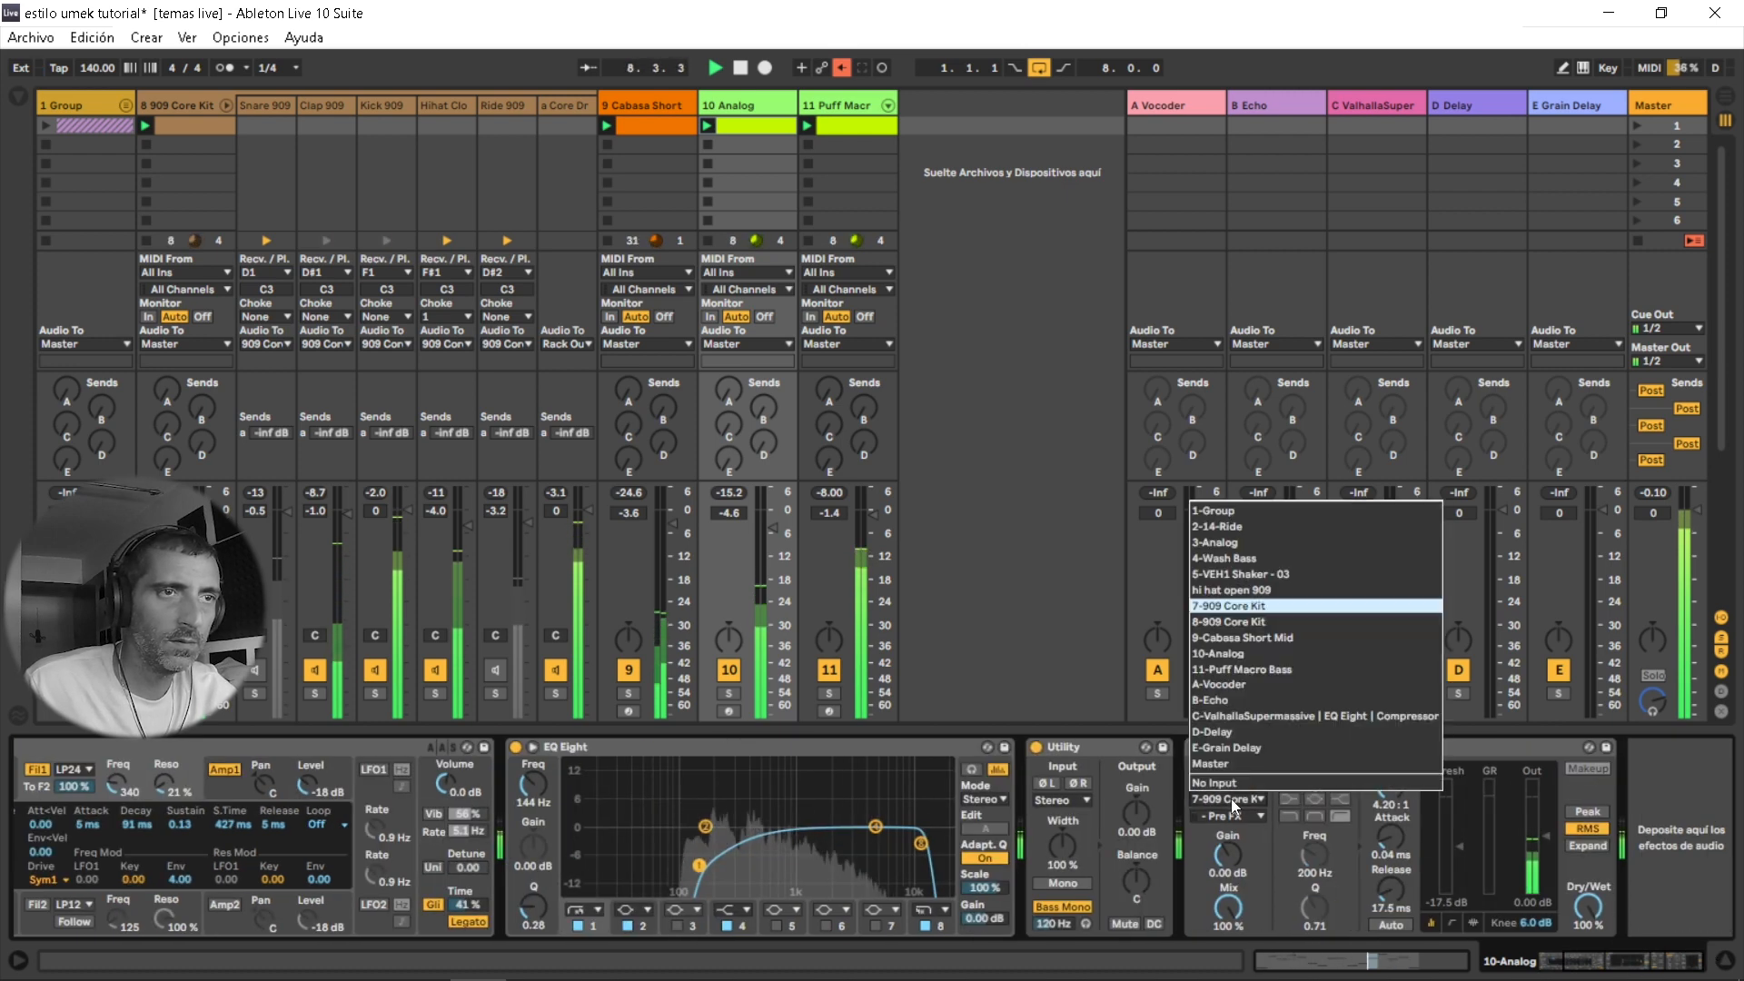
{"action": "left_click", "coordinate": [1233, 622]}
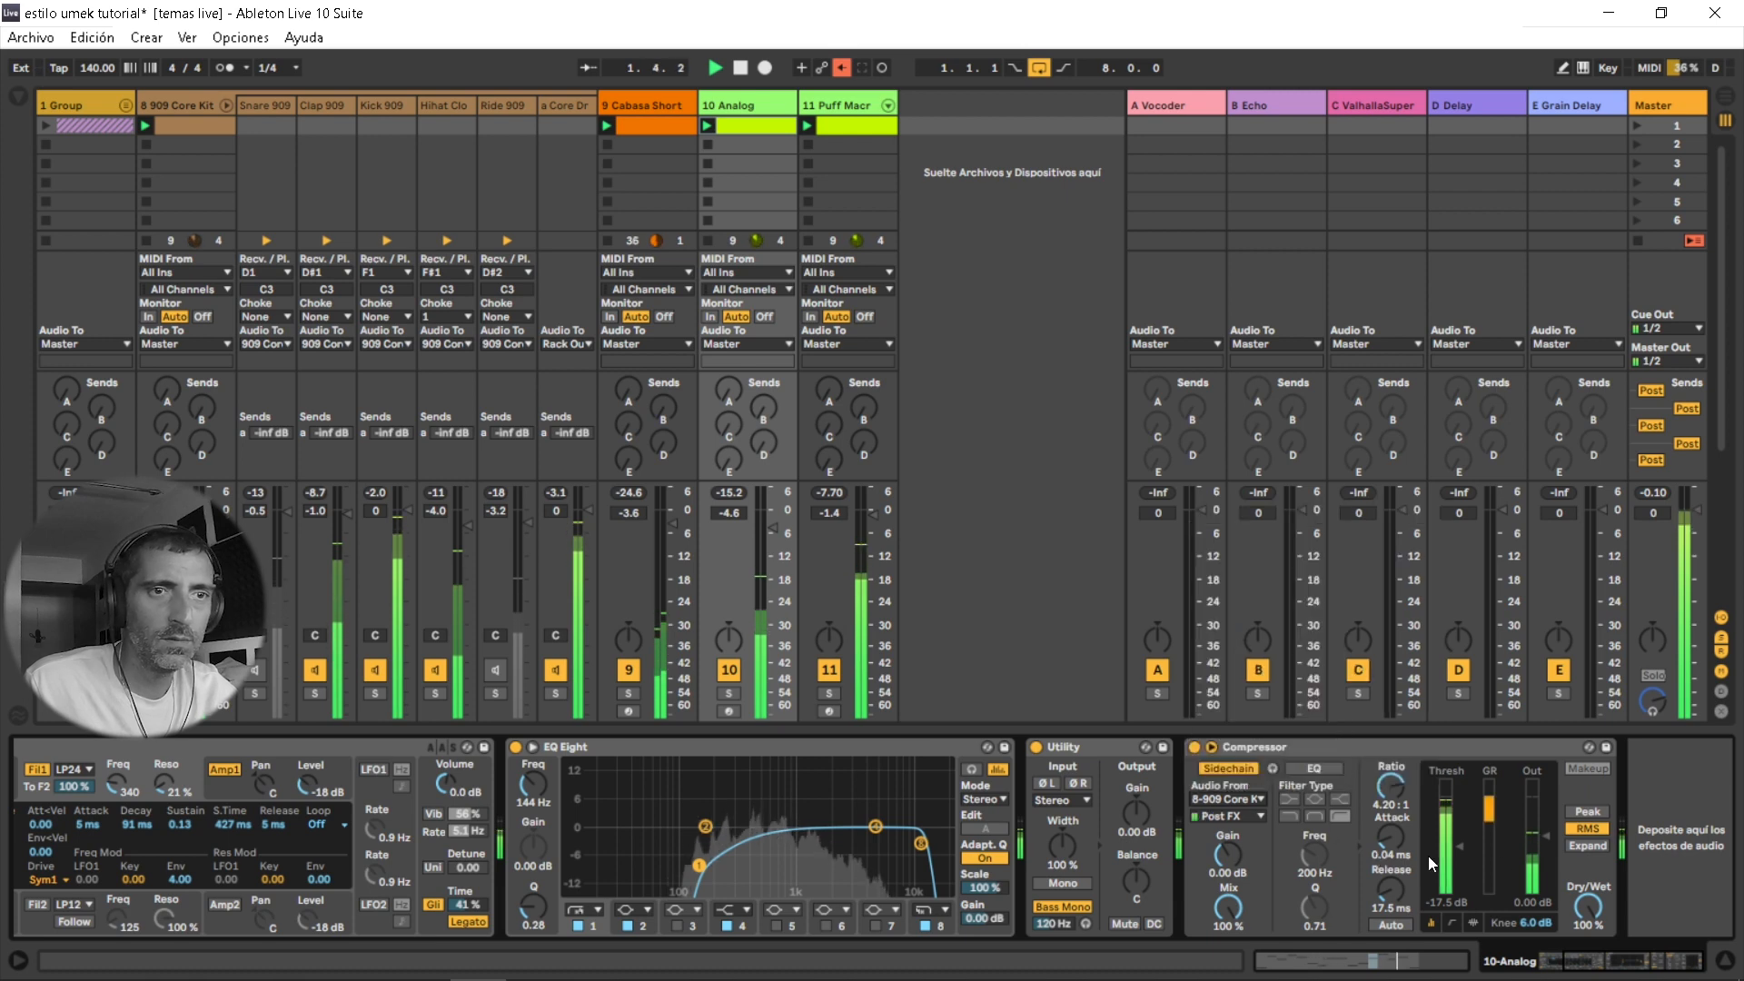
{"action": "left_click_drag", "start_coordinate": [1463, 837], "coordinate": [1462, 821]}
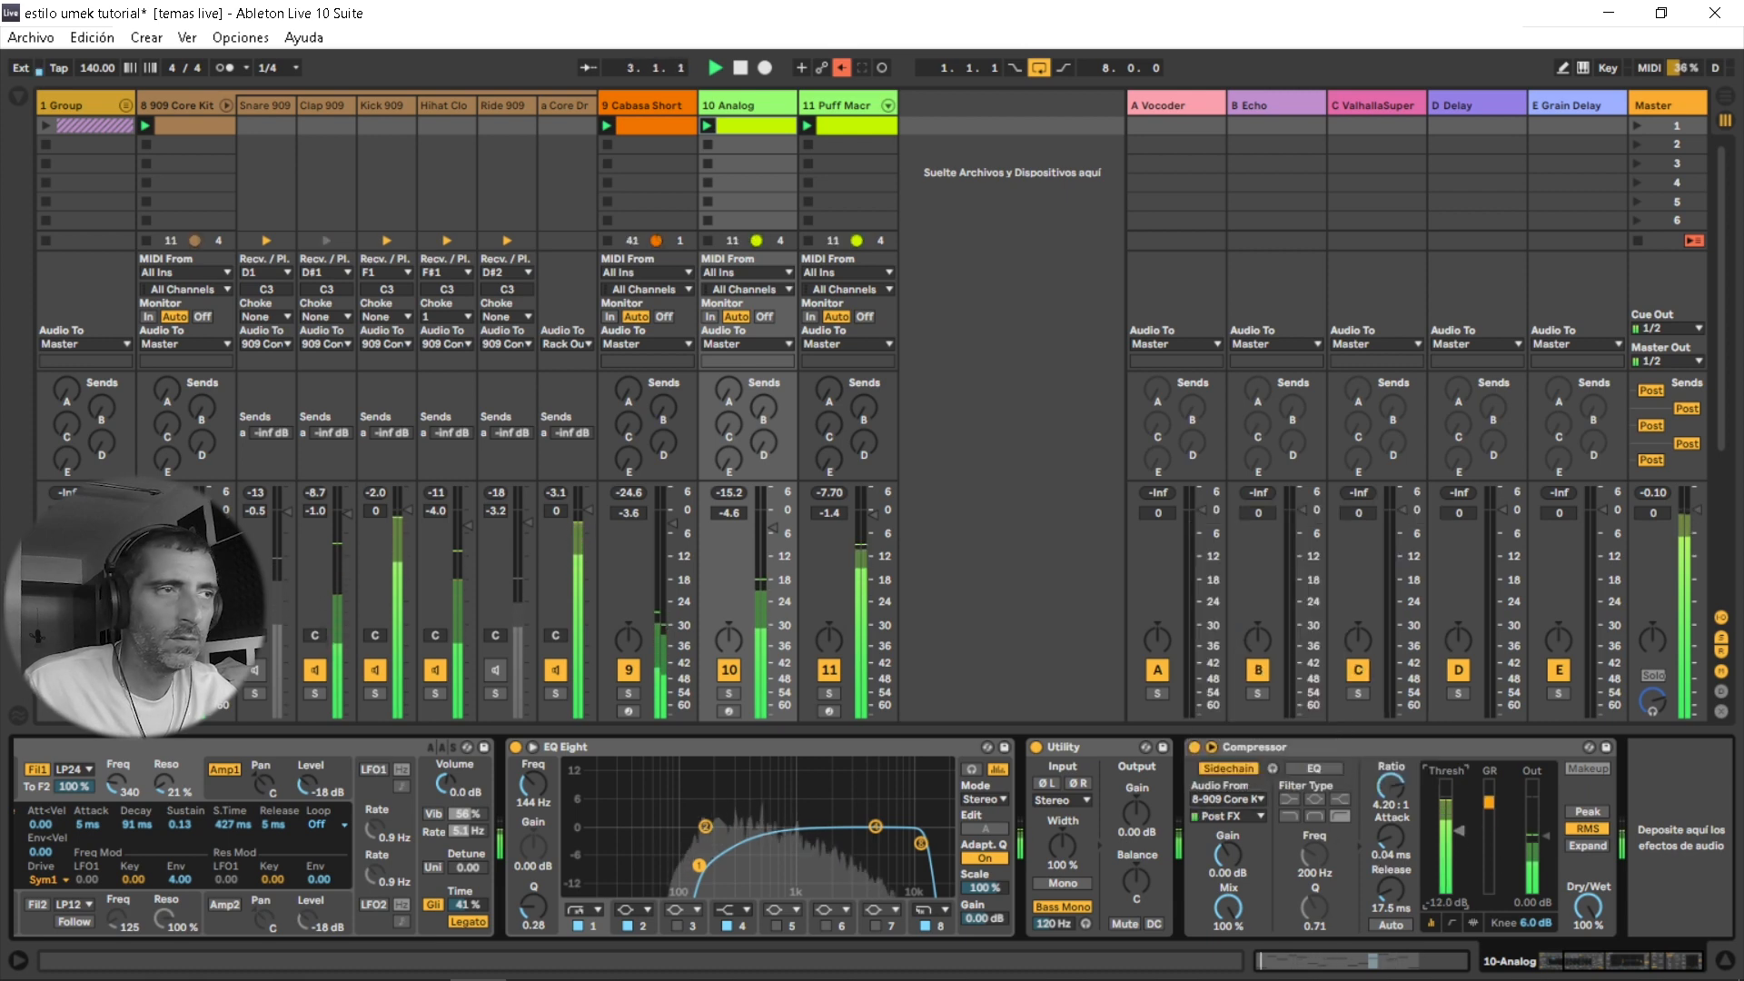
Stop playback and load the 909 Core Kit from the Drums category onto a new MIDI track after 11 Puff Macr.
{"action": "key", "text": "space"}
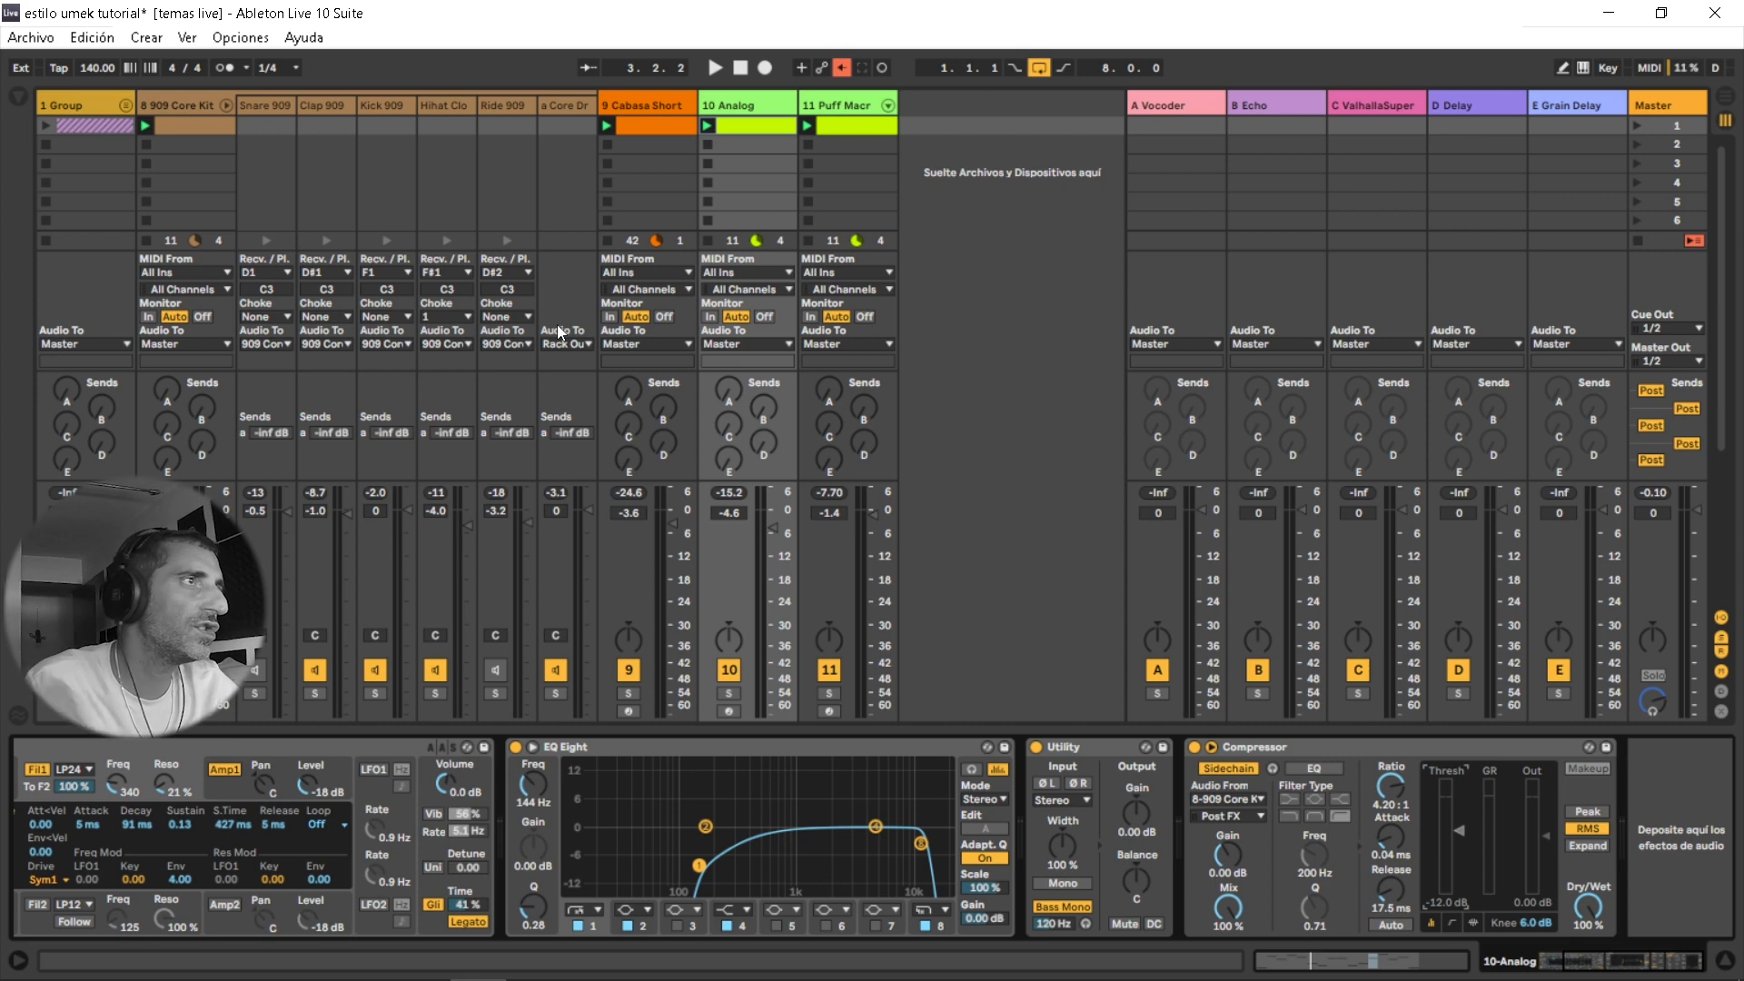
{"action": "left_click", "coordinate": [20, 96]}
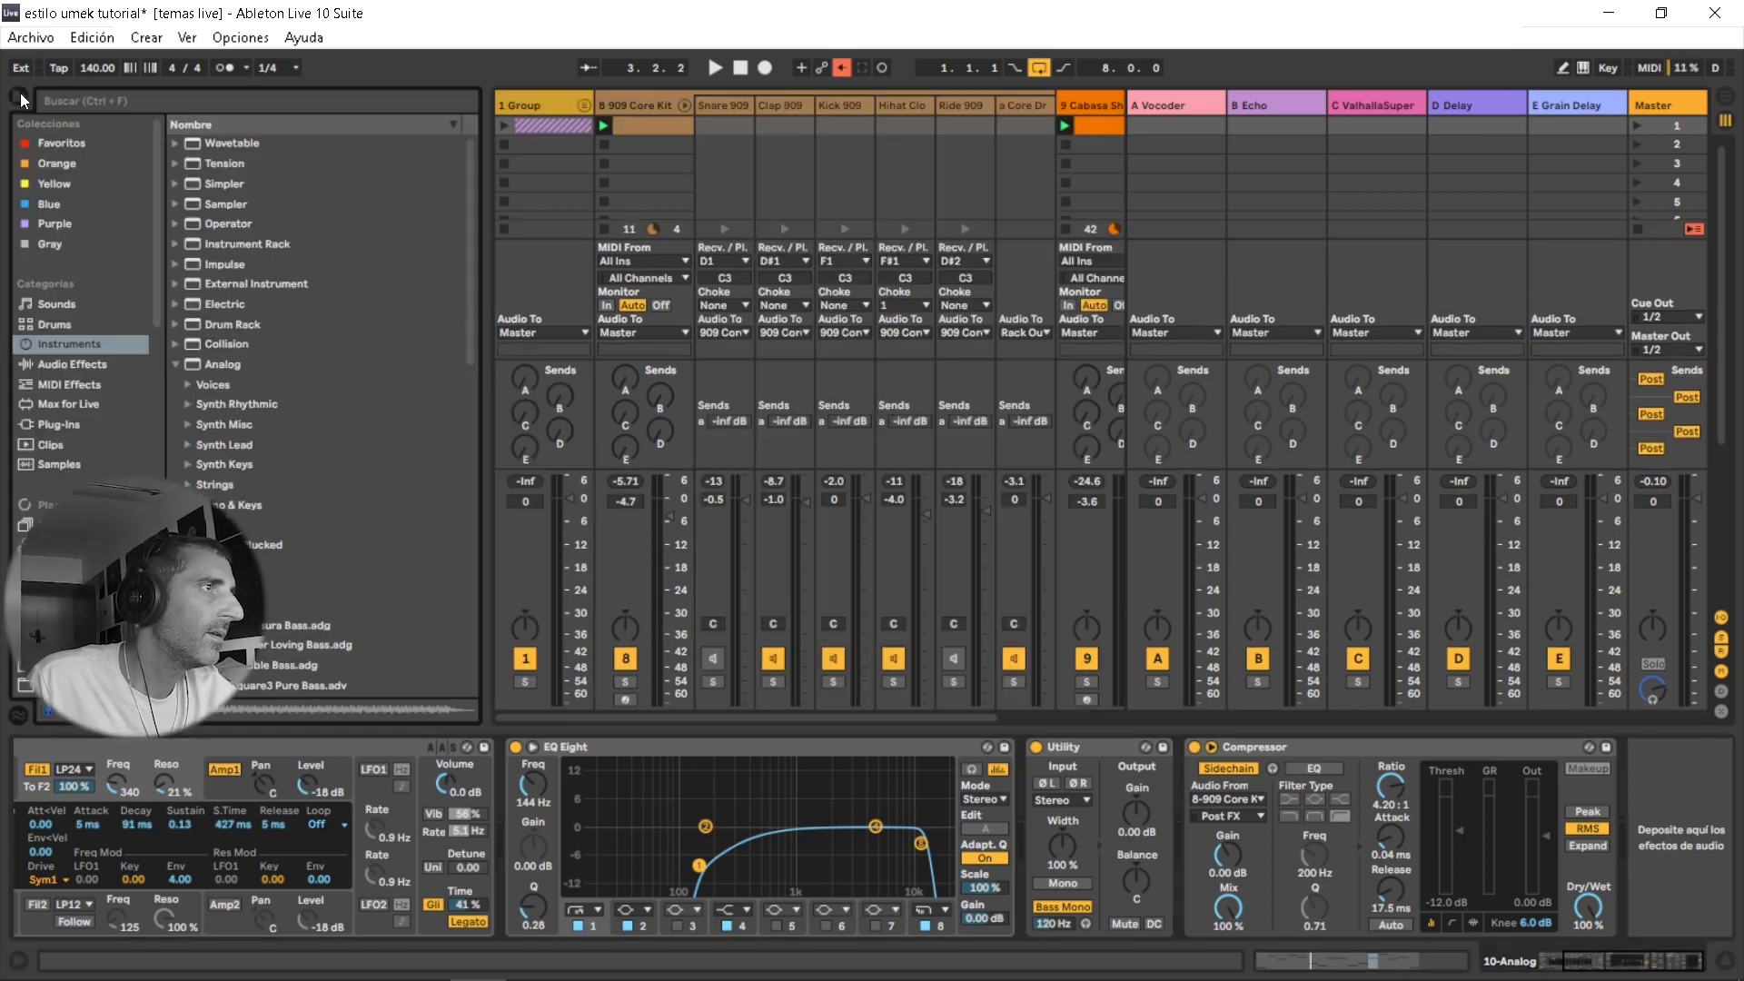
{"action": "left_click", "coordinate": [82, 325]}
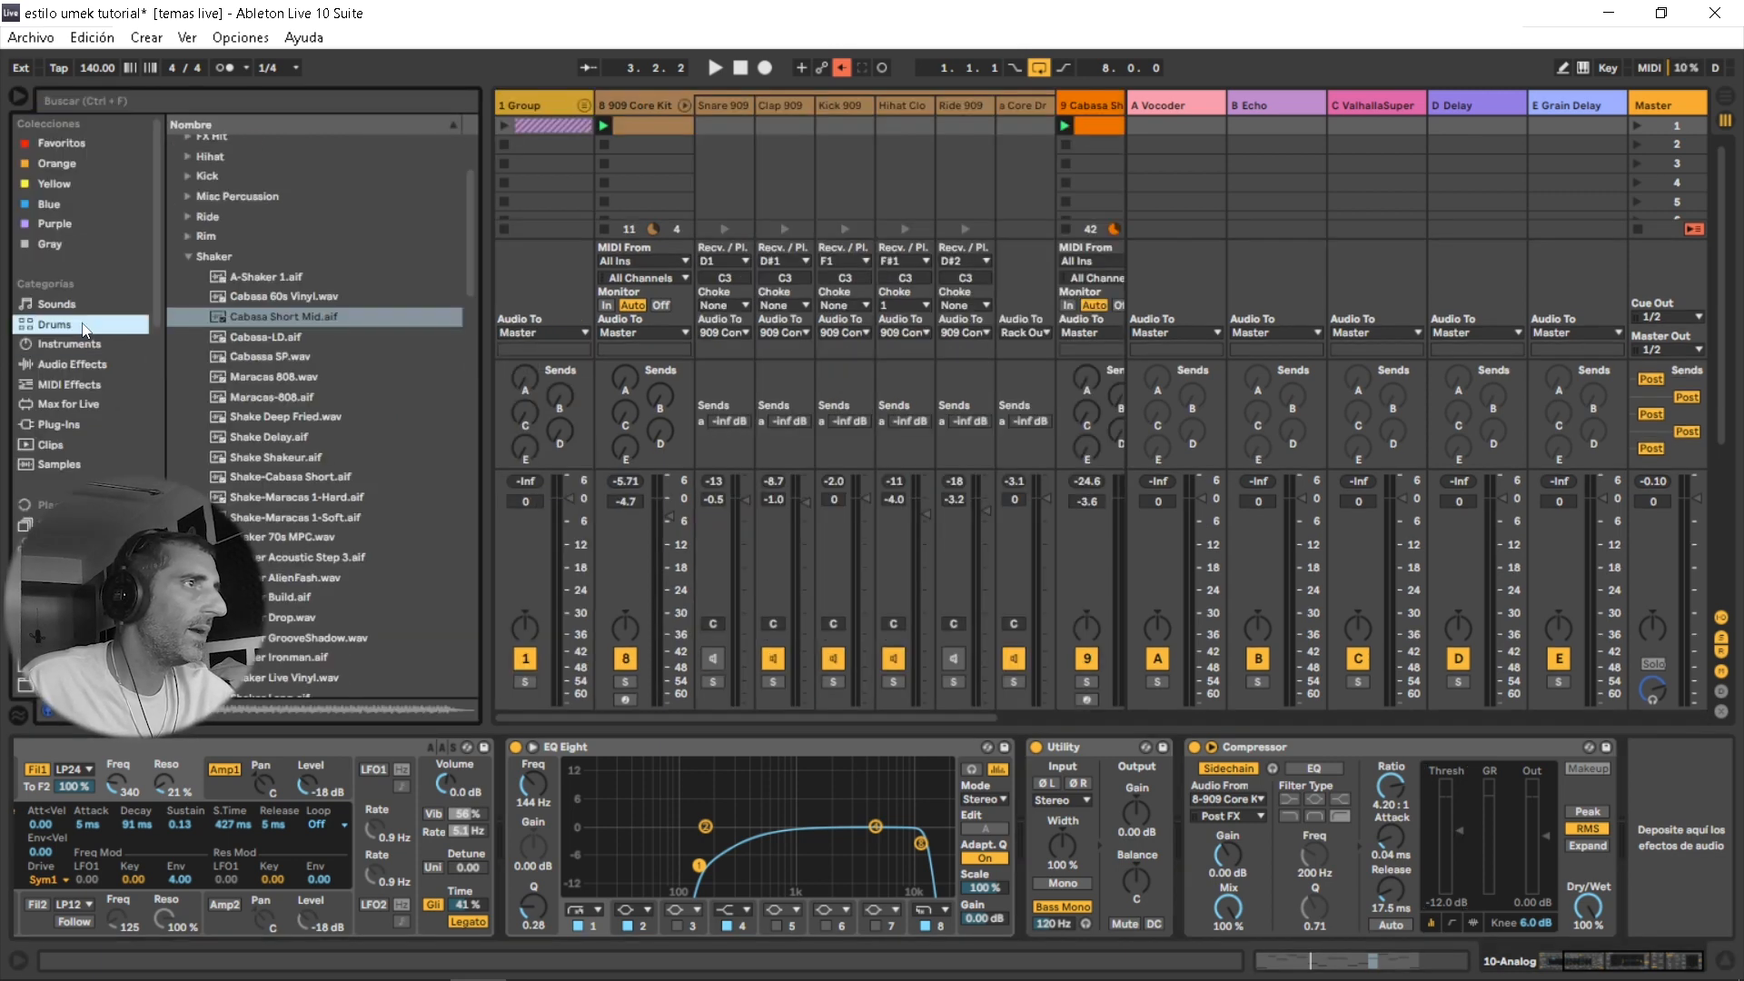
{"action": "left_click", "coordinate": [297, 101]}
{"action": "type", "text": "909"}
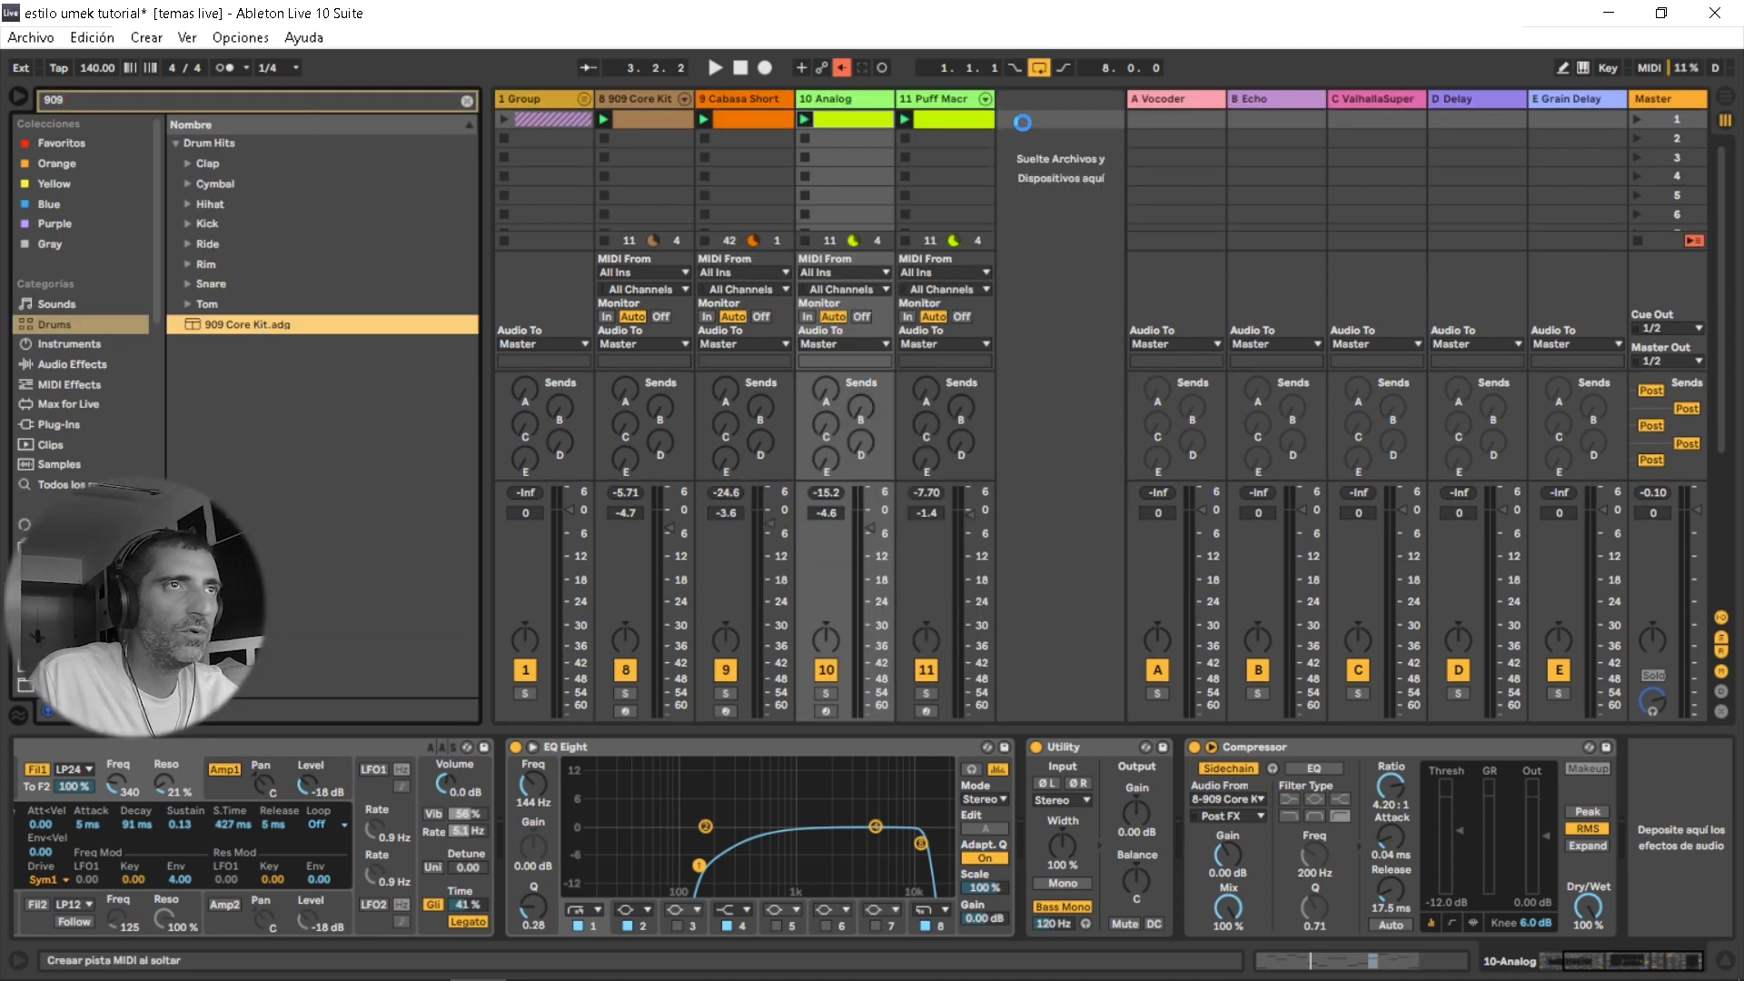
{"action": "left_click_drag", "start_coordinate": [1012, 134], "coordinate": [1008, 132]}
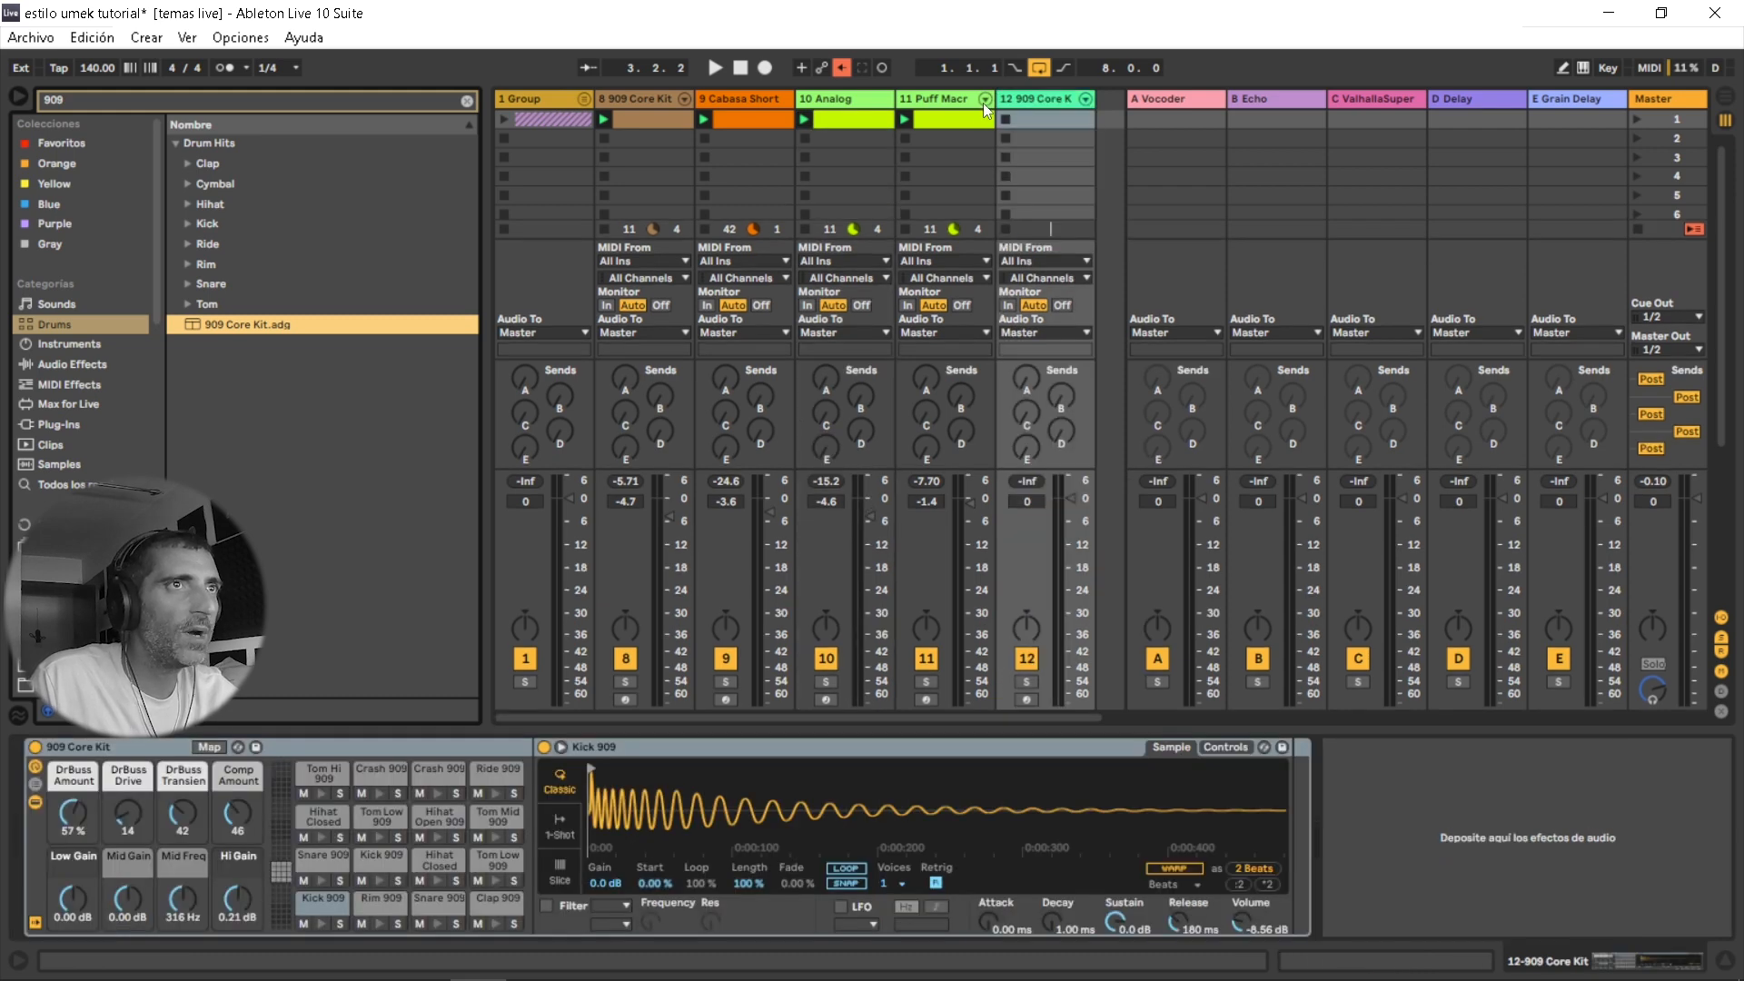
Unfold the chains of track 12 909 Core Kit and delete every chain except Hihat Open 909.
{"action": "left_click", "coordinate": [1085, 102]}
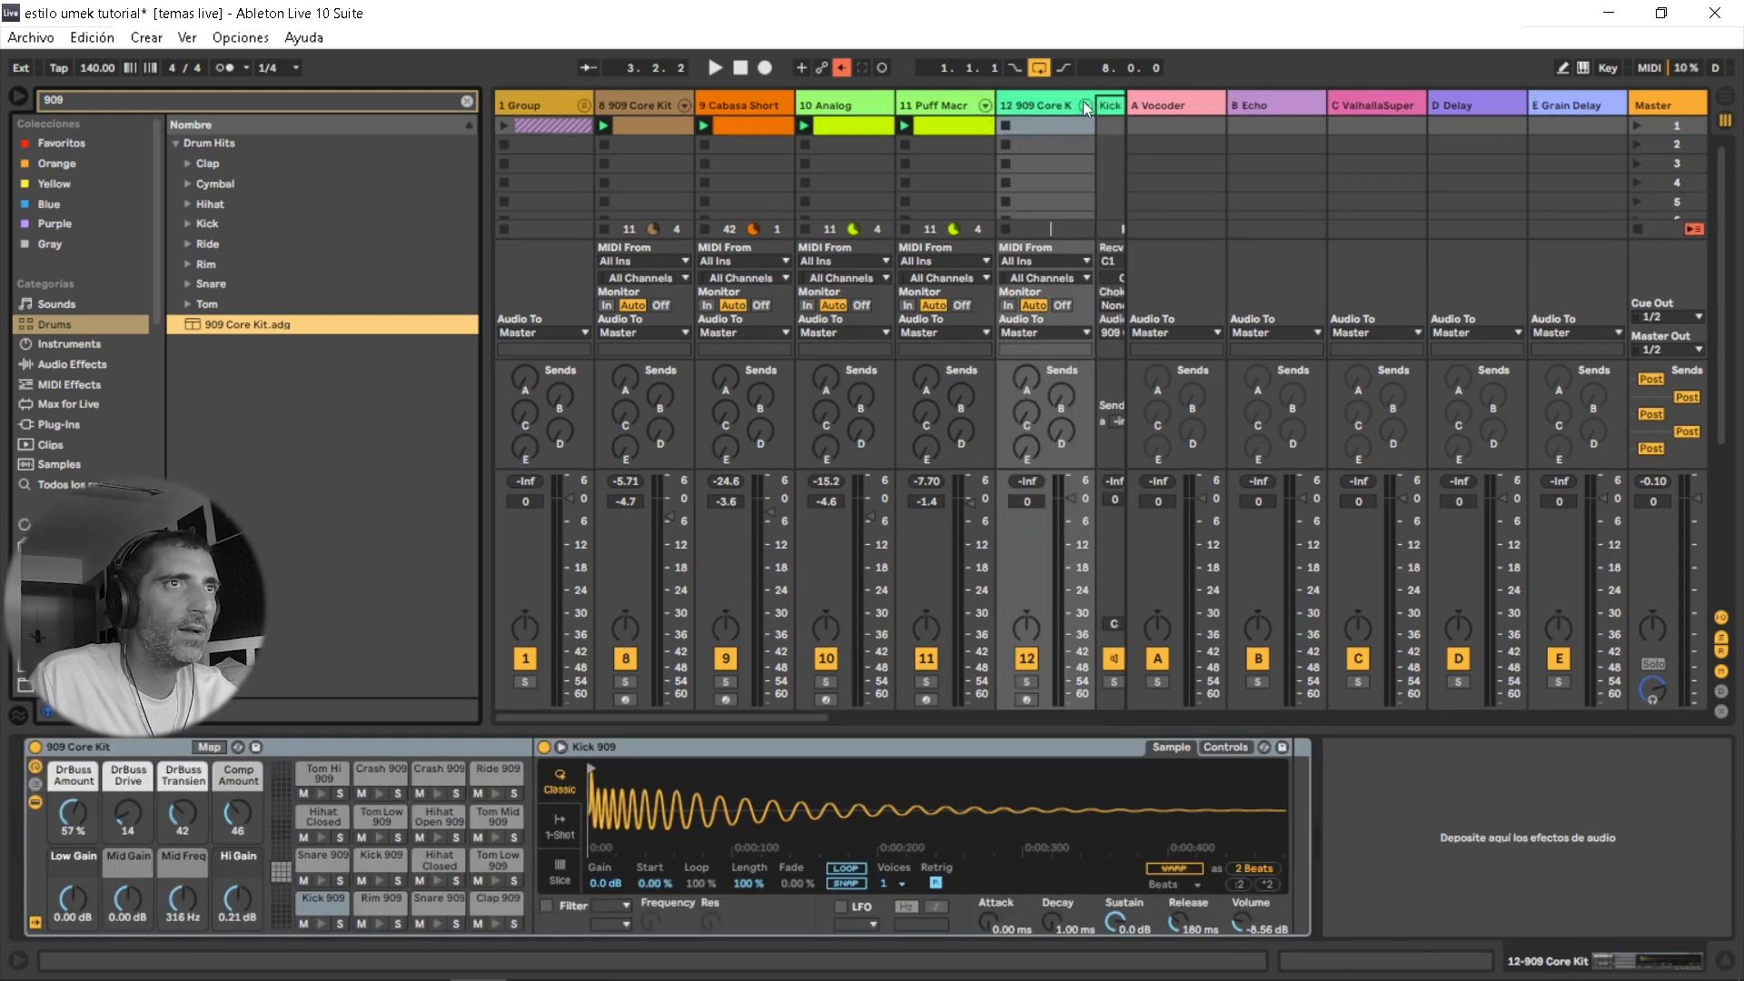
{"action": "left_click", "coordinate": [26, 95]}
{"action": "left_click", "coordinate": [439, 838]}
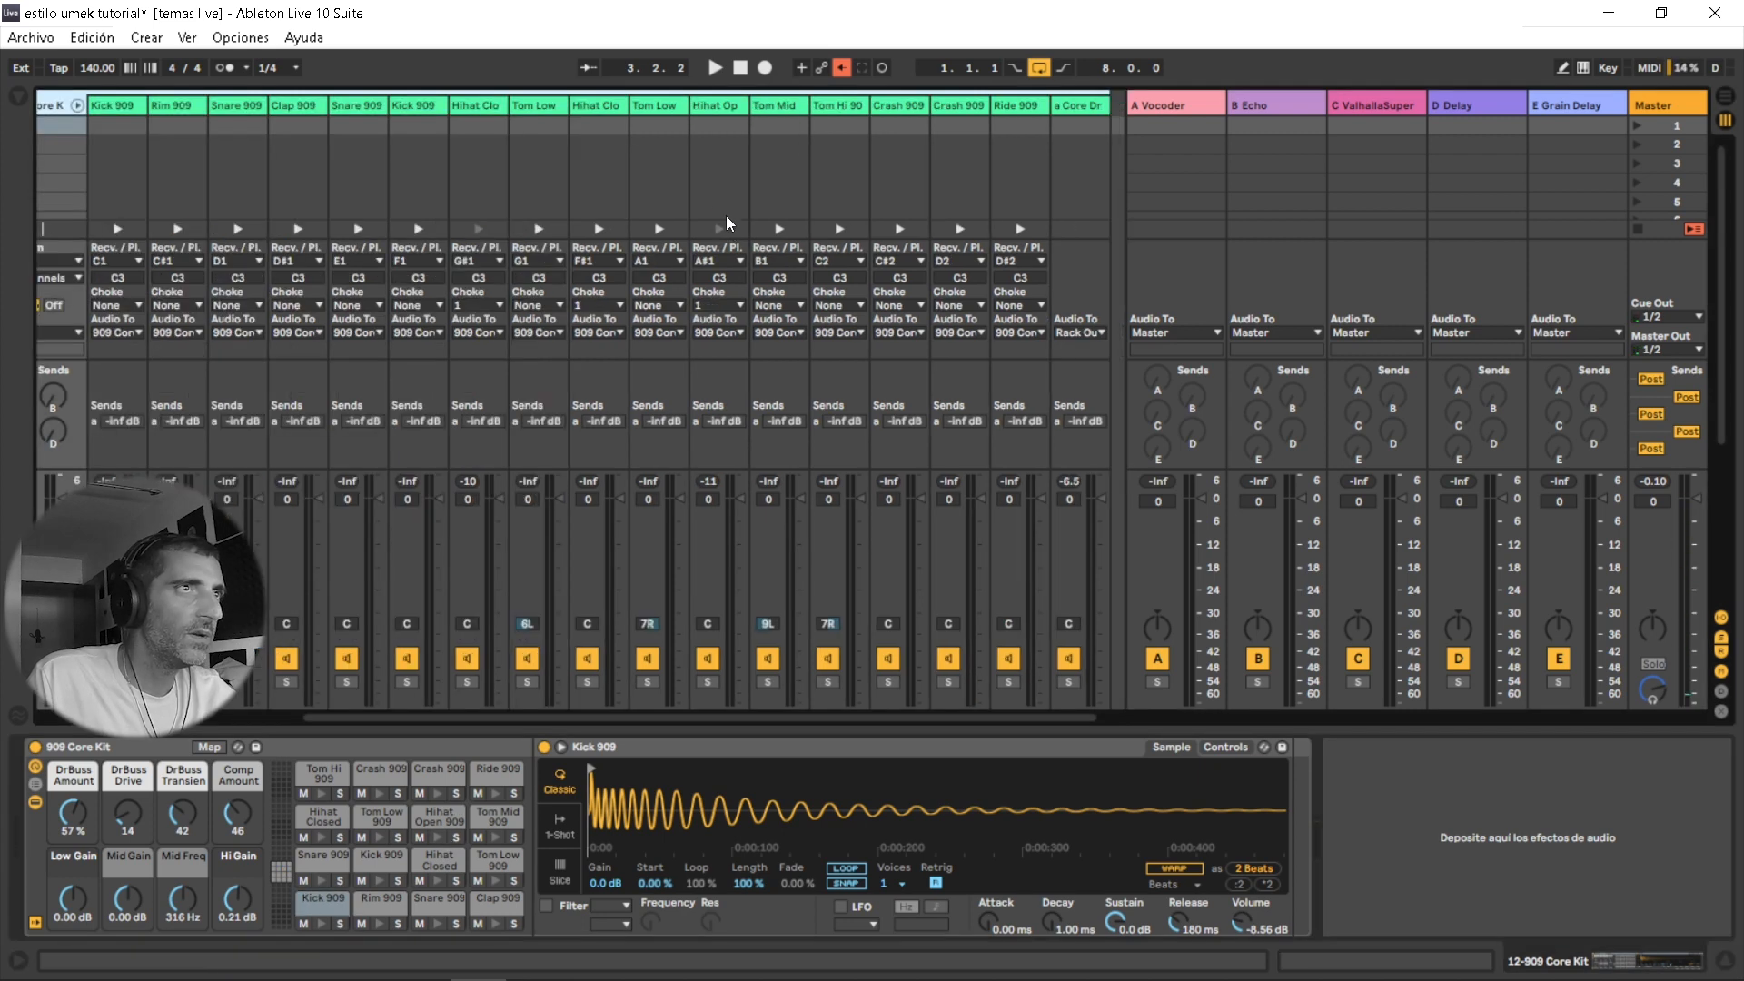
{"action": "left_click", "coordinate": [656, 106]}
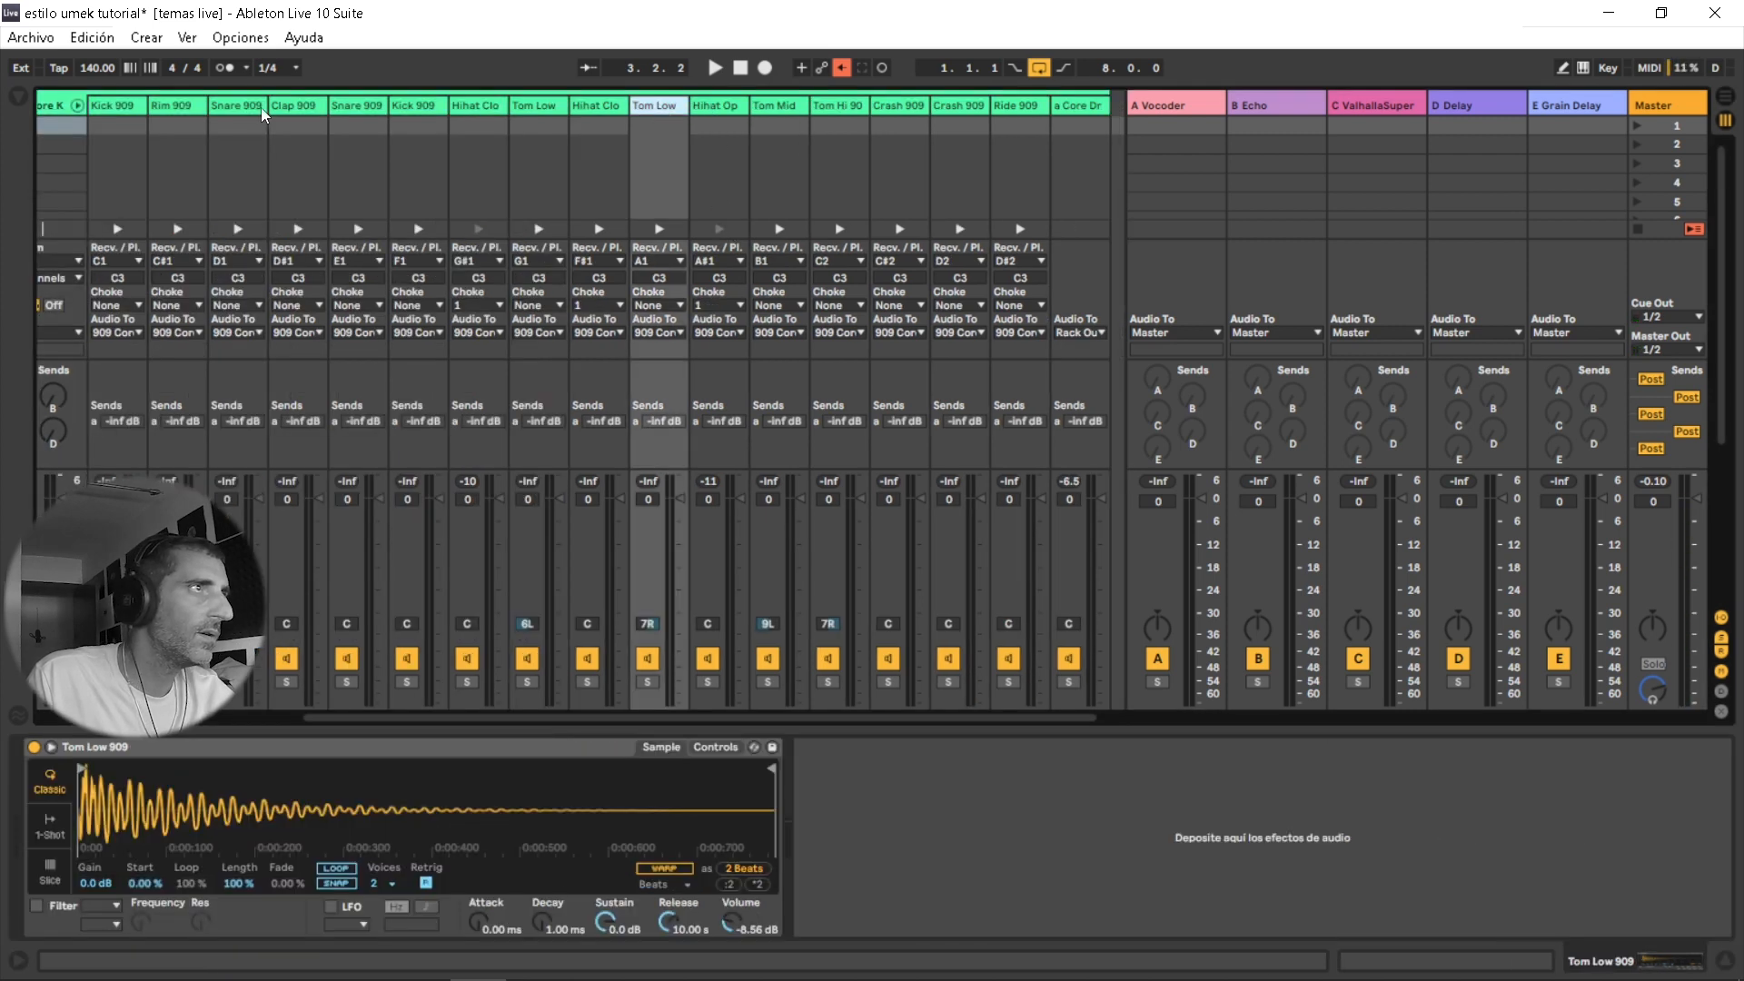
{"action": "left_click", "coordinate": [102, 105], "text": "shift"}
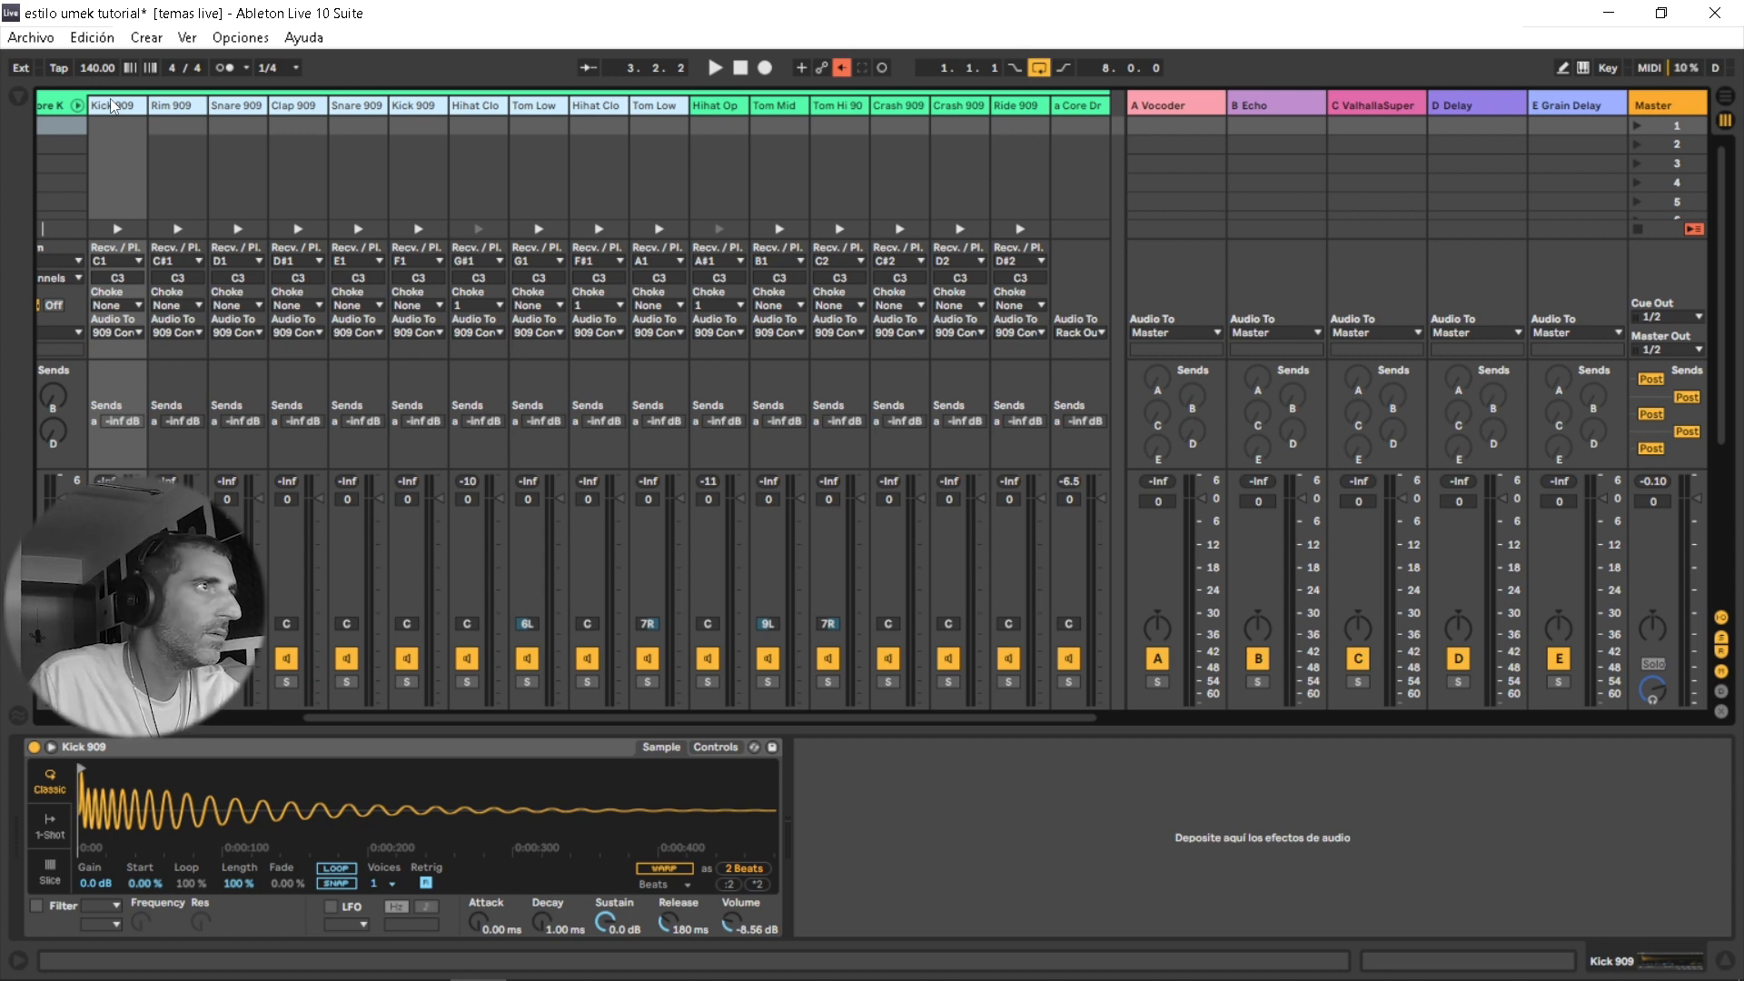
{"action": "key", "text": "Delete"}
{"action": "left_click", "coordinate": [725, 106]}
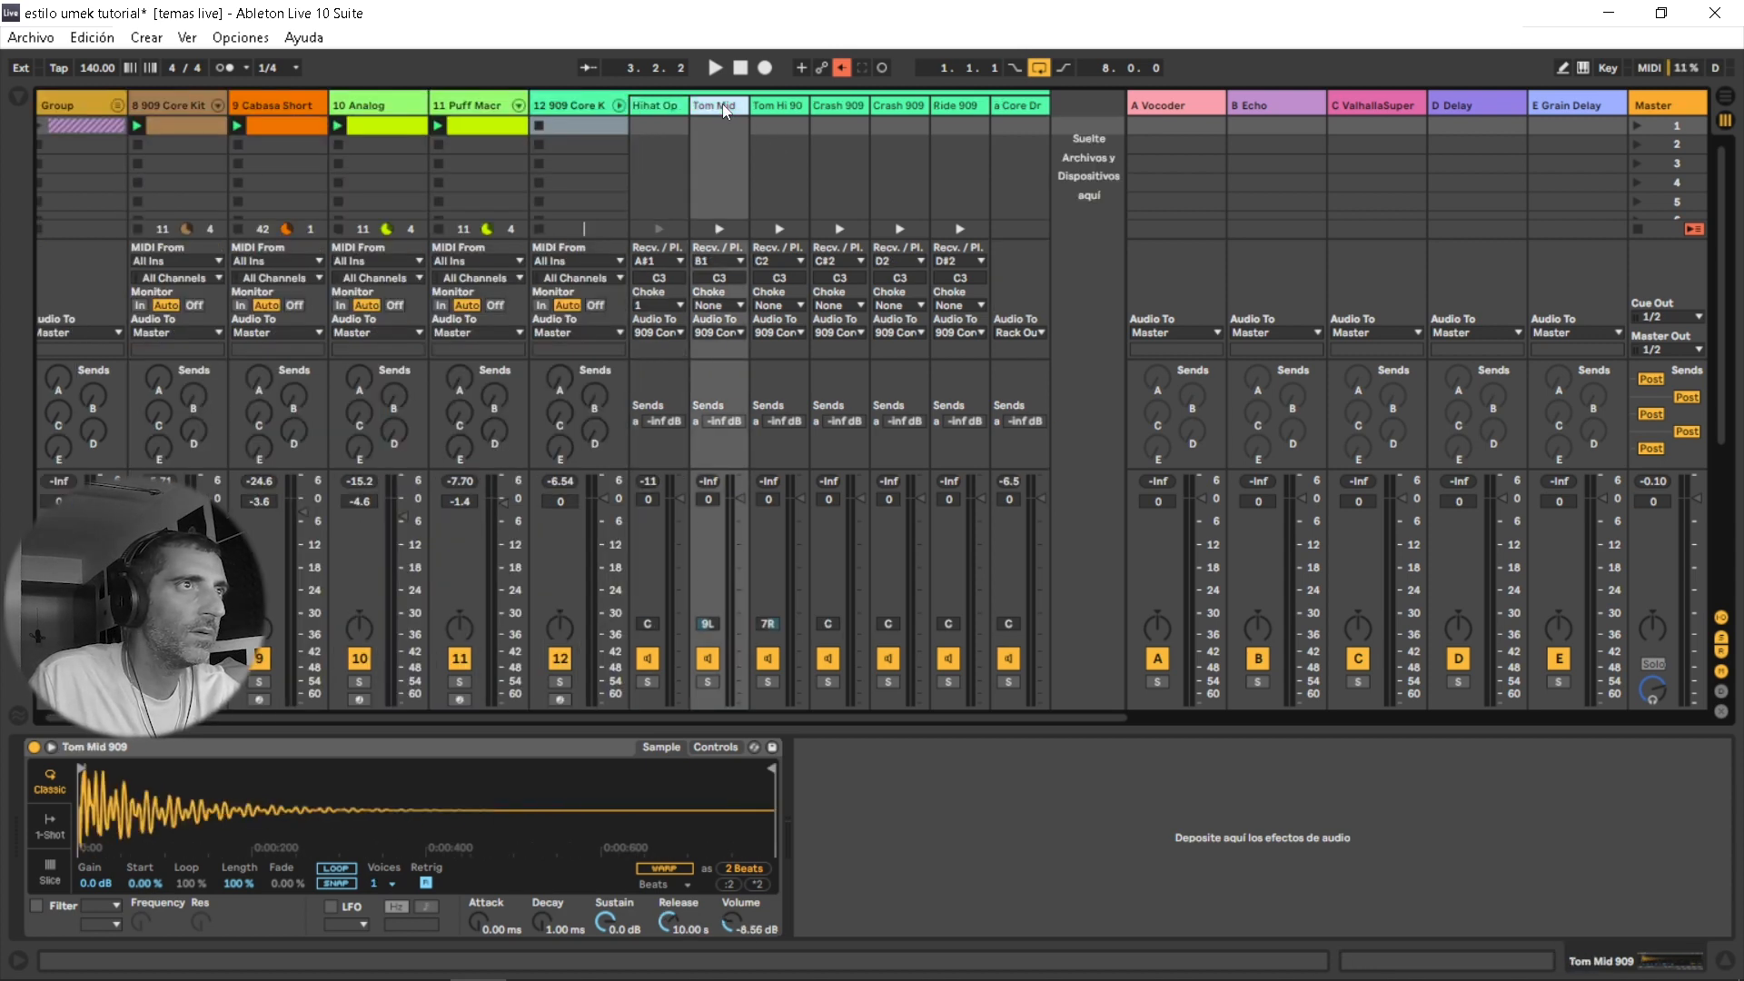
{"action": "left_click", "coordinate": [955, 106]}
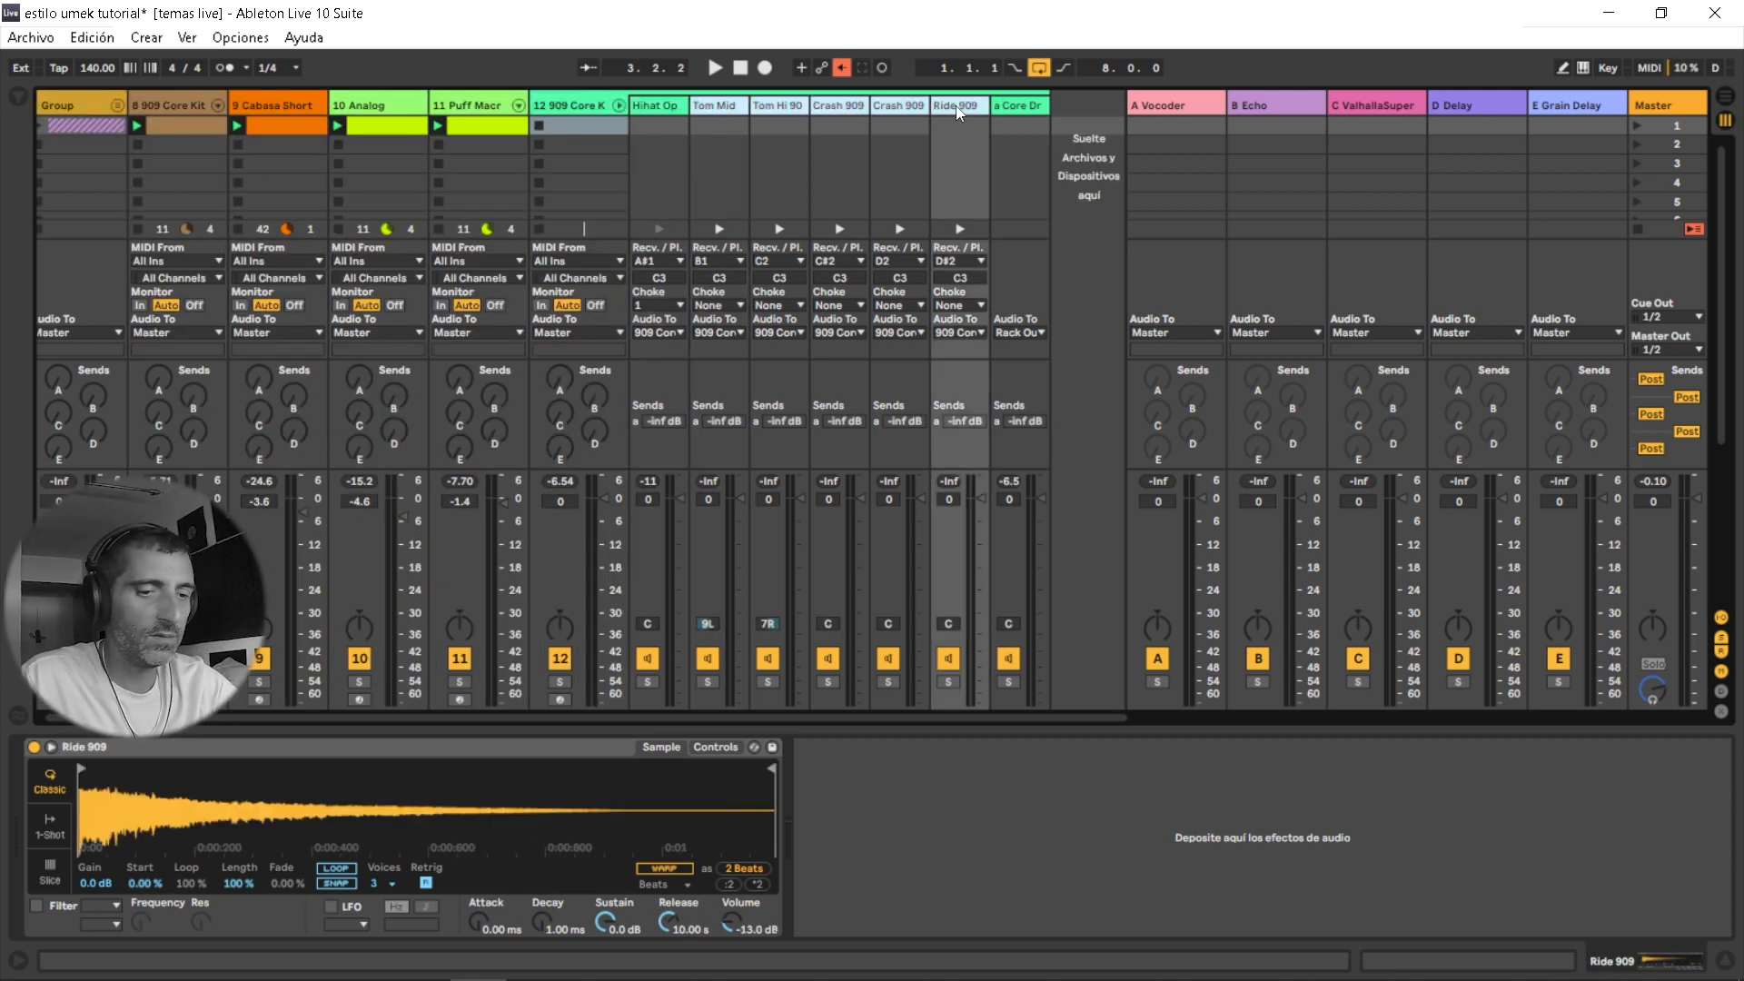
{"action": "key", "text": "Delete"}
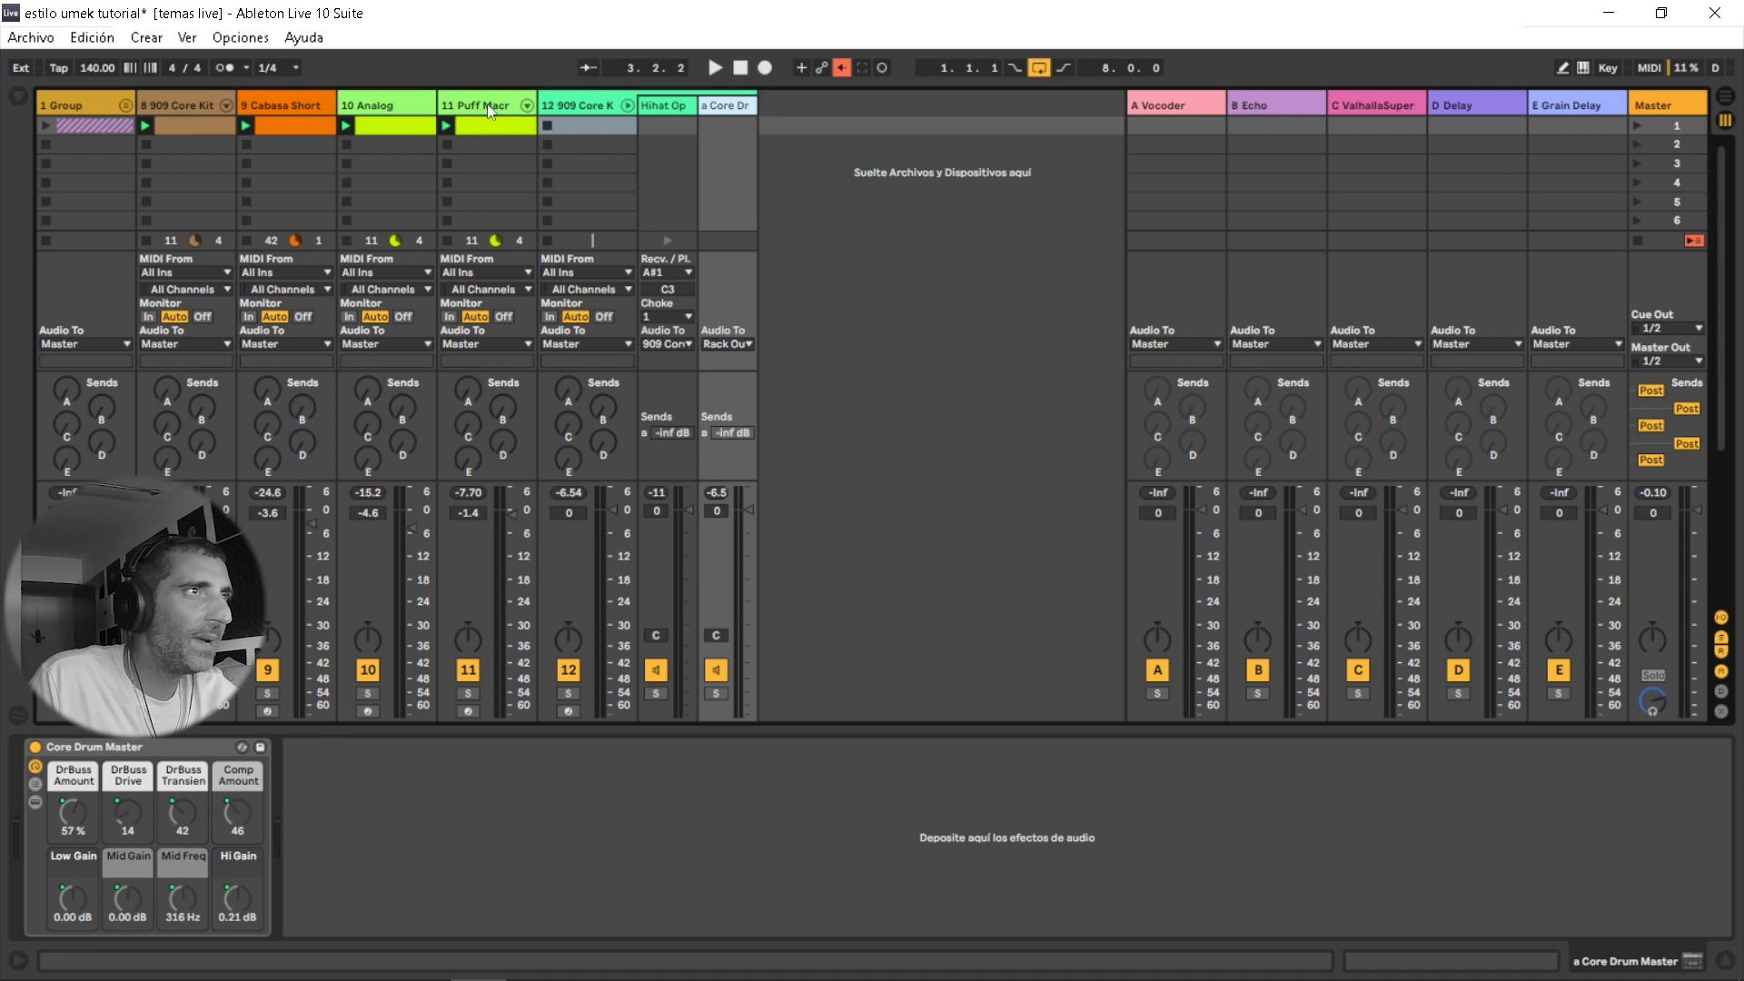
Examine the chains of track 8 909 Core Kit and the note pattern in its clip.
{"action": "left_click", "coordinate": [225, 106]}
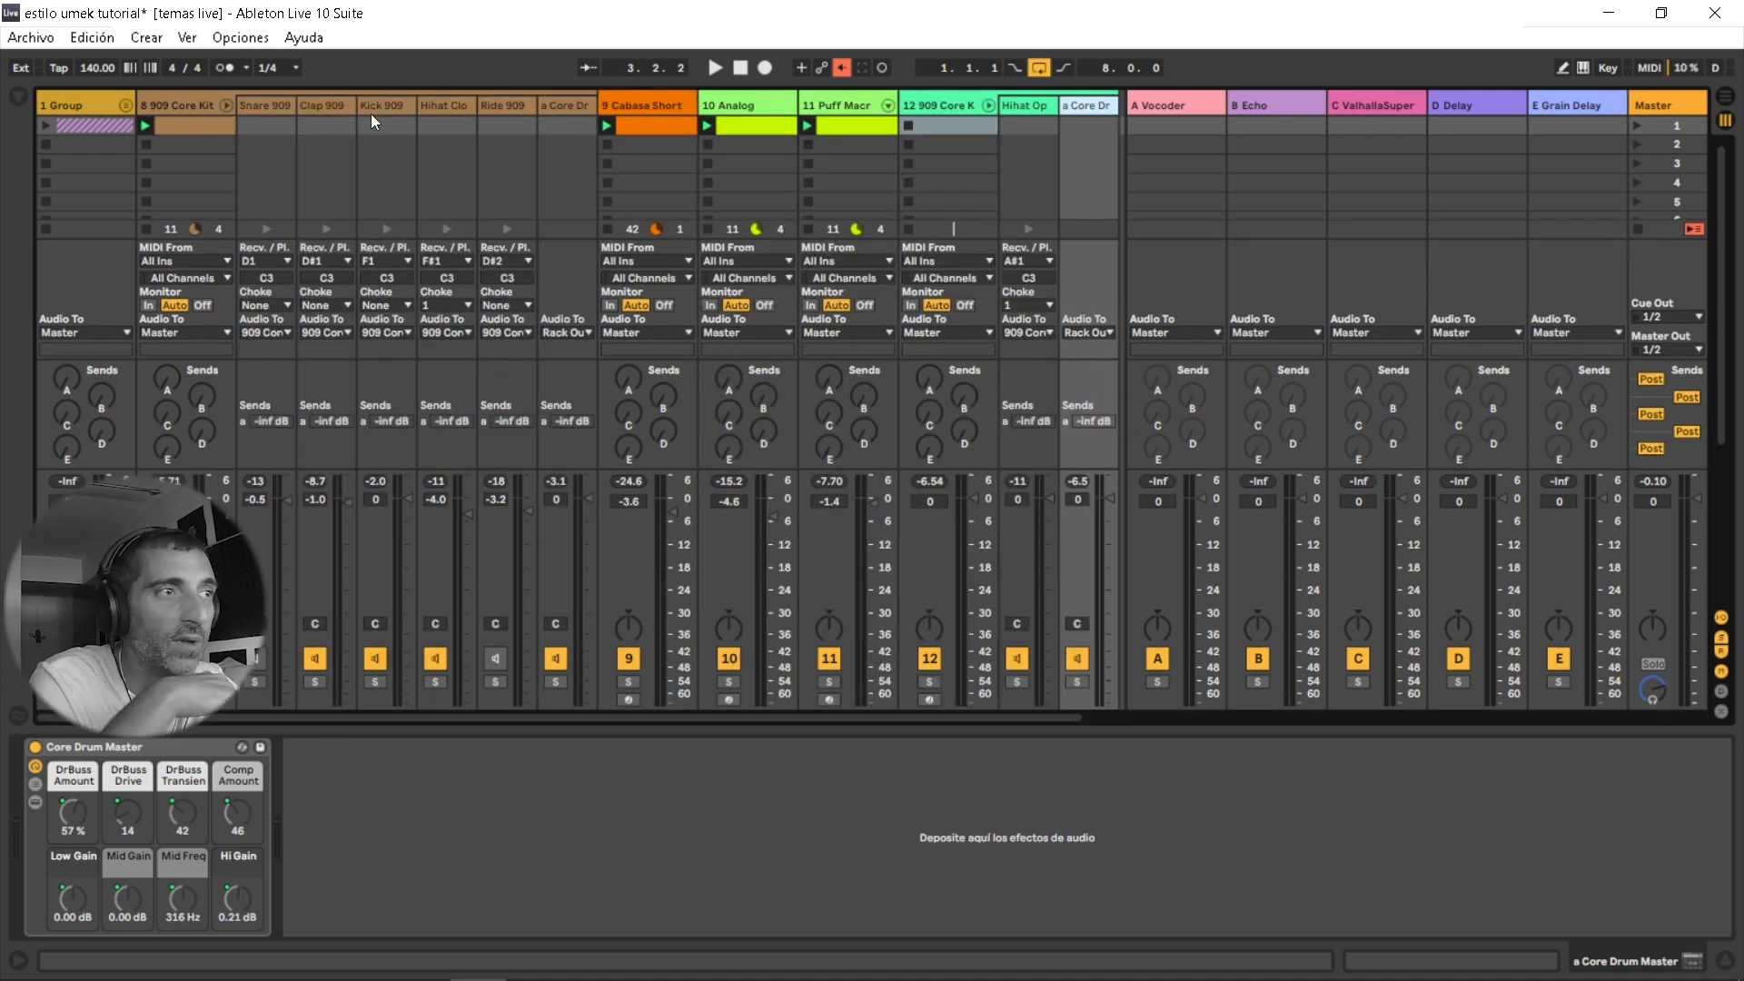
{"action": "double_click", "coordinate": [198, 124]}
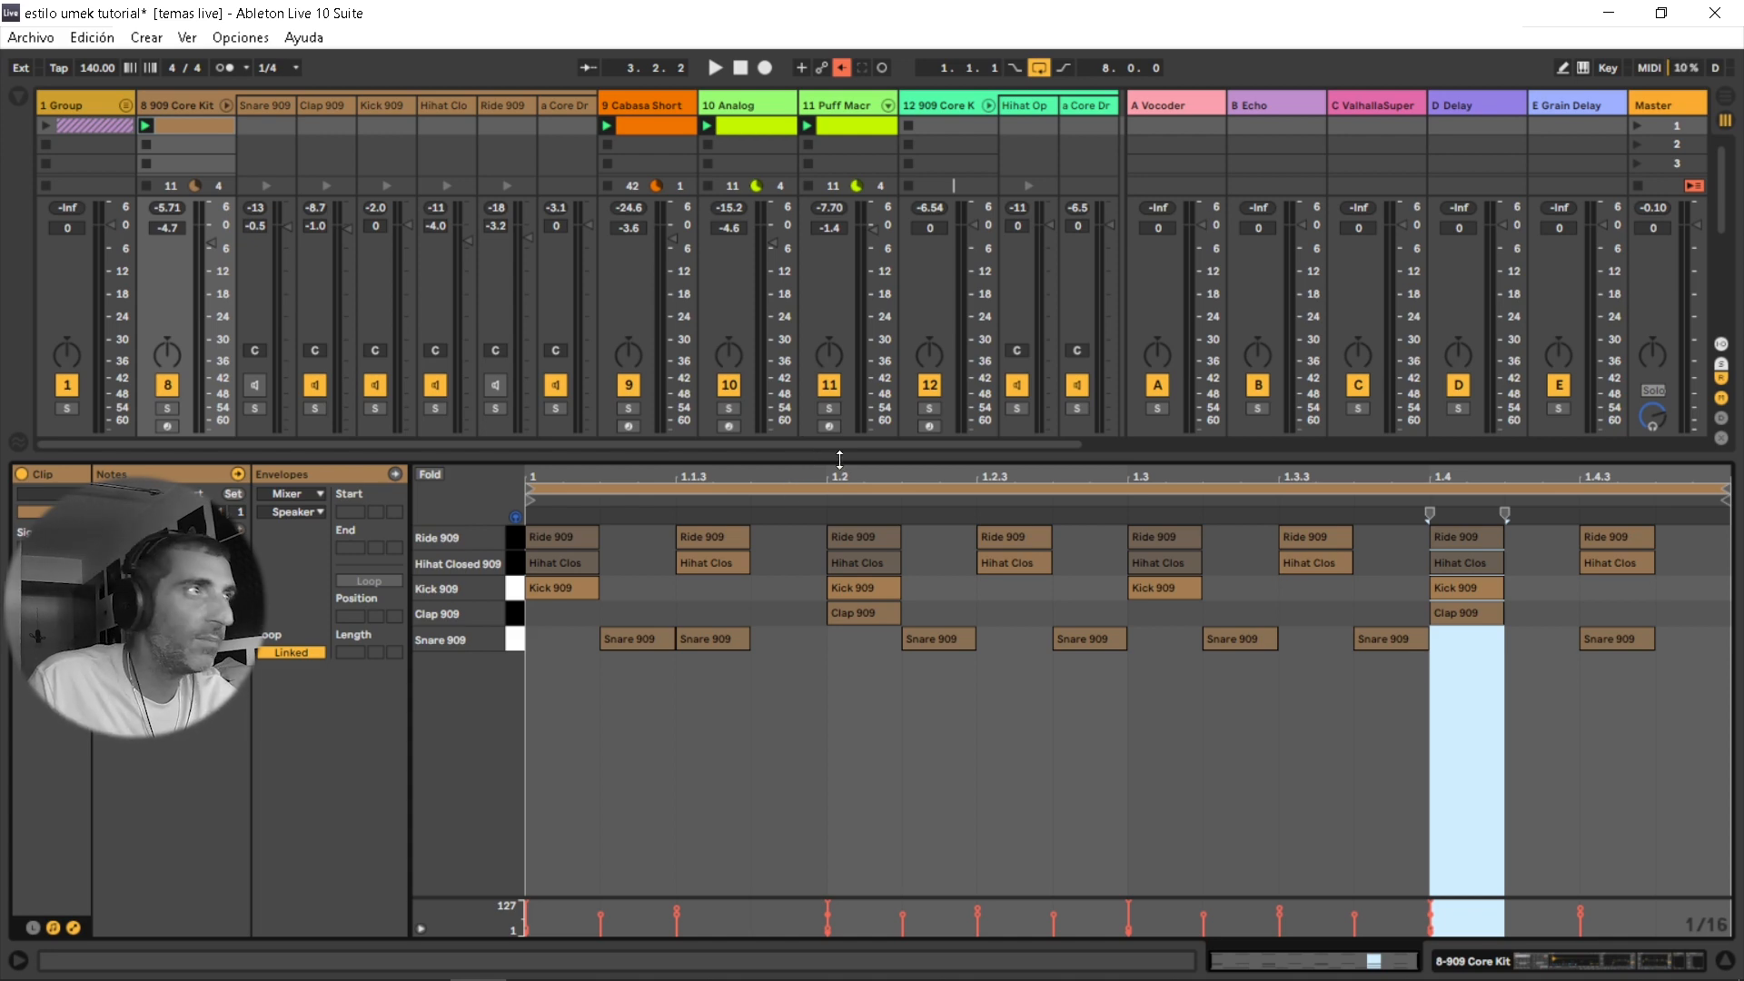
{"action": "left_click_drag", "start_coordinate": [839, 461], "coordinate": [818, 738]}
Create and launch an empty clip in the first slot of track 12 909 Core Kit, with the track volume at -12.6 dB.
{"action": "double_click", "coordinate": [596, 125]}
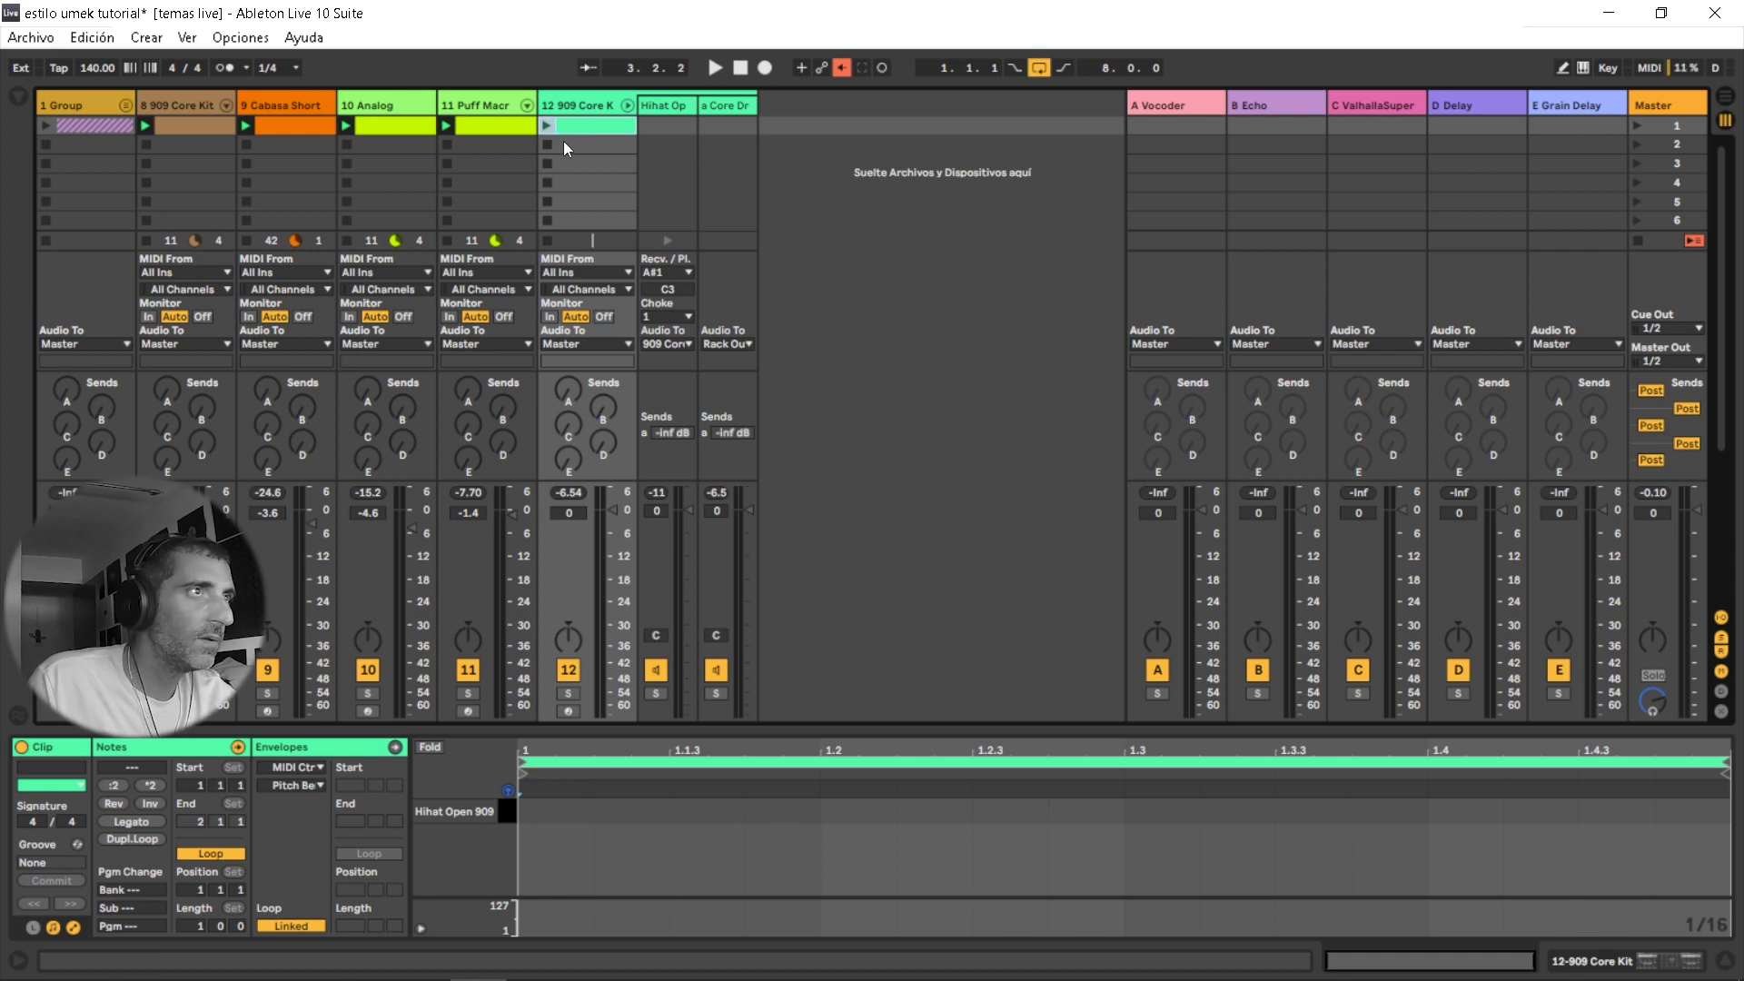
{"action": "left_click", "coordinate": [550, 123]}
{"action": "left_click_drag", "start_coordinate": [569, 512], "coordinate": [568, 540]}
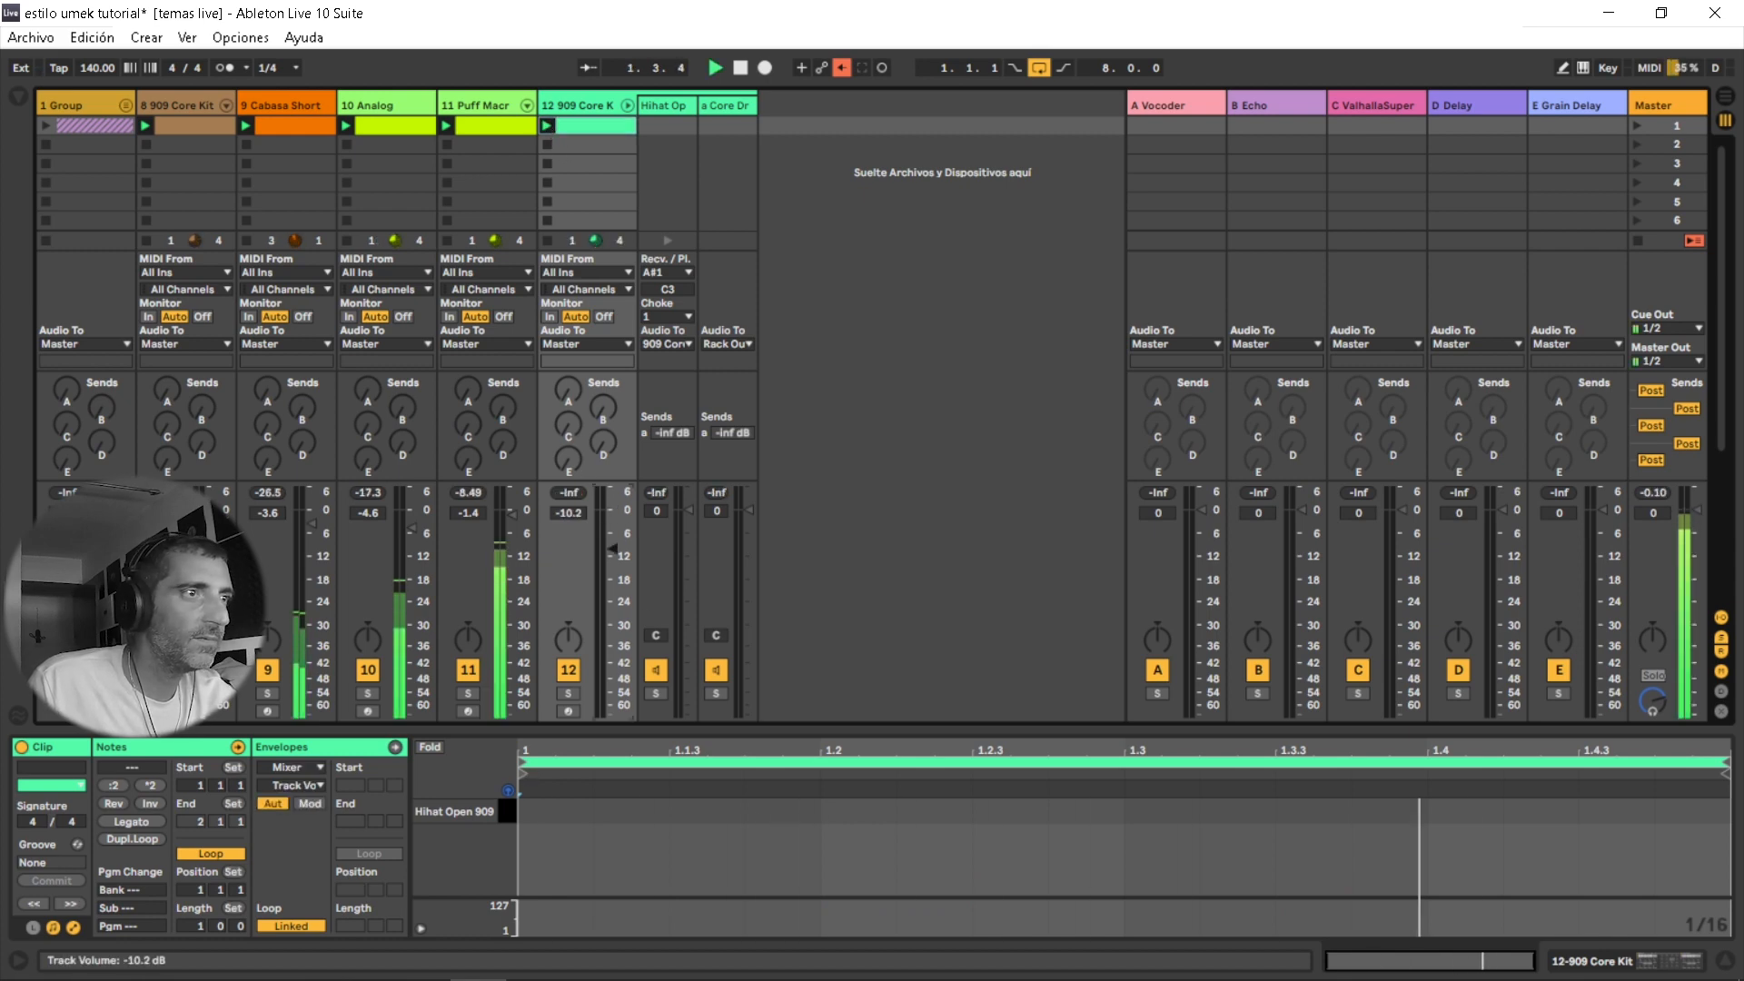
Enter Hihat Open 909 notes at 1.1.3 and 1.2.3 and duplicate the pair to 1.3.3 and 1.4.3.
{"action": "double_click", "coordinate": [723, 815]}
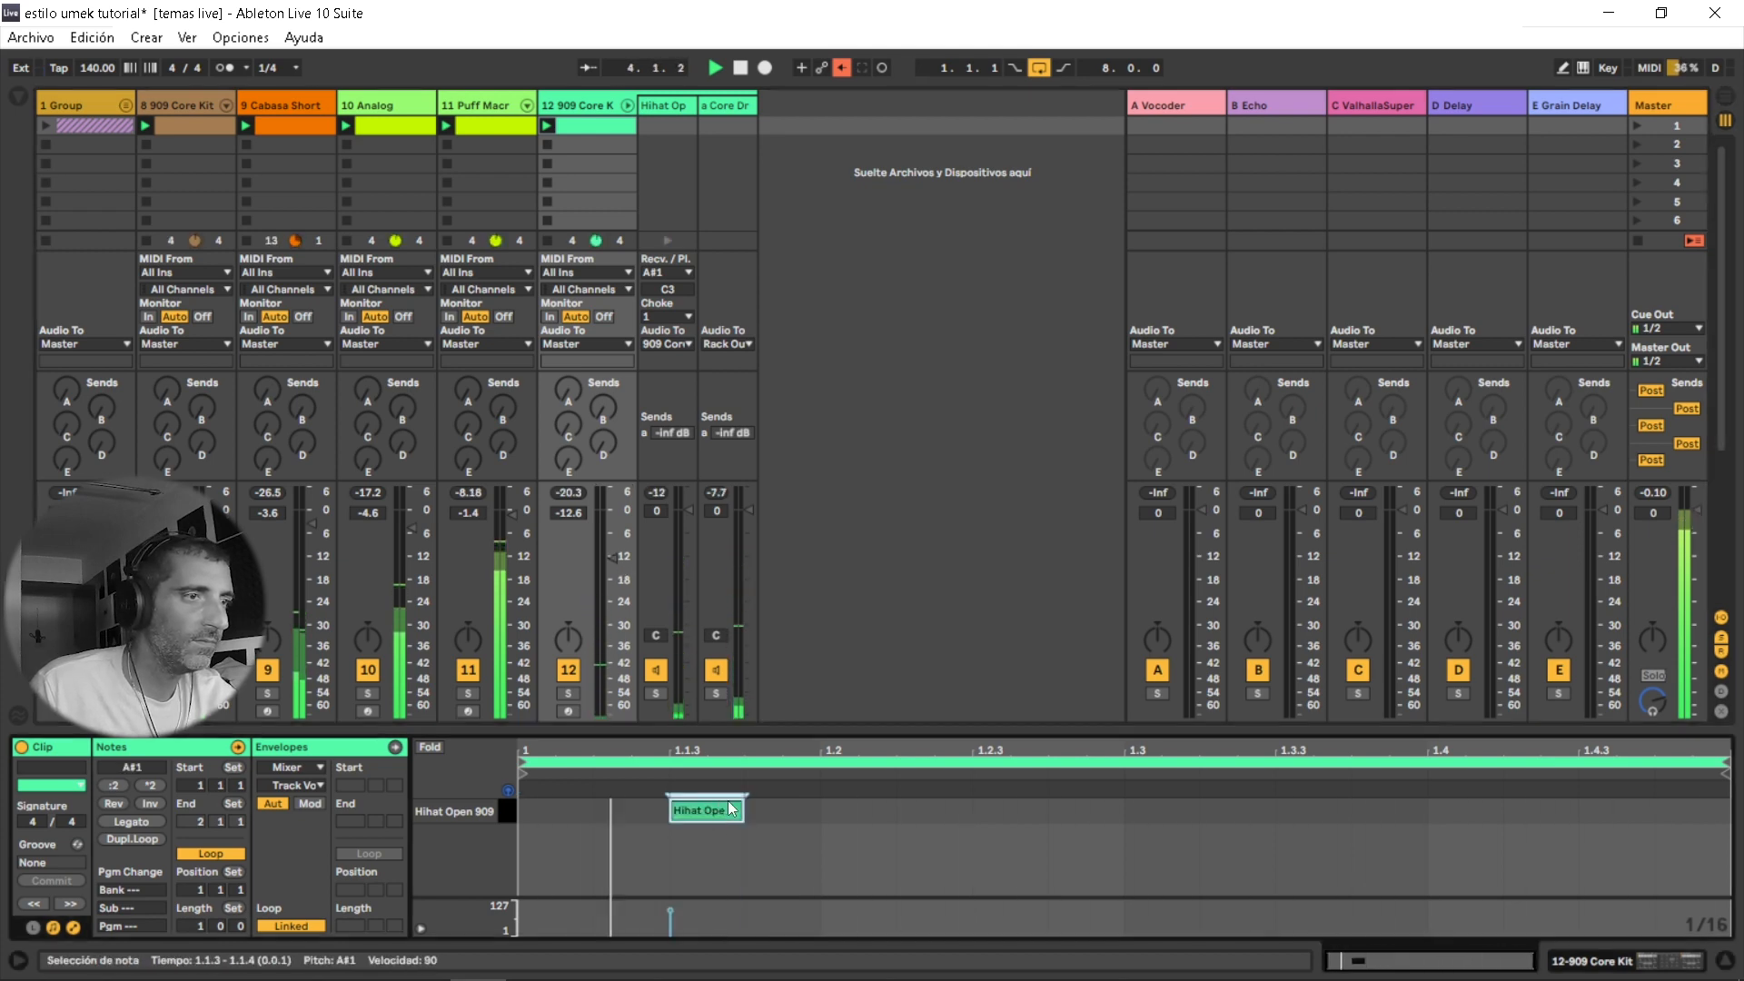
{"action": "double_click", "coordinate": [952, 812]}
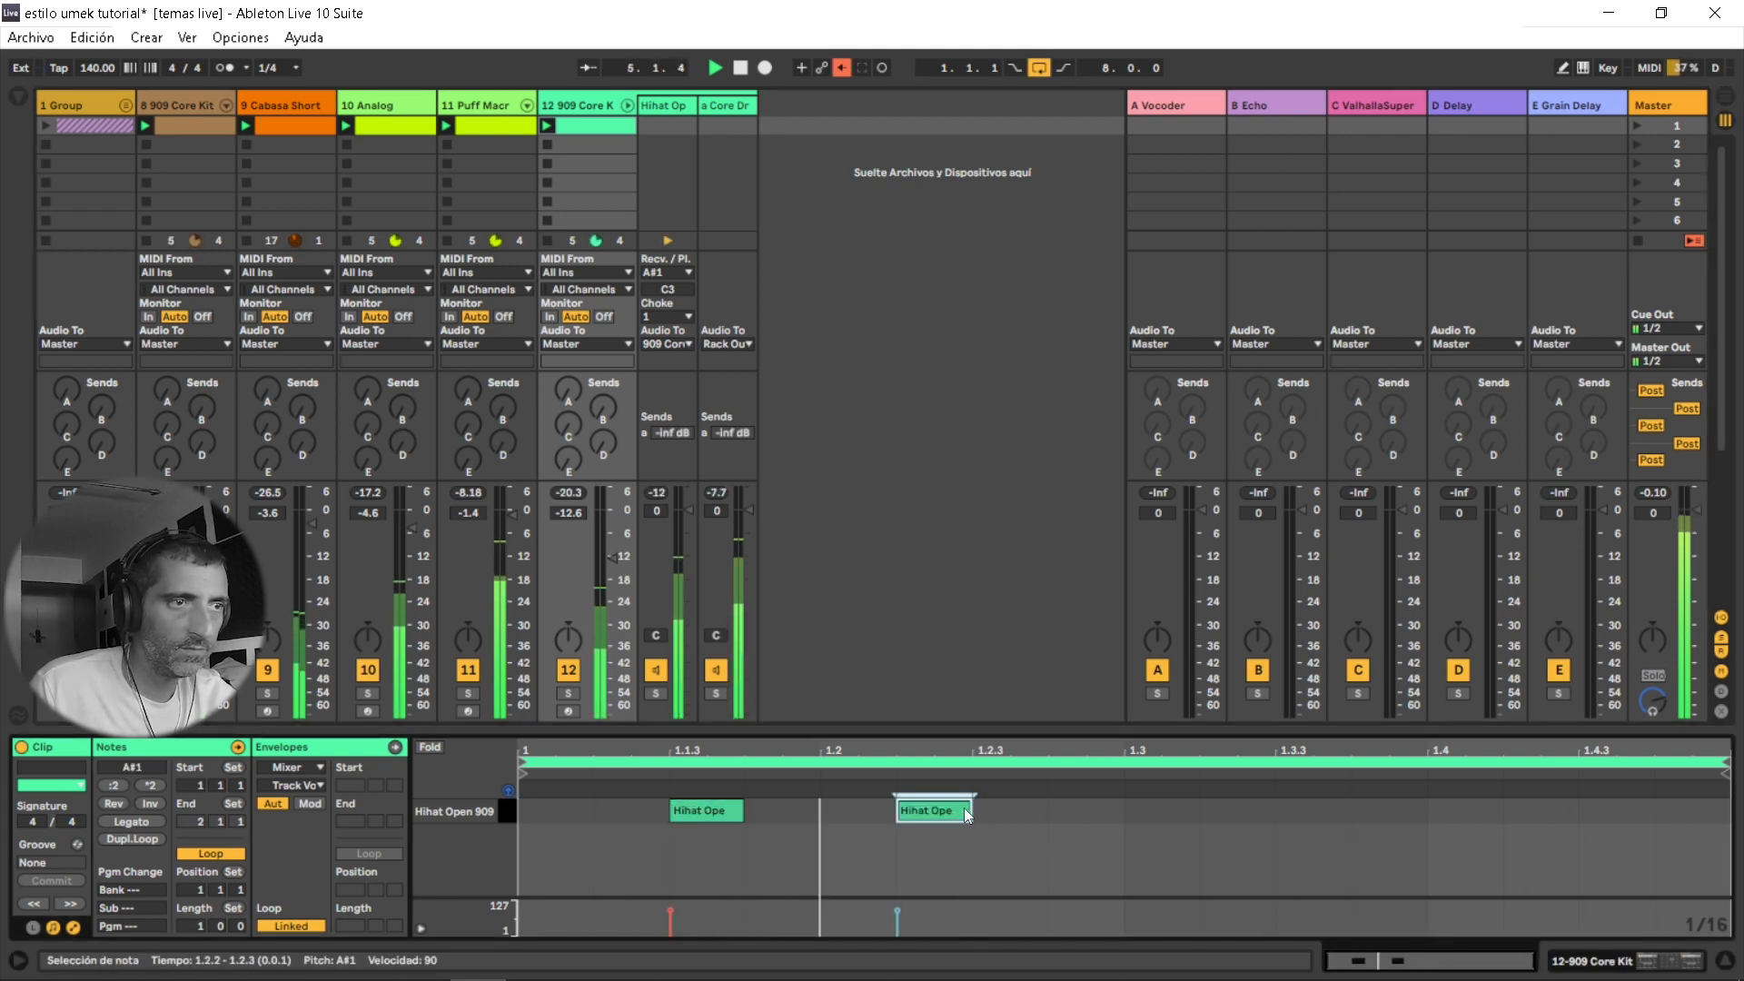
{"action": "left_click_drag", "start_coordinate": [946, 810], "coordinate": [1013, 808]}
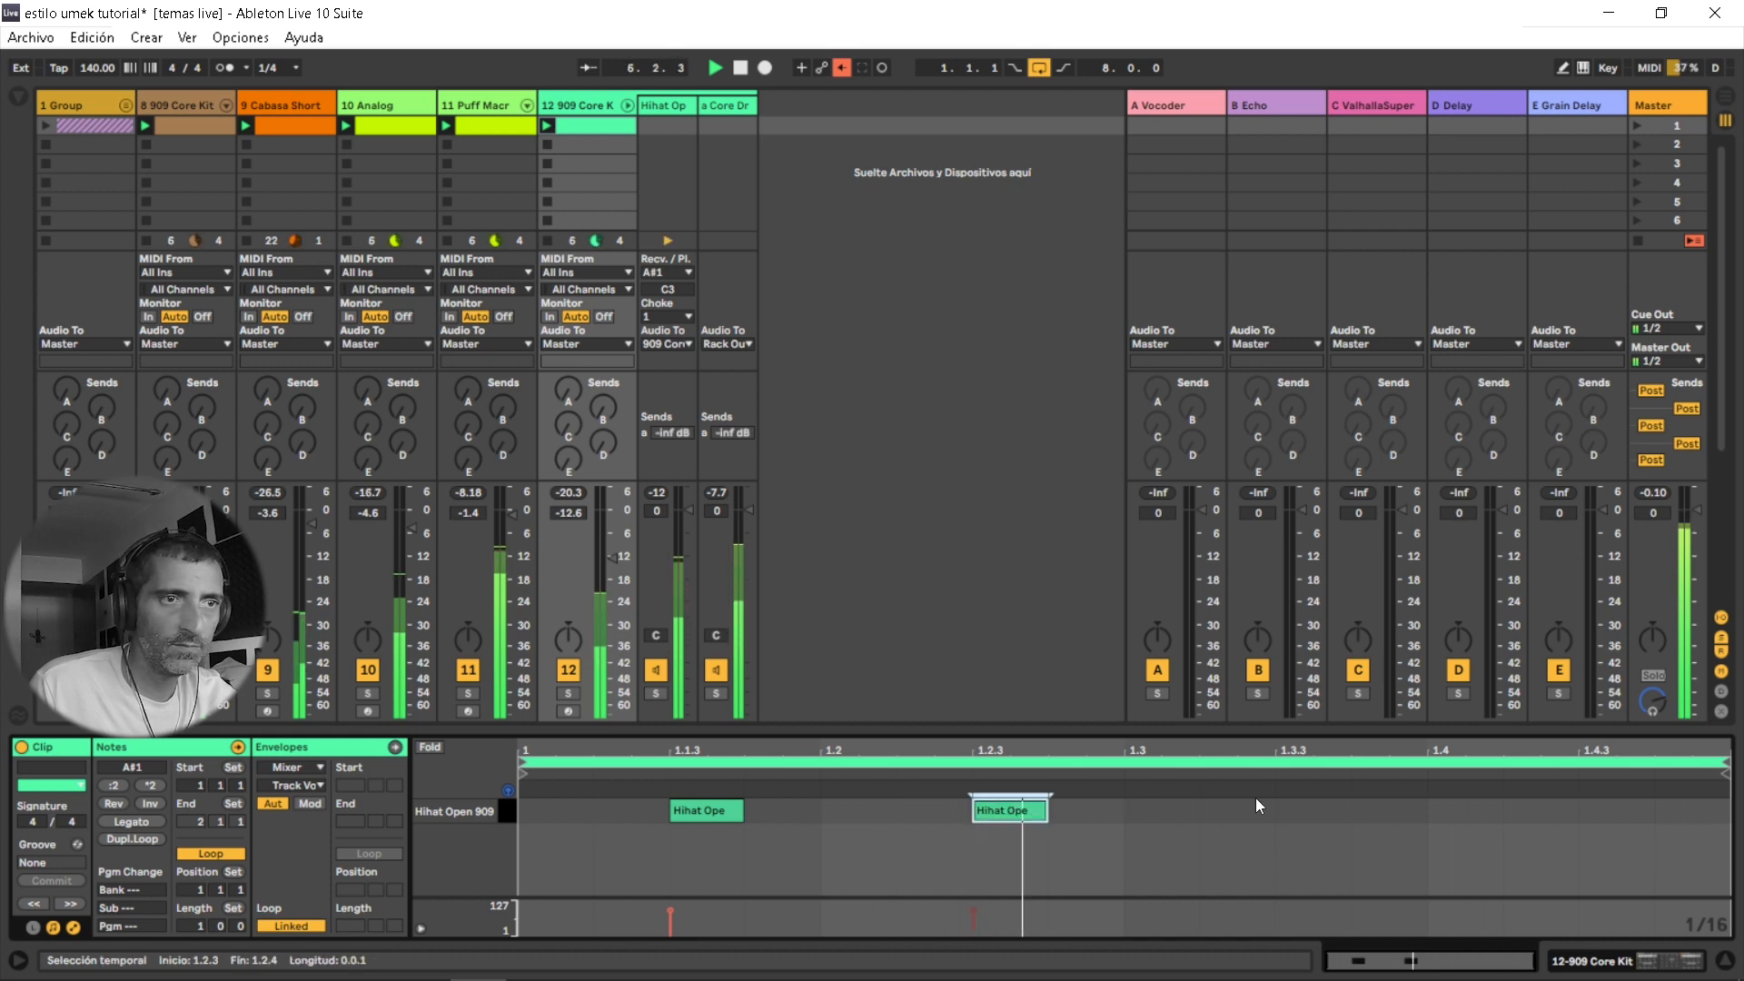
{"action": "left_click_drag", "start_coordinate": [1122, 807], "coordinate": [494, 802]}
{"action": "key", "text": "ctrl+d"}
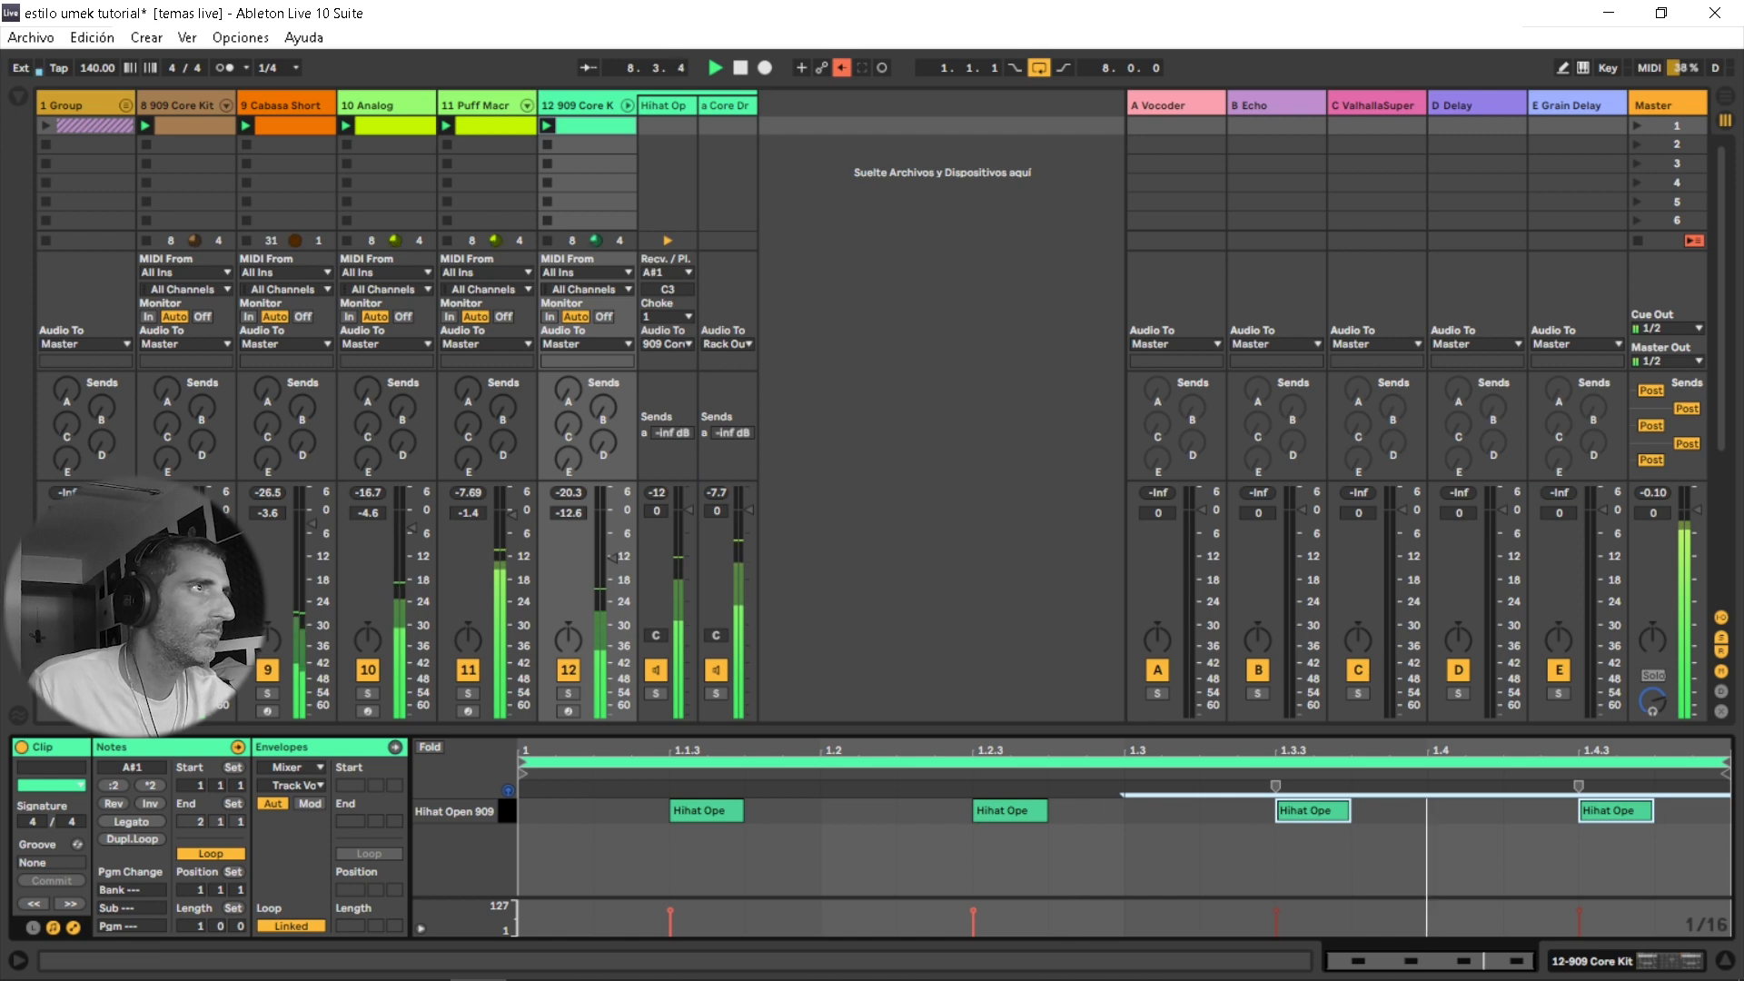
Mute the Kick 909 chain of track 8 and raise track 12 909 Core Kit's volume to -2.5 dB.
{"action": "left_click", "coordinate": [227, 108]}
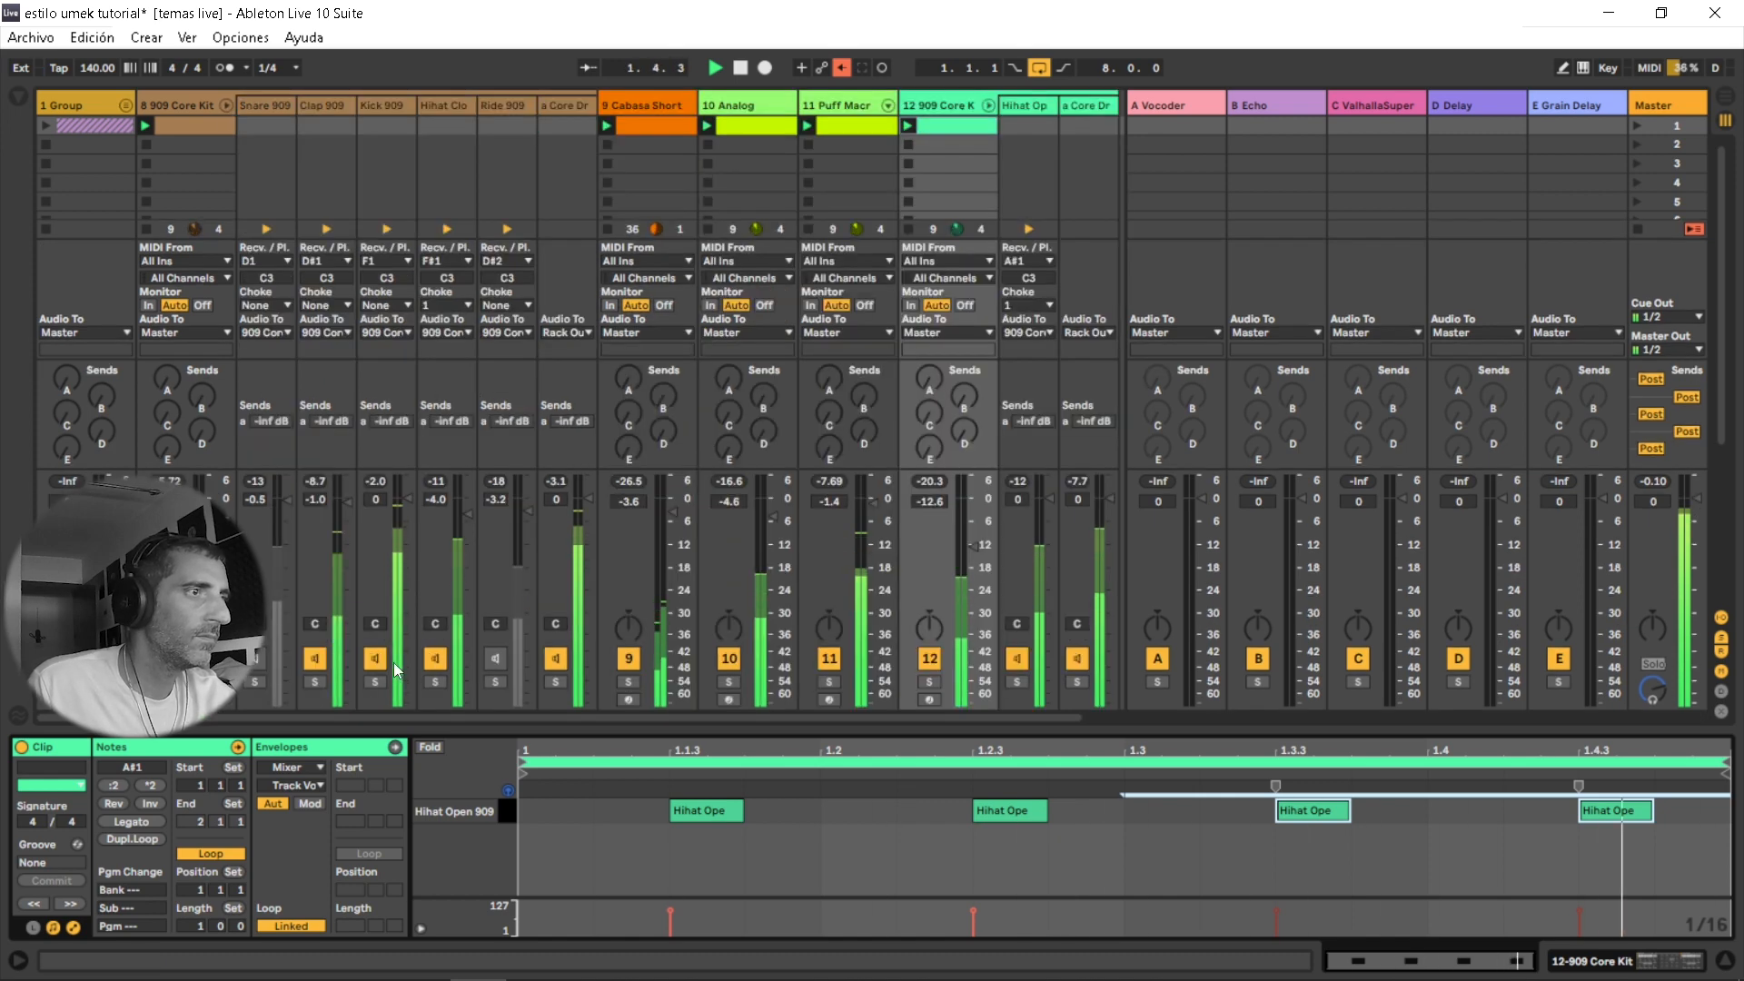
{"action": "left_click_drag", "start_coordinate": [752, 716], "coordinate": [989, 720]}
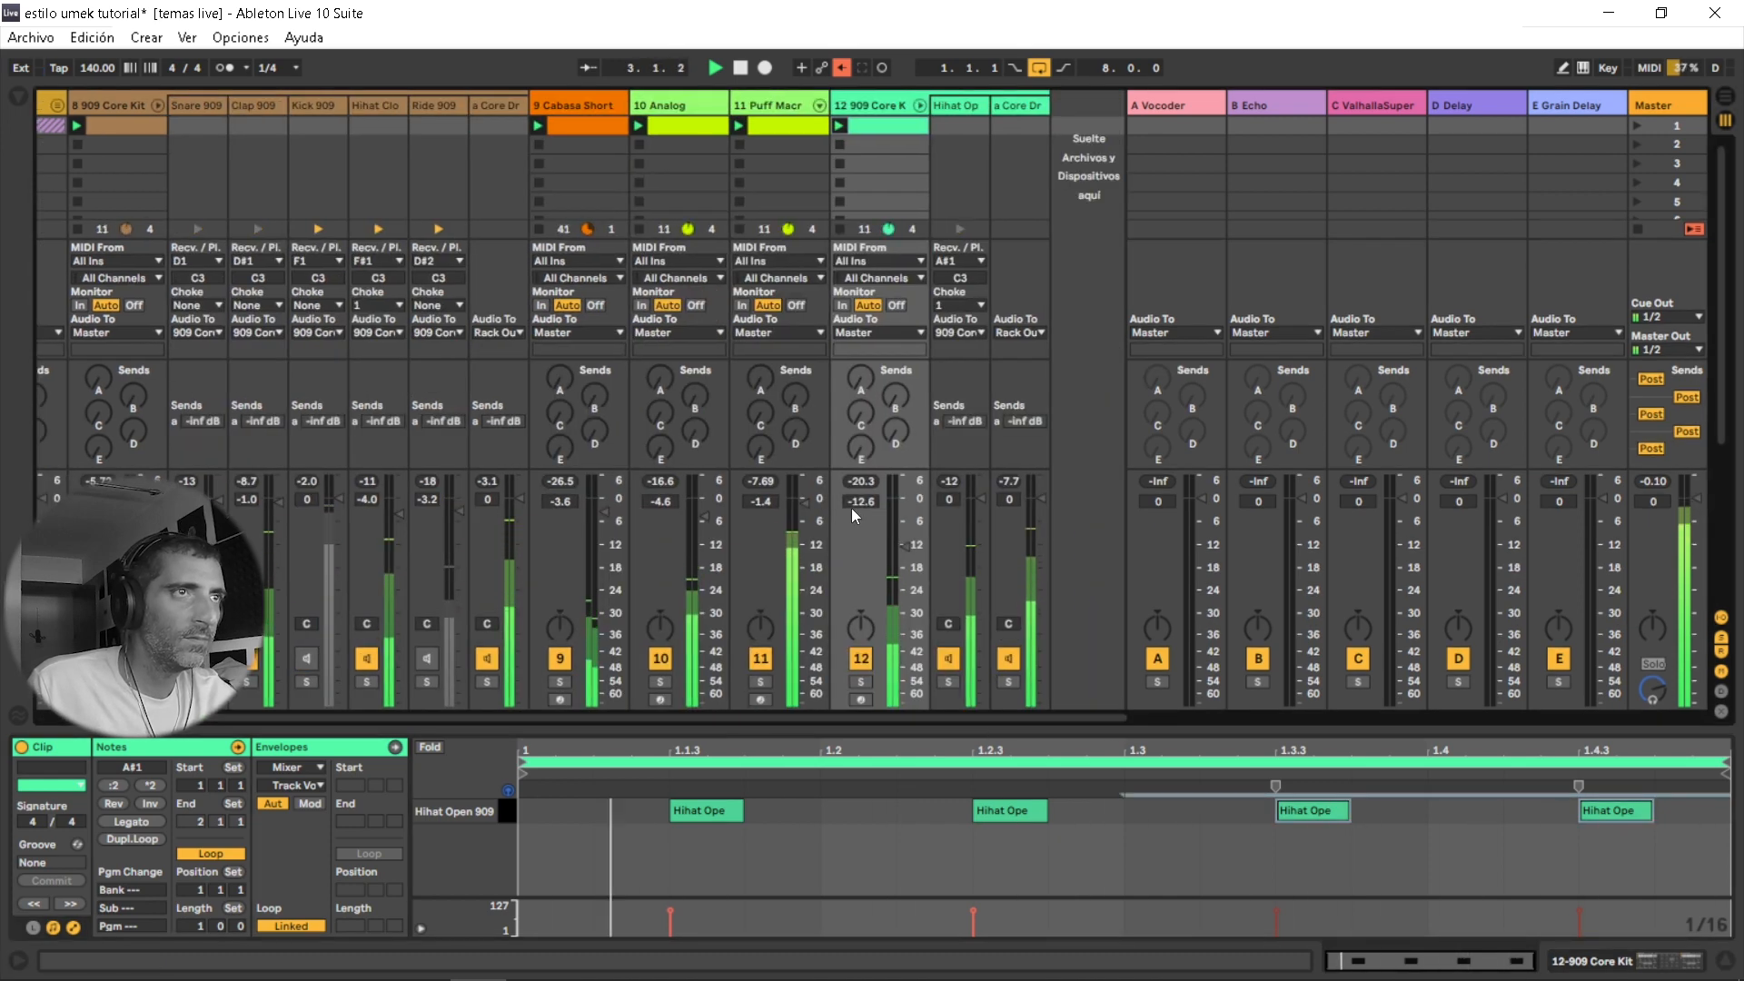
{"action": "left_click_drag", "start_coordinate": [913, 549], "coordinate": [906, 507]}
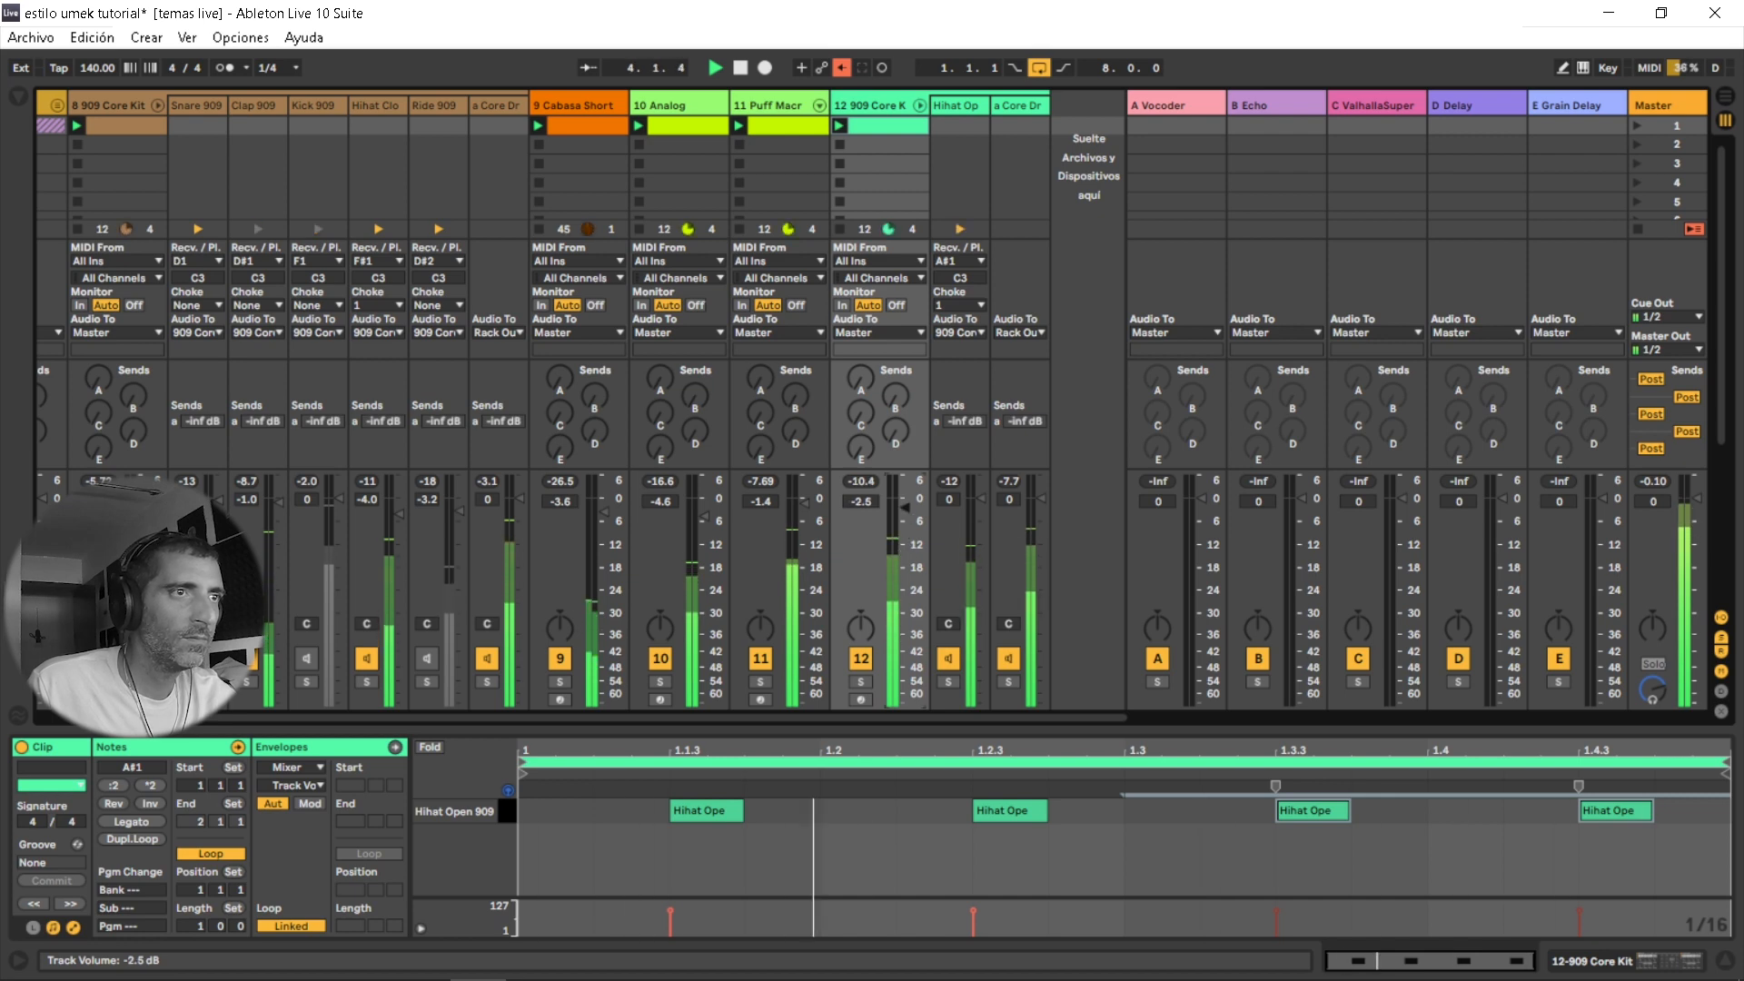
Add the EQ Eight from the Favoritos collection to track 12 and move it into the Hihat Open 909 pad's chain.
{"action": "left_click", "coordinate": [864, 107]}
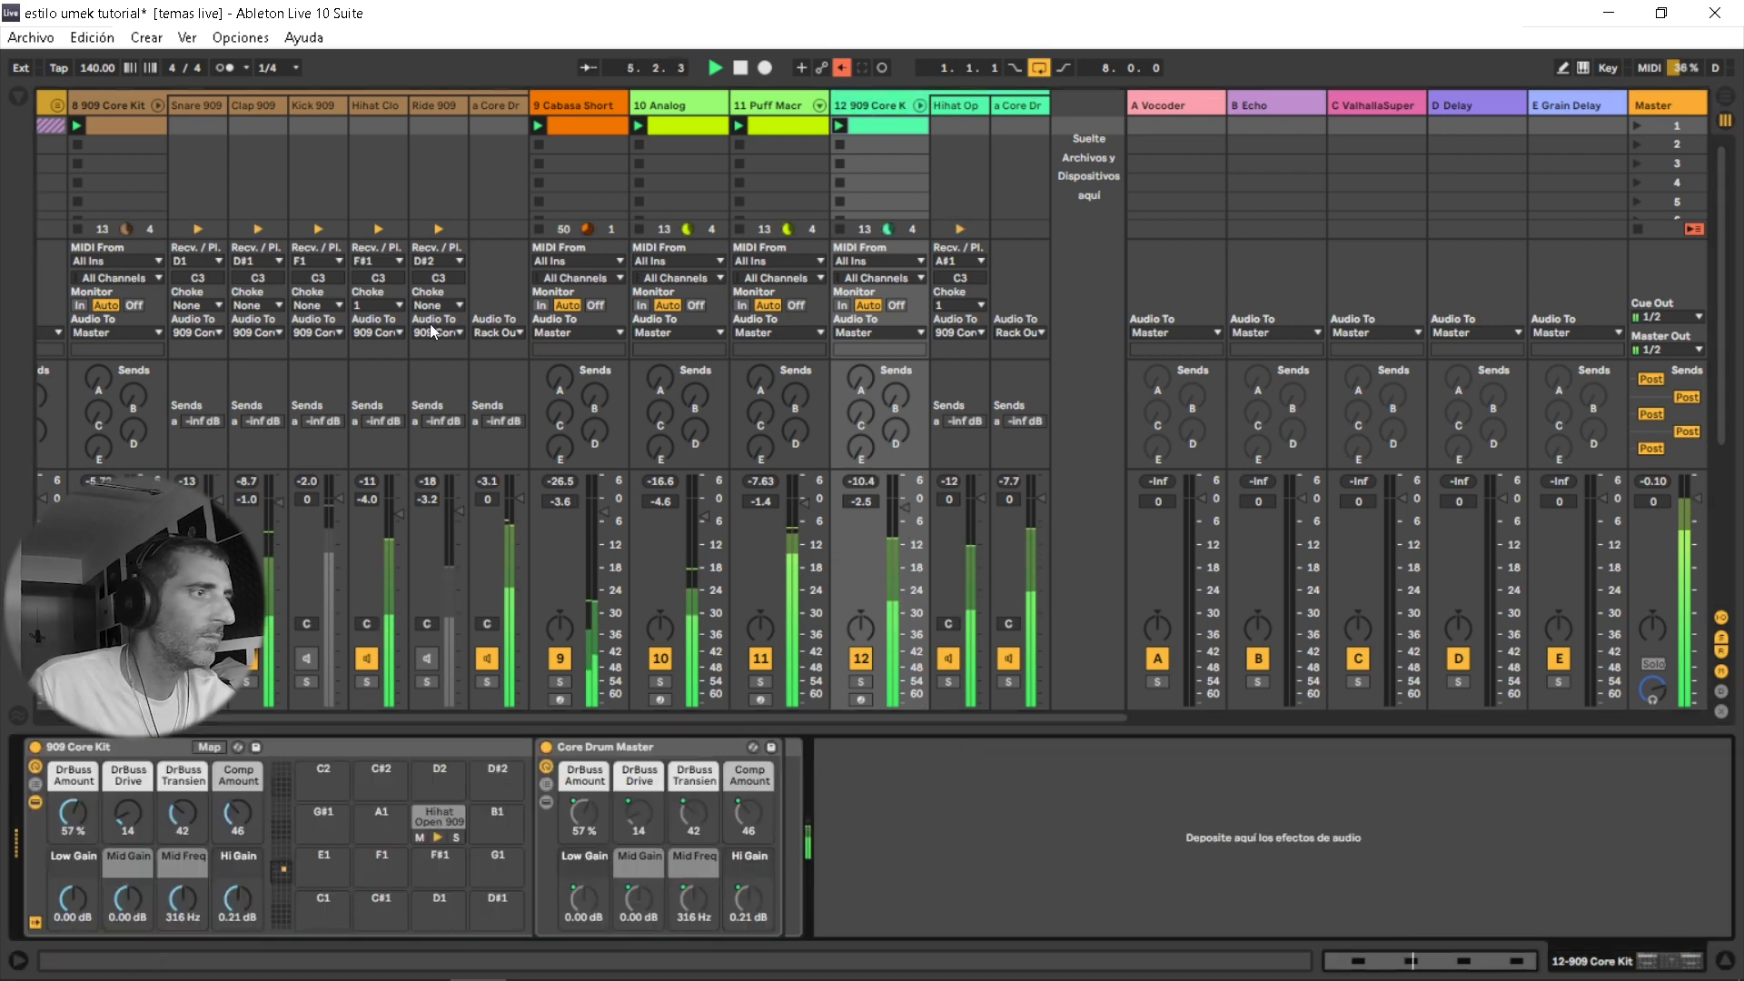
{"action": "left_click", "coordinate": [18, 96]}
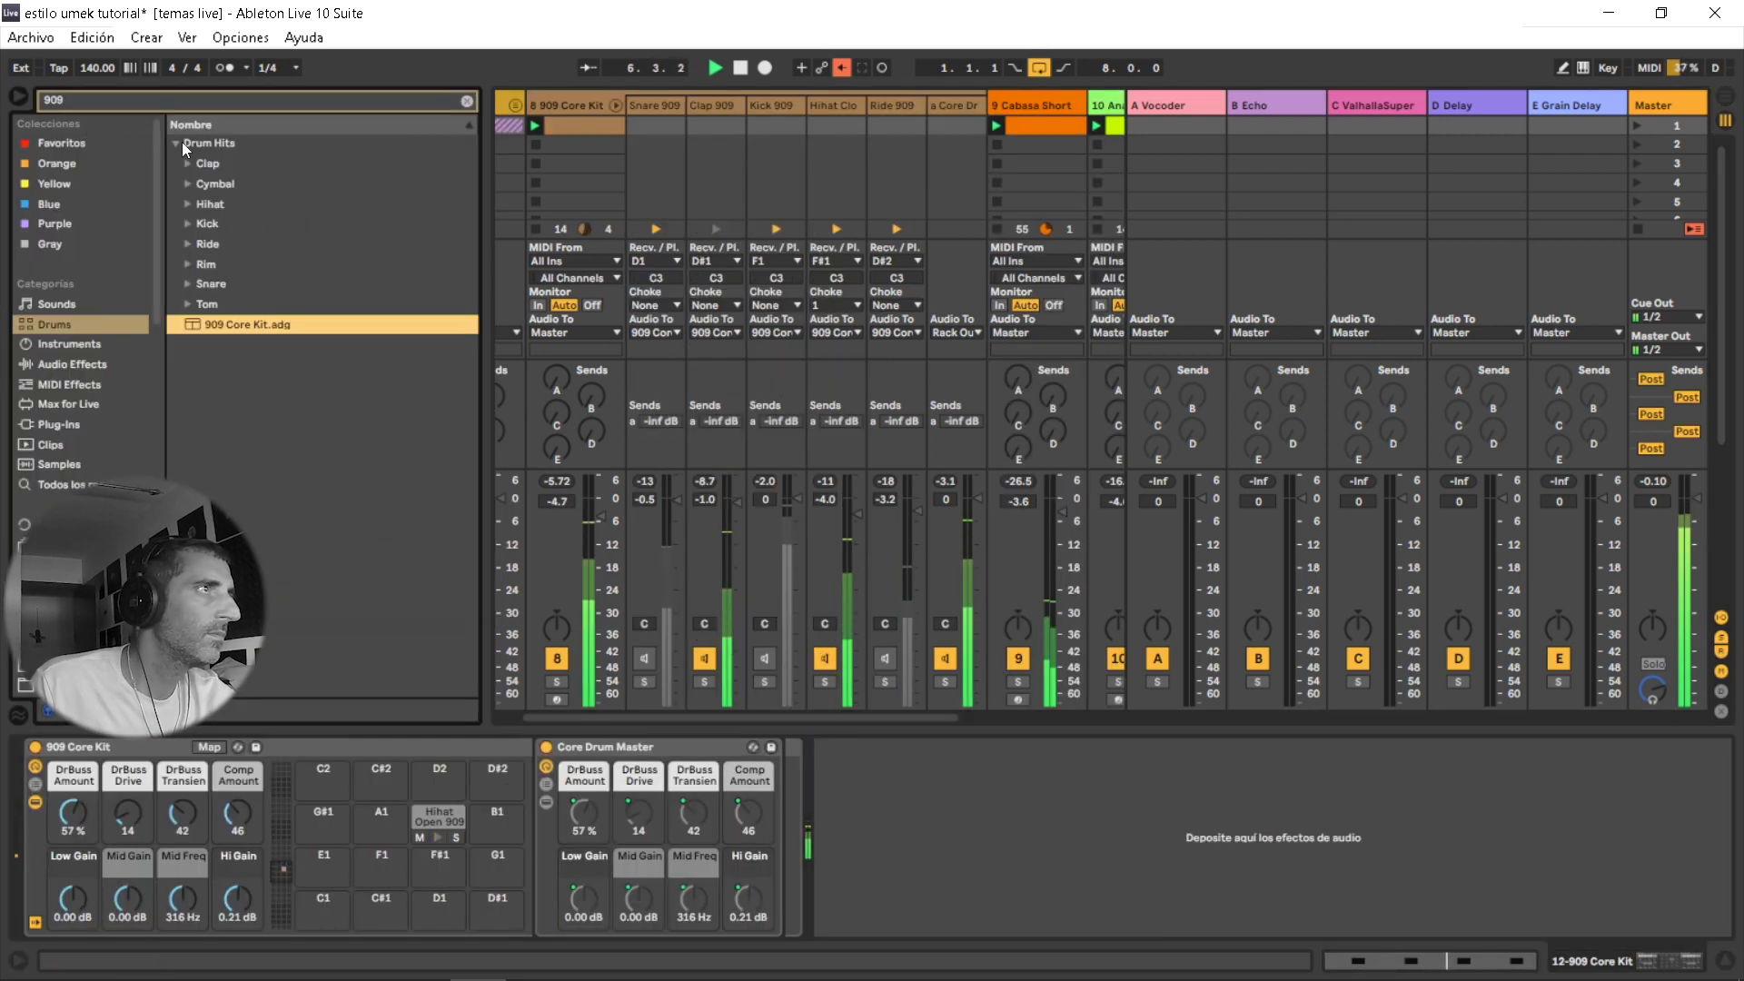
{"action": "left_click", "coordinate": [466, 100]}
{"action": "left_click", "coordinate": [57, 146]}
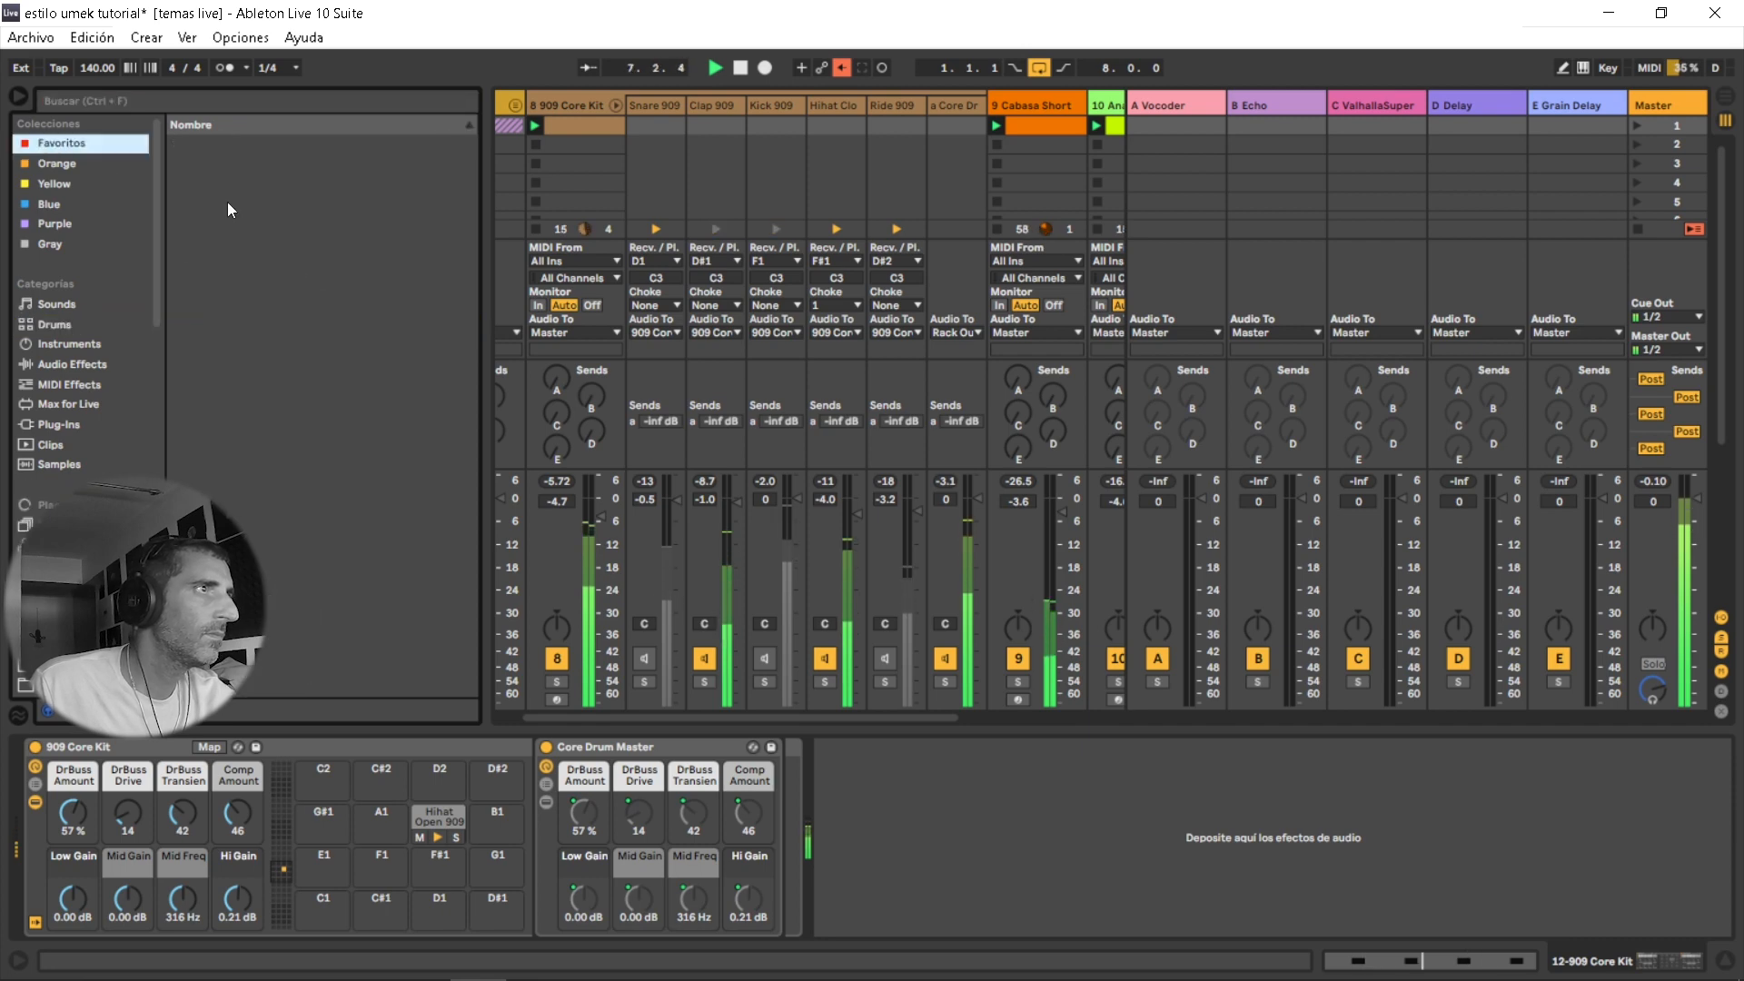
{"action": "left_click_drag", "start_coordinate": [240, 224], "coordinate": [1009, 863]}
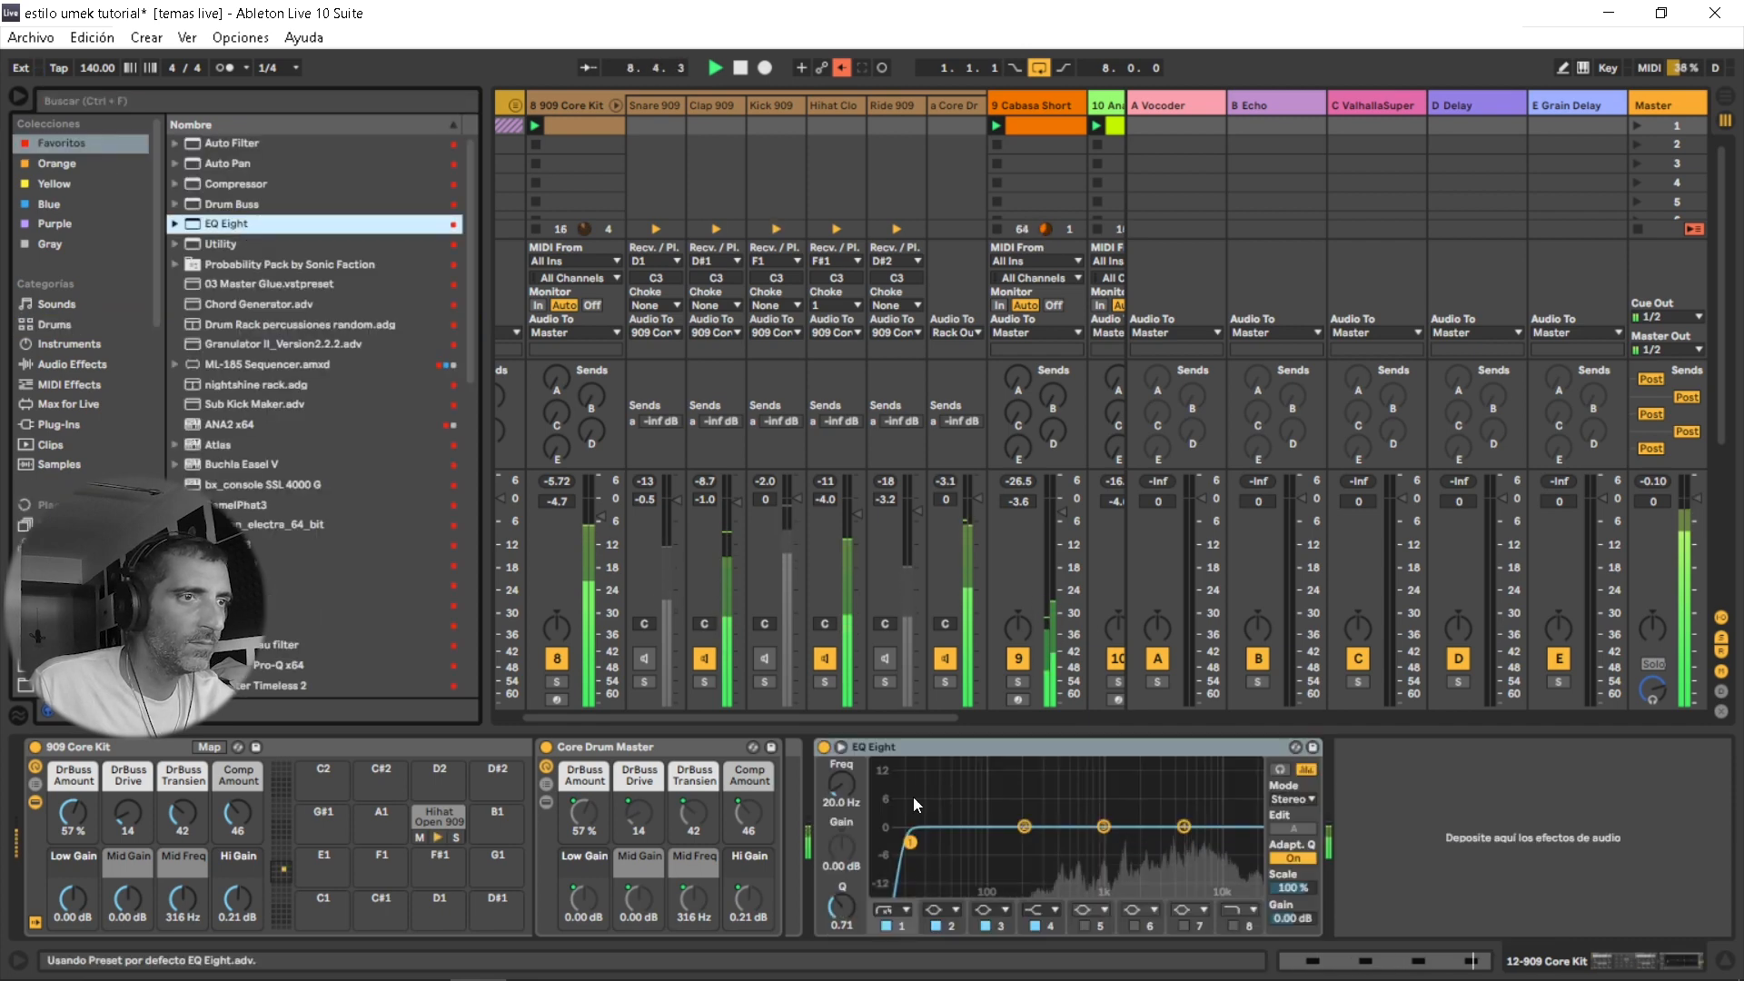
{"action": "left_click", "coordinate": [918, 742]}
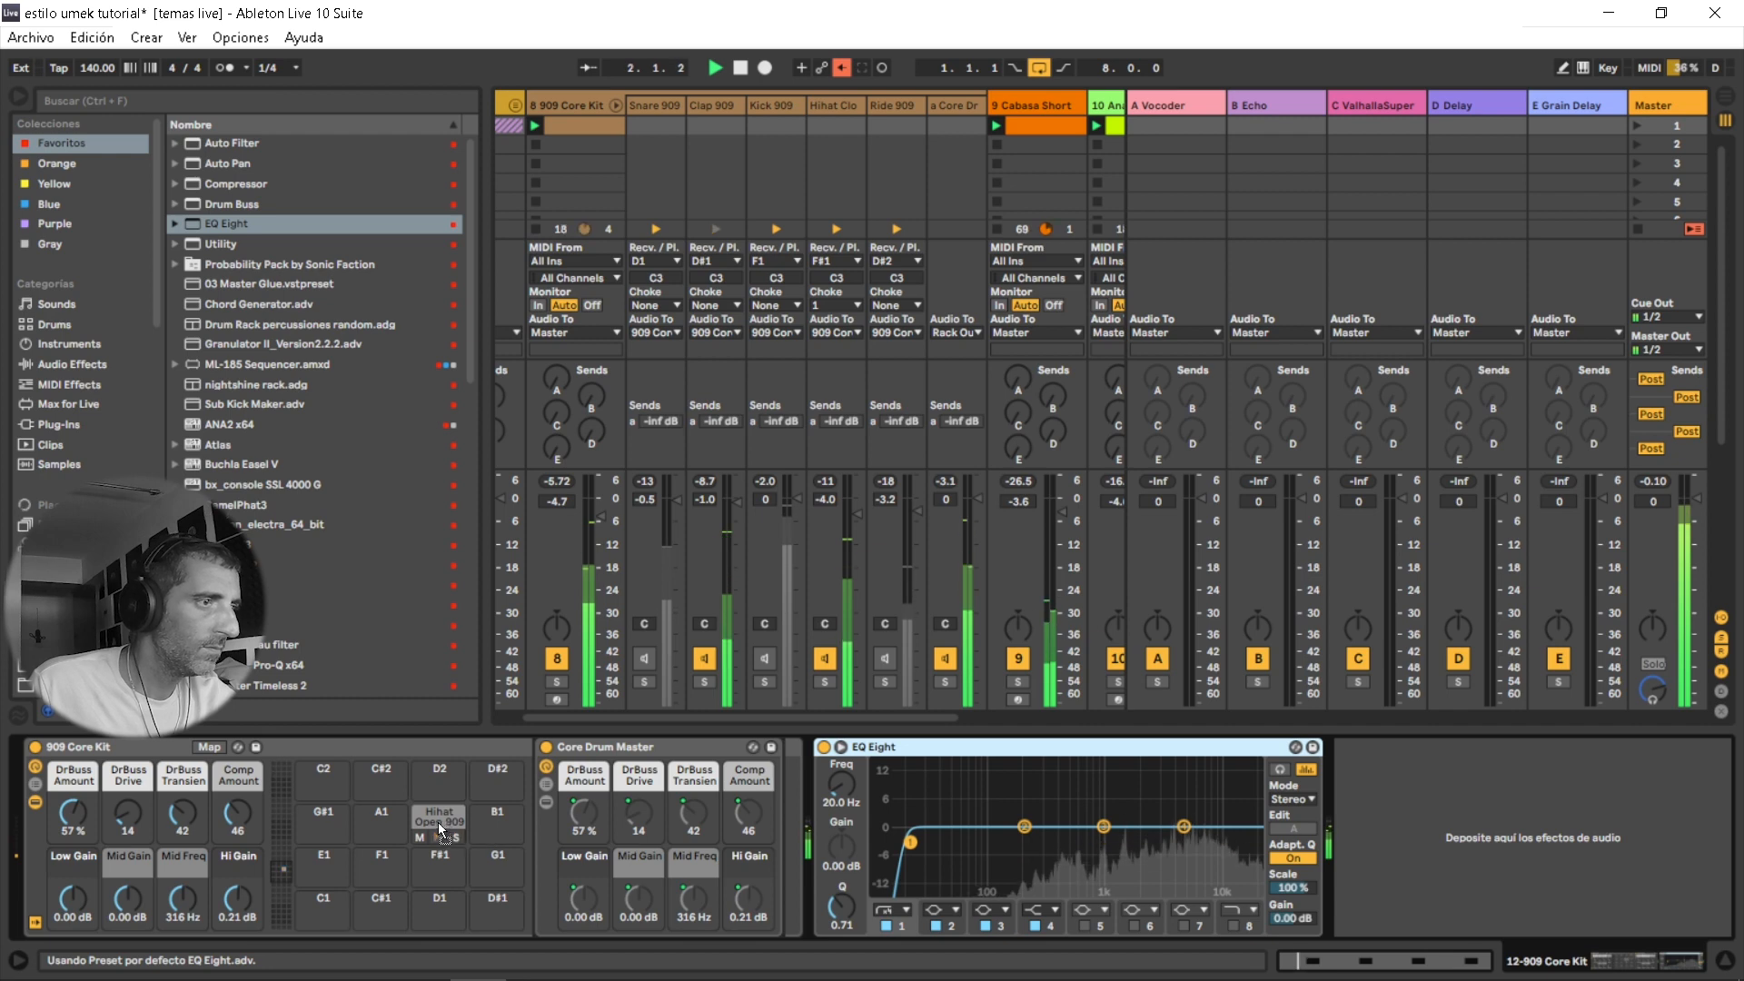
{"action": "key", "text": "Delete"}
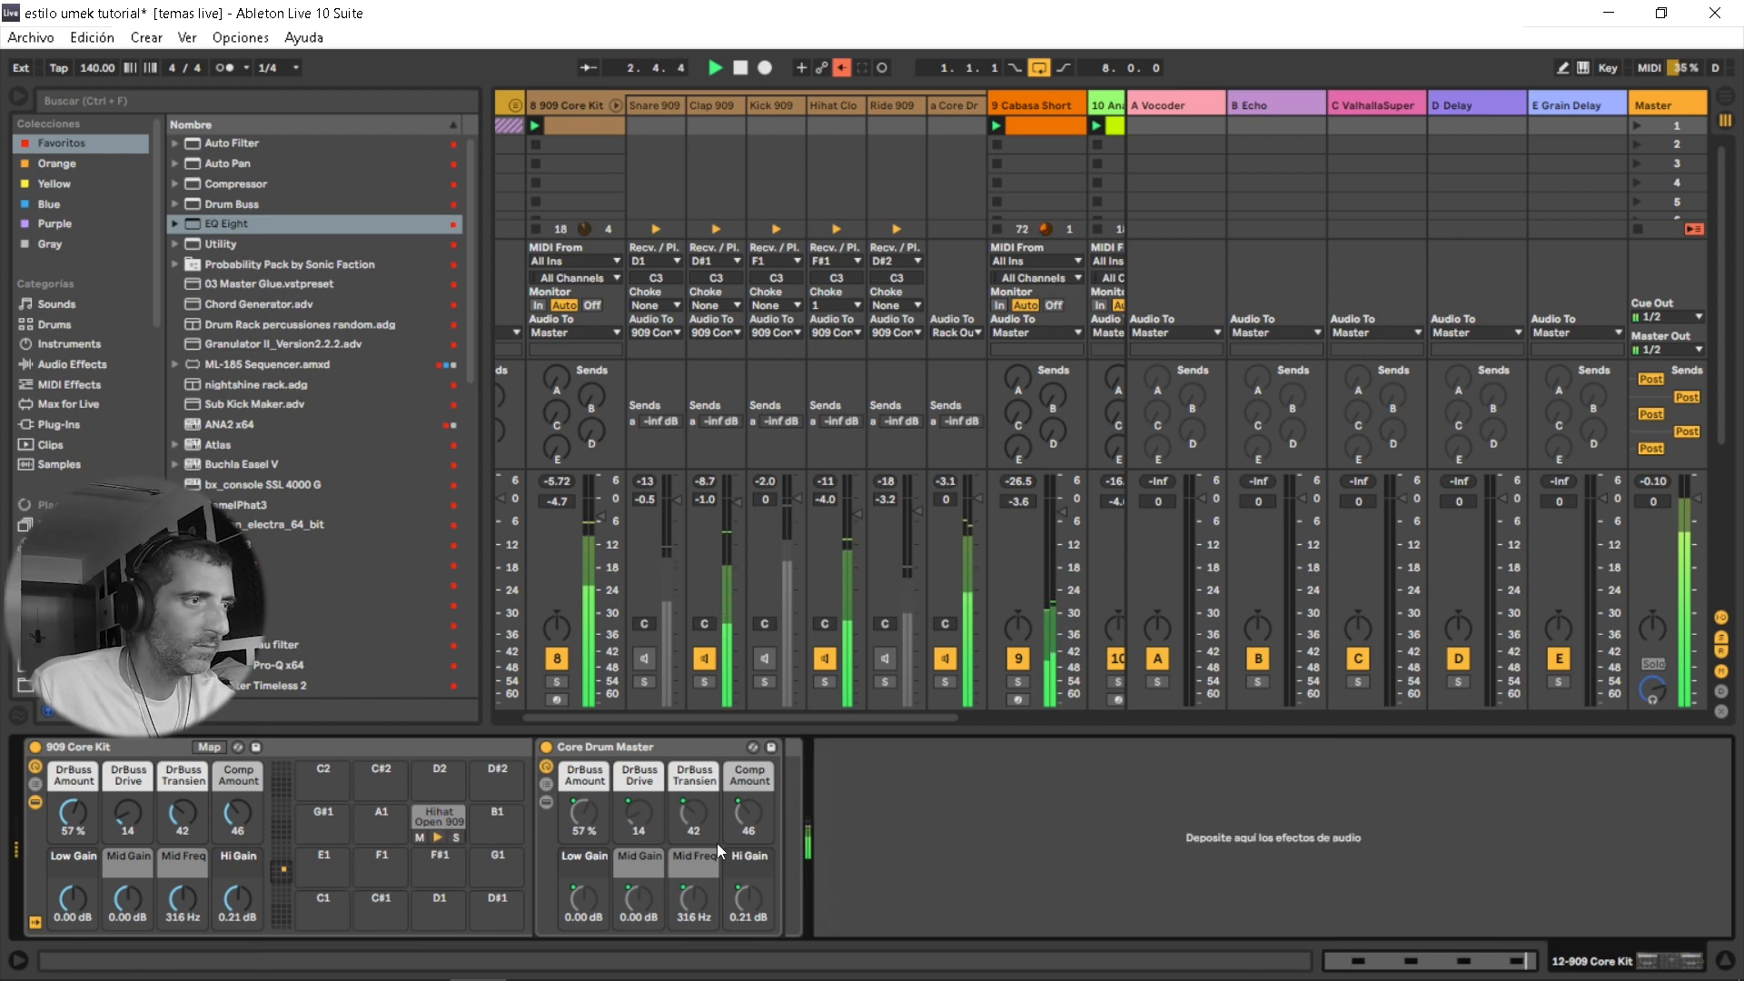
{"action": "left_click", "coordinate": [433, 817]}
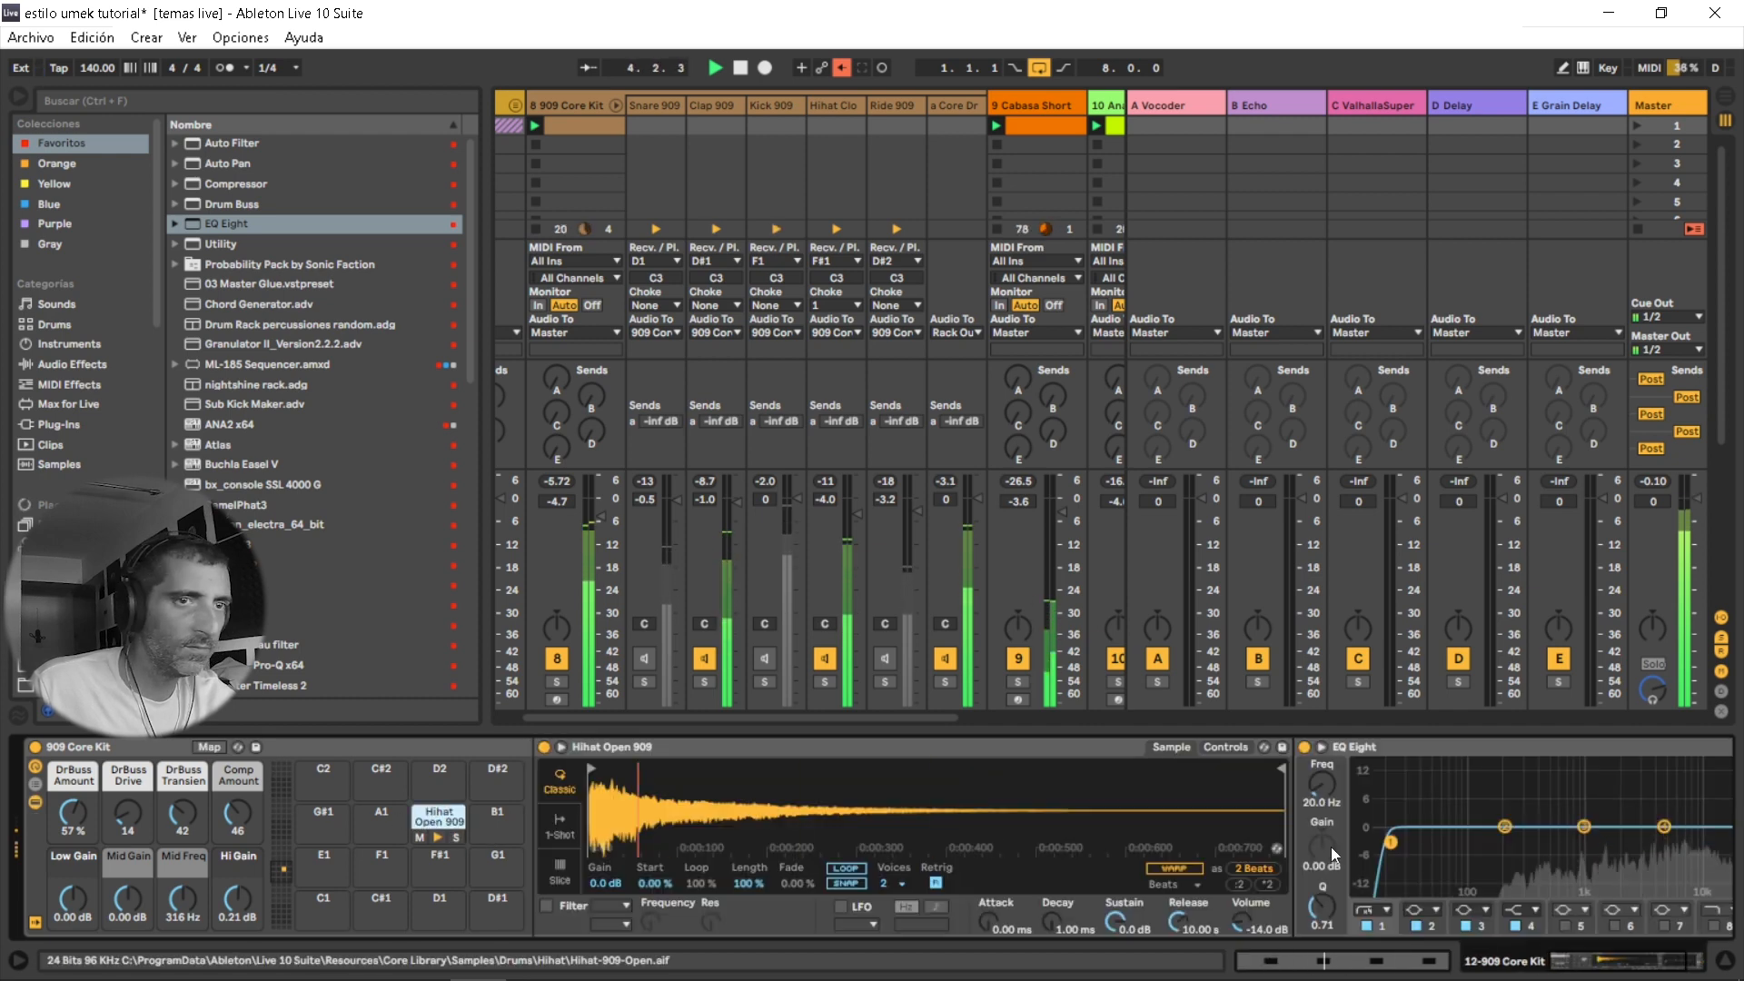
Roll off the open hi-hat's low end with EQ Eight band 1 and enable band 8 as a high cut at 15.6 kHz.
{"action": "left_click", "coordinate": [1601, 970]}
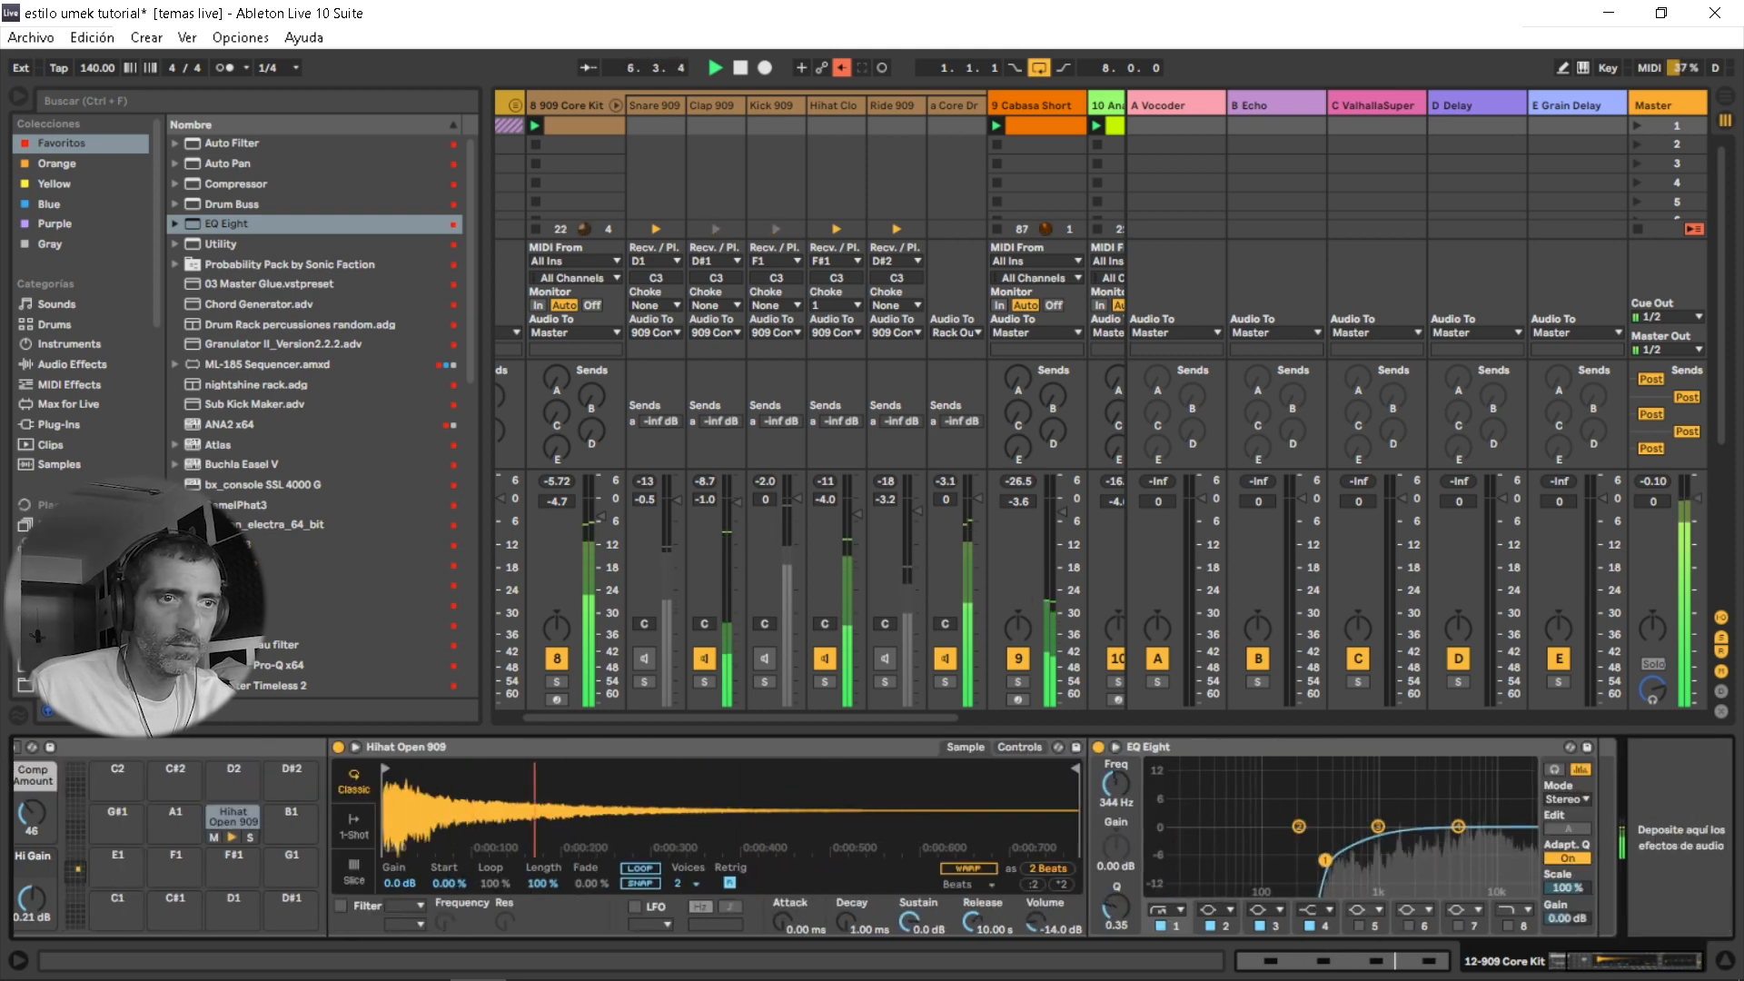
{"action": "left_click", "coordinate": [1507, 926]}
{"action": "left_click_drag", "start_coordinate": [1521, 843], "coordinate": [1514, 847]}
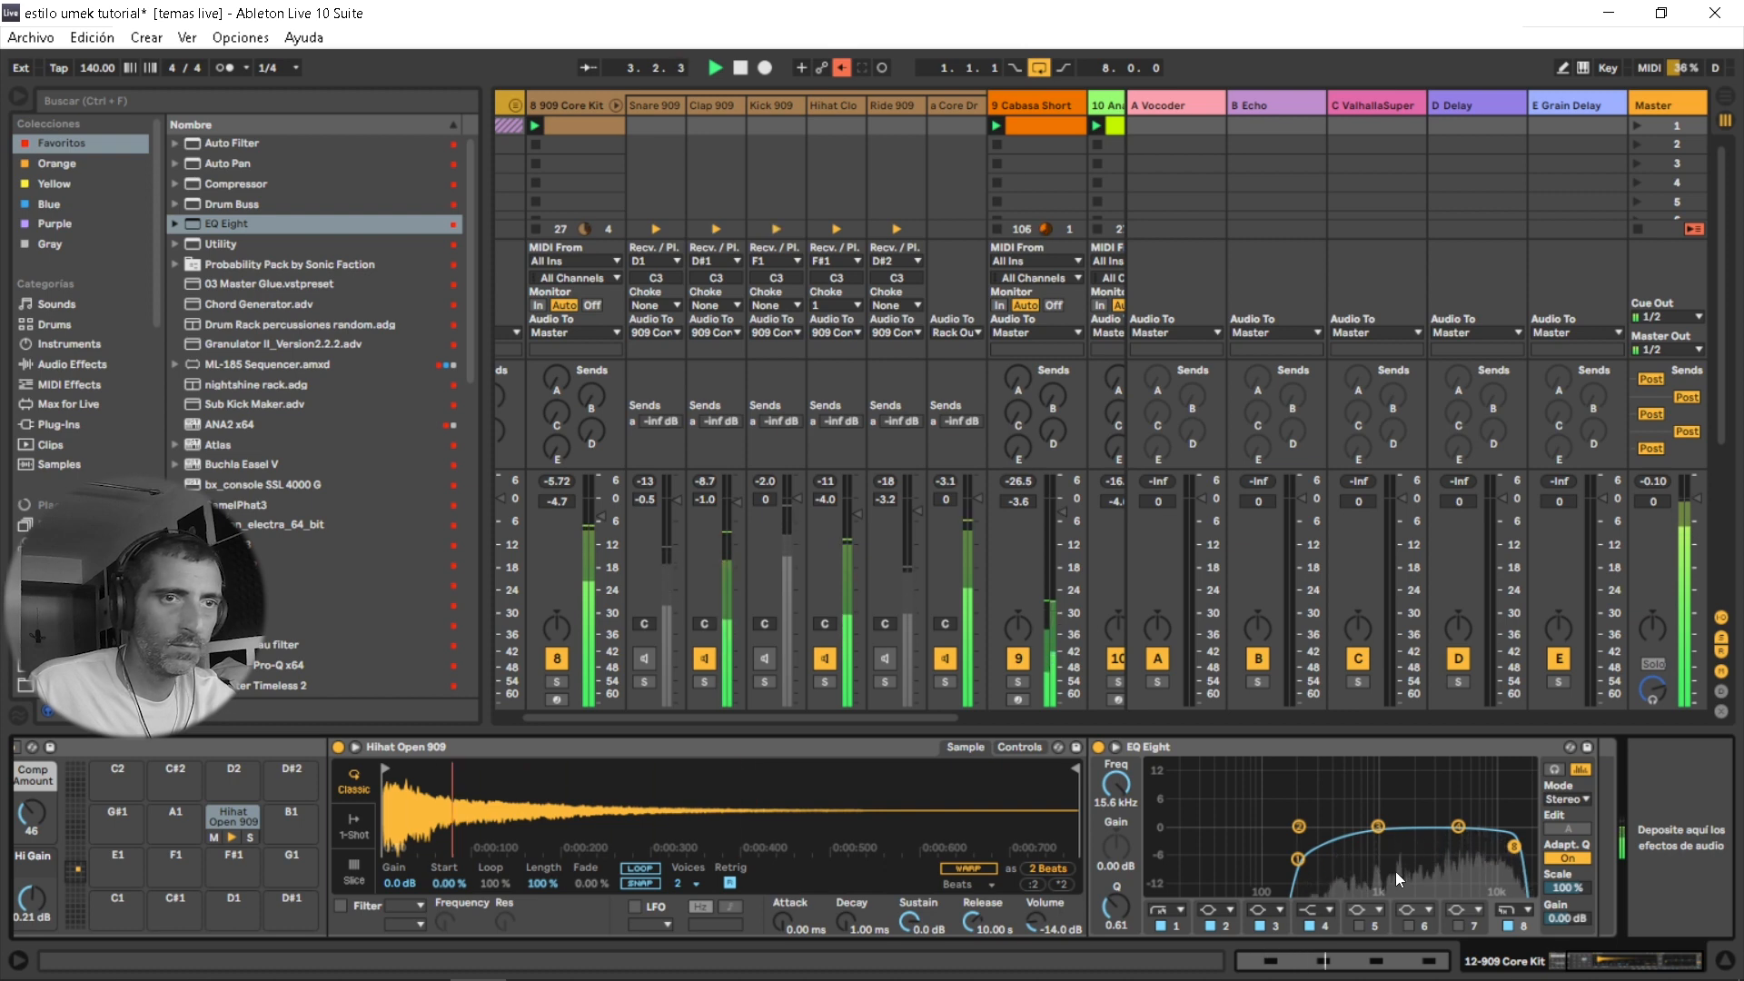
Sweep EQ Eight band 2 as a narrow boost with Q 14.1, and cut -4.09 dB at 1.53 kHz on the open hi-hat.
{"action": "left_click_drag", "start_coordinate": [1302, 826], "coordinate": [1399, 763]}
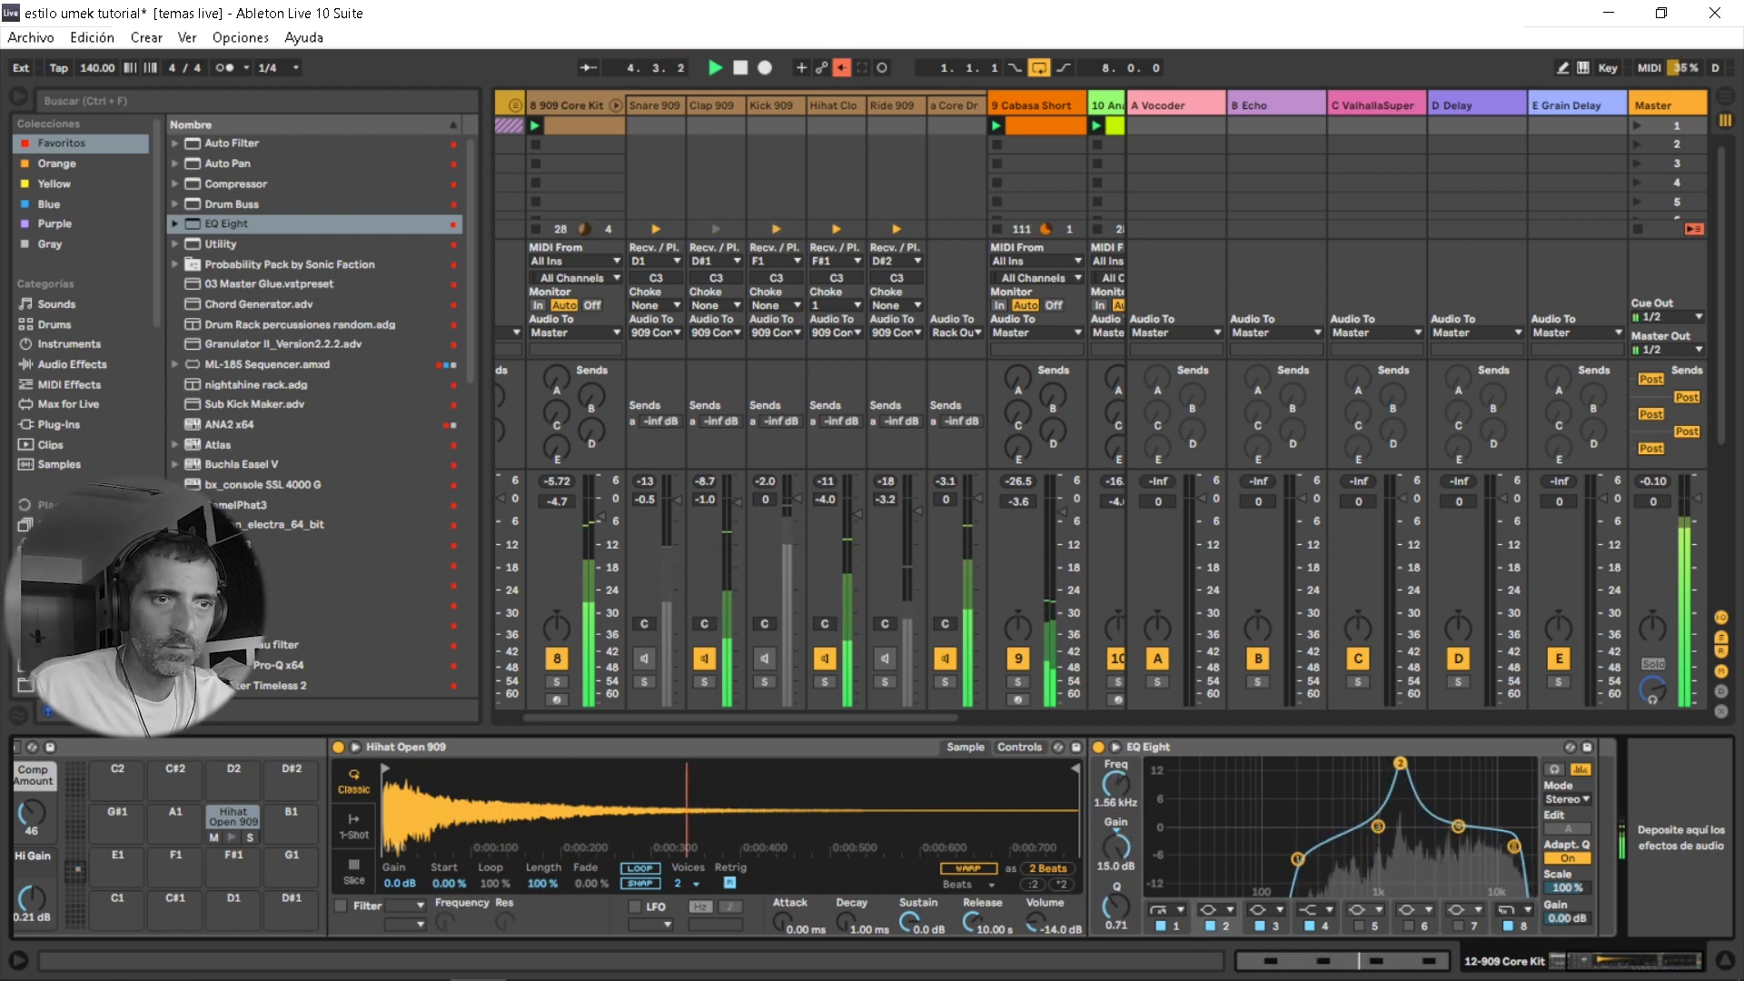
{"action": "left_click_drag", "start_coordinate": [1118, 908], "coordinate": [1117, 831]}
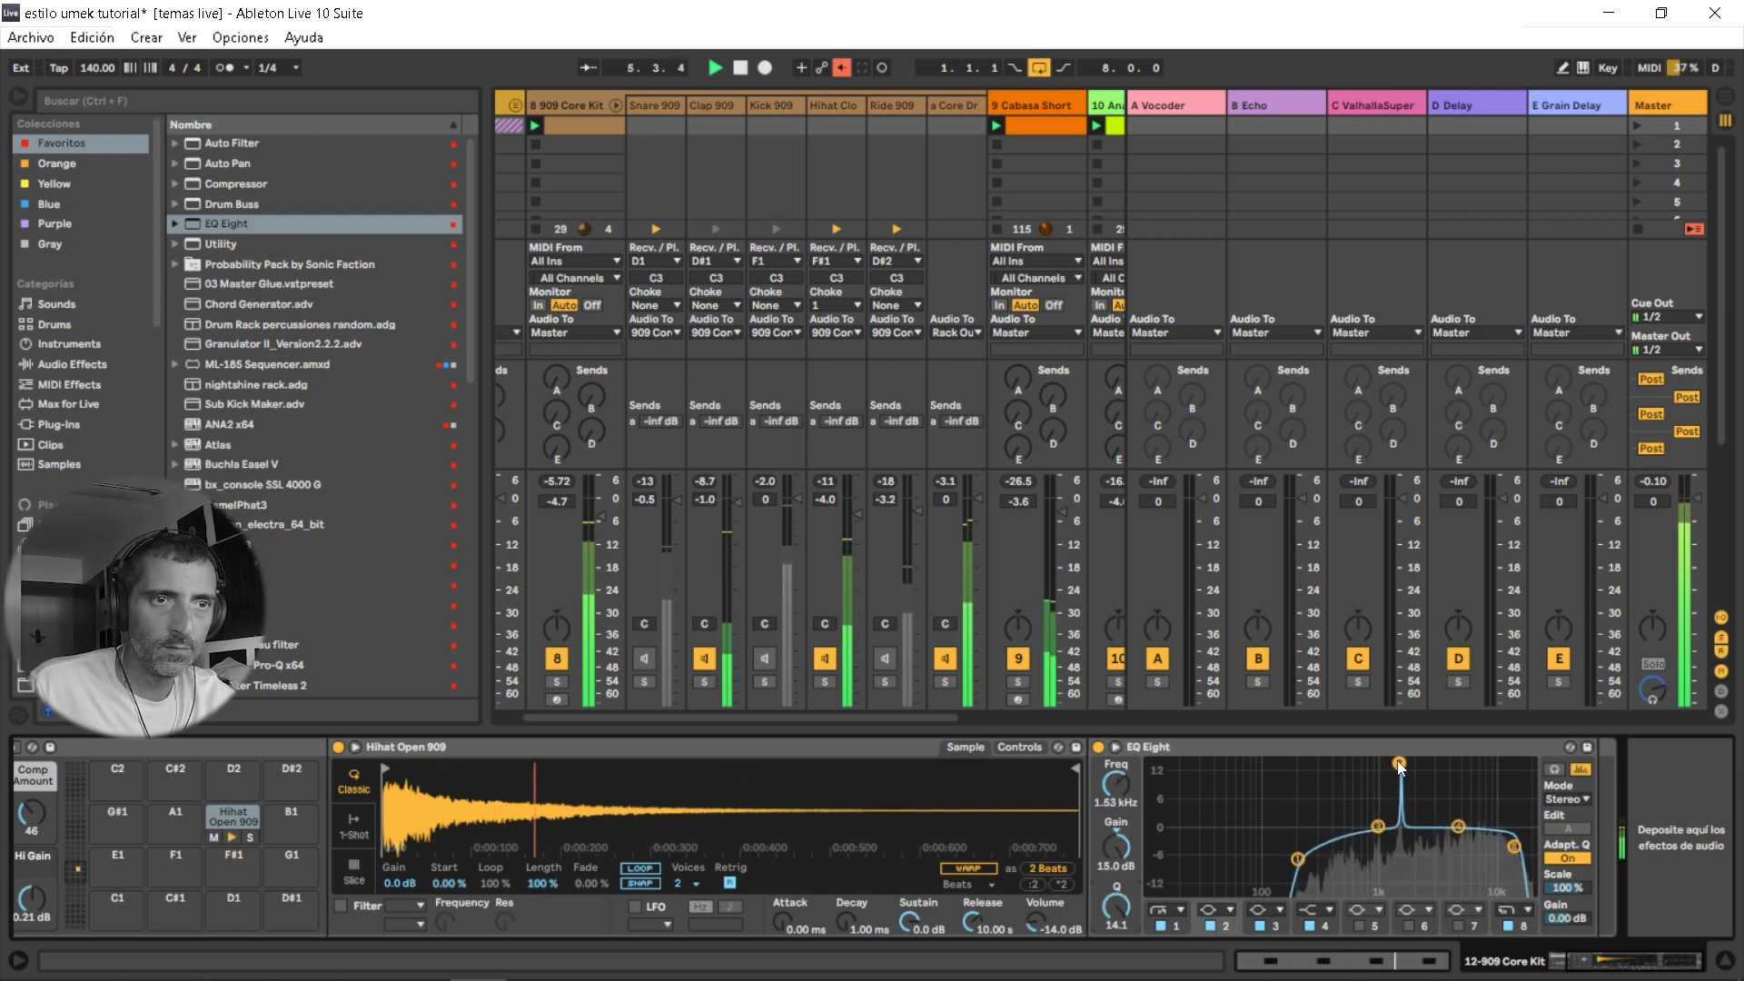
{"action": "left_click_drag", "start_coordinate": [1399, 763], "coordinate": [1399, 846]}
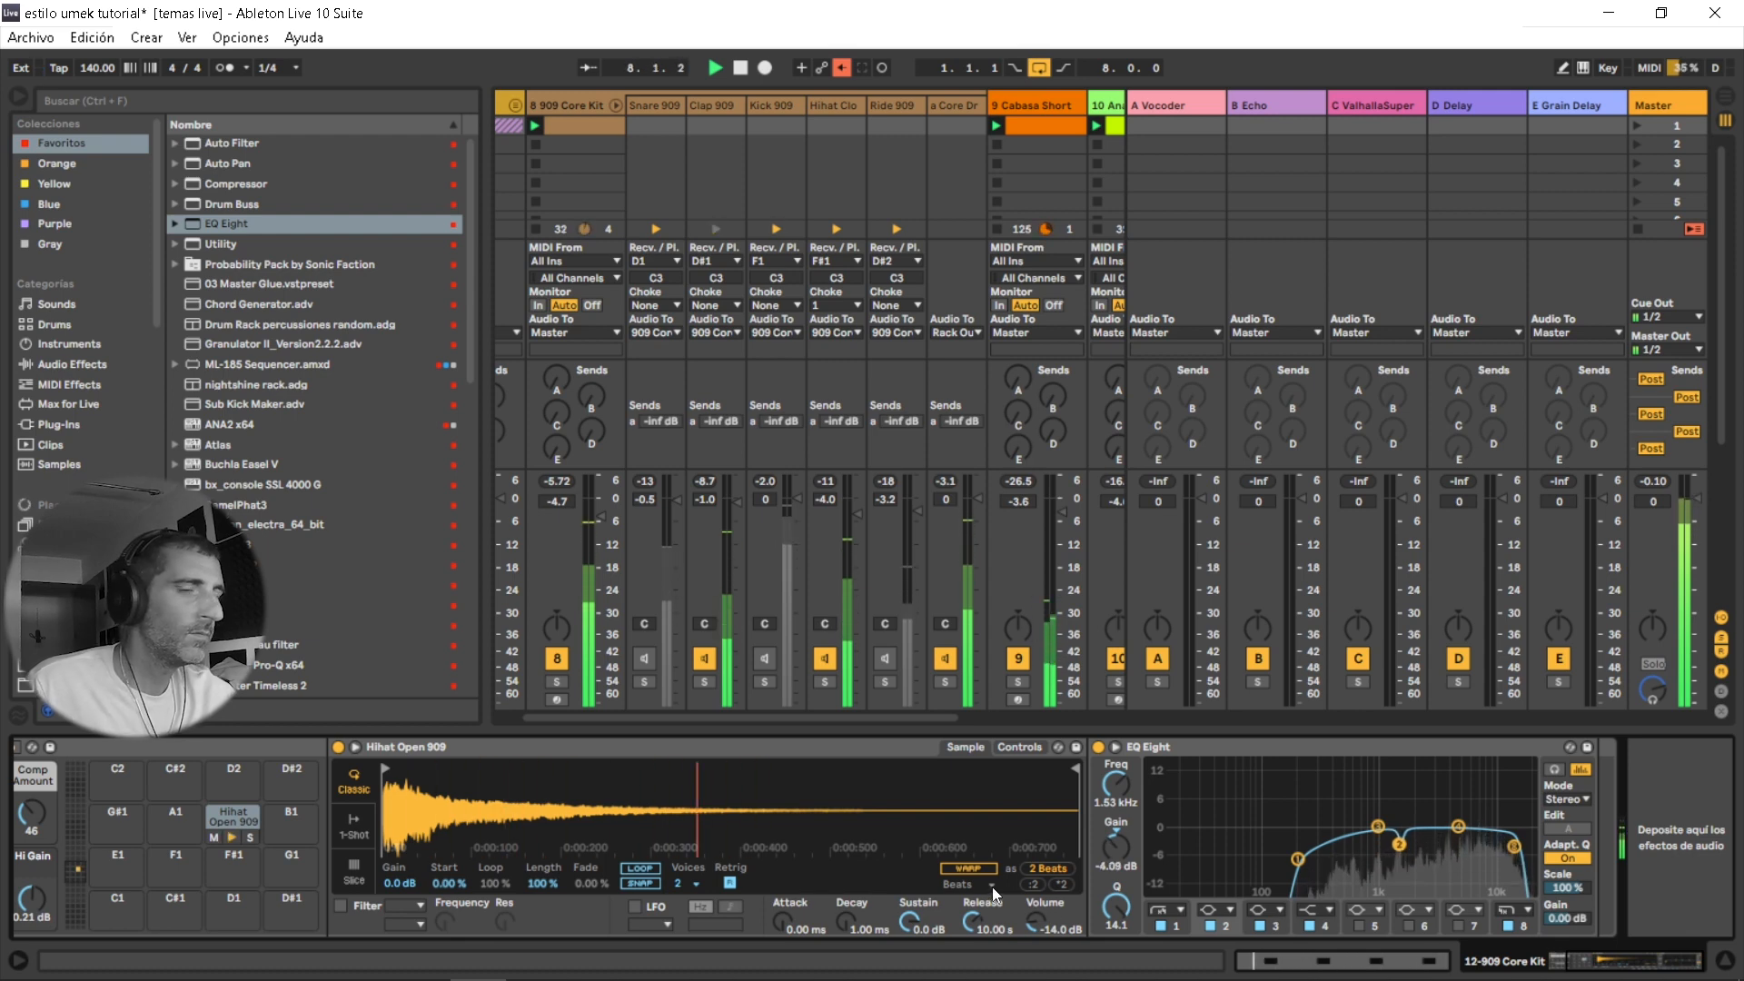
Add a Compressor after the open hi-hat's EQ Eight with threshold -22.6 dB, attack 0.22 ms and release 41.1 ms, and duplicate it.
{"action": "double_click", "coordinate": [269, 186]}
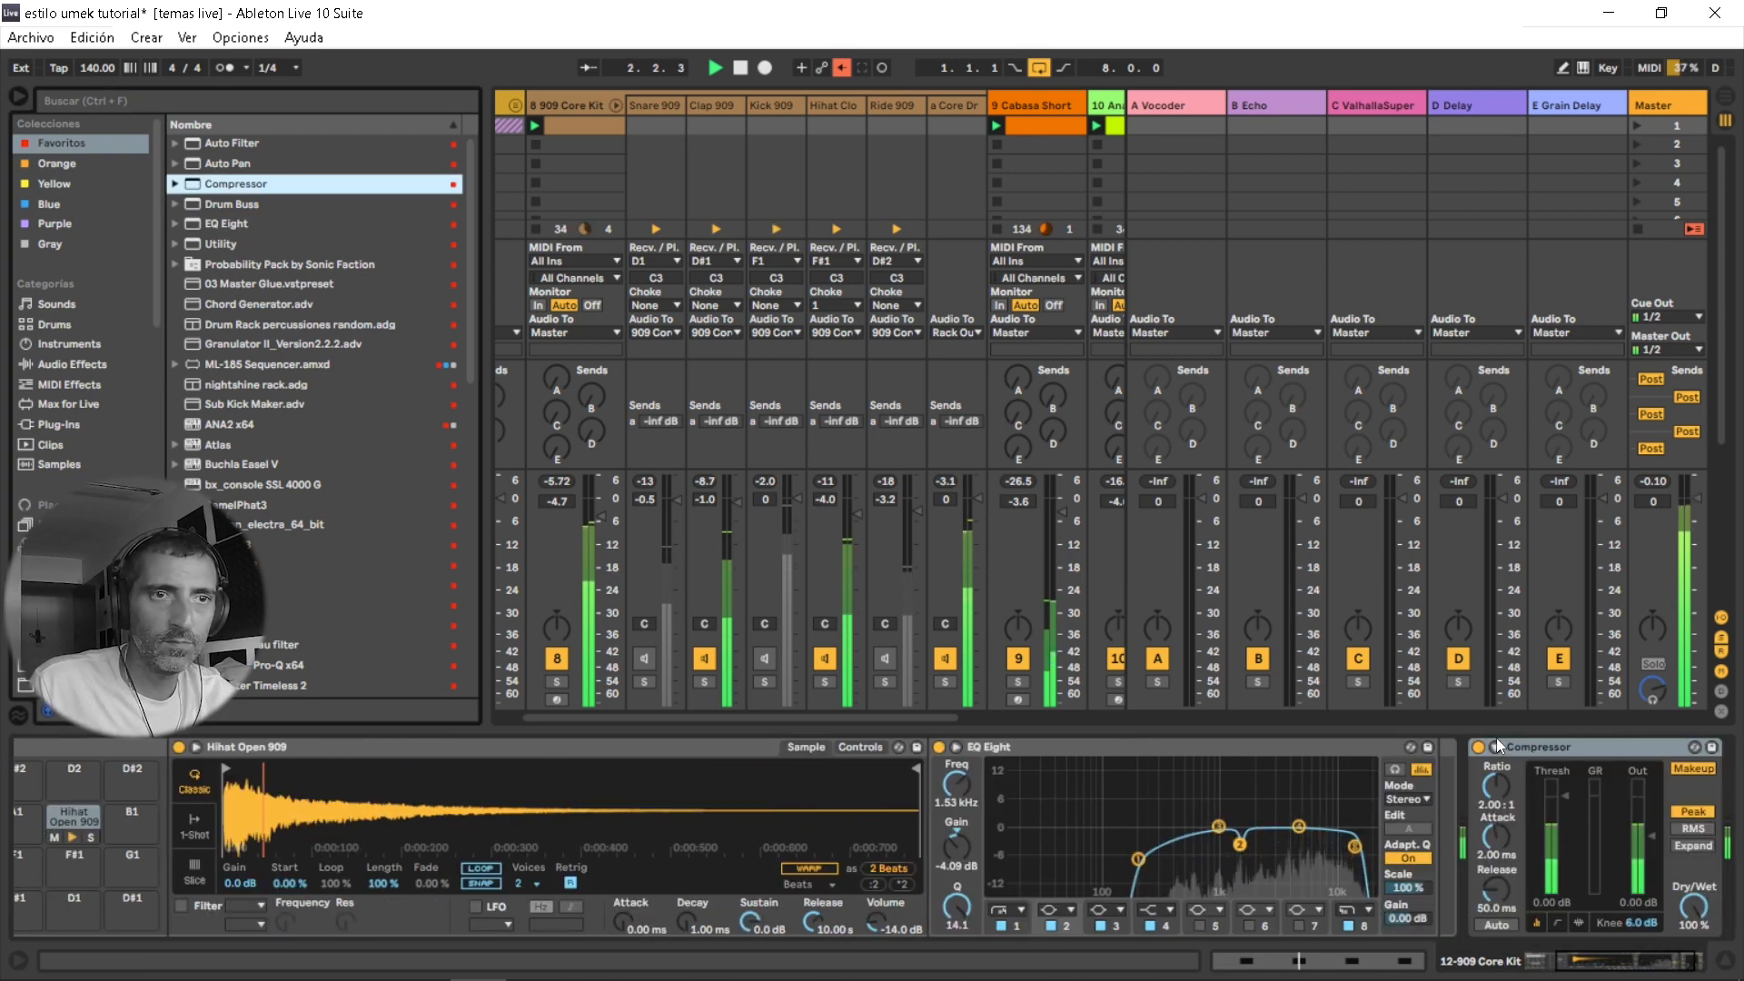
{"action": "left_click_drag", "start_coordinate": [1556, 777], "coordinate": [1502, 872]}
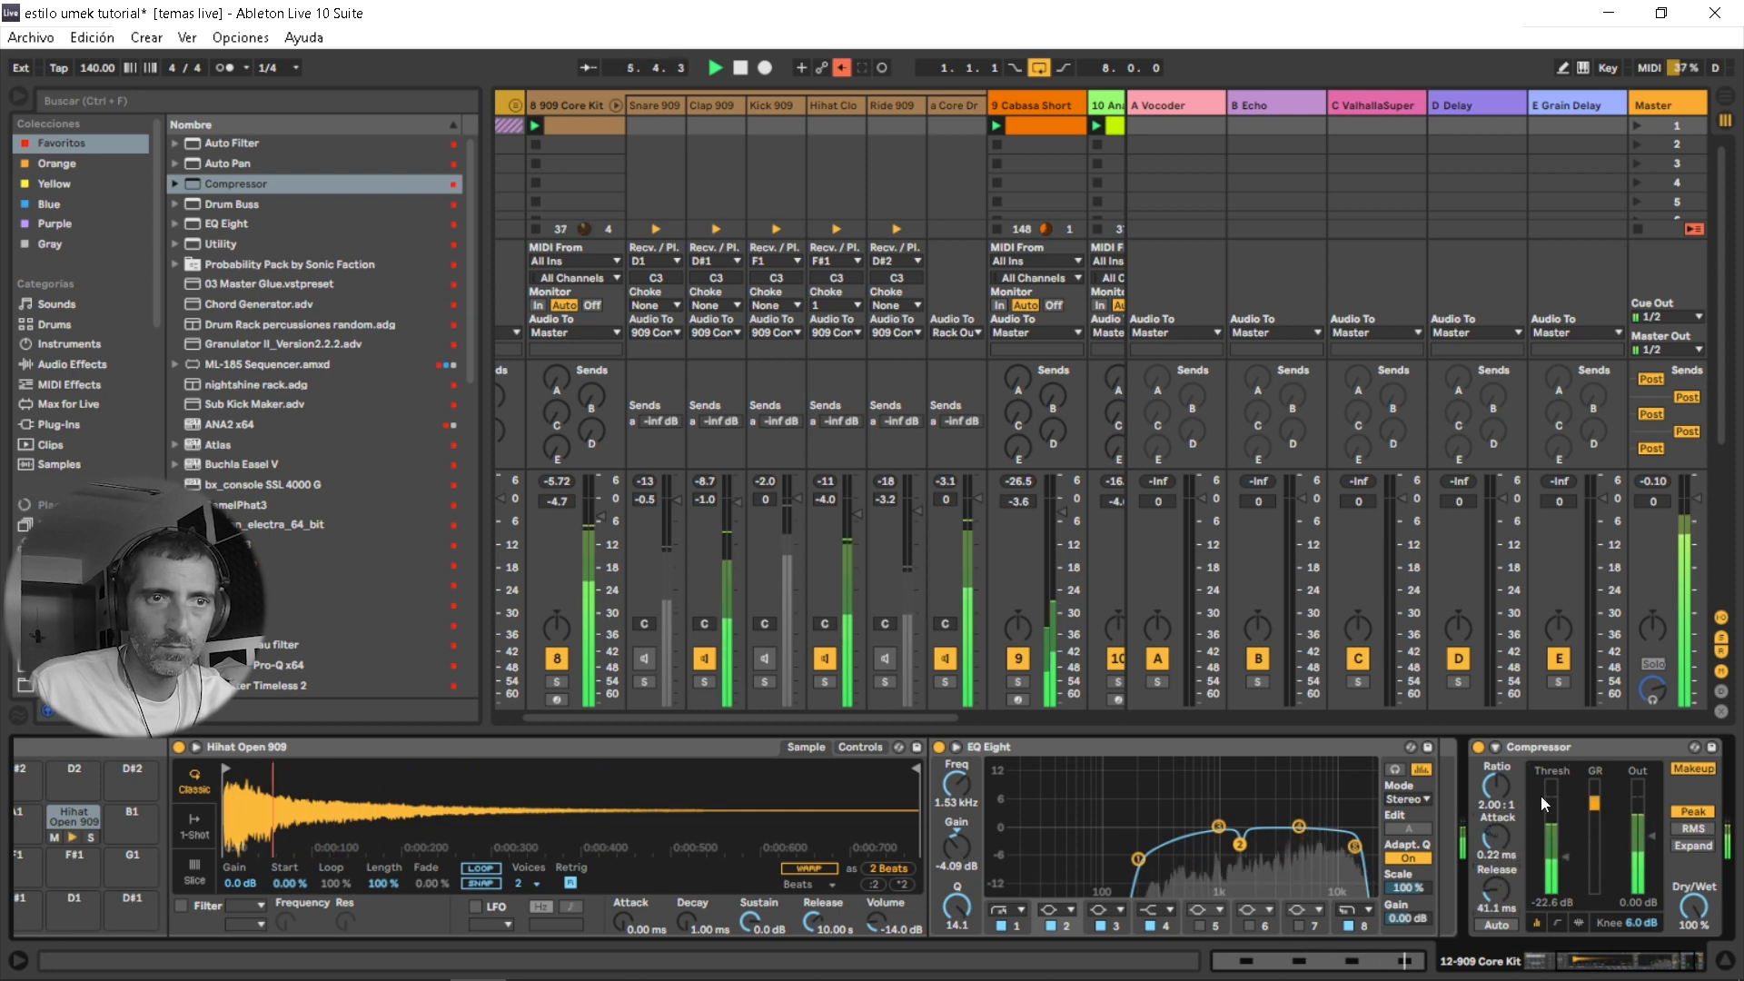
{"action": "left_click", "coordinate": [1561, 747]}
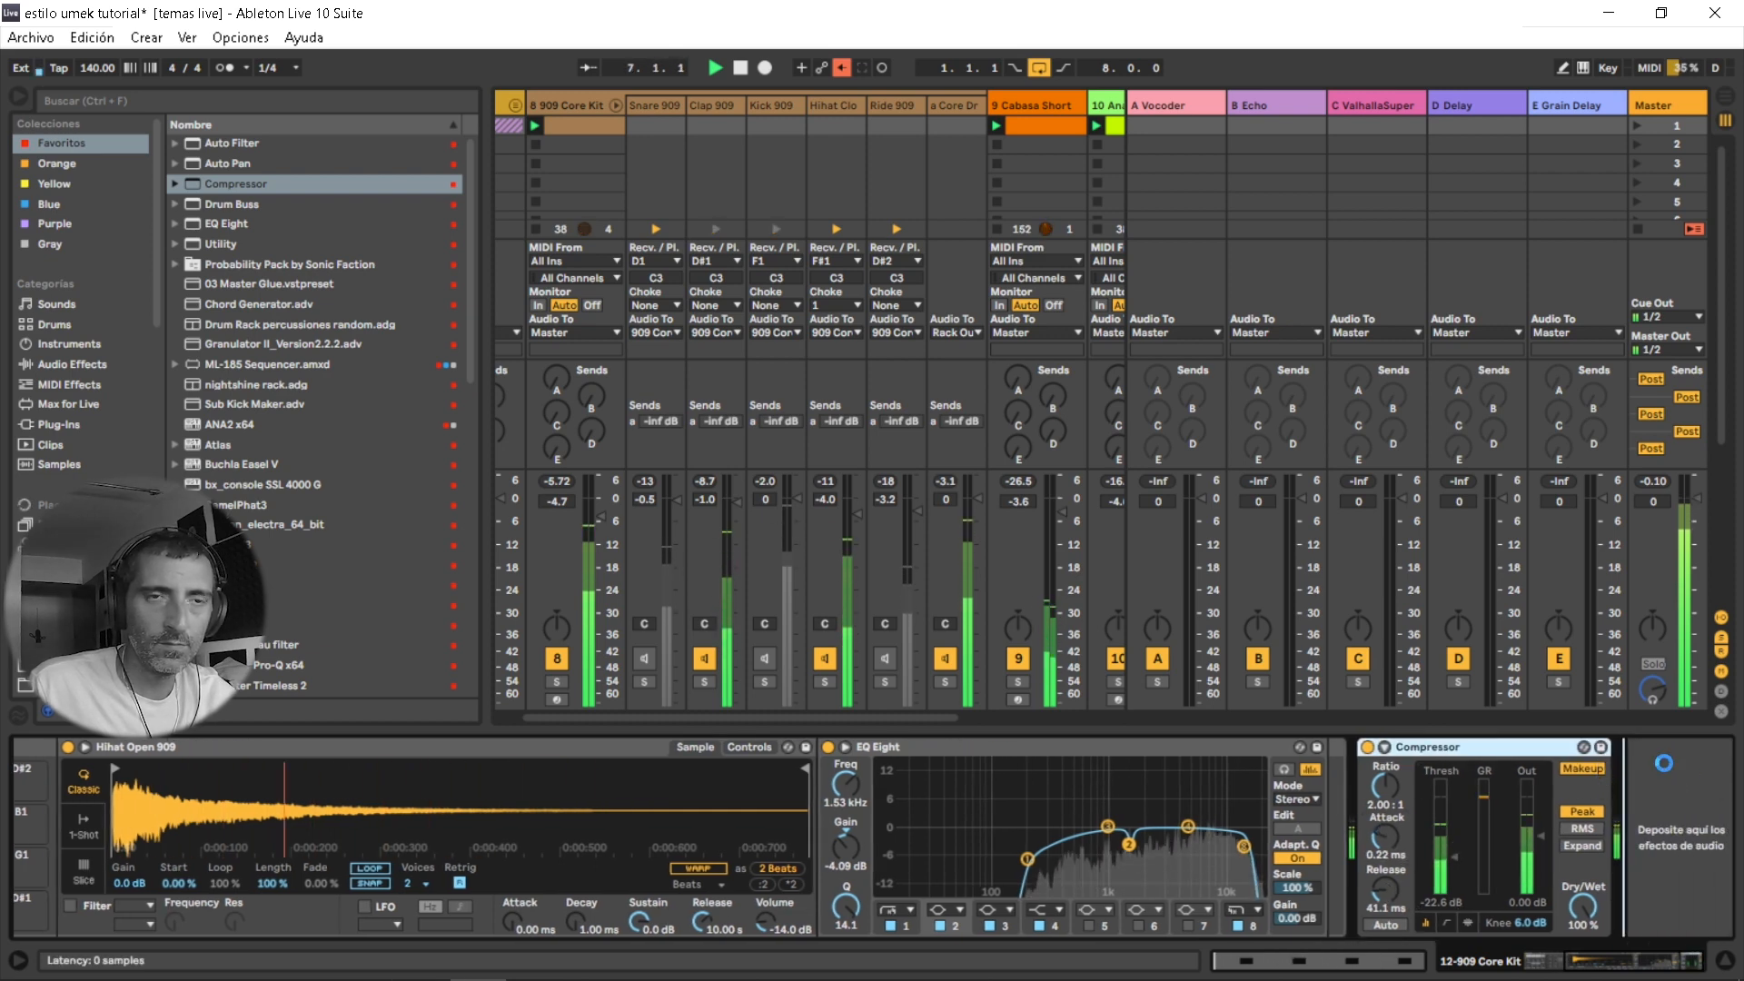
{"action": "key", "text": "ctrl+d"}
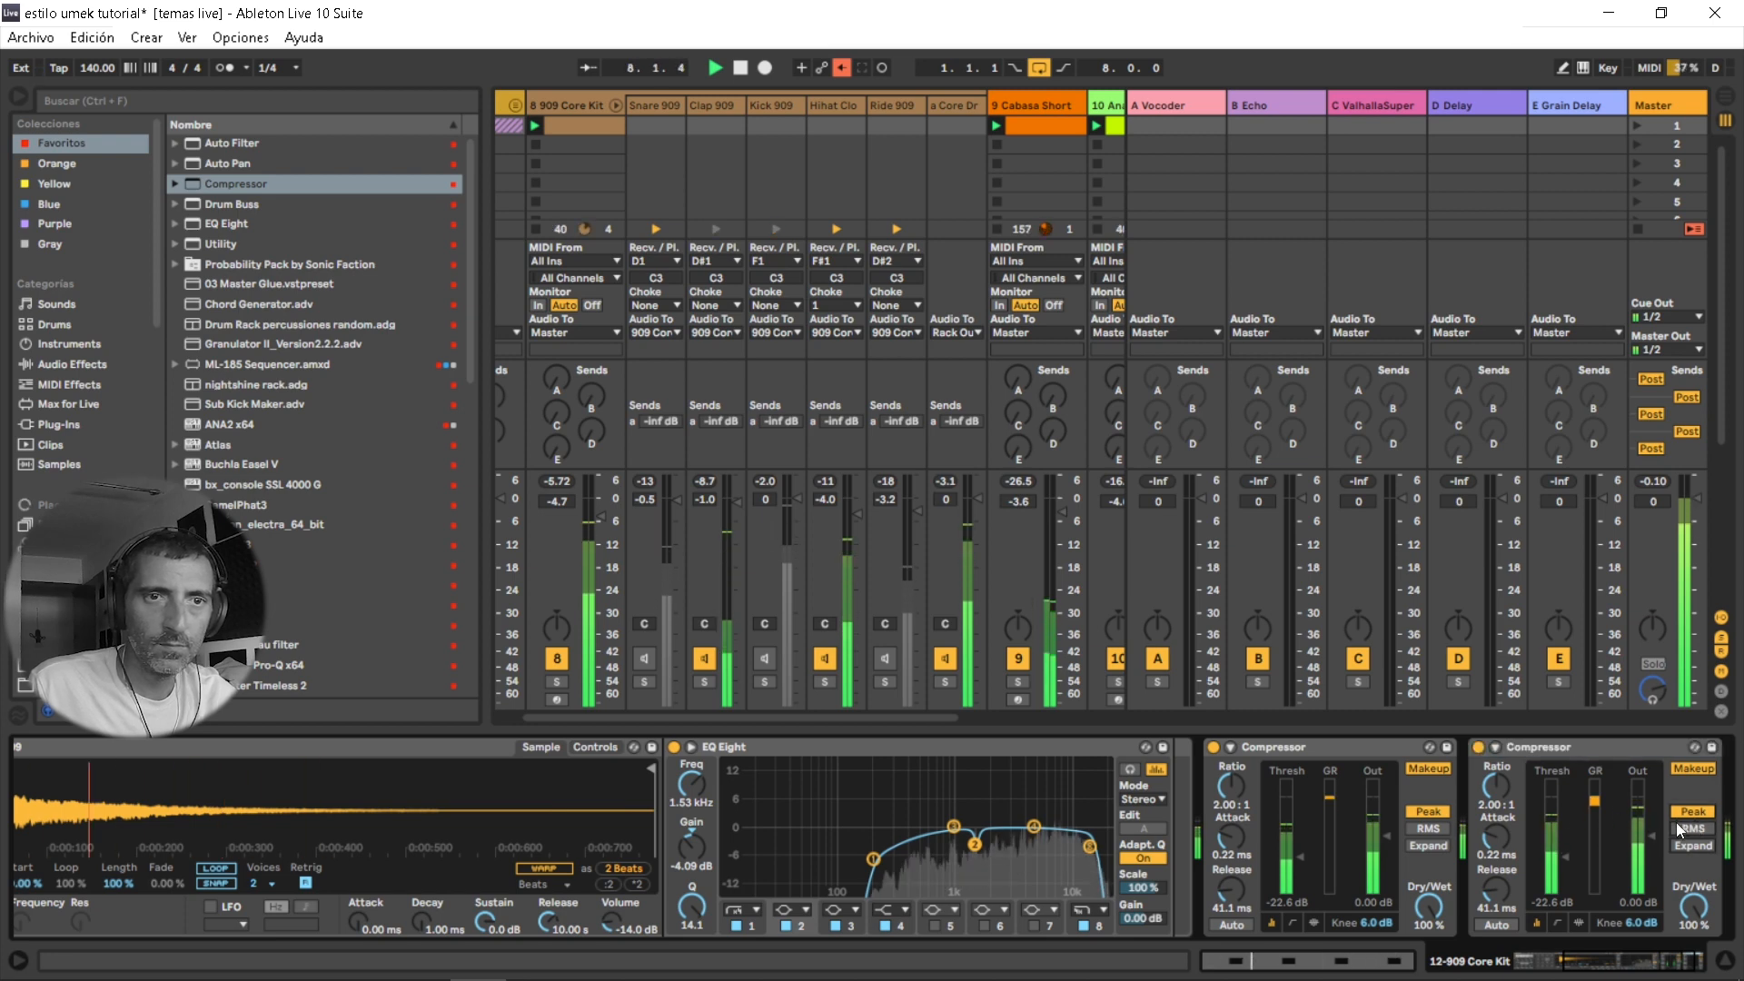
Sidechain the second open hi-hat Compressor from 8-909 Core Kit, using Kick 909 Post FX as the source, in RMS mode.
{"action": "left_click", "coordinate": [1496, 747]}
{"action": "left_click", "coordinate": [1507, 799]}
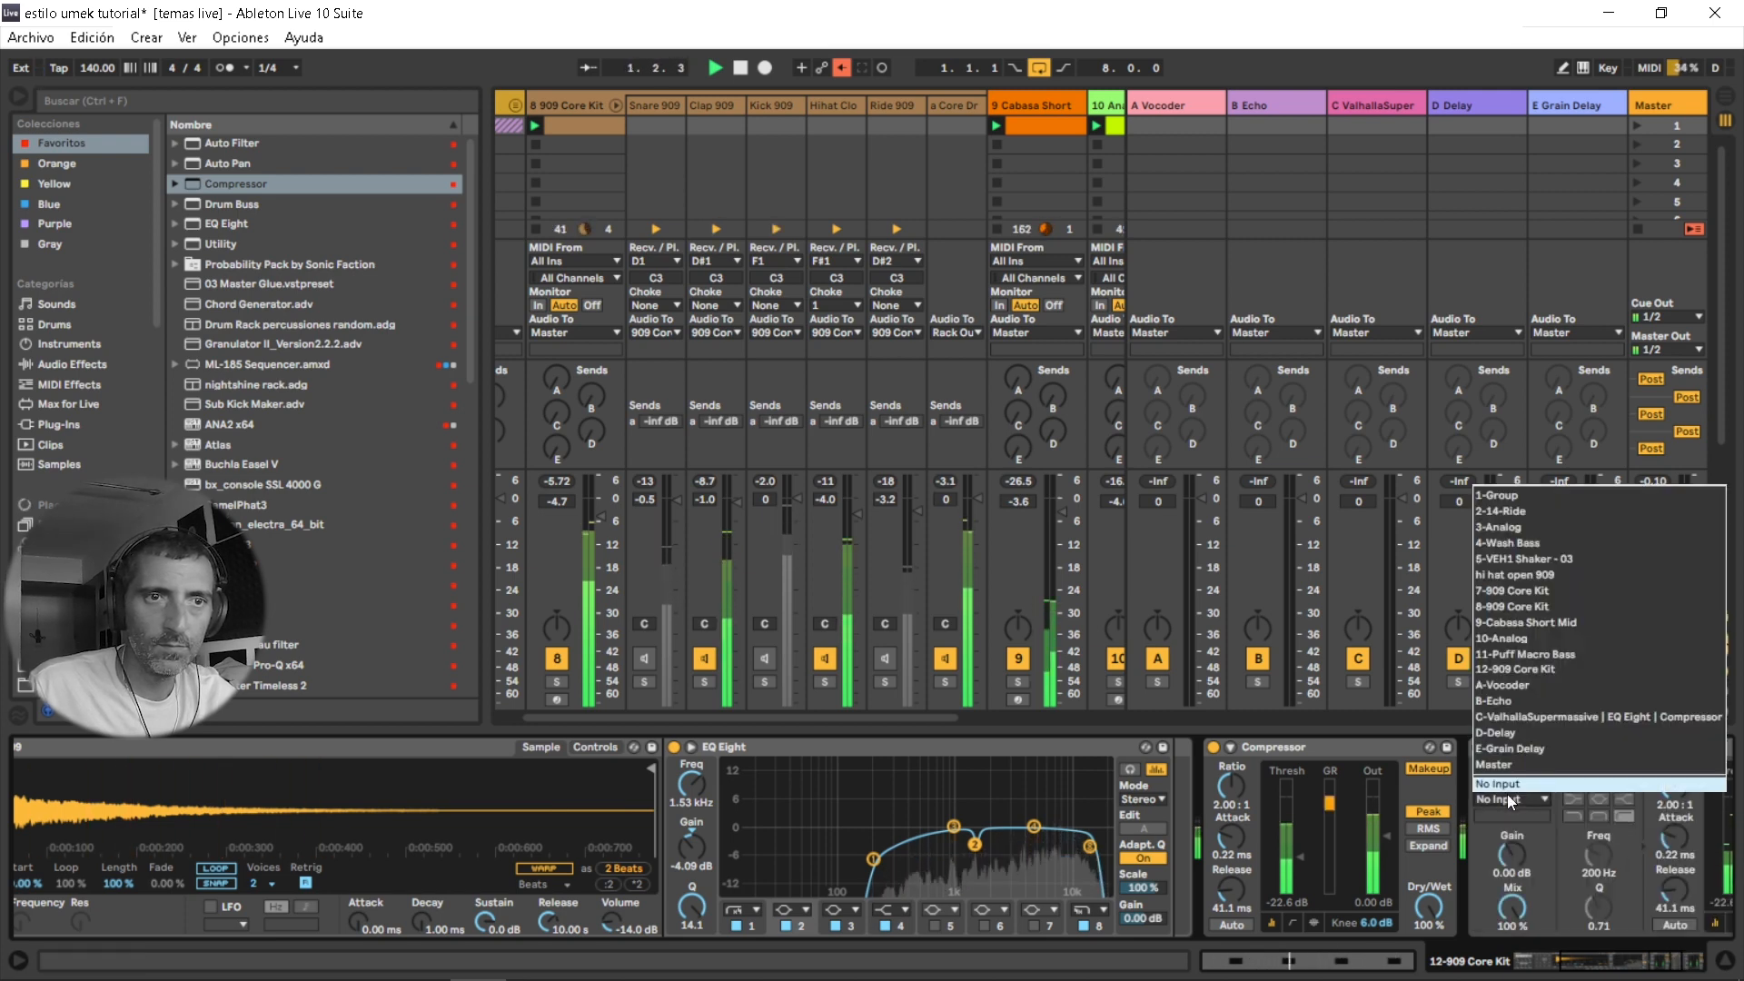
{"action": "left_click", "coordinate": [1530, 606]}
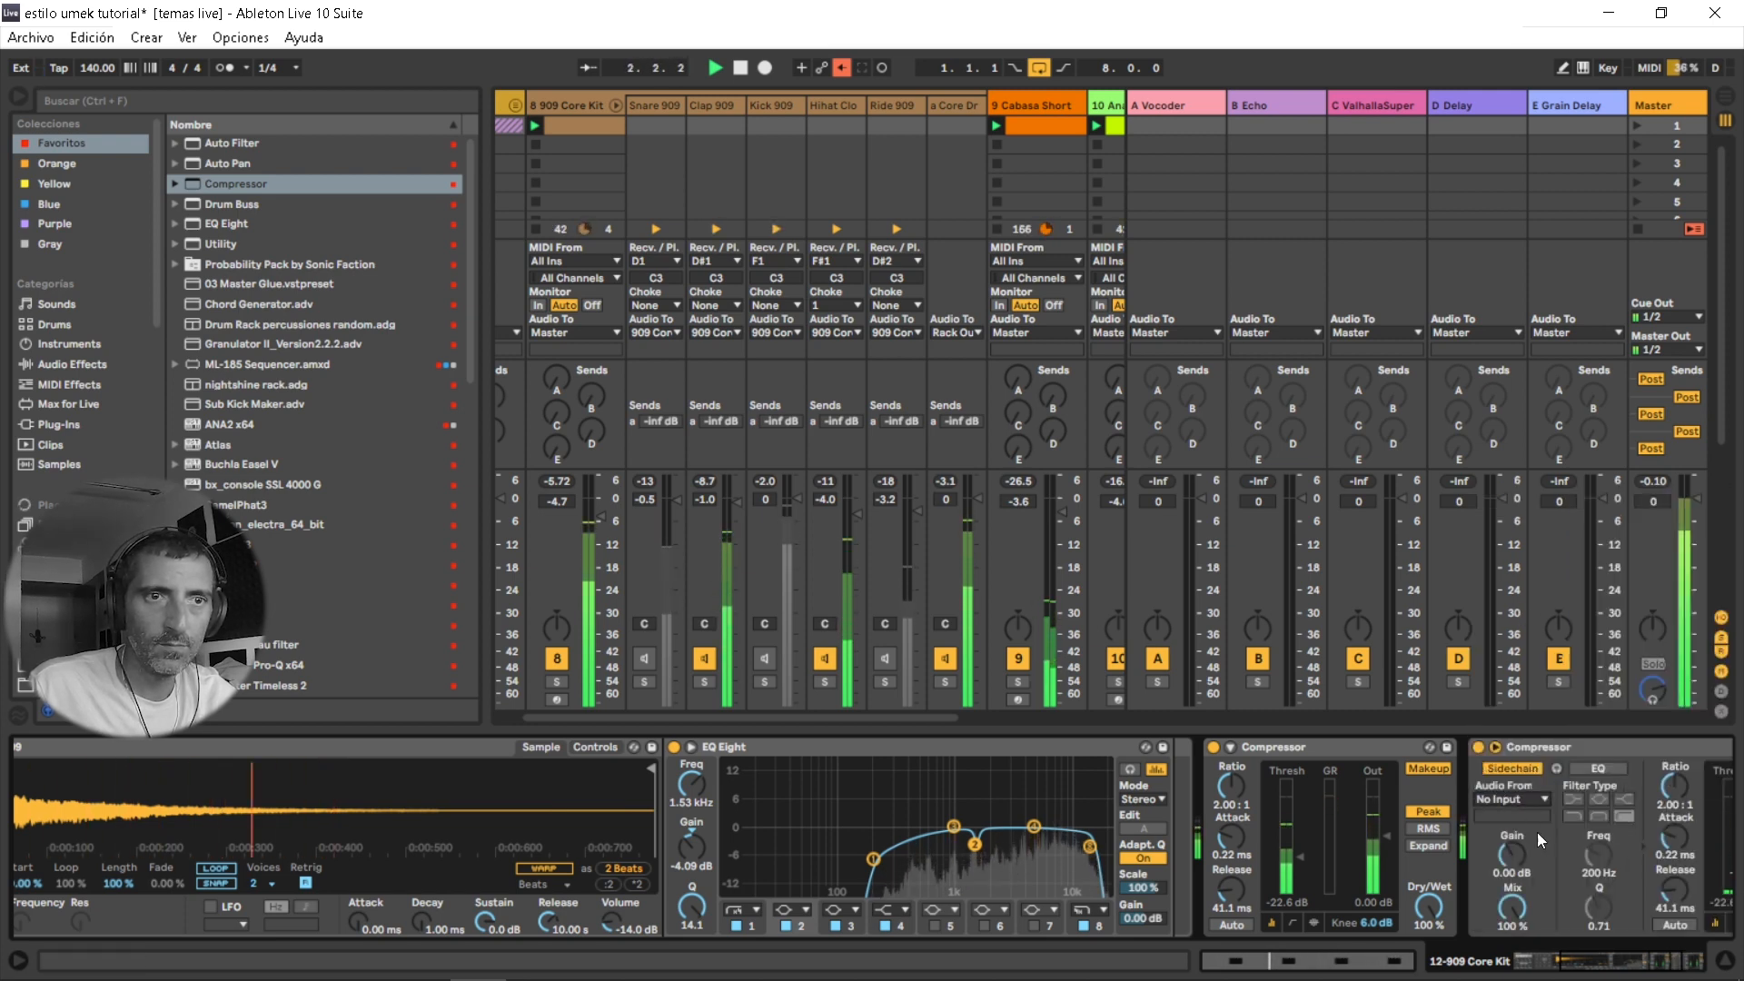
{"action": "left_click", "coordinate": [1520, 810]}
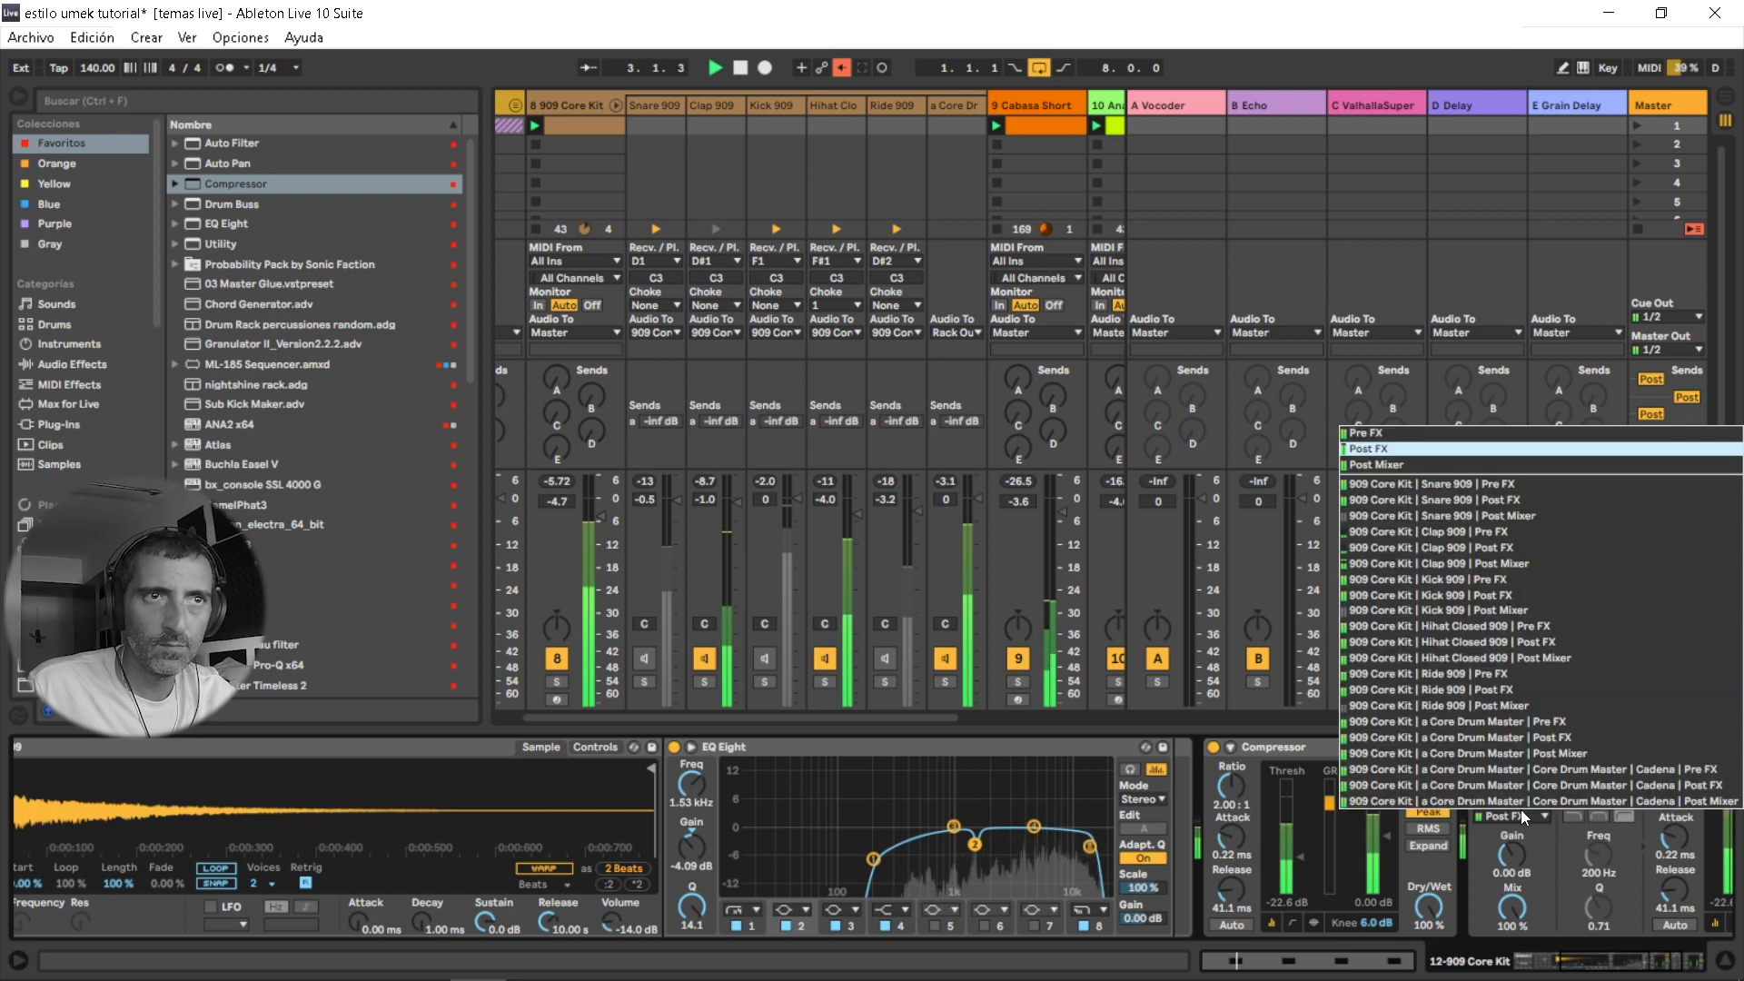
{"action": "left_click", "coordinate": [1447, 610]}
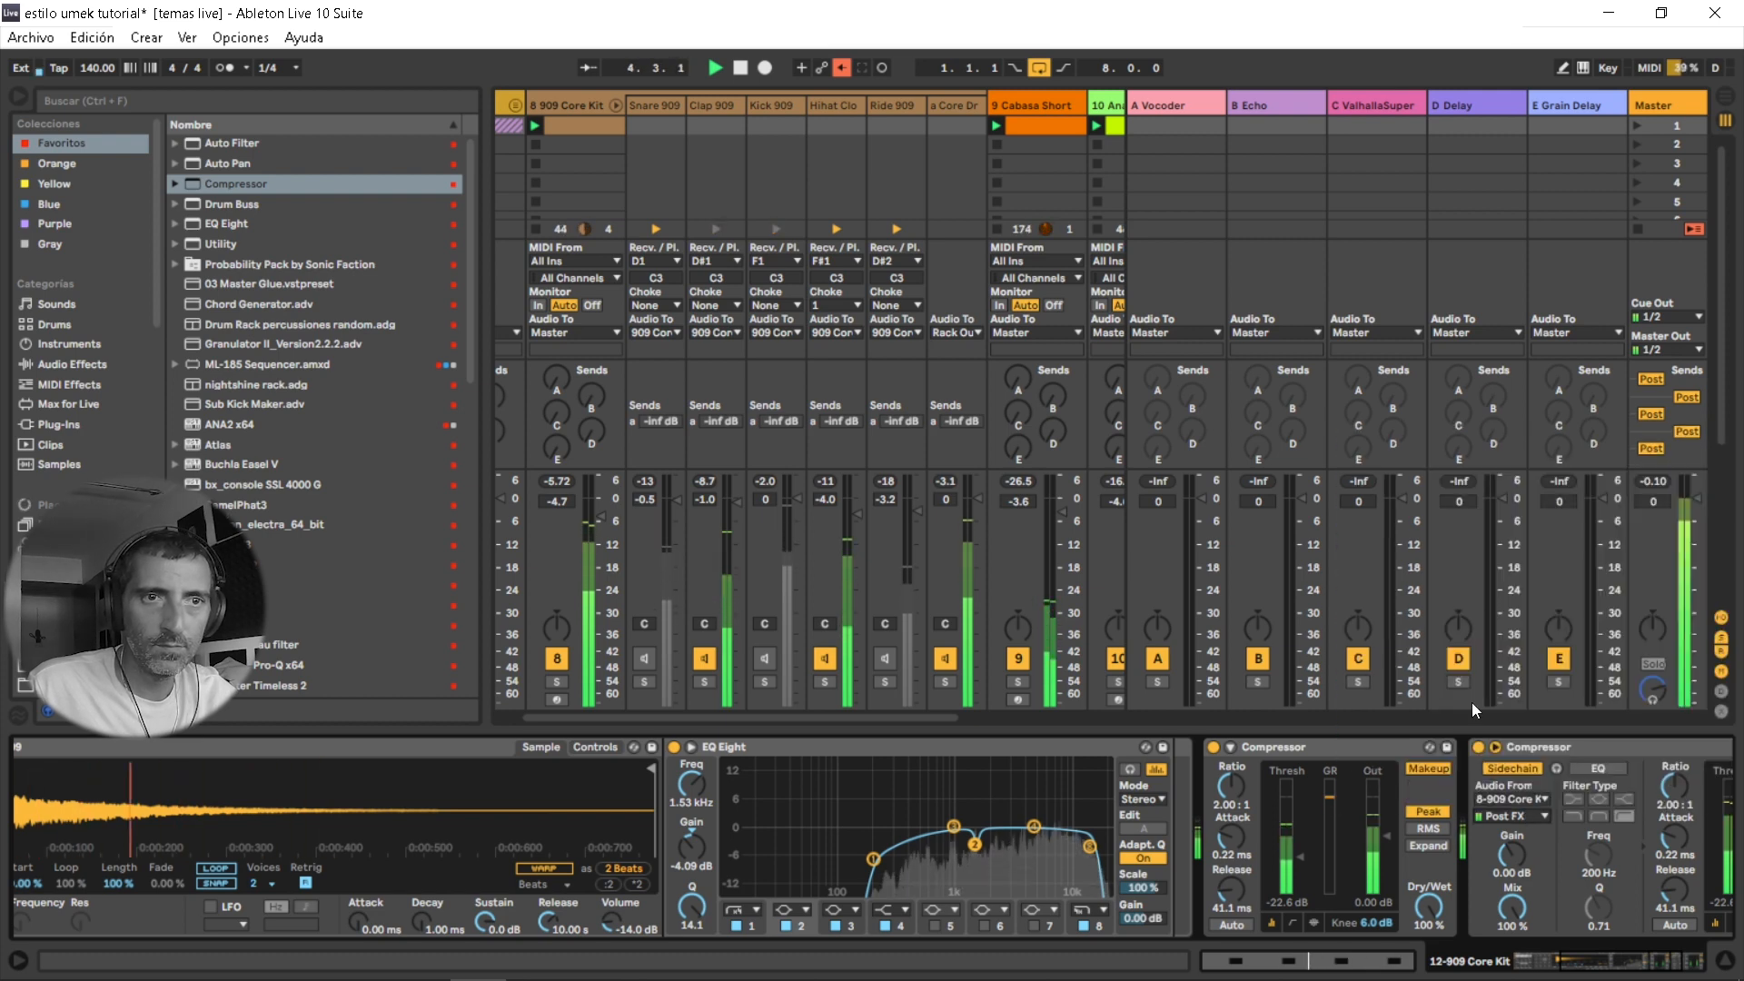
{"action": "left_click", "coordinate": [1653, 960]}
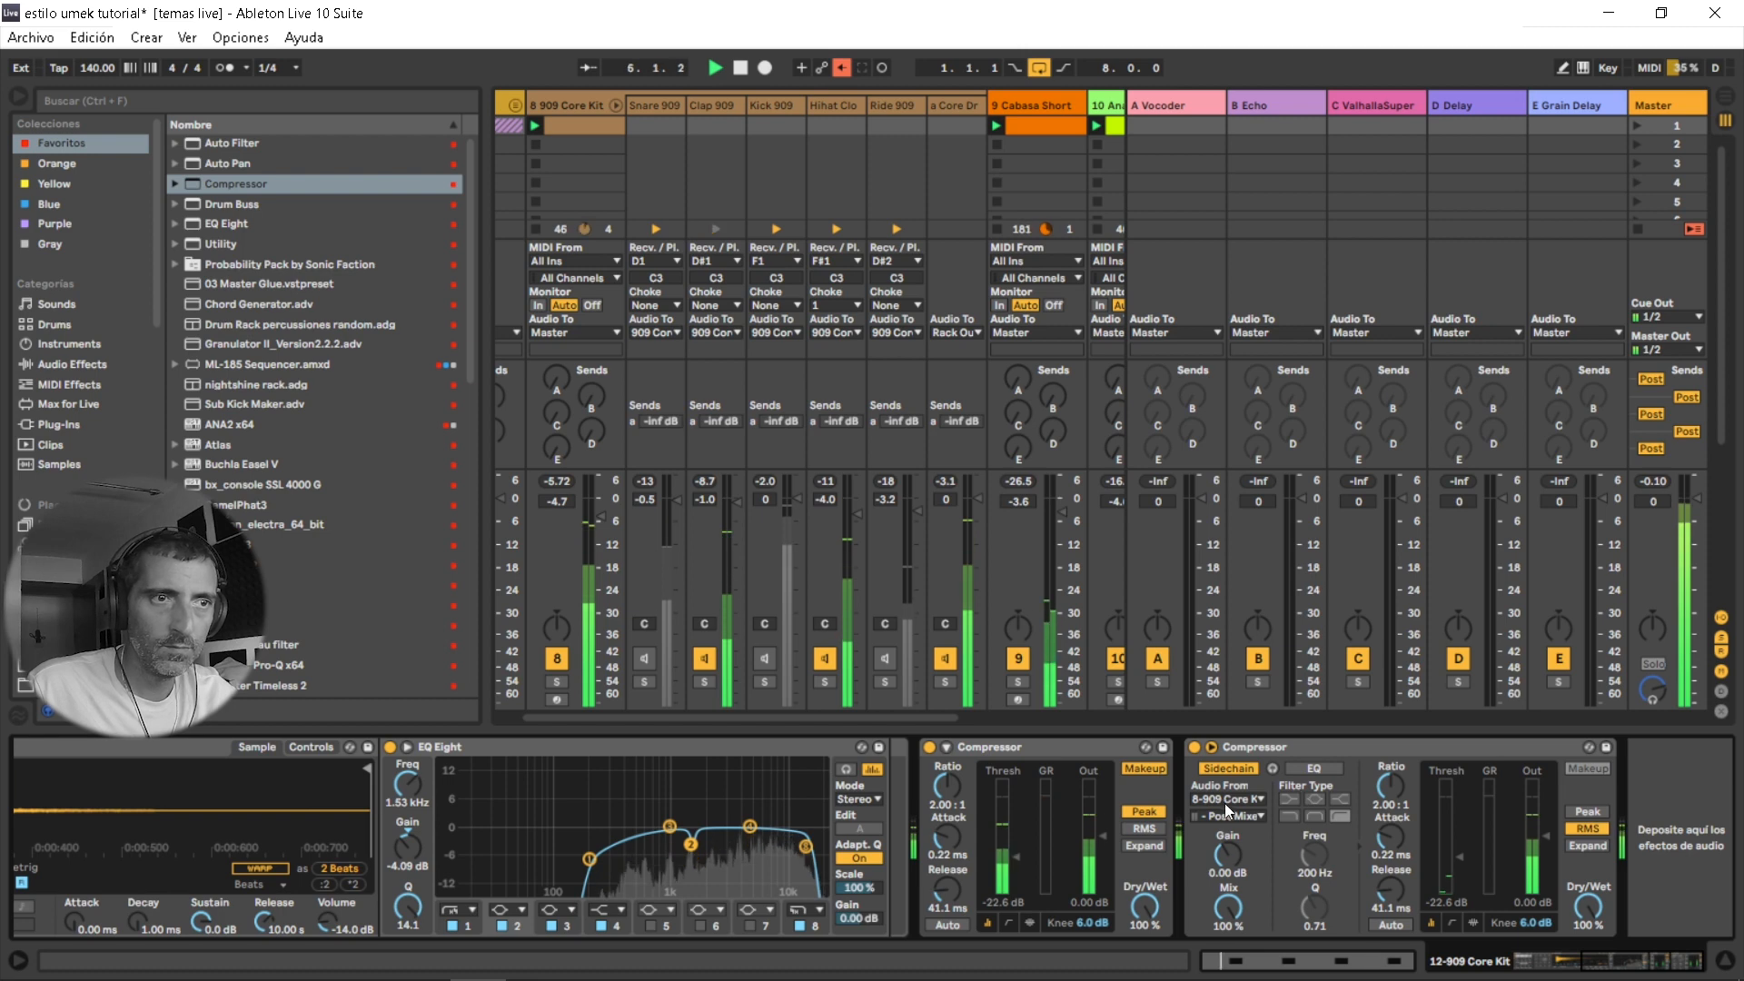
{"action": "left_click", "coordinate": [1245, 815]}
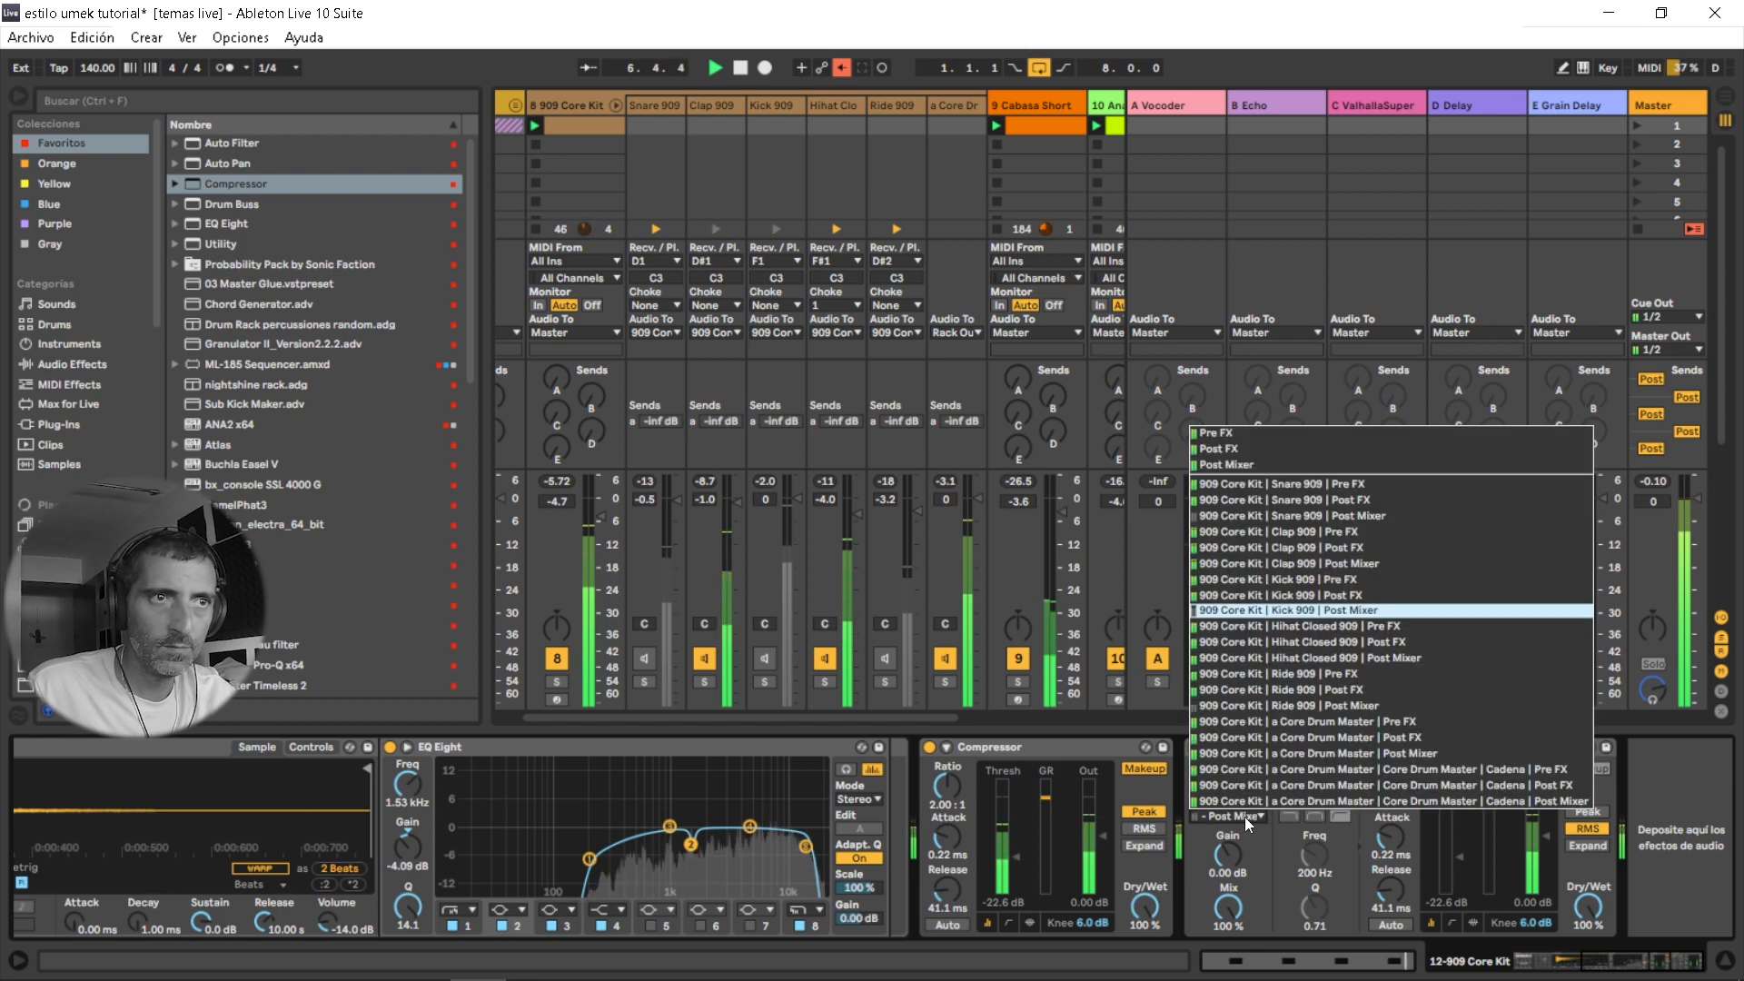
{"action": "left_click", "coordinate": [1283, 594]}
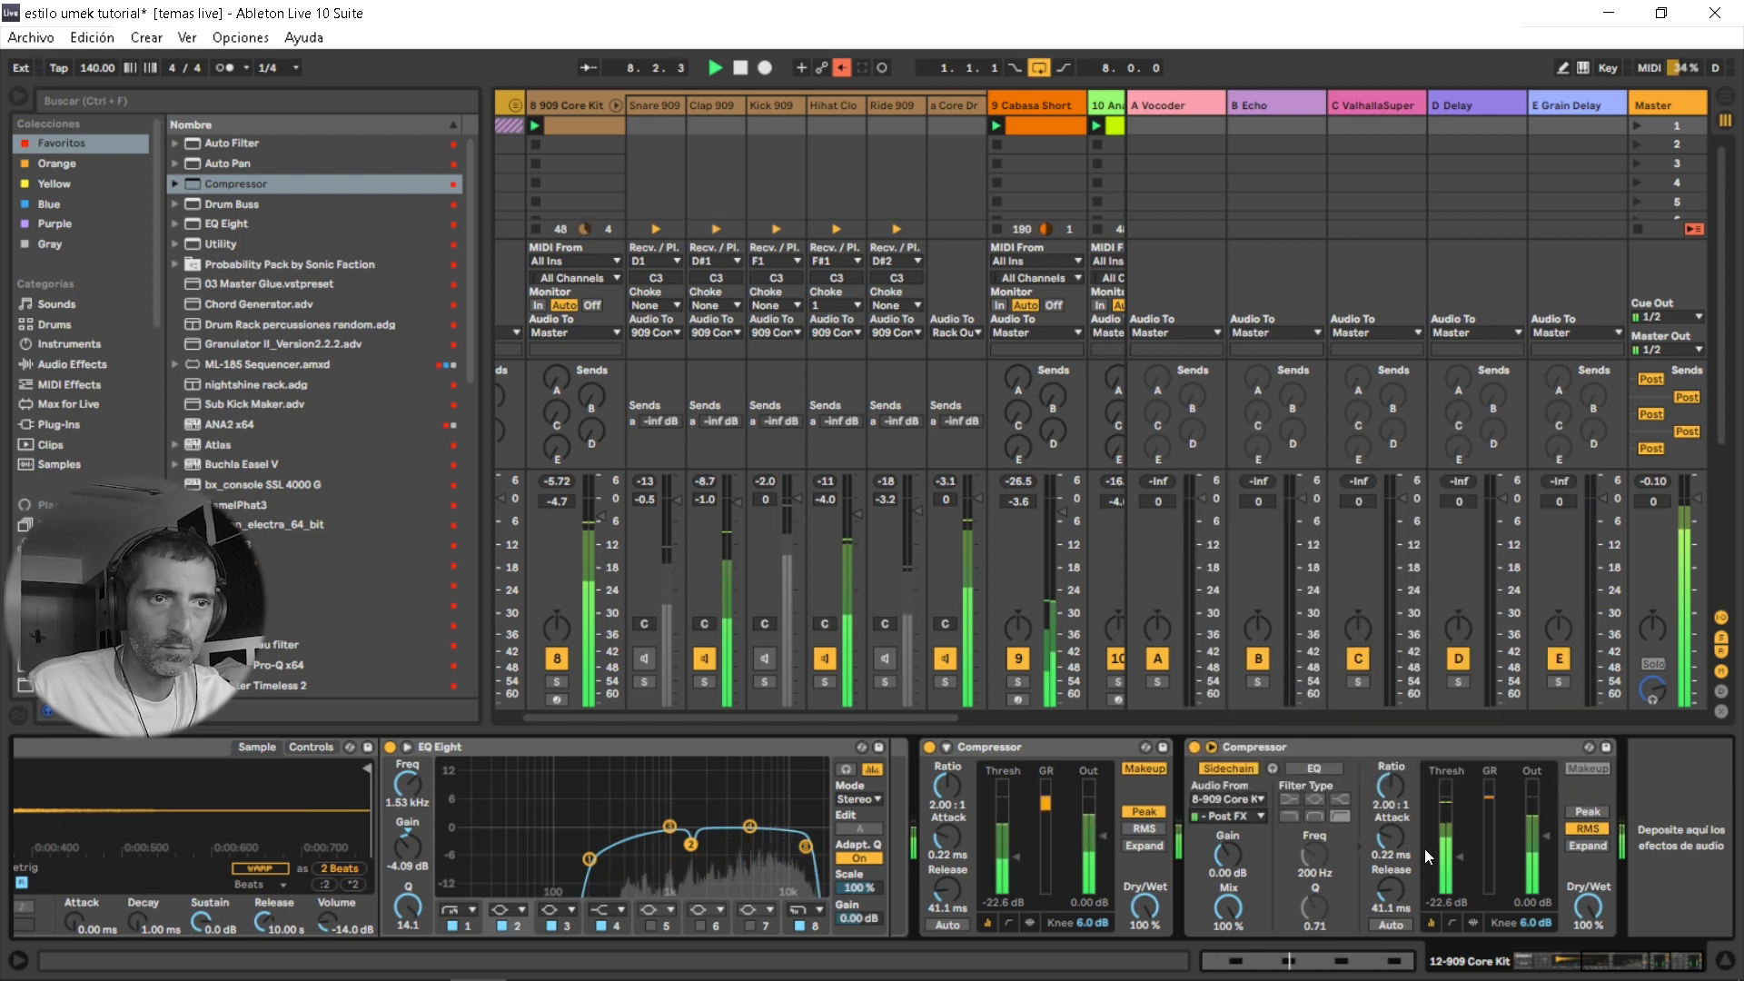
Set the sidechained Compressor's threshold to -15.7 dB, attack to 0.08 ms and release to 19.8 ms, and hide the browser.
{"action": "left_click_drag", "start_coordinate": [1391, 838], "coordinate": [1461, 841]}
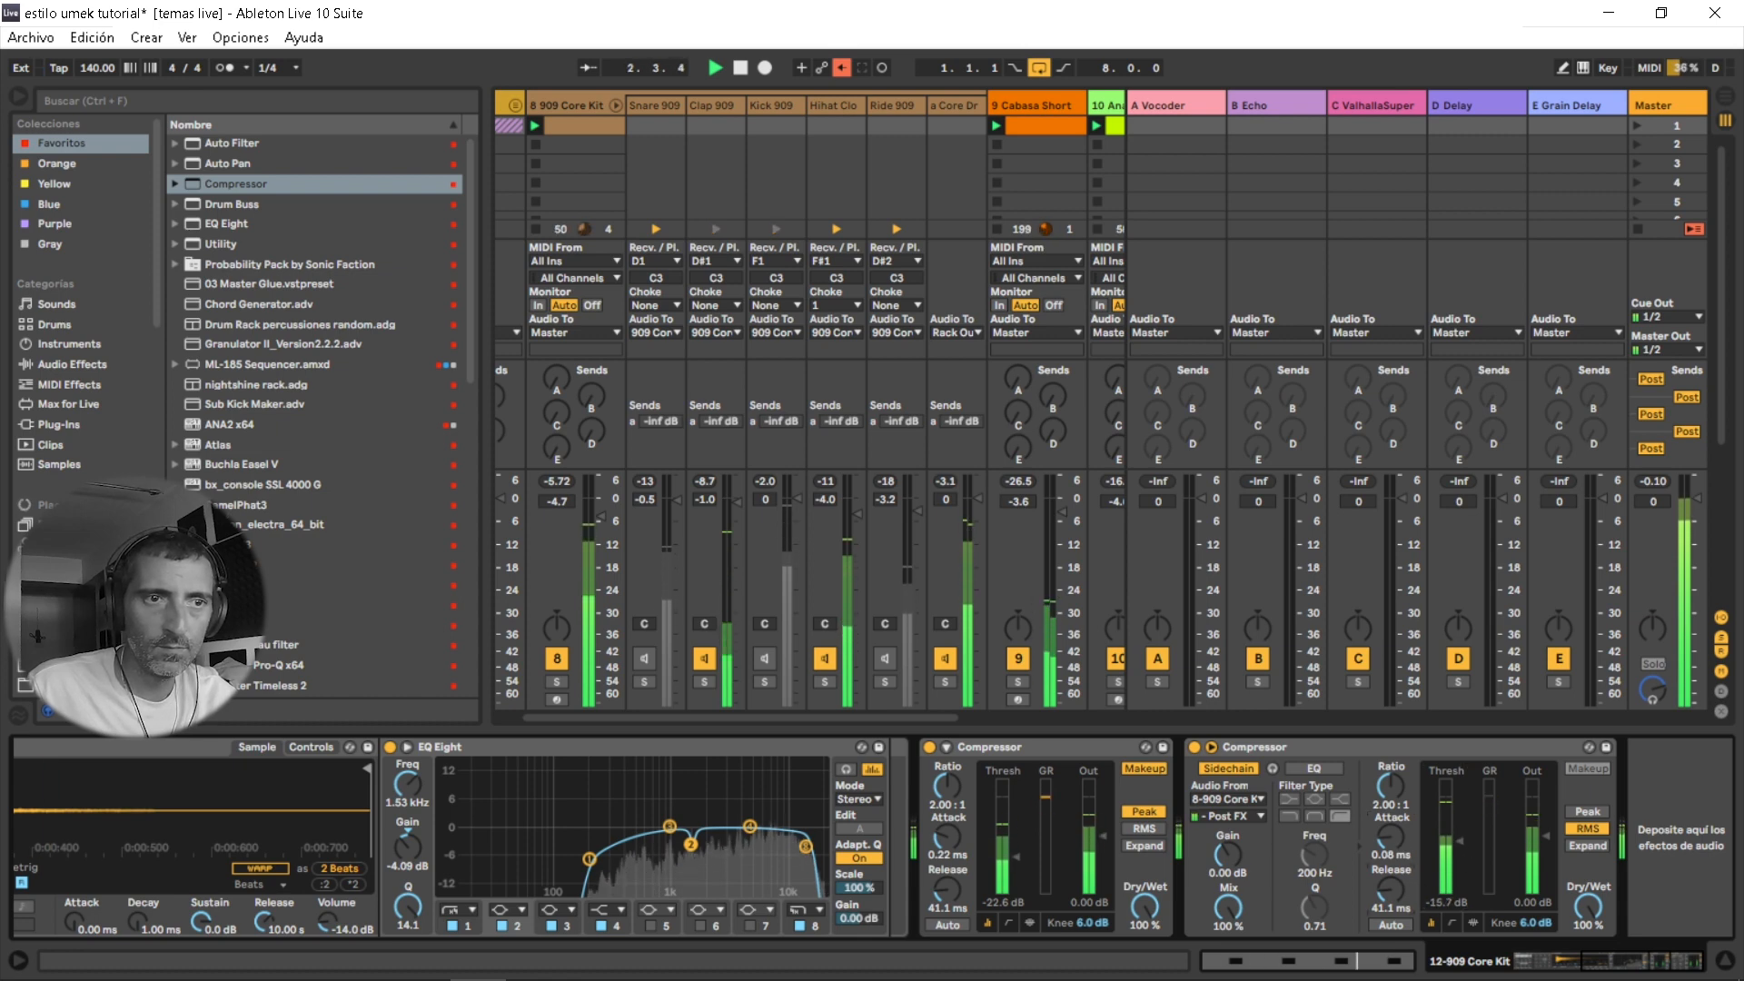
{"action": "left_click", "coordinate": [19, 97]}
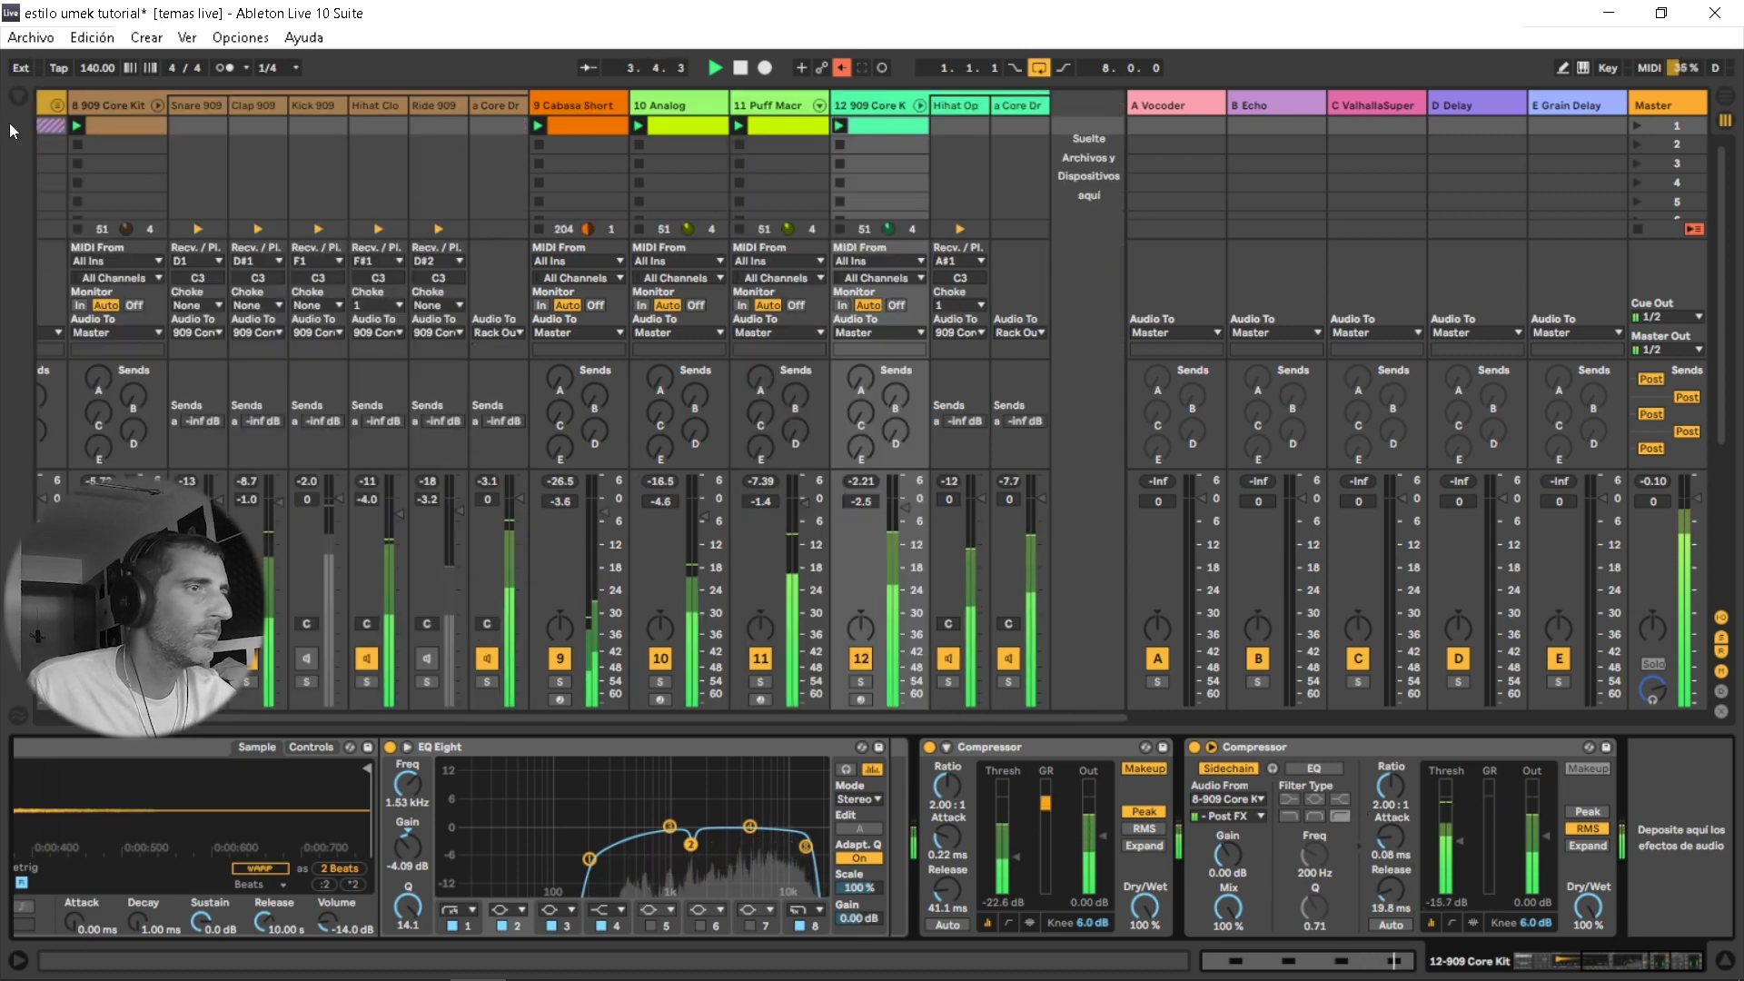
Solo track 12 and set the Hihat Open 909 envelope to decay 832 ms, sustain -18 dB and release 60.6 ms.
{"action": "left_click", "coordinate": [861, 681]}
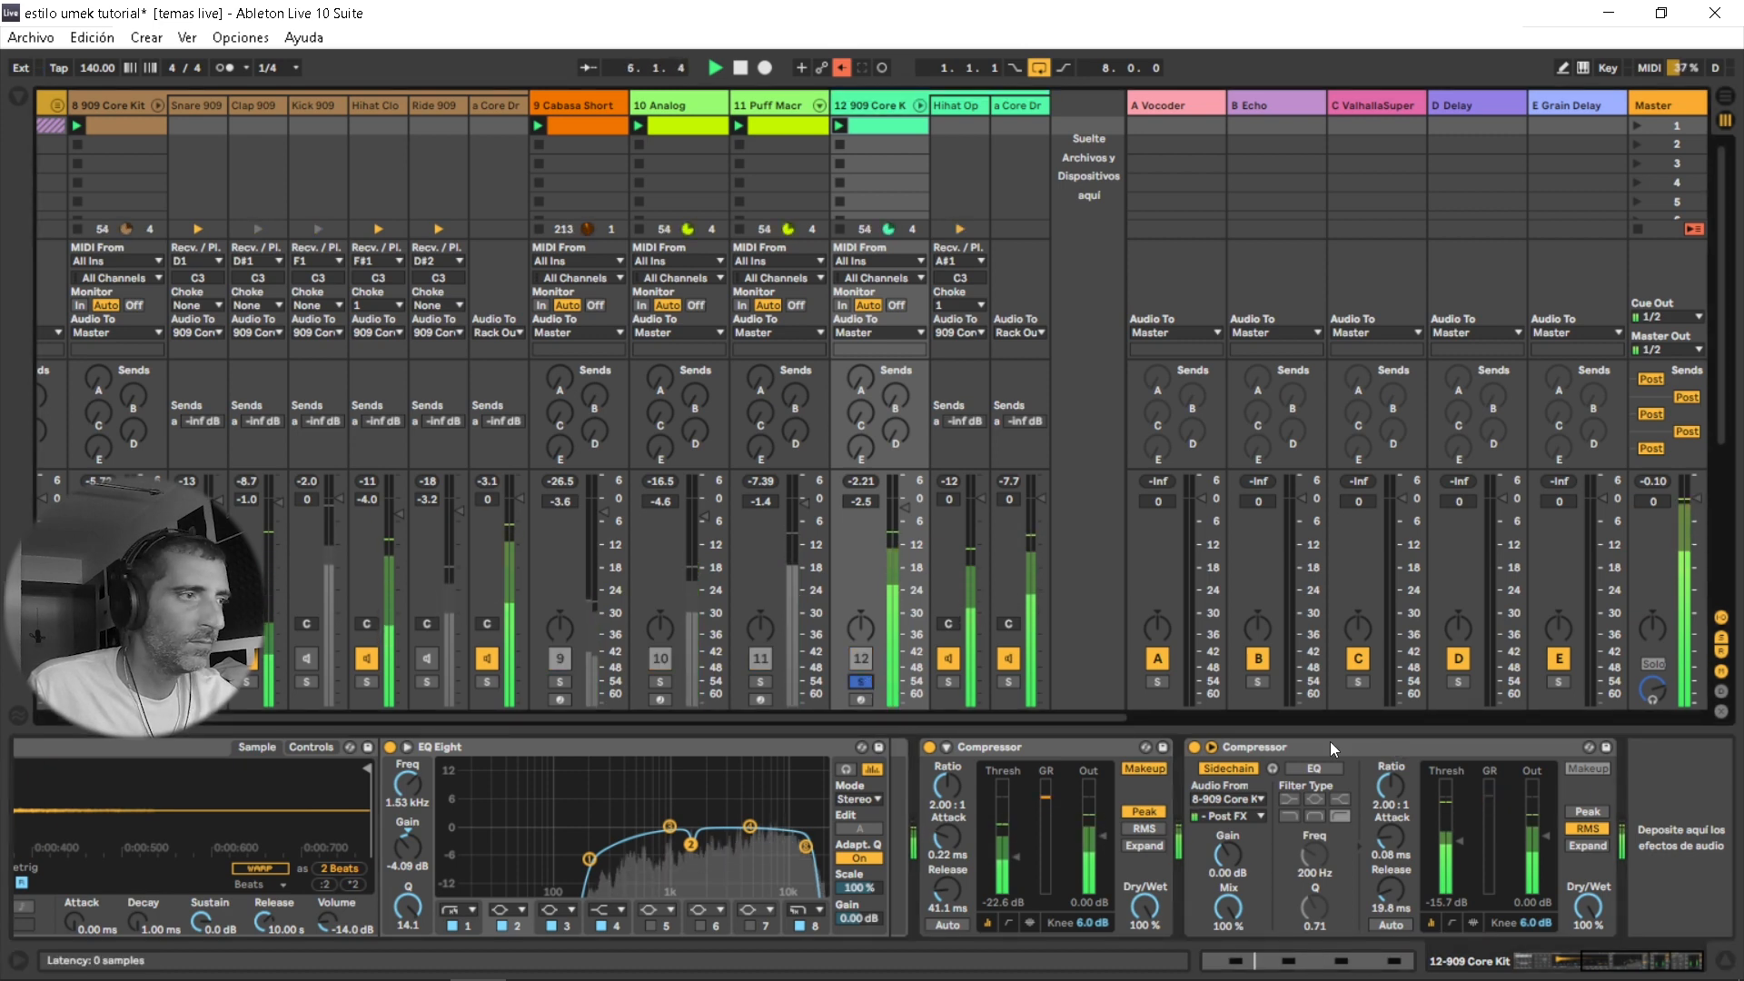
{"action": "key", "text": "space"}
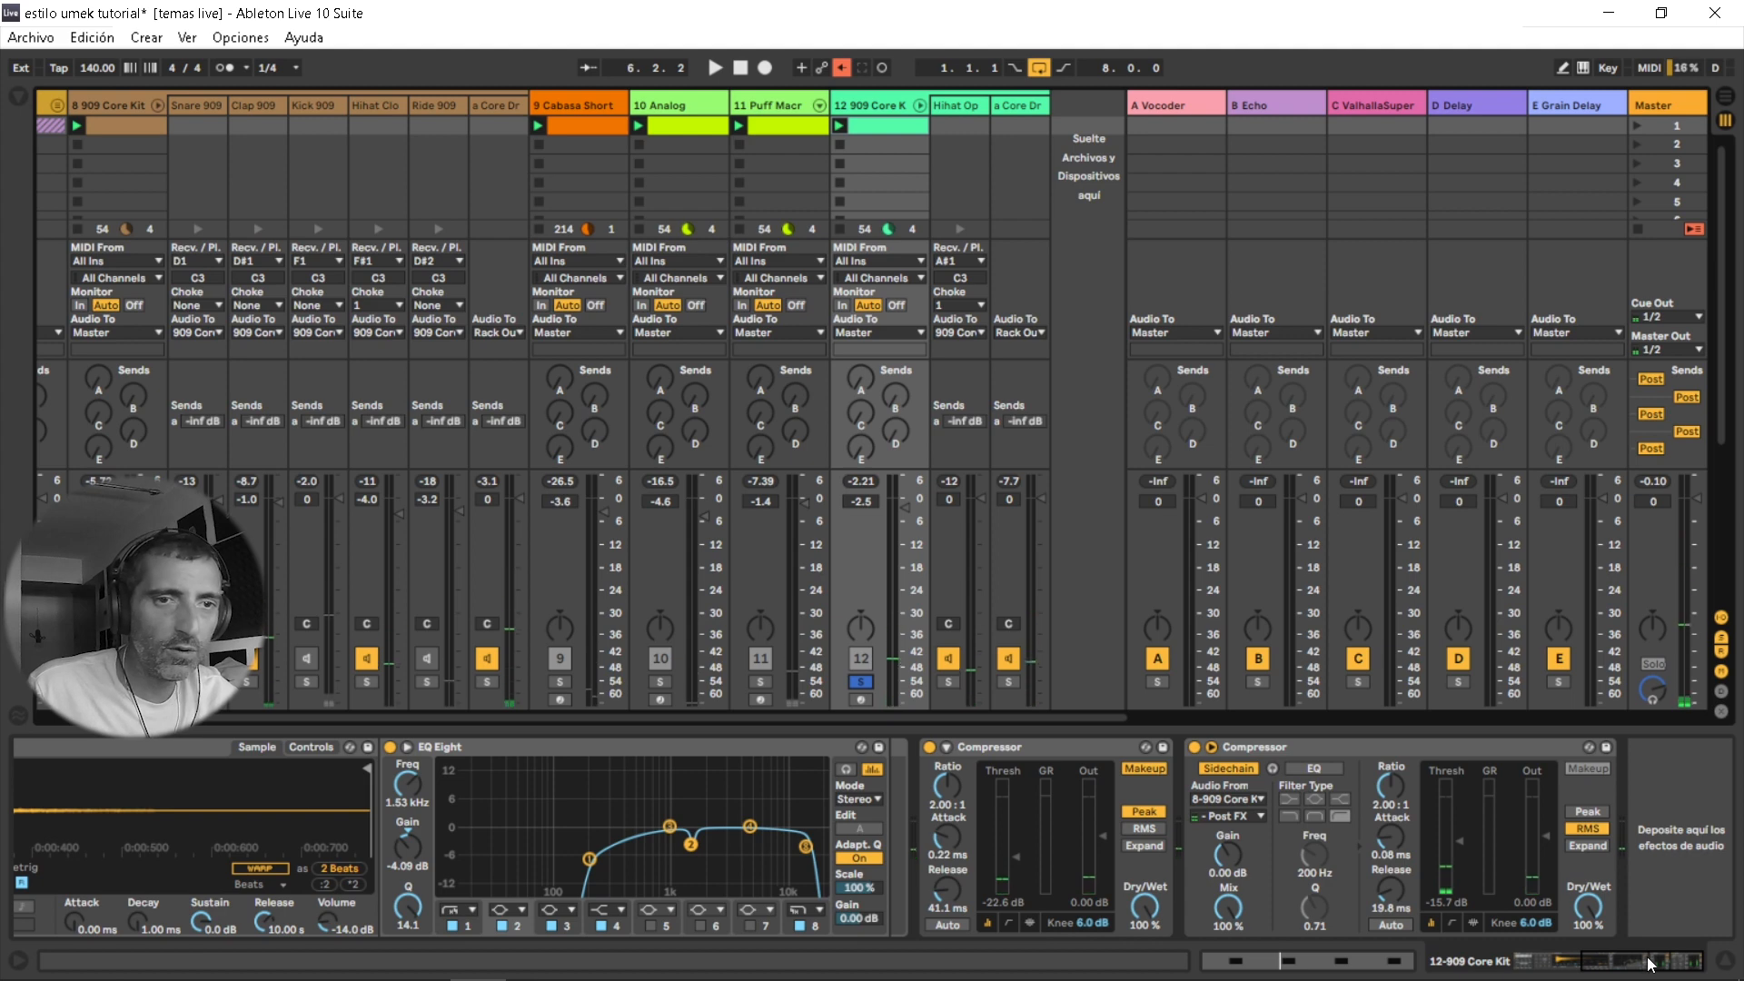
{"action": "left_click_drag", "start_coordinate": [1648, 959], "coordinate": [1594, 961]}
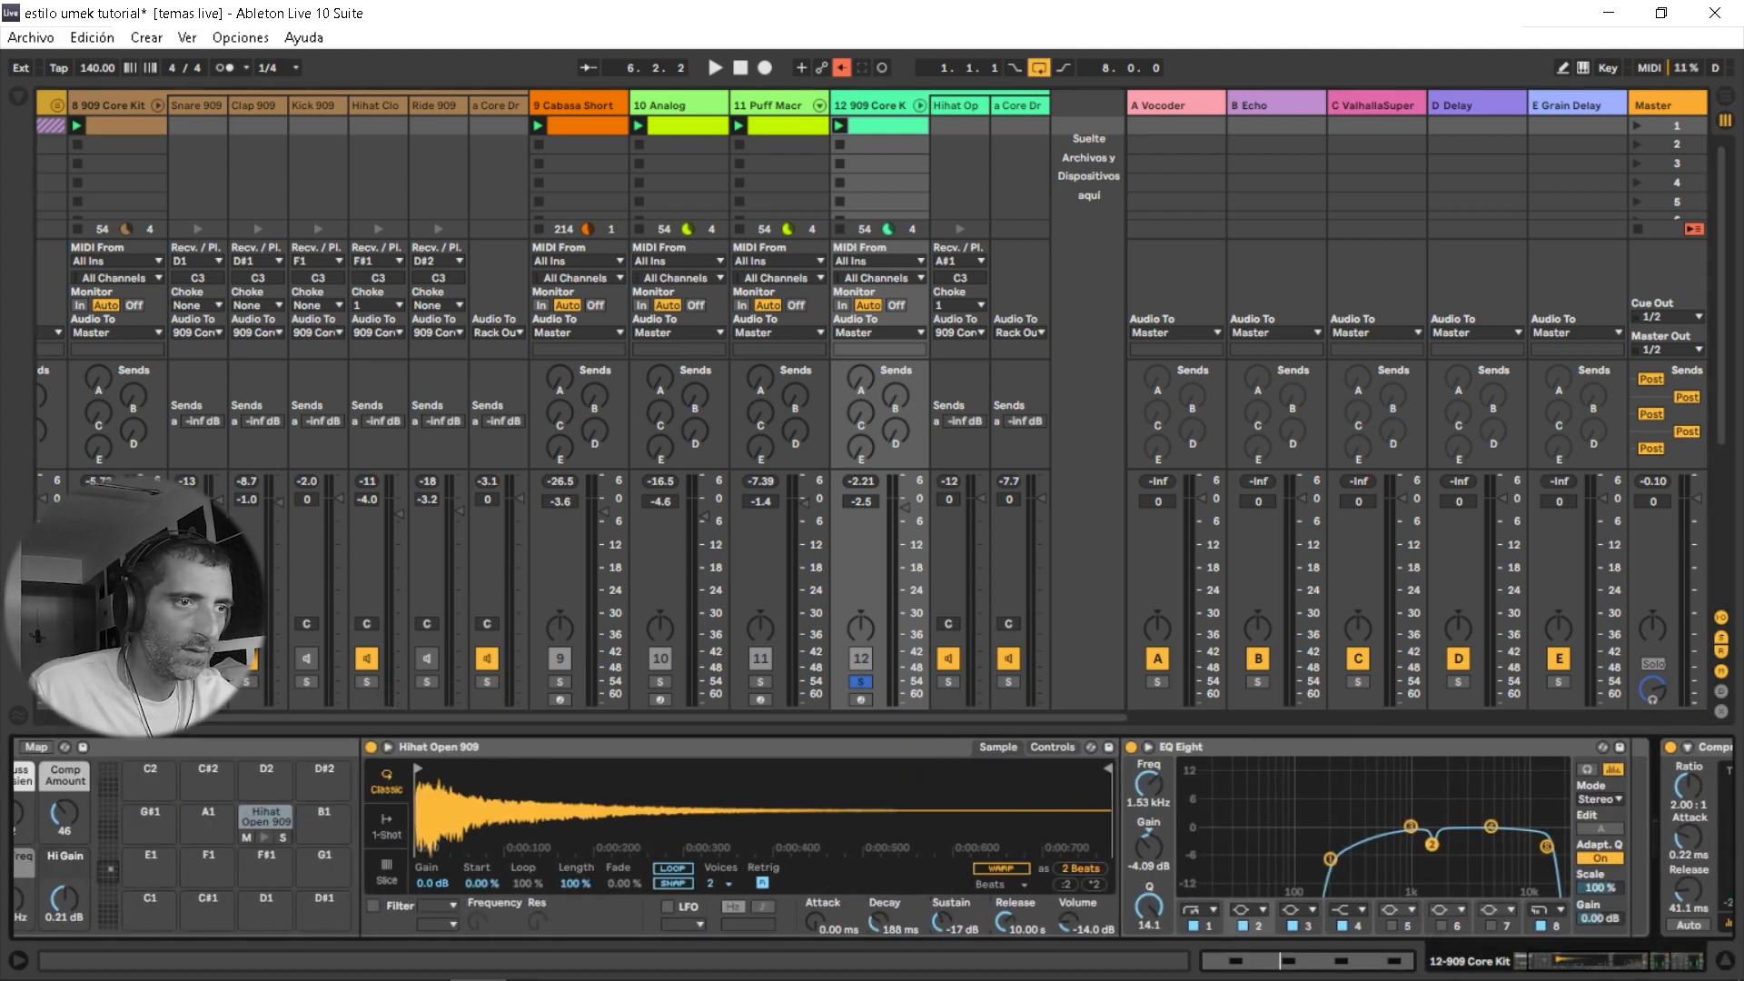
{"action": "left_click_drag", "start_coordinate": [1010, 909], "coordinate": [1015, 919]}
{"action": "key", "text": "space"}
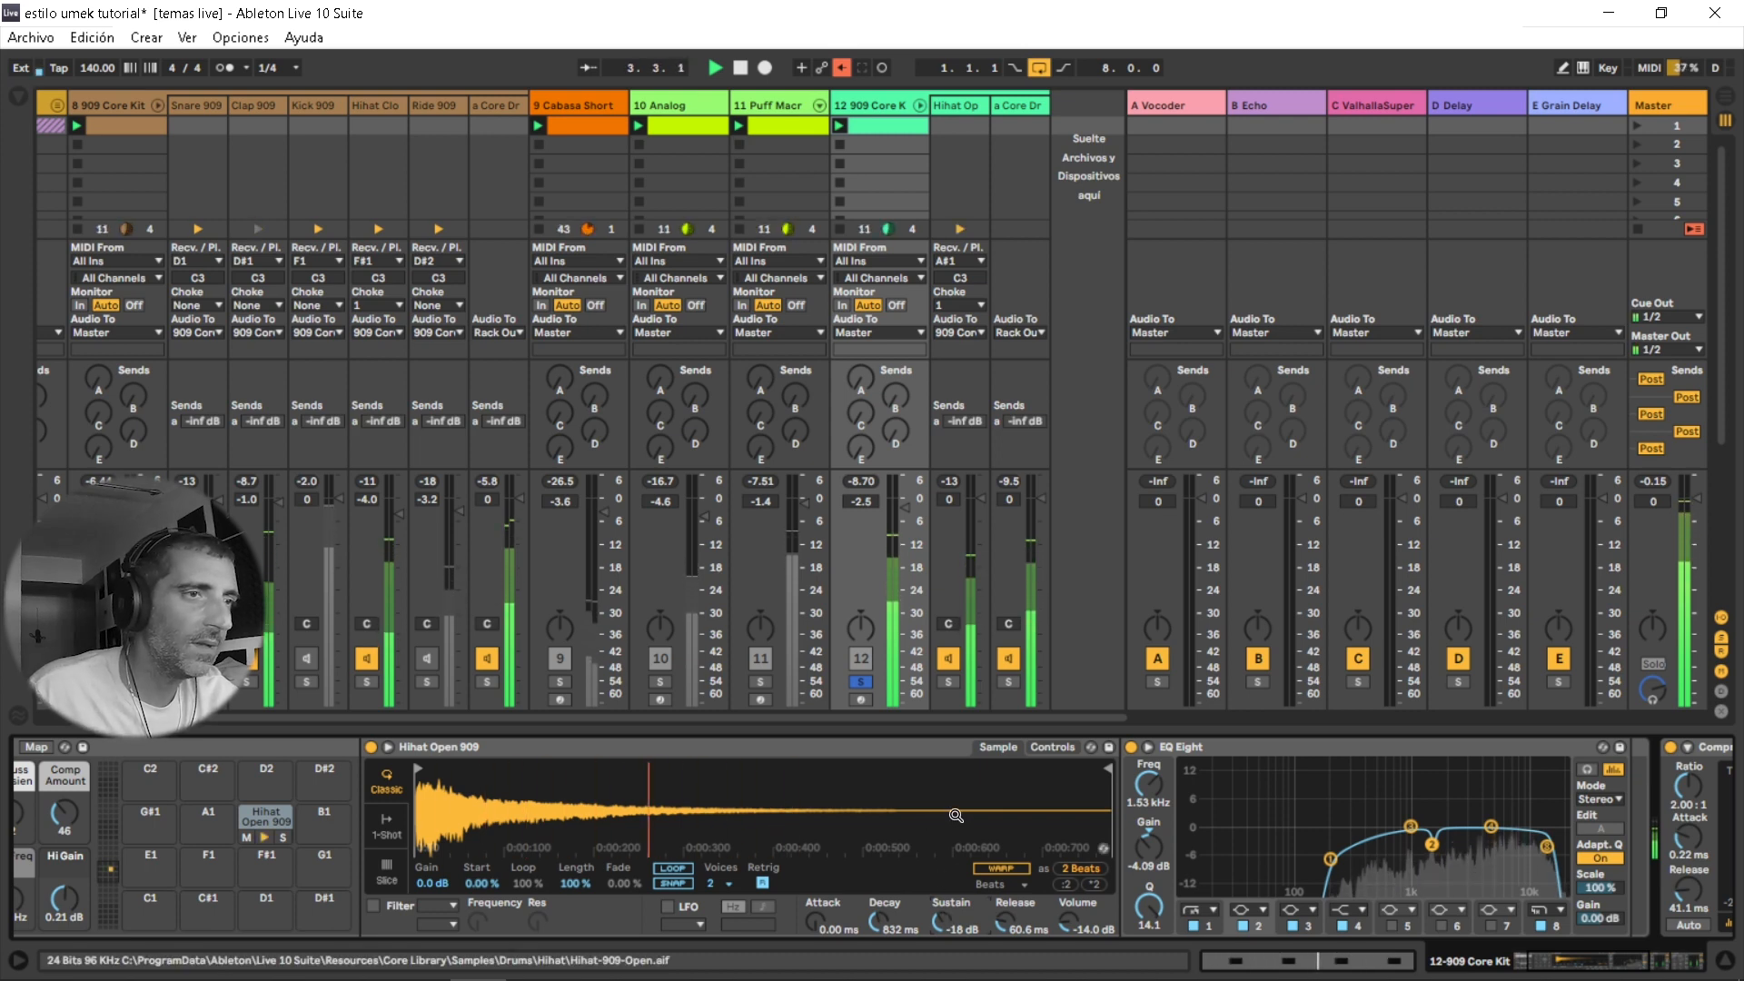
{"action": "key", "text": "space"}
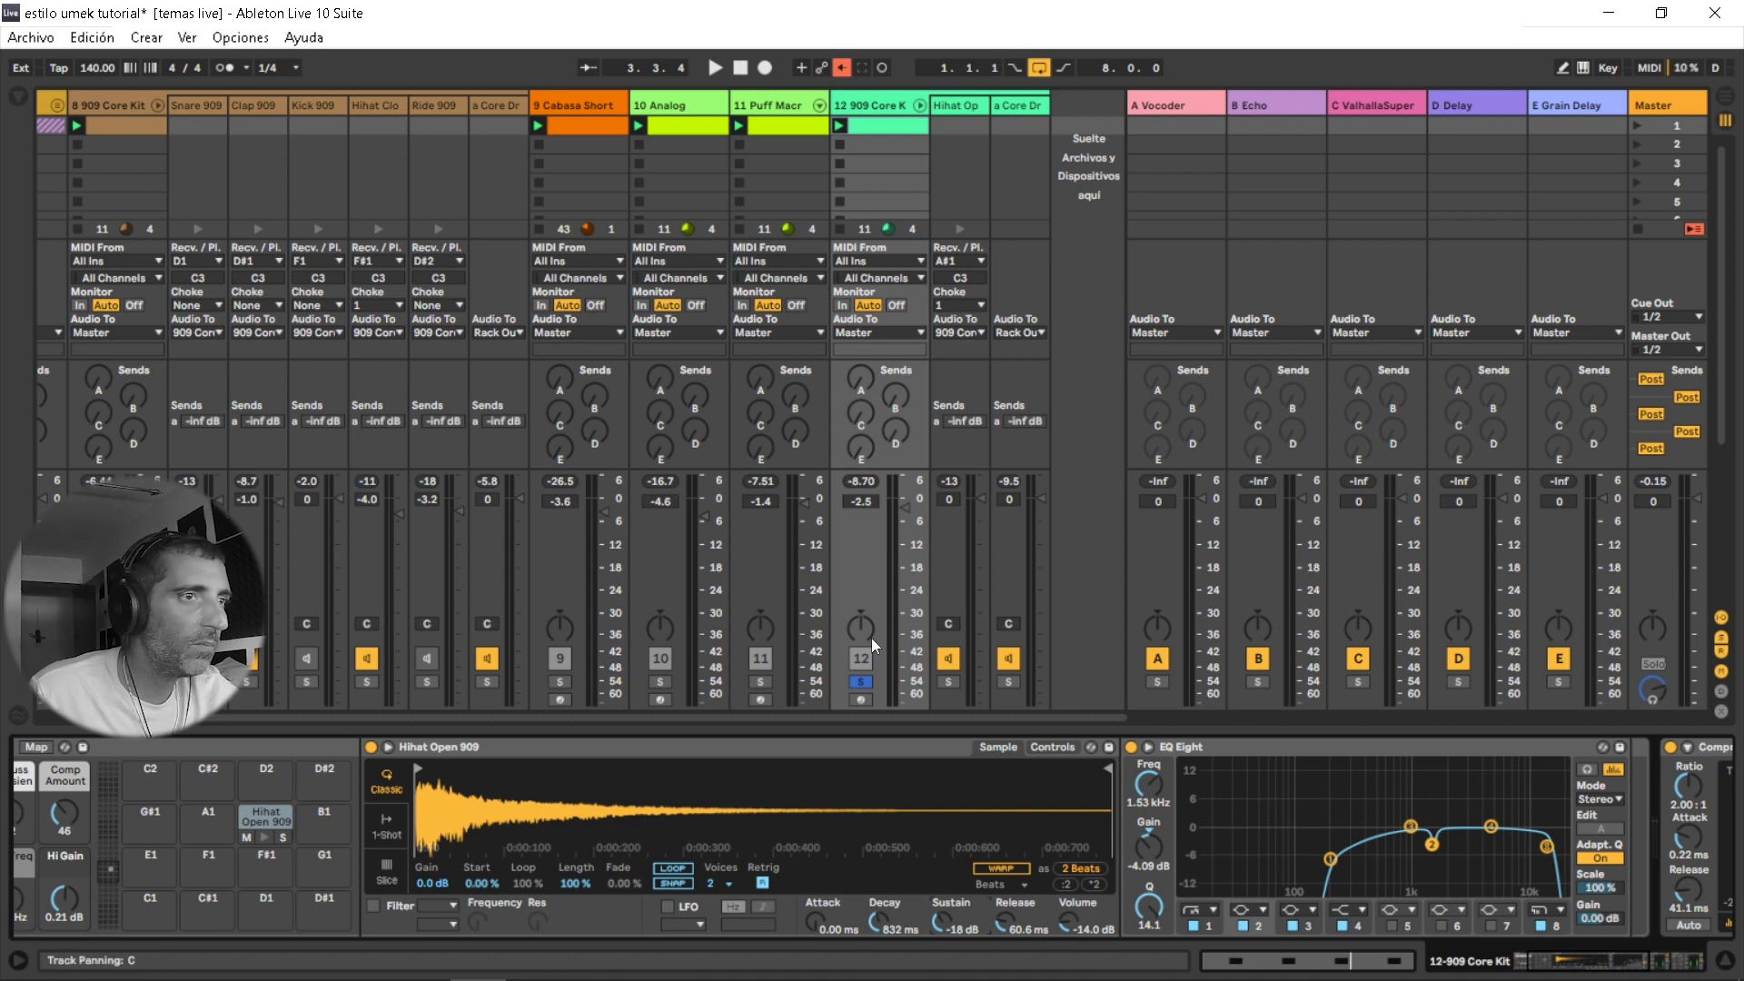
Pan track 12 slightly right and track 8's closed hi-hat chain slightly left, and unsolo track 12 during playback.
{"action": "left_click_drag", "start_coordinate": [867, 633], "coordinate": [868, 630]}
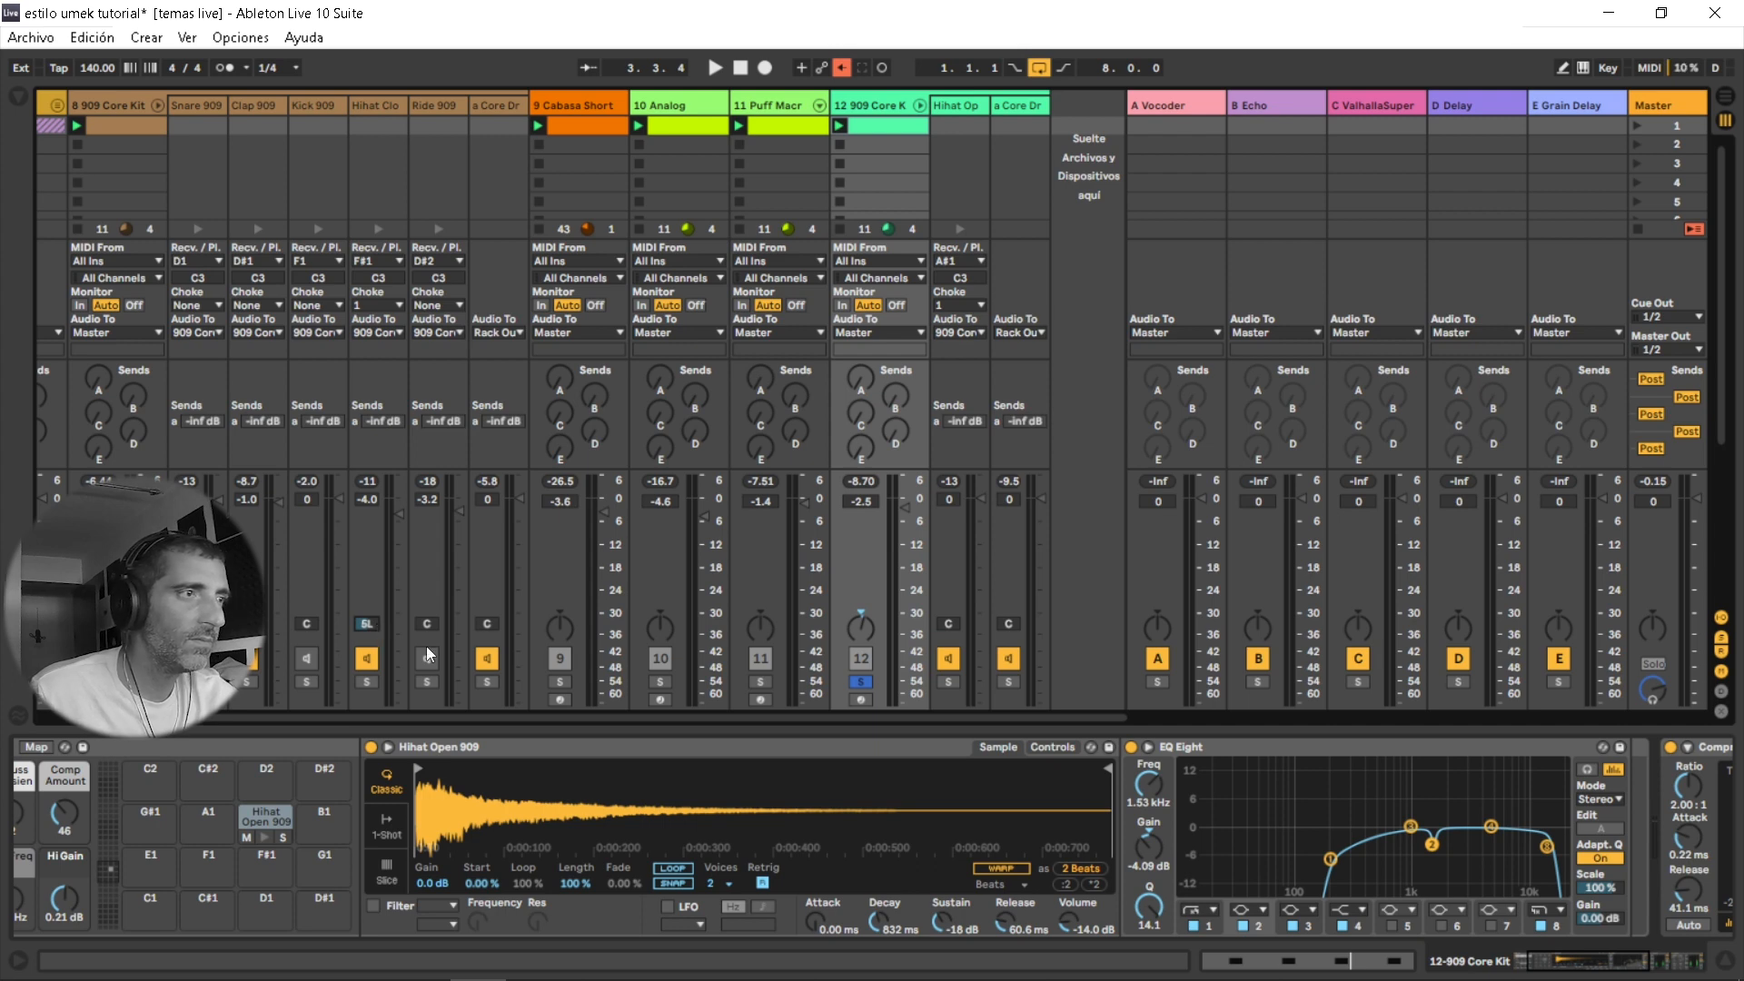
{"action": "key", "text": "space"}
{"action": "left_click", "coordinate": [861, 681]}
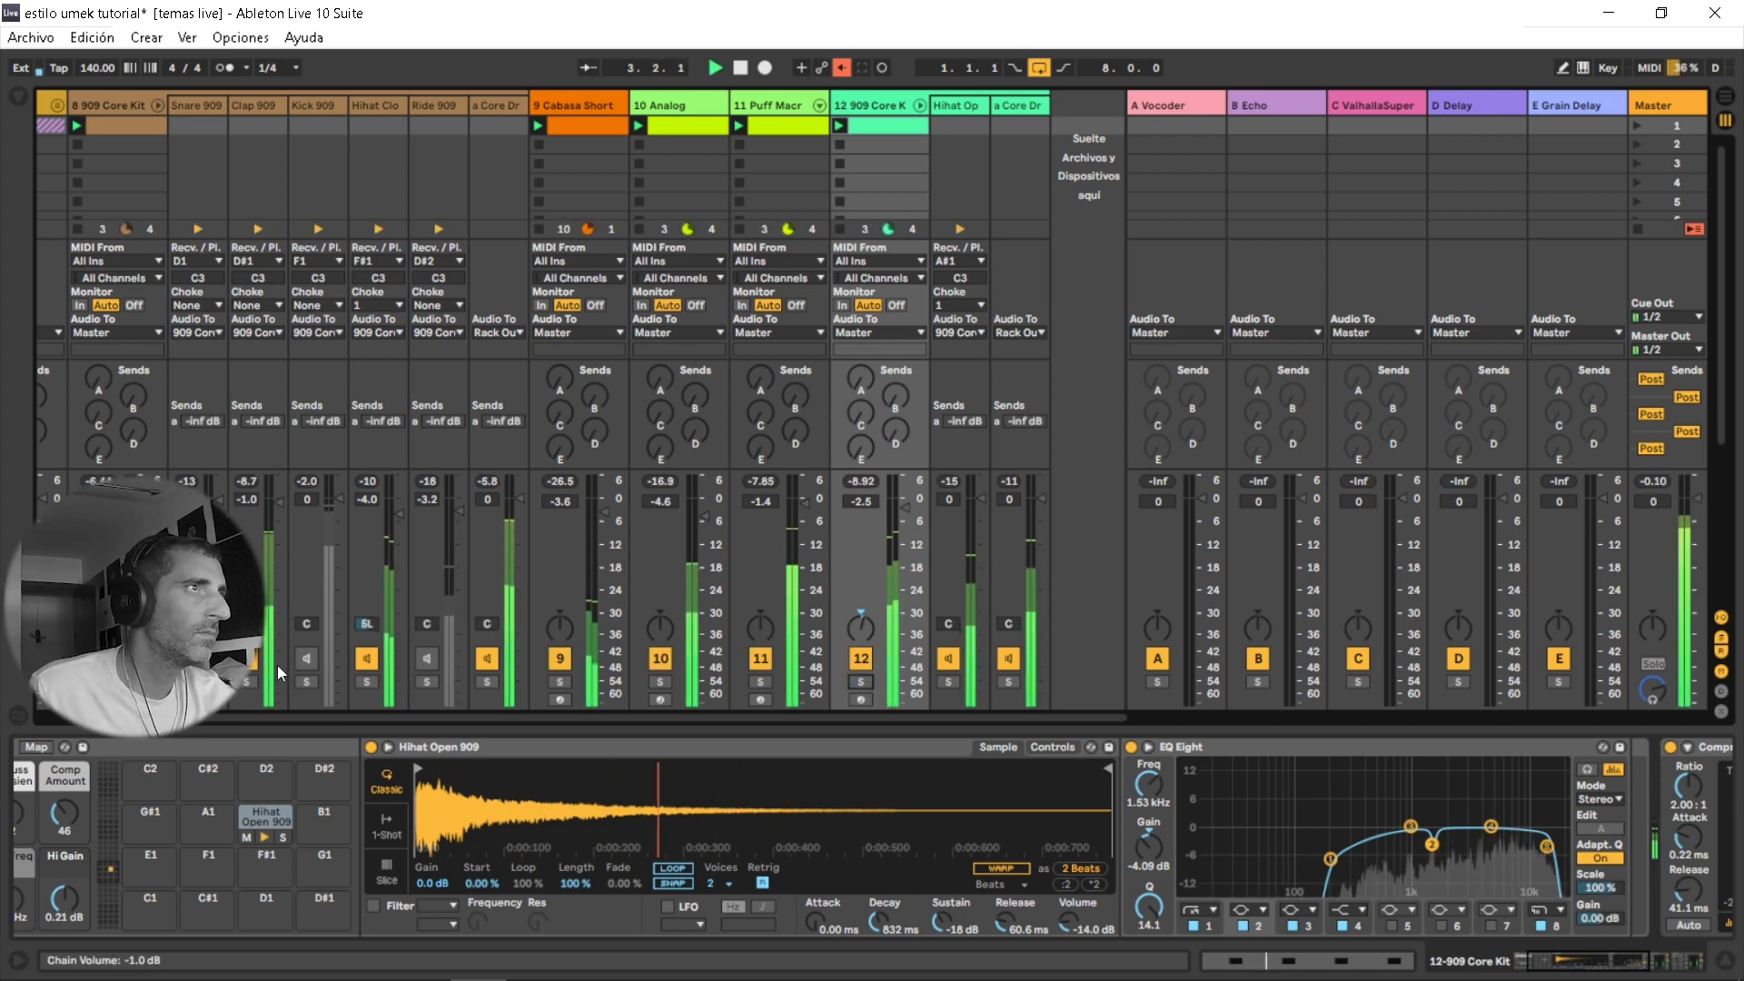
Unmute track 8's Kick 909 chain and lower track 12's volume to -4.7 dB.
{"action": "left_click", "coordinate": [306, 657]}
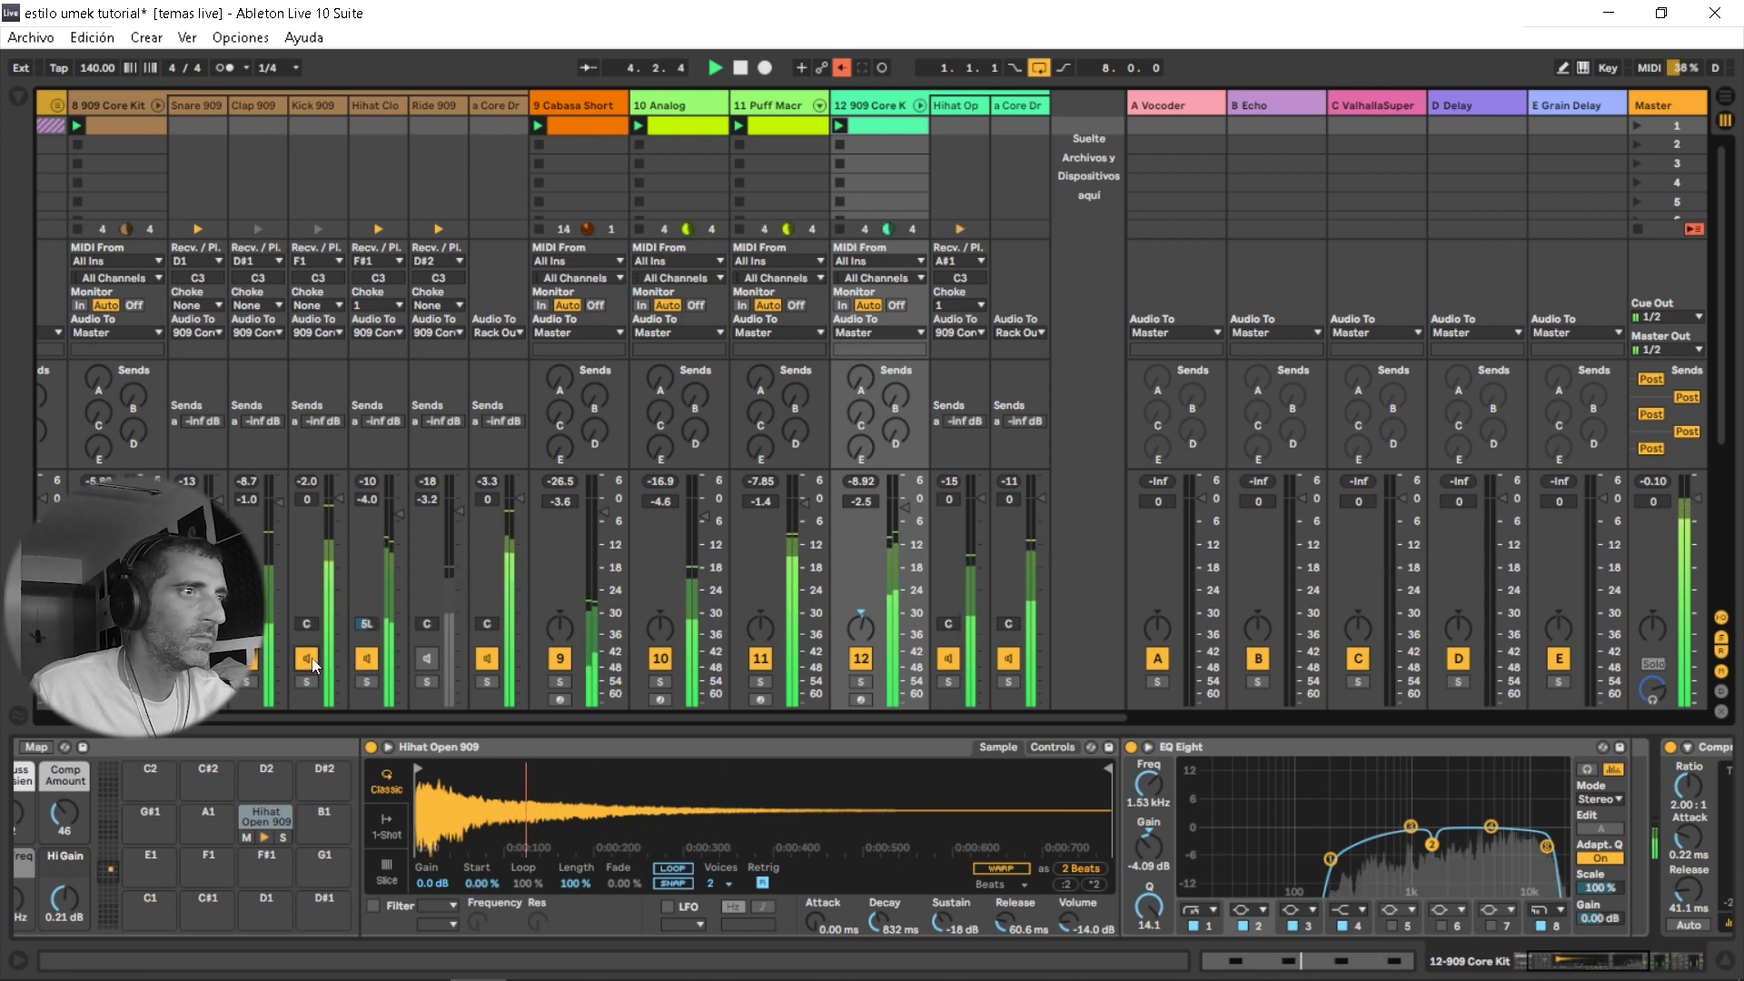
{"action": "left_click_drag", "start_coordinate": [899, 507], "coordinate": [903, 525]}
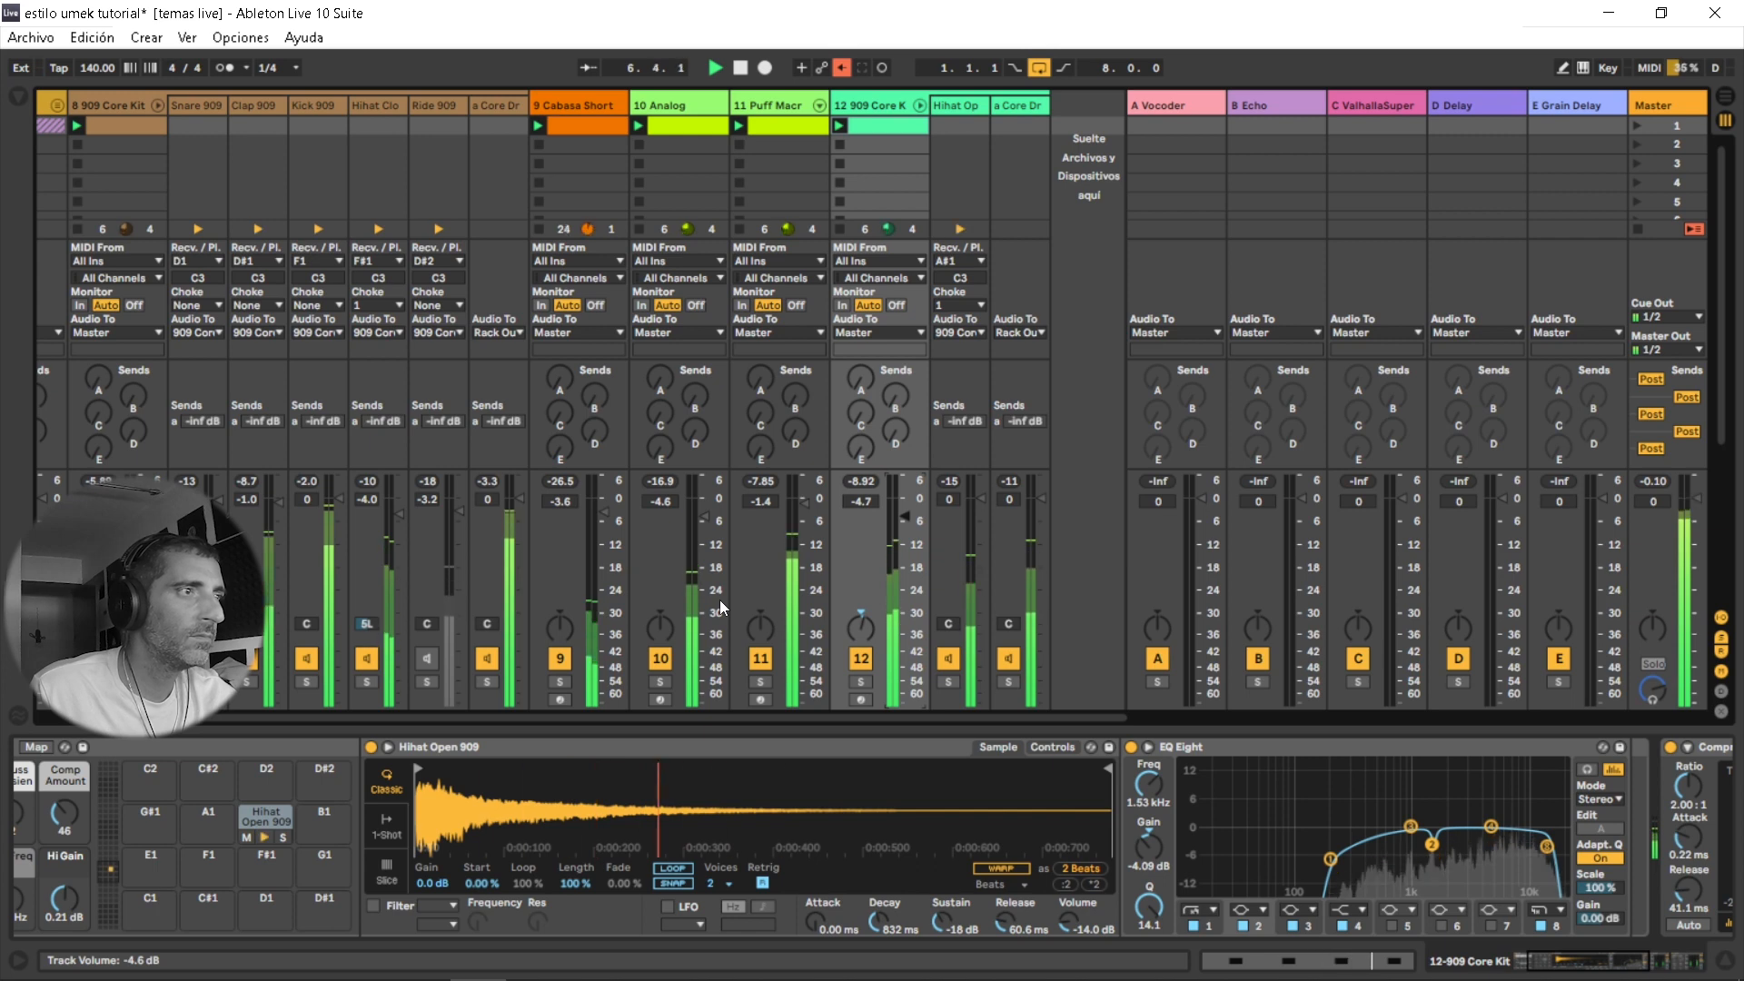
Unmute the Ride 909 chain, lower its volume to -3.7 dB and mute it again.
{"action": "left_click", "coordinate": [420, 662]}
{"action": "left_click_drag", "start_coordinate": [460, 511], "coordinate": [460, 515]}
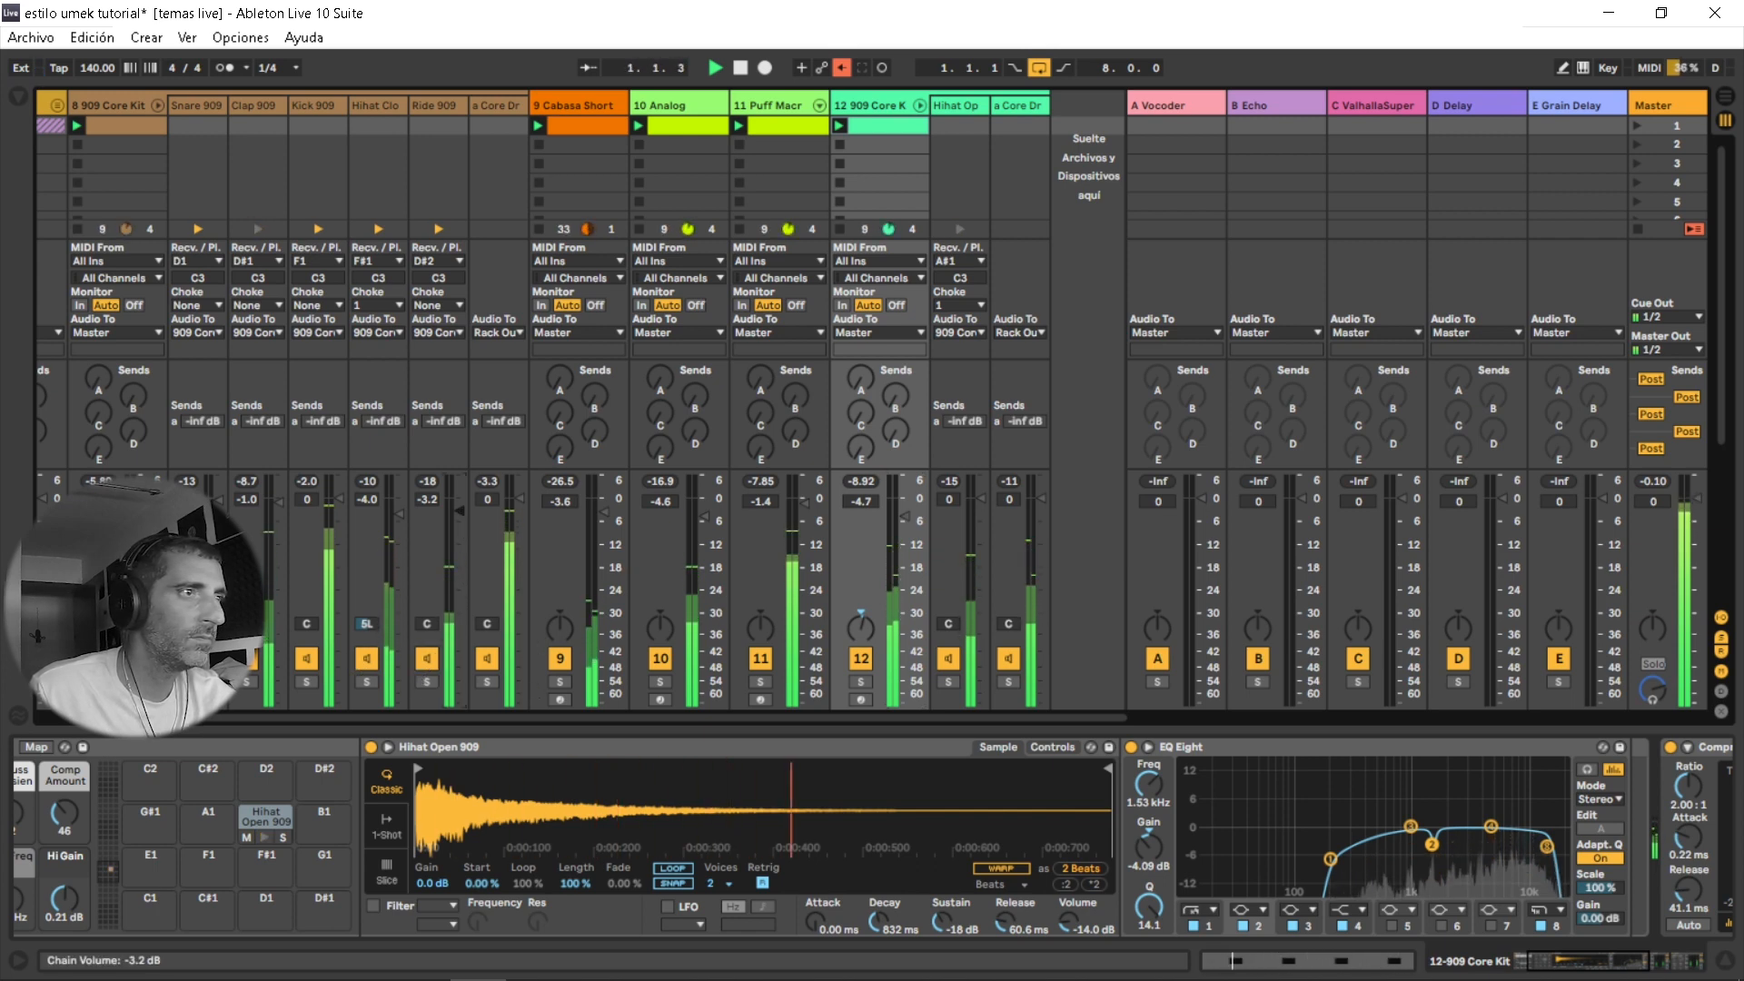
{"action": "left_click", "coordinate": [426, 658]}
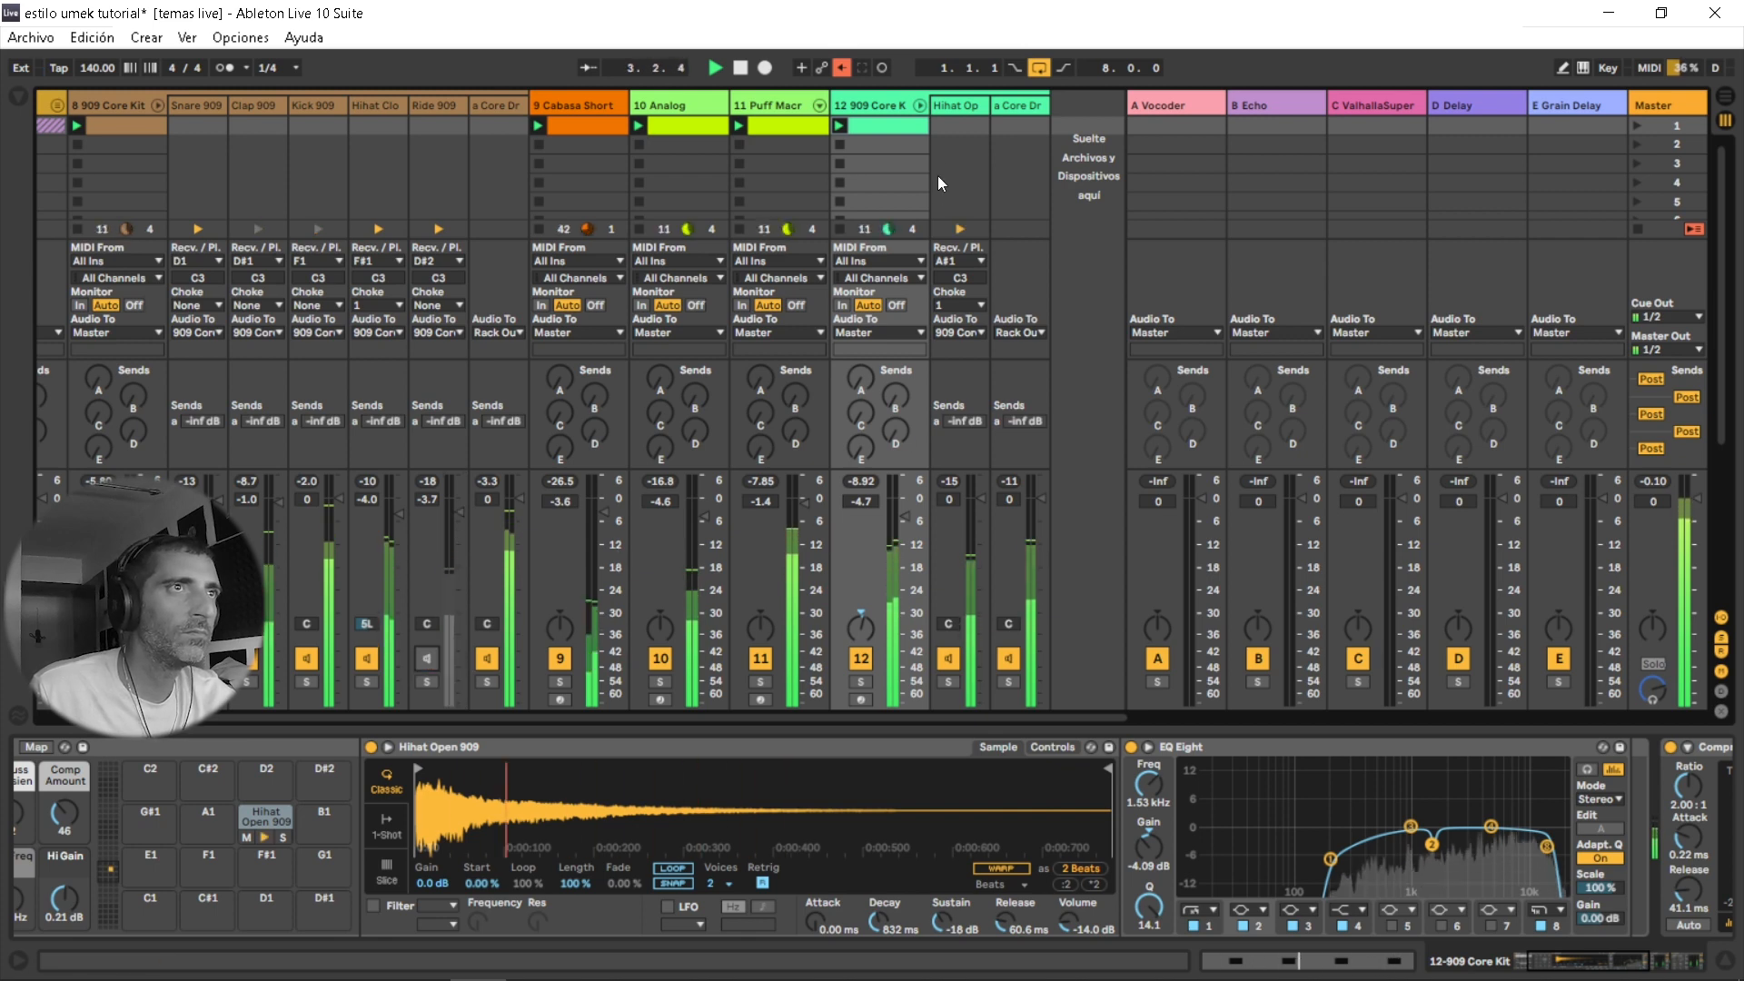
Collapse track 12's chains, open track 8's 909 Core Kit clip and add a Snare 909 note at 1.4.4.
{"action": "left_click", "coordinate": [919, 105]}
{"action": "left_click", "coordinate": [257, 672]}
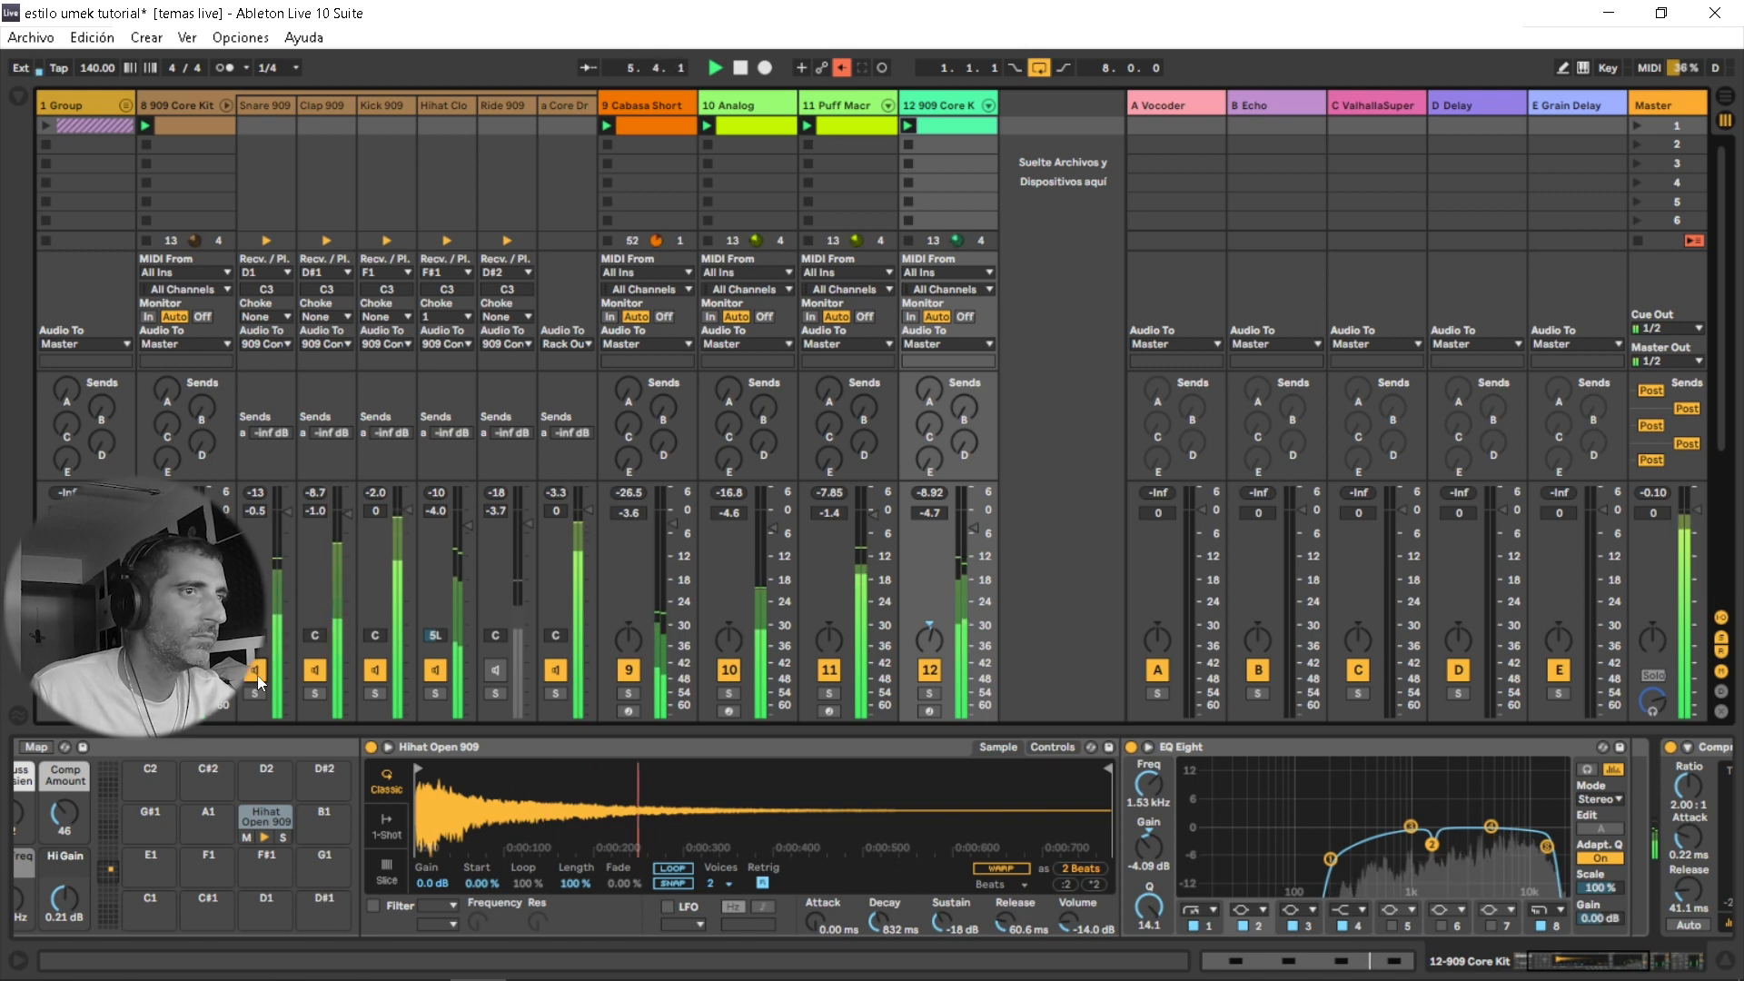
{"action": "left_click", "coordinate": [194, 124]}
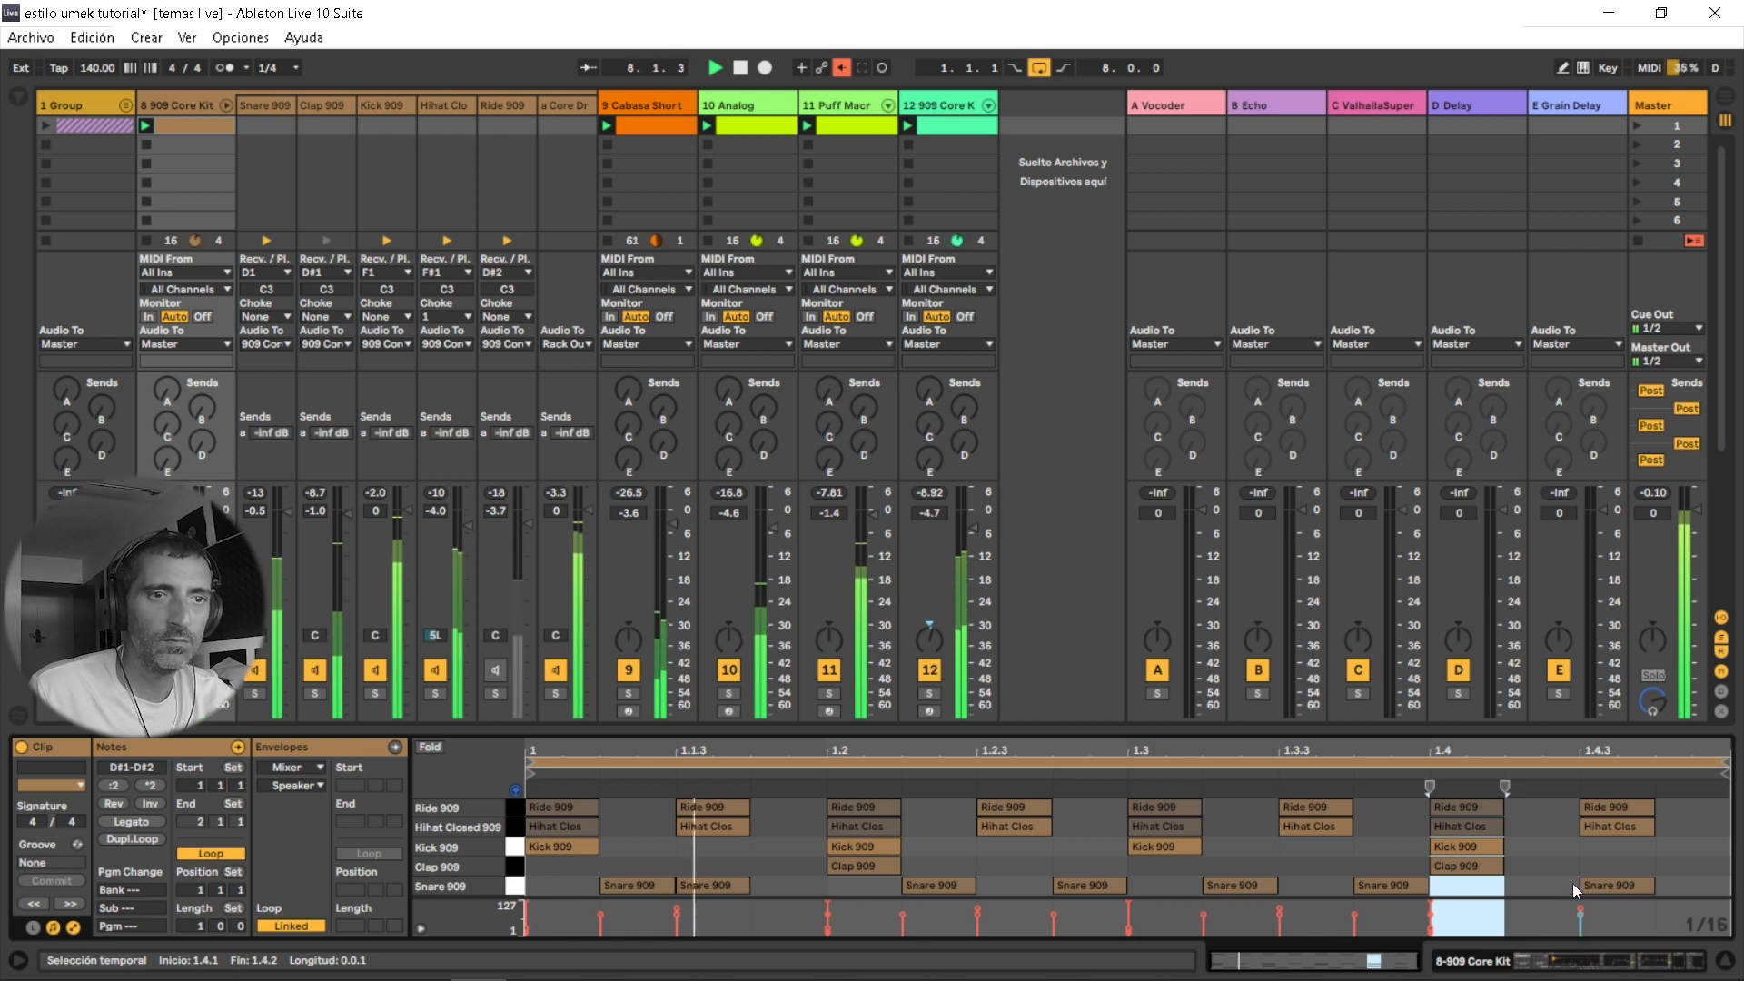
{"action": "double_click", "coordinate": [1686, 889]}
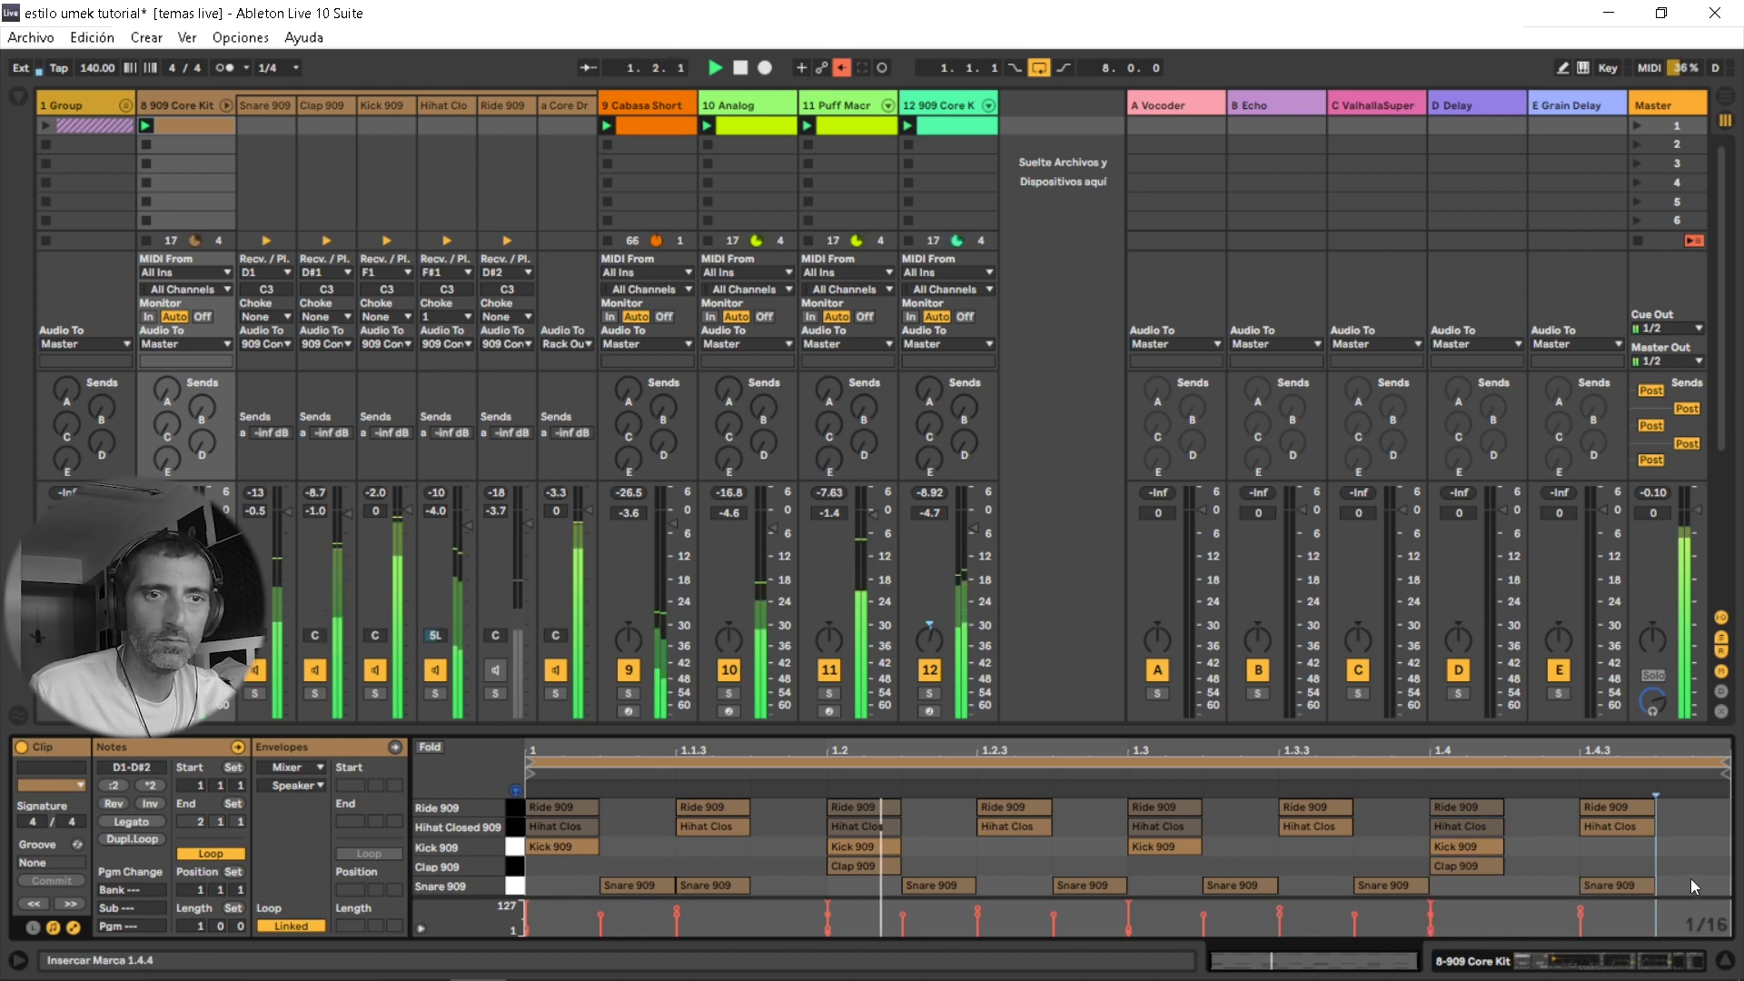
{"action": "double_click", "coordinate": [1557, 885]}
{"action": "double_click", "coordinate": [1557, 885]}
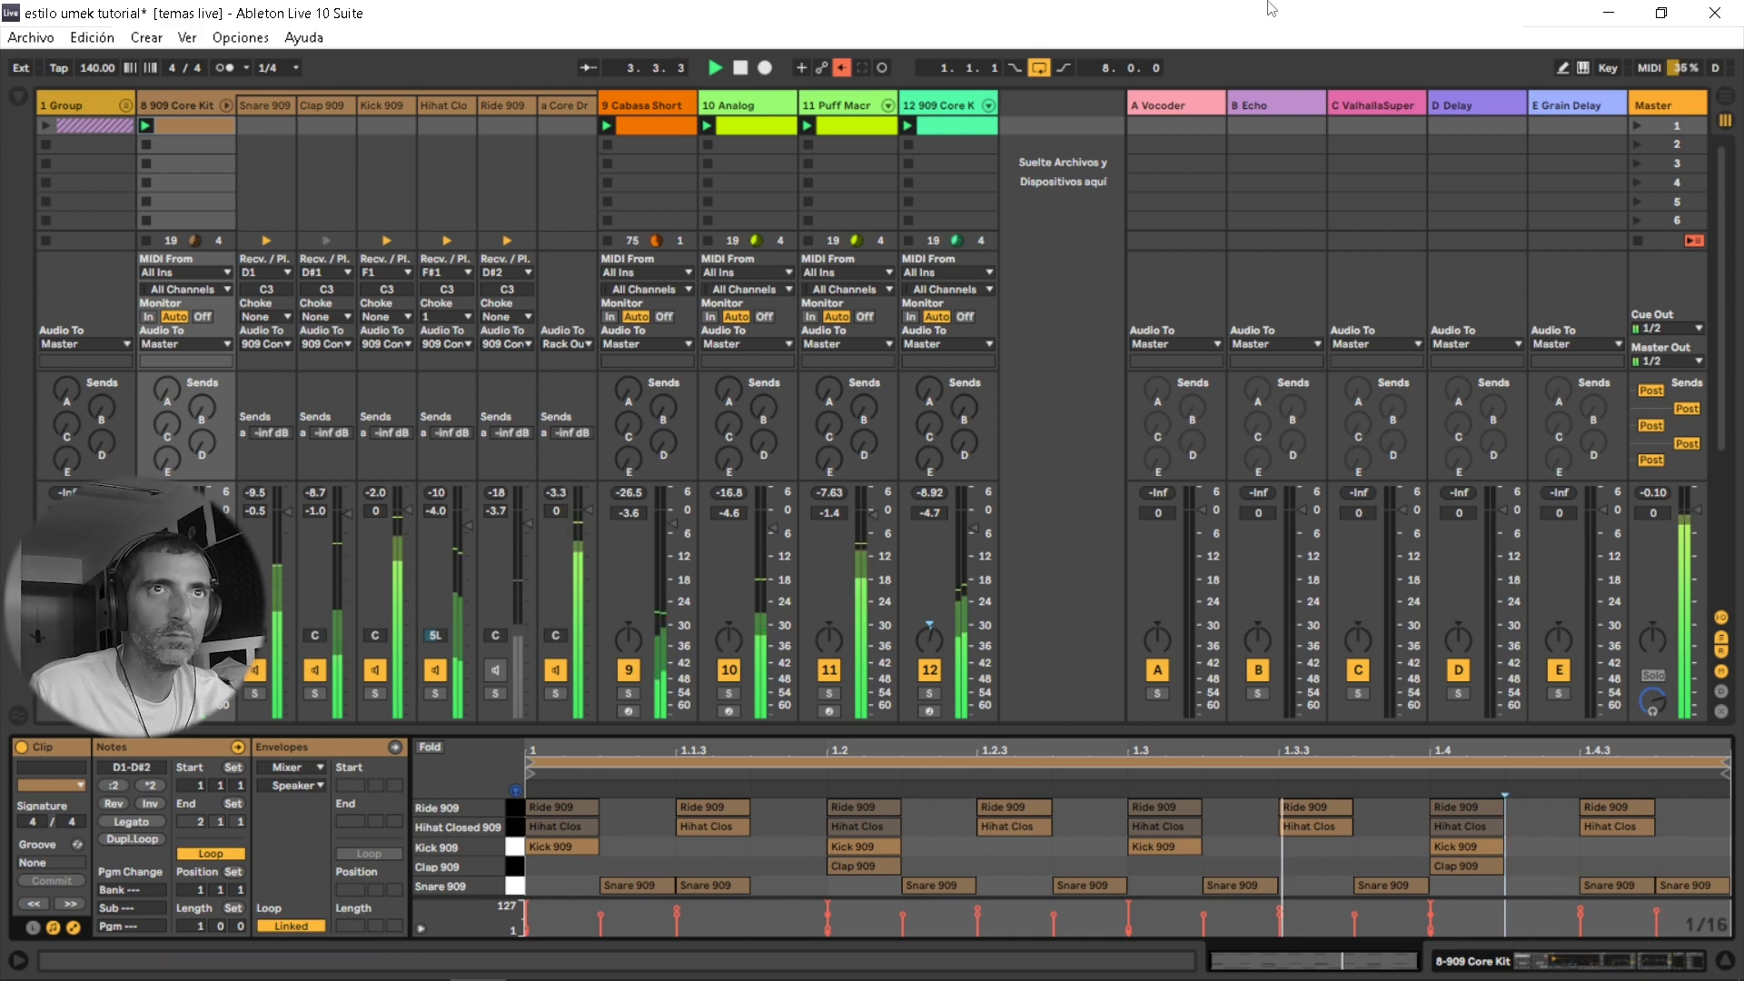
In Draw mode, add a Snare 909 note at 1.4.2 with velocity 41, and set velocity 37 at 1.4.4 and 67 at 1.4.3.
{"action": "left_click", "coordinate": [1563, 68]}
{"action": "left_click", "coordinate": [1559, 886]}
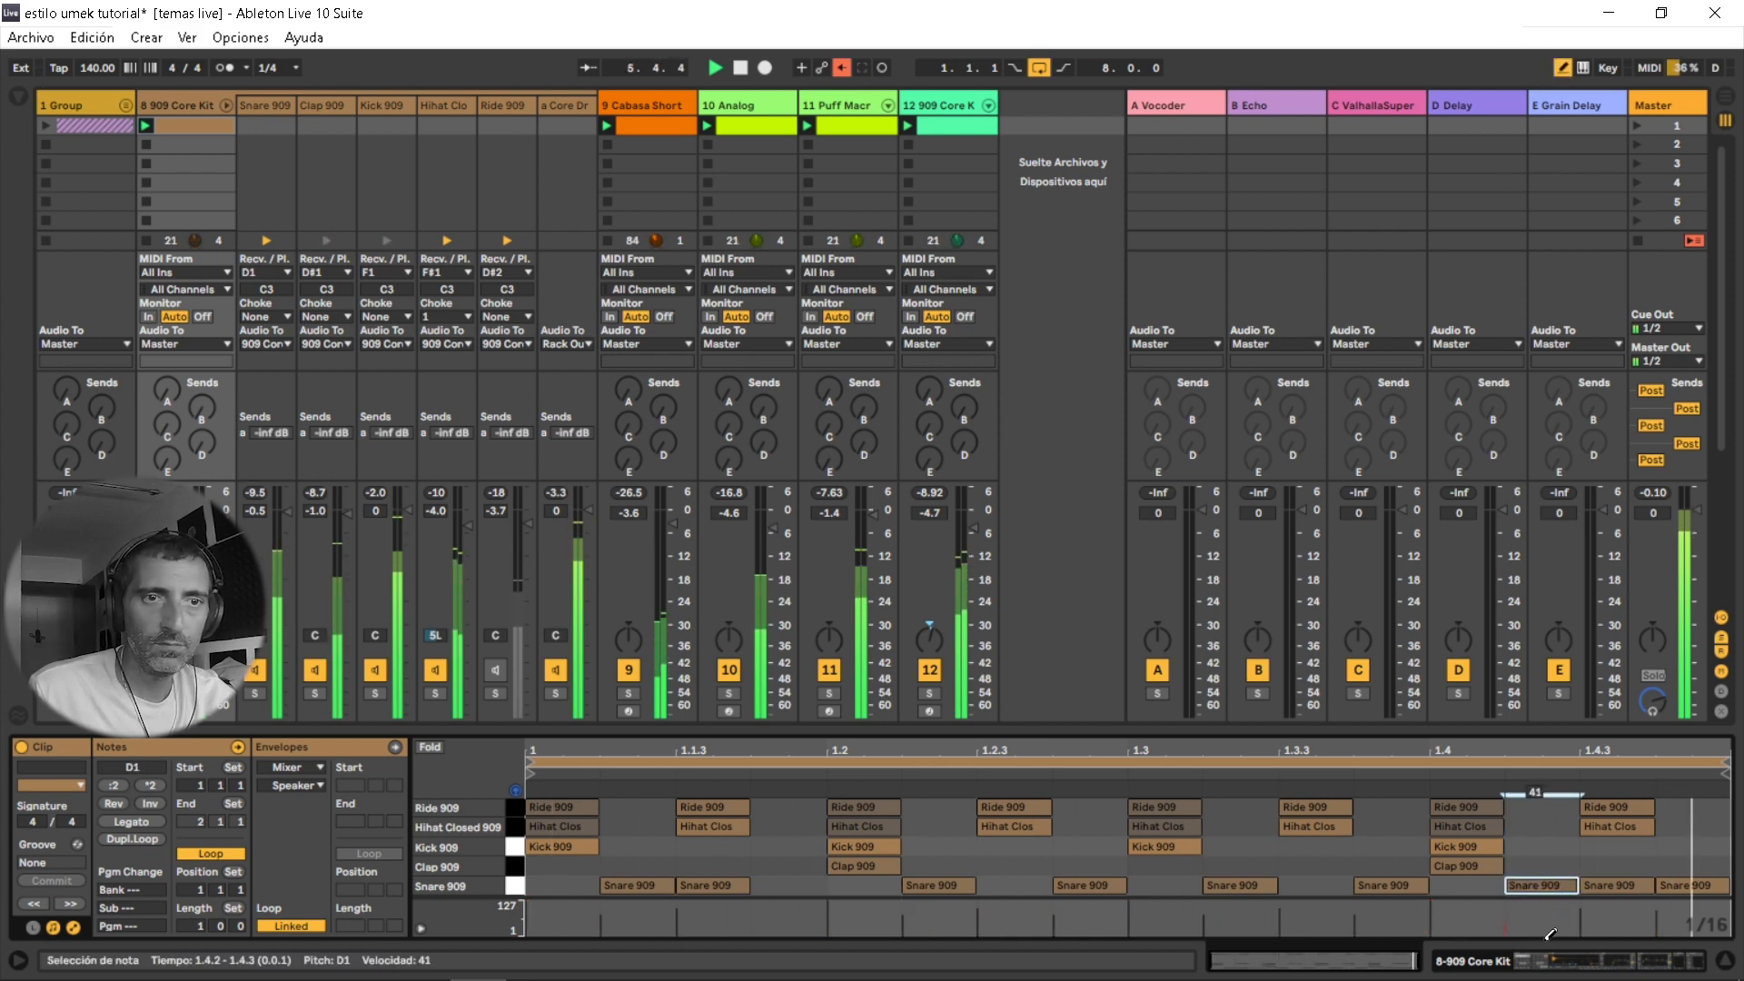
{"action": "left_click", "coordinate": [1687, 883]}
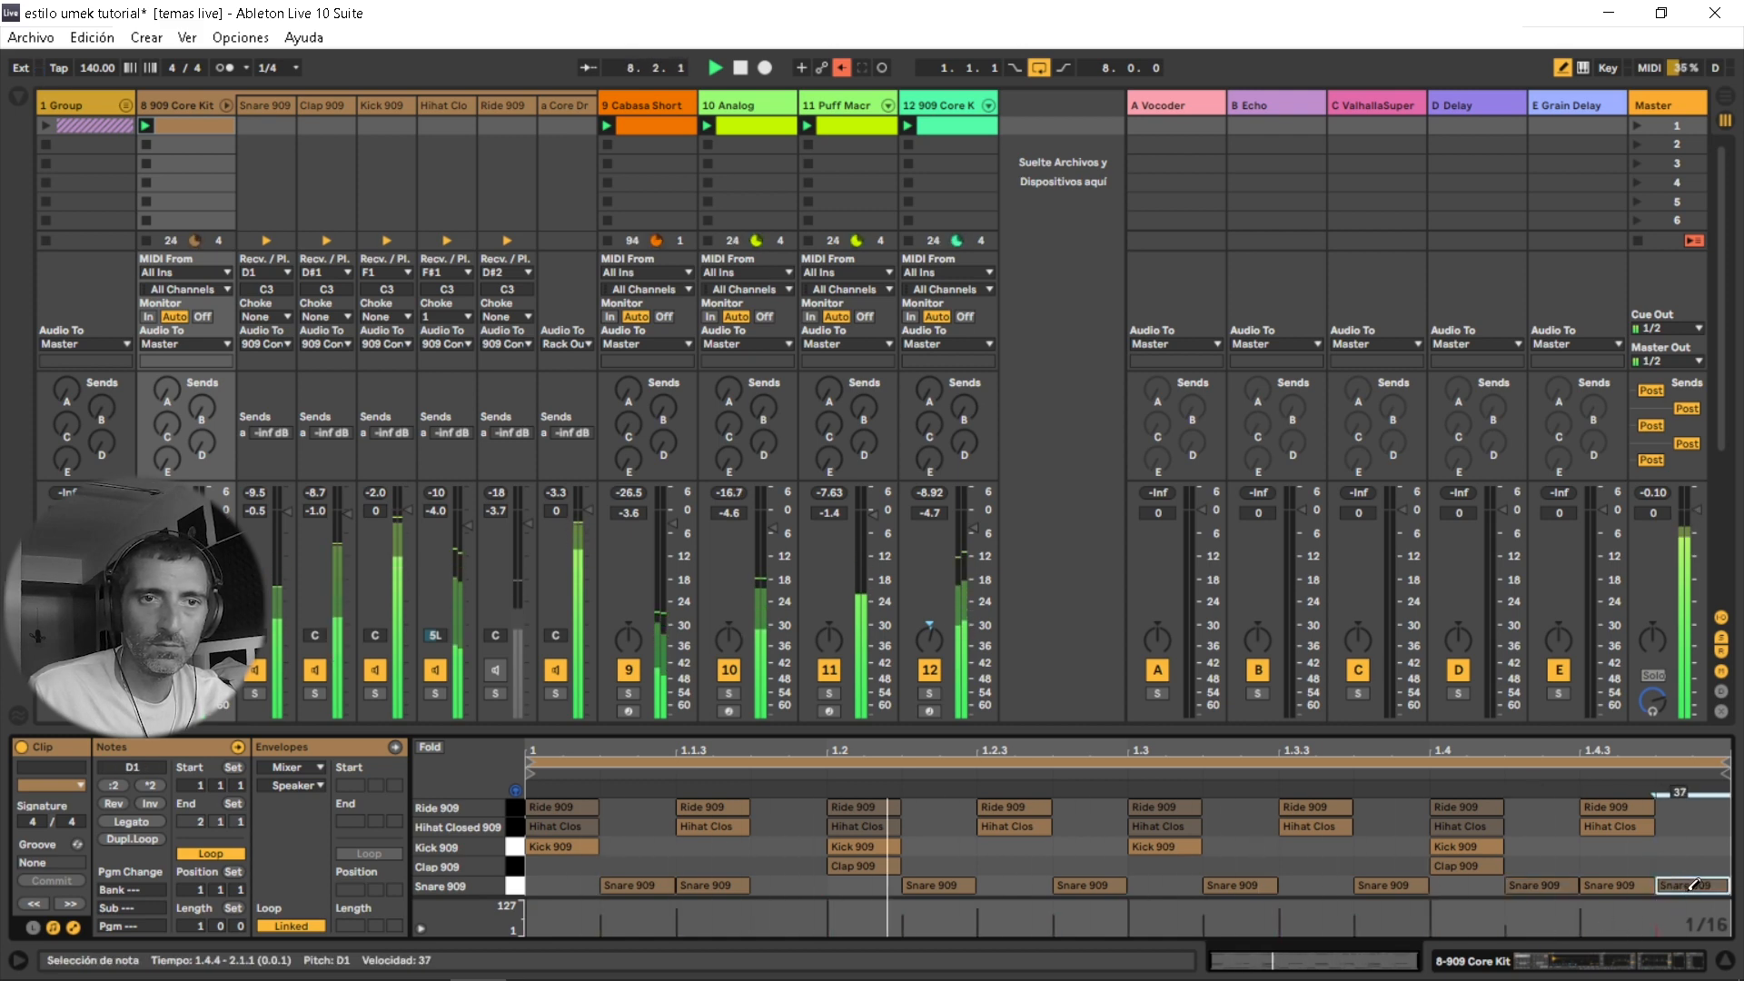
{"action": "left_click", "coordinate": [1623, 883]}
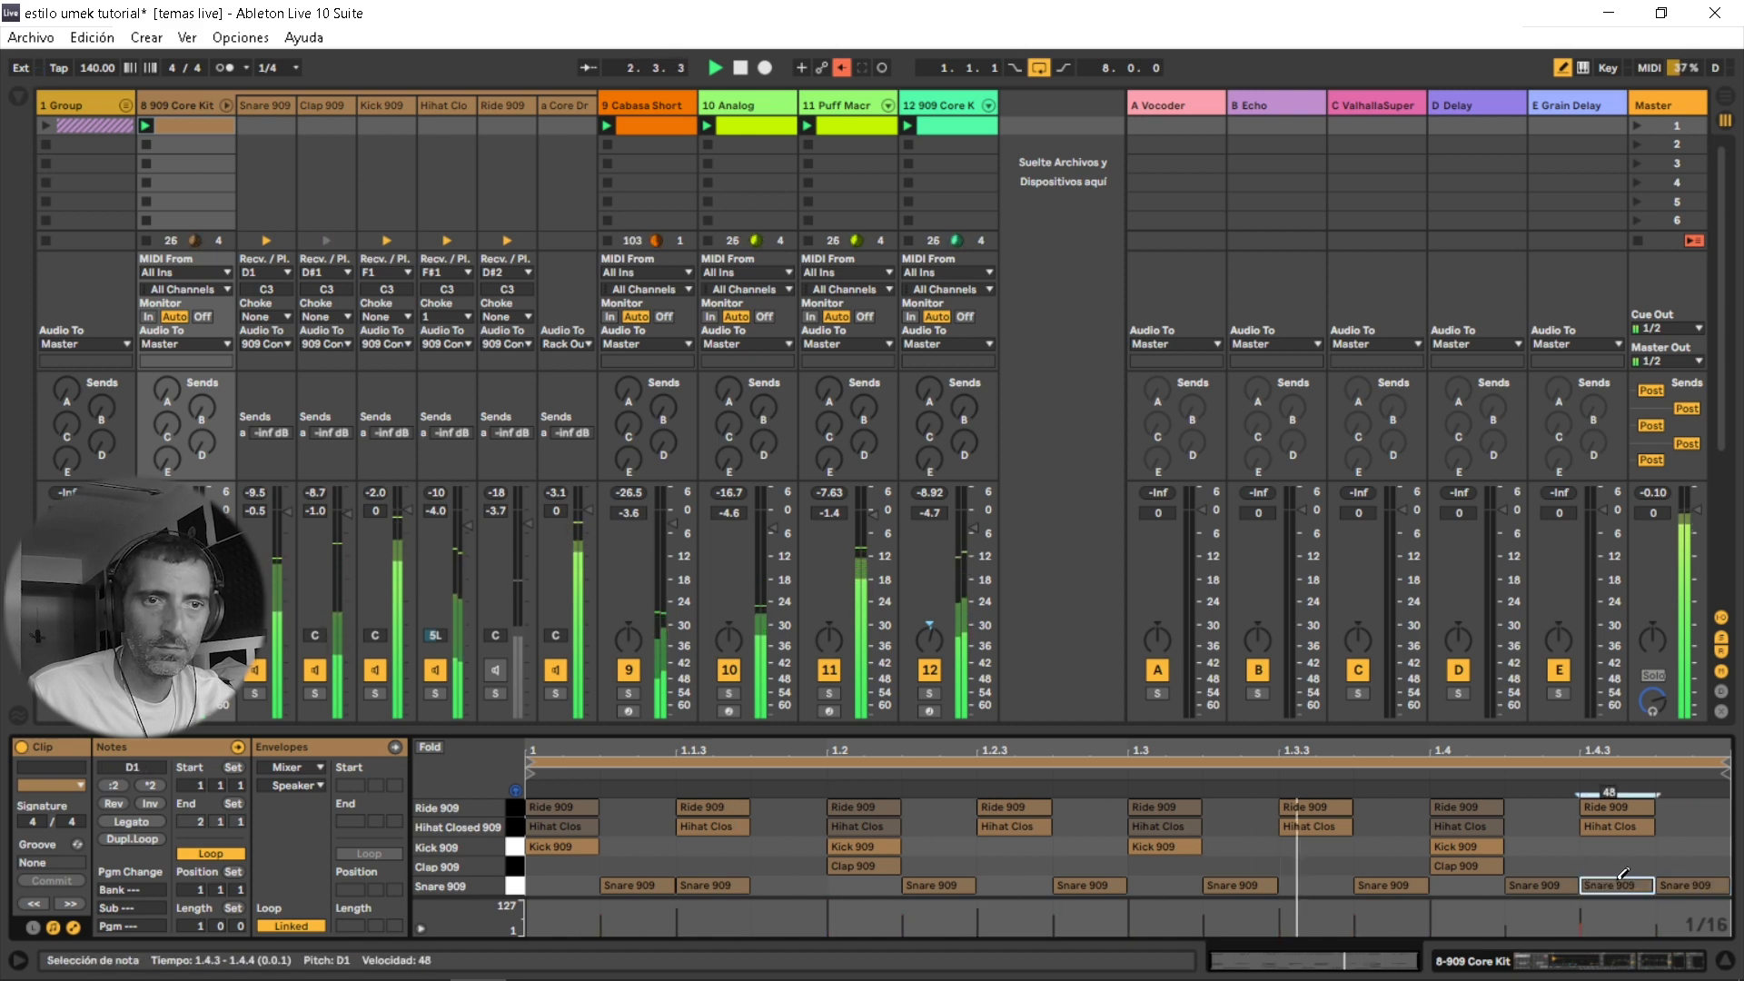
{"action": "left_click", "coordinate": [1623, 885]}
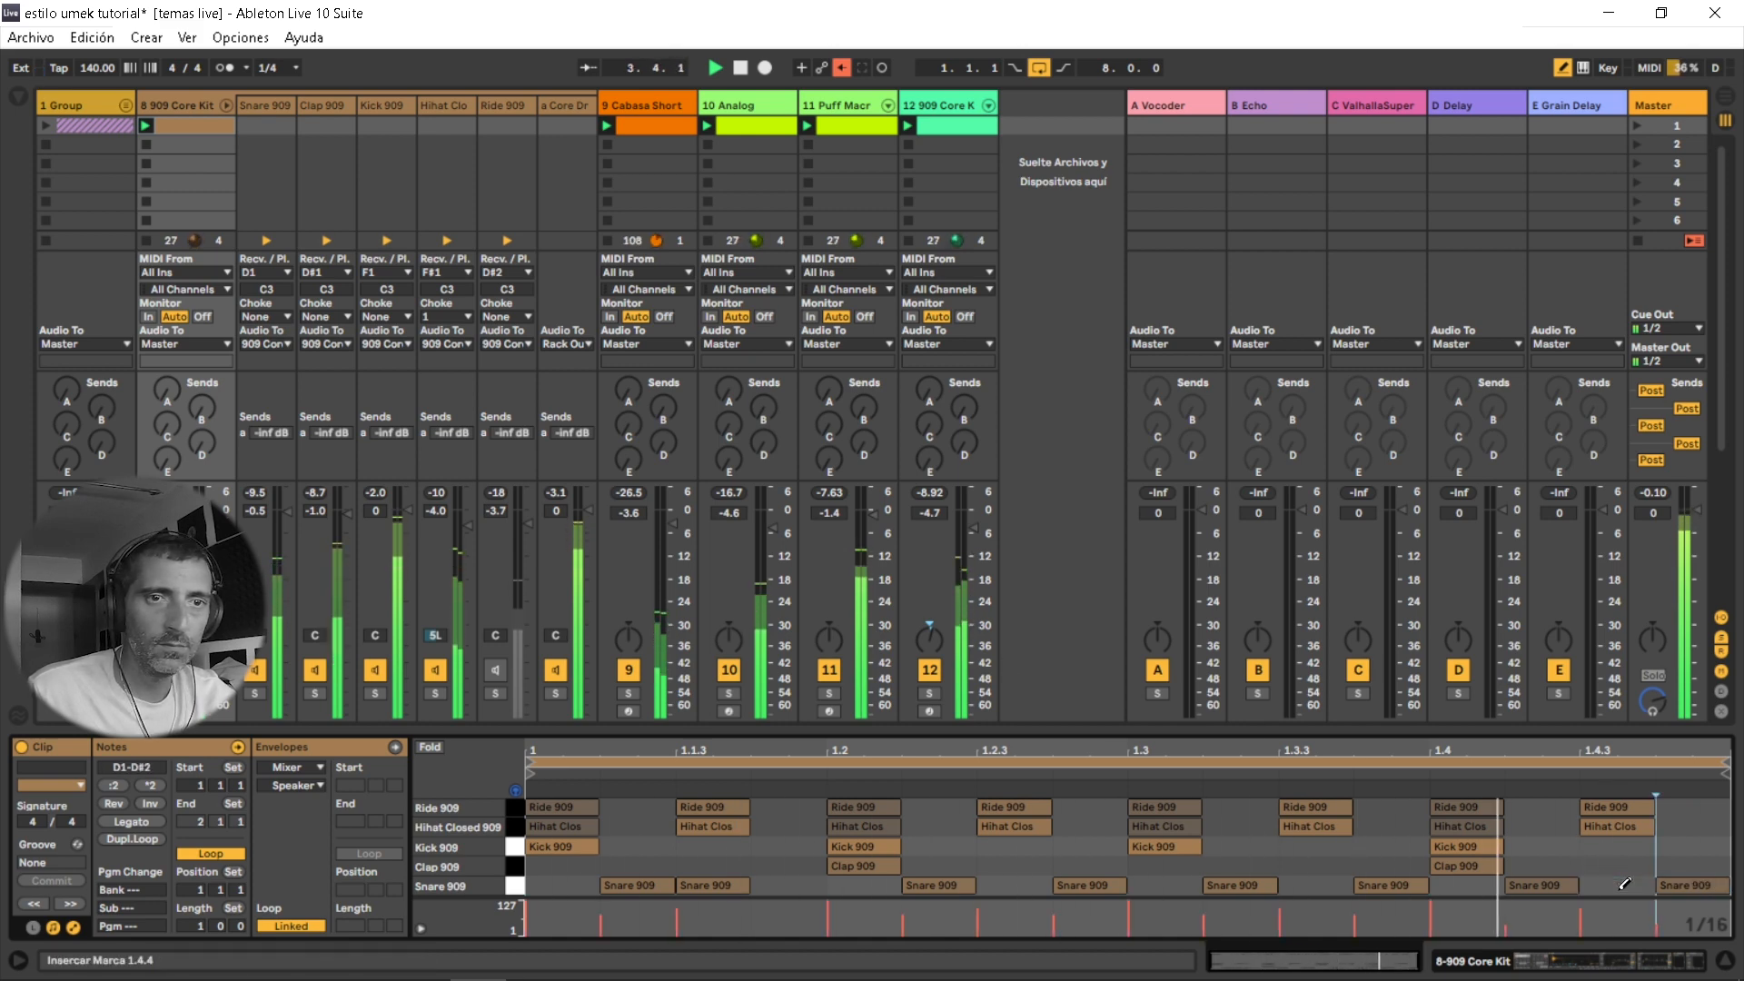
{"action": "left_click", "coordinate": [1622, 885]}
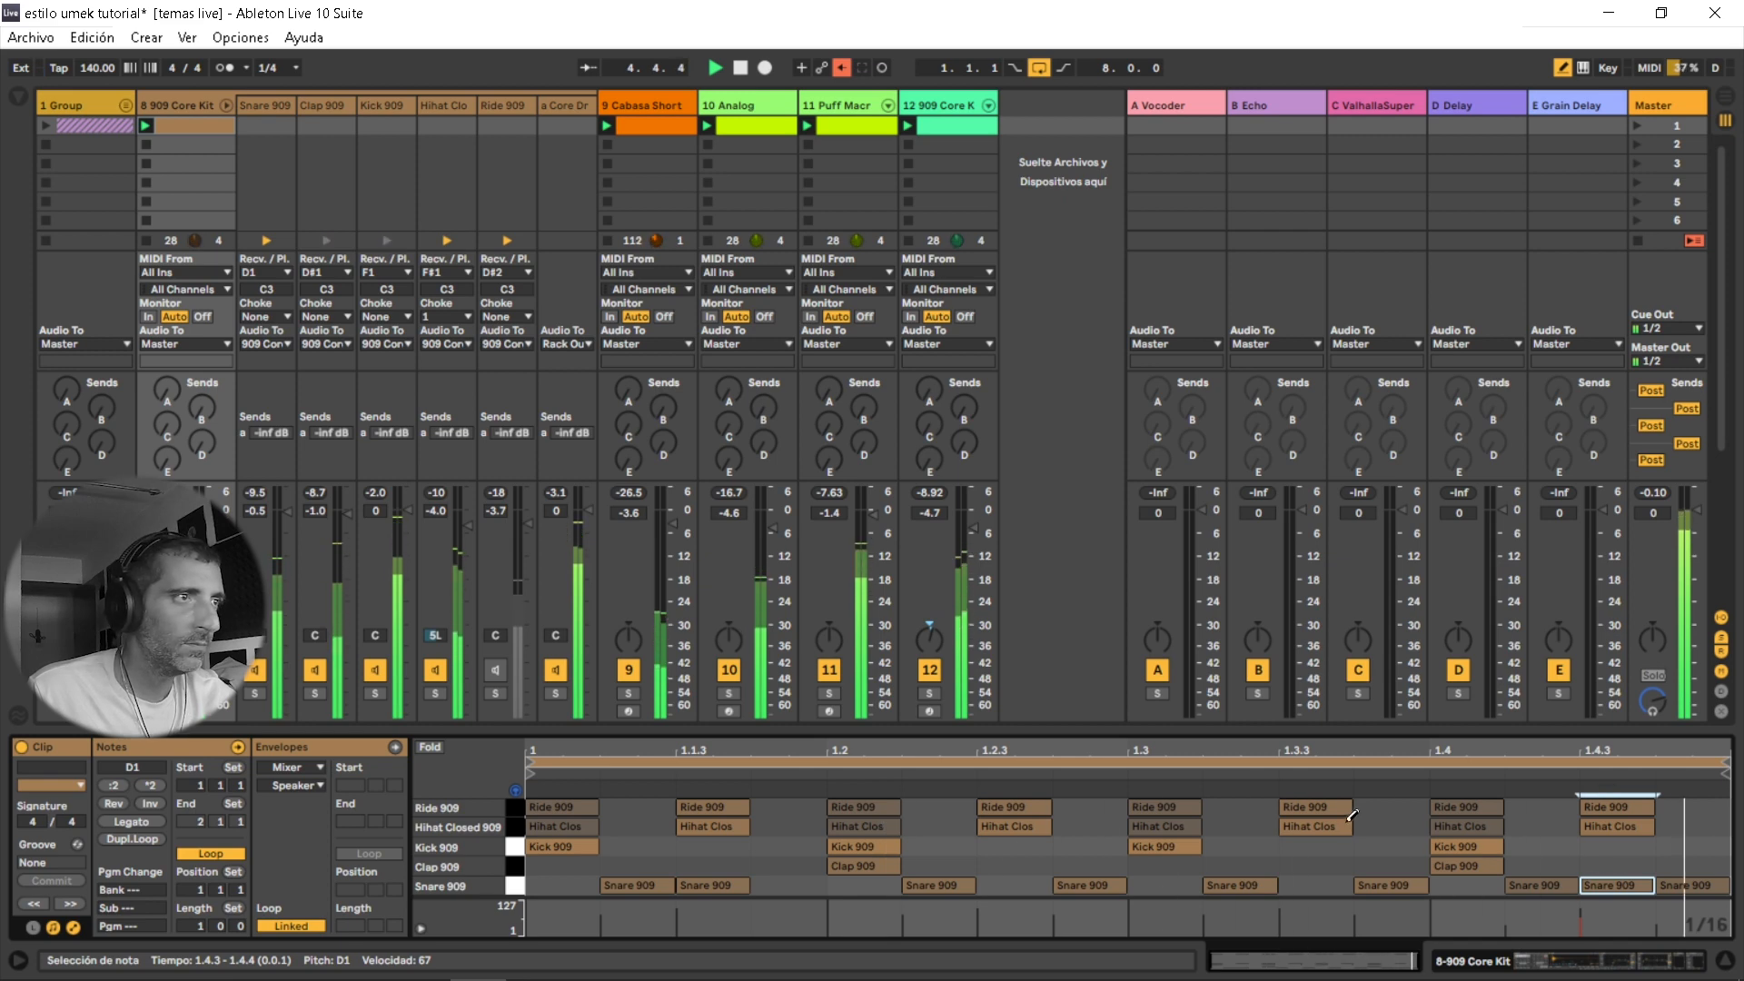
{"action": "left_click", "coordinate": [1560, 65]}
Audition the mix with the Ride 909 chain unmuted, and mute the chain again.
{"action": "left_click", "coordinate": [496, 669]}
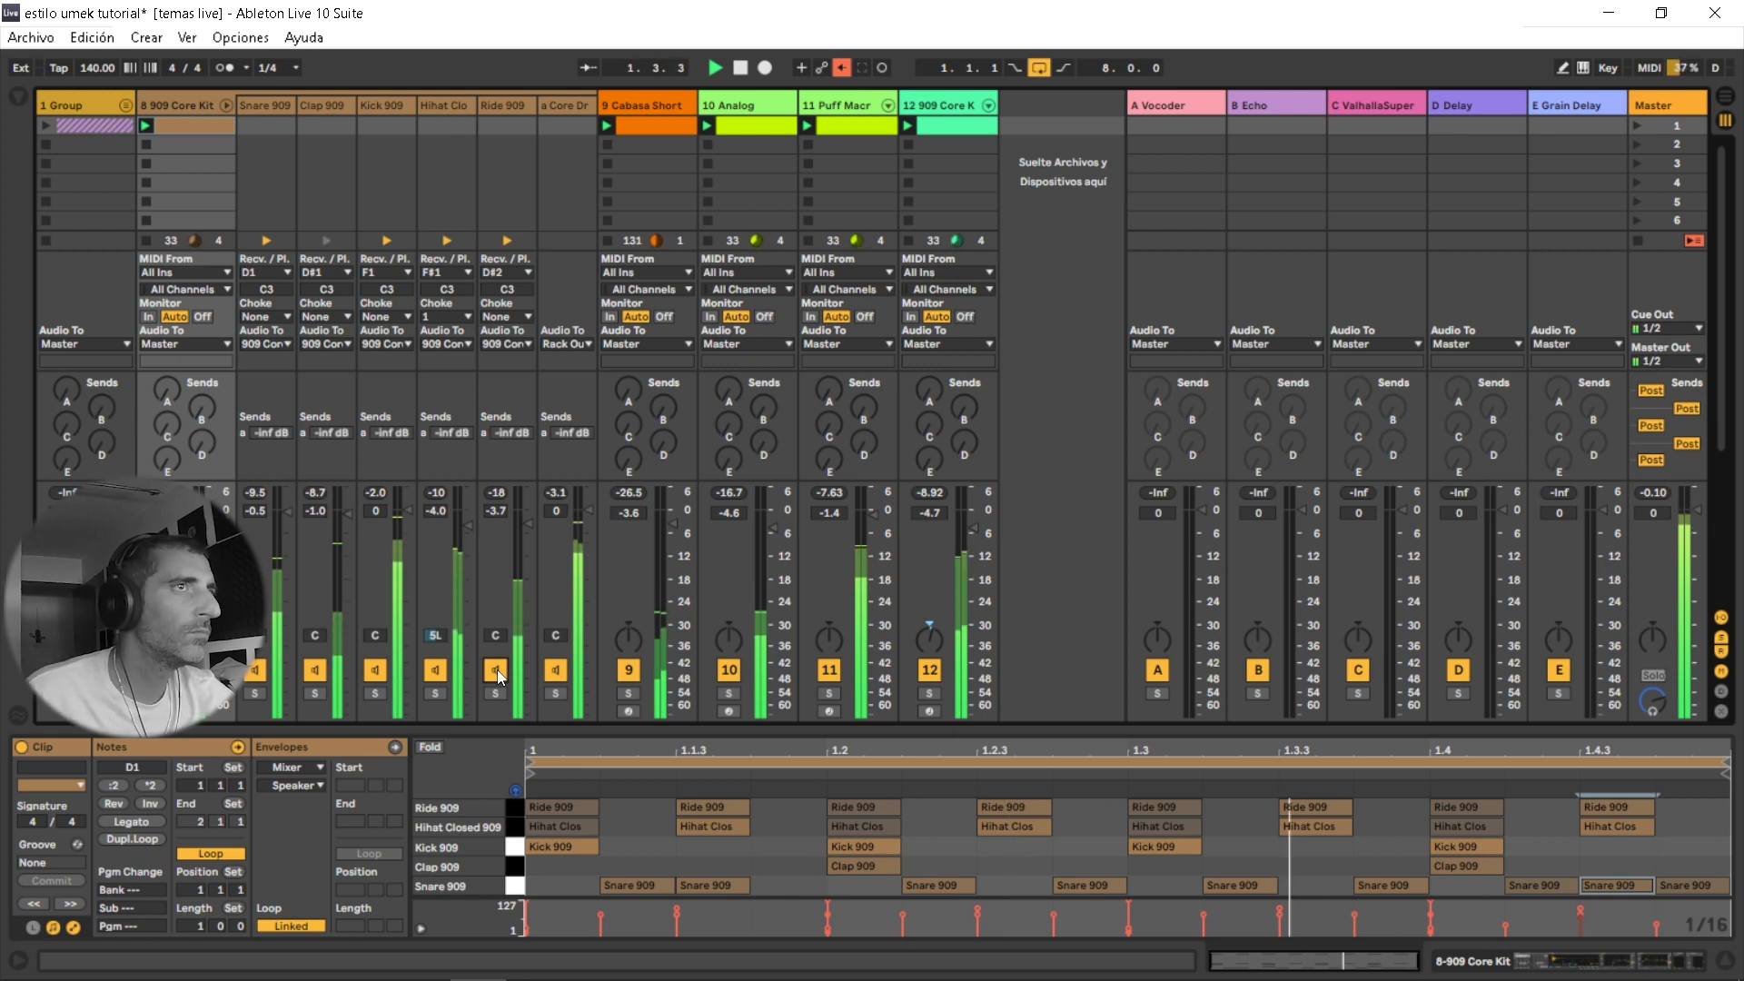
{"action": "left_click", "coordinate": [496, 669]}
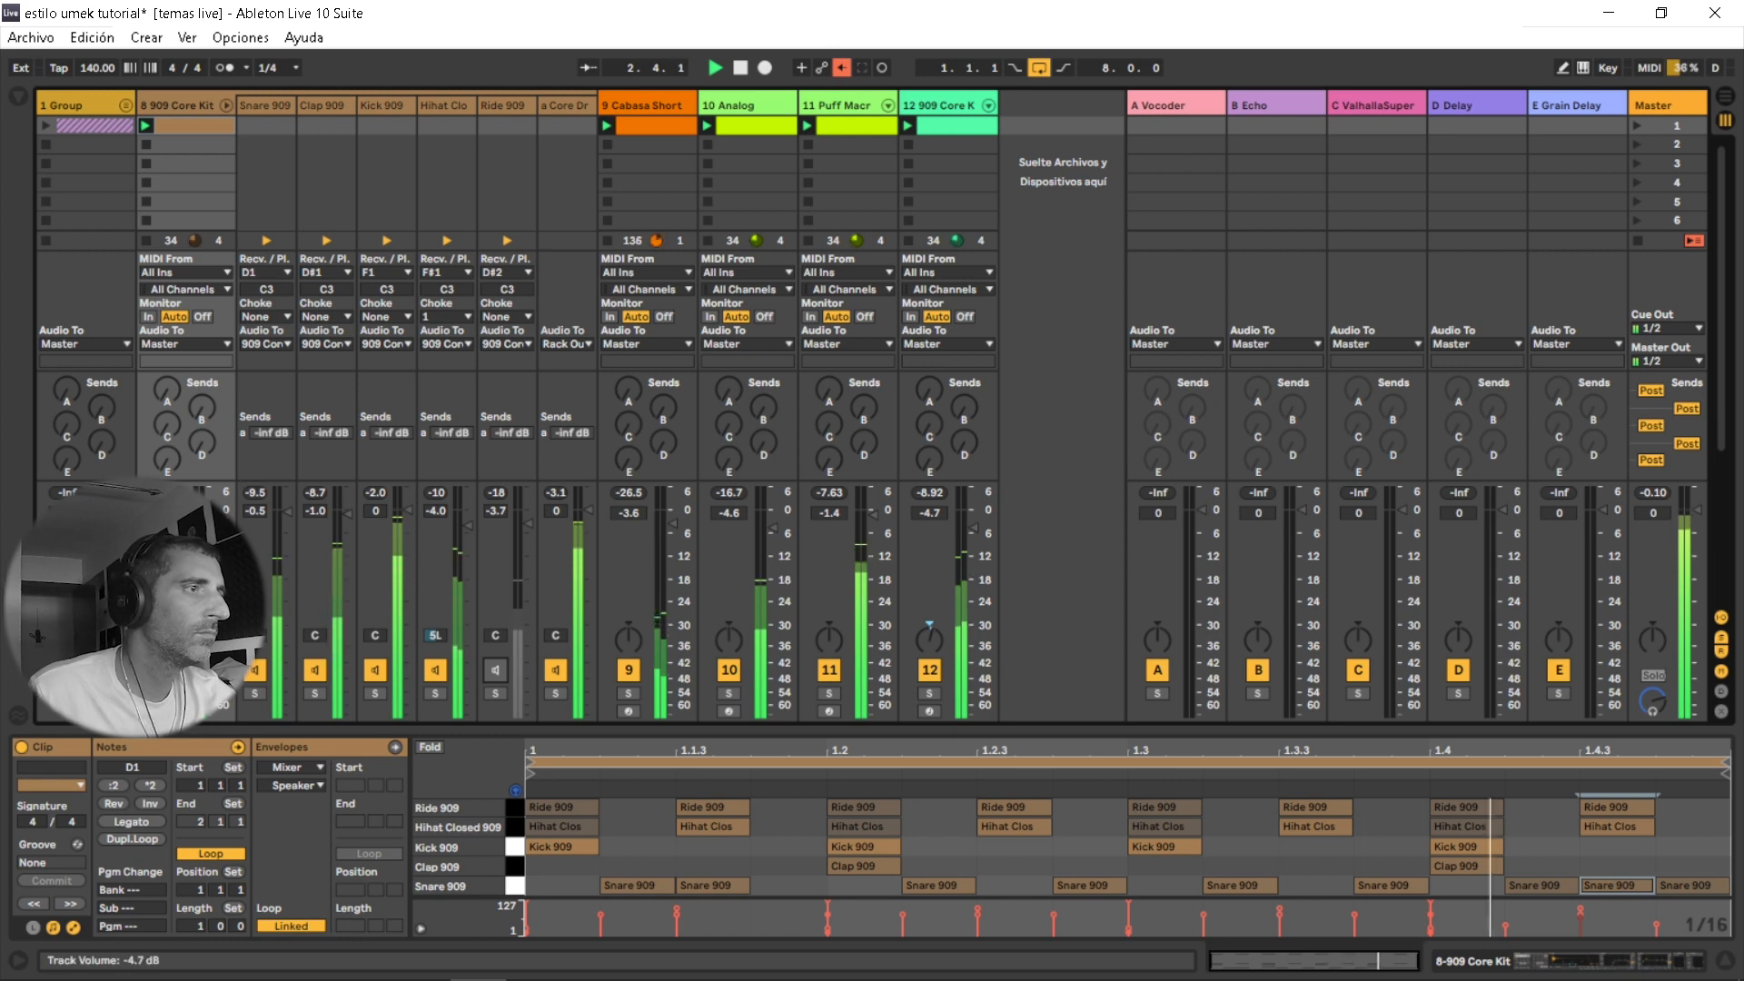
Mute the Snare 909 chain, try track 11's volume at -3.6 dB and undo that volume change.
{"action": "left_click", "coordinate": [255, 669]}
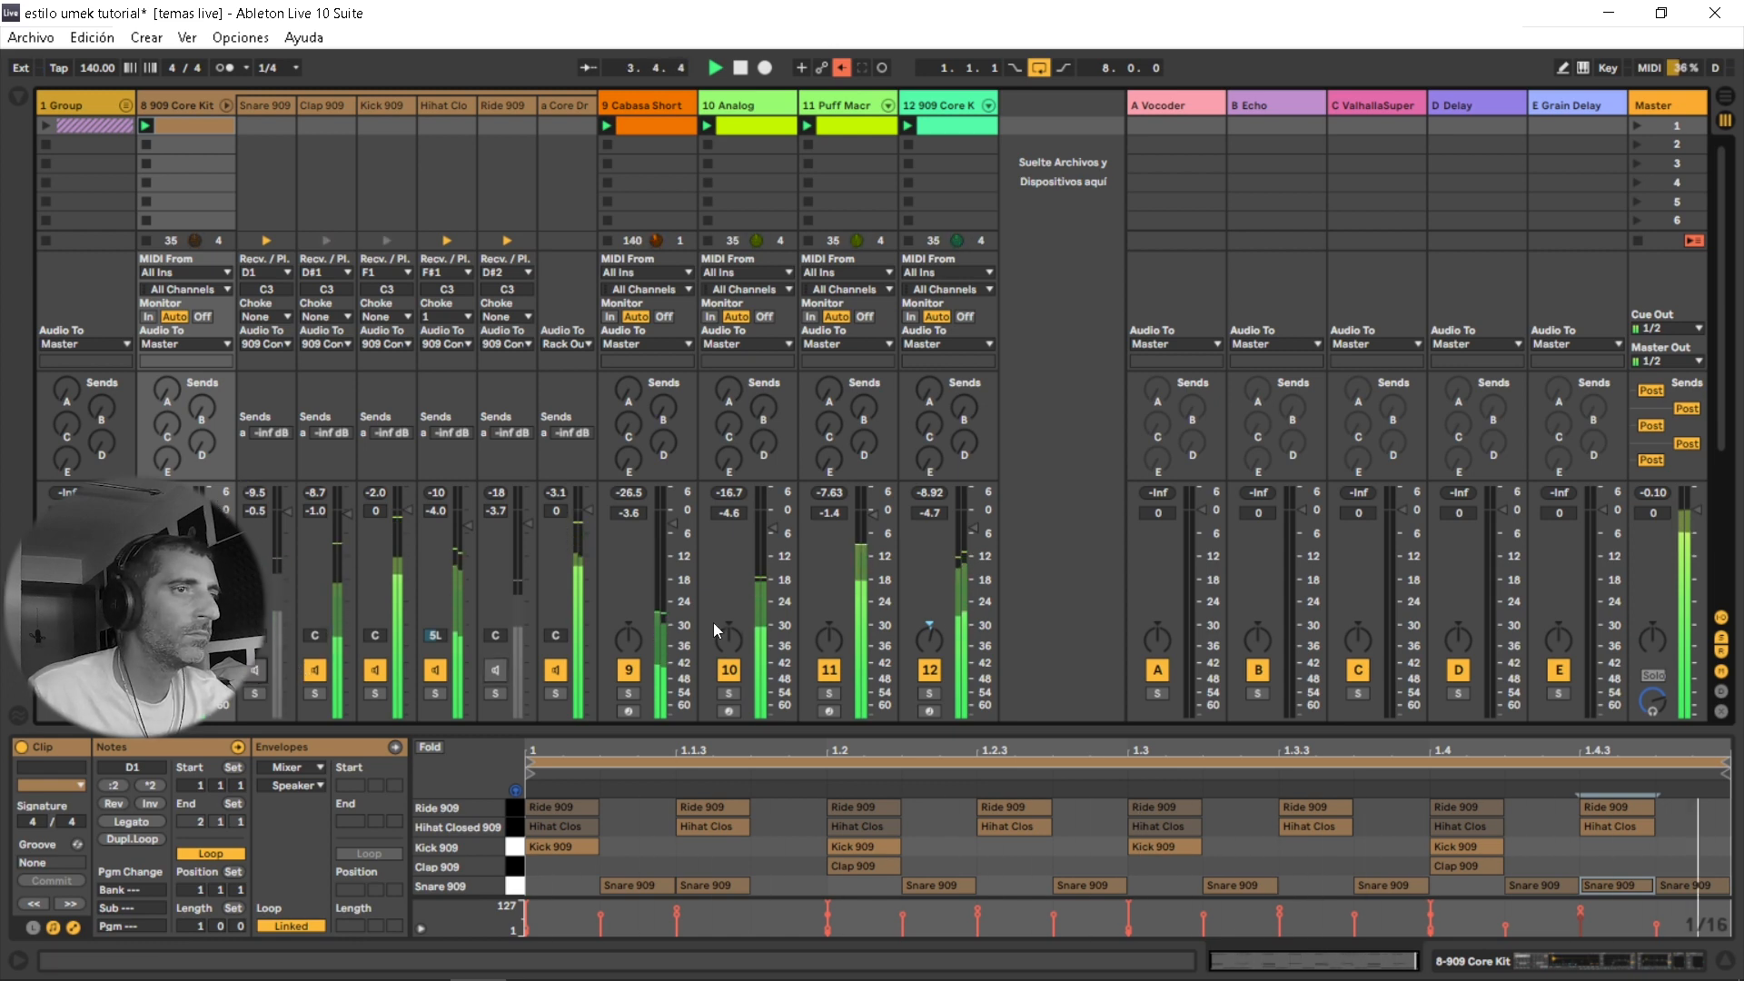
{"action": "left_click_drag", "start_coordinate": [873, 515], "coordinate": [873, 525]}
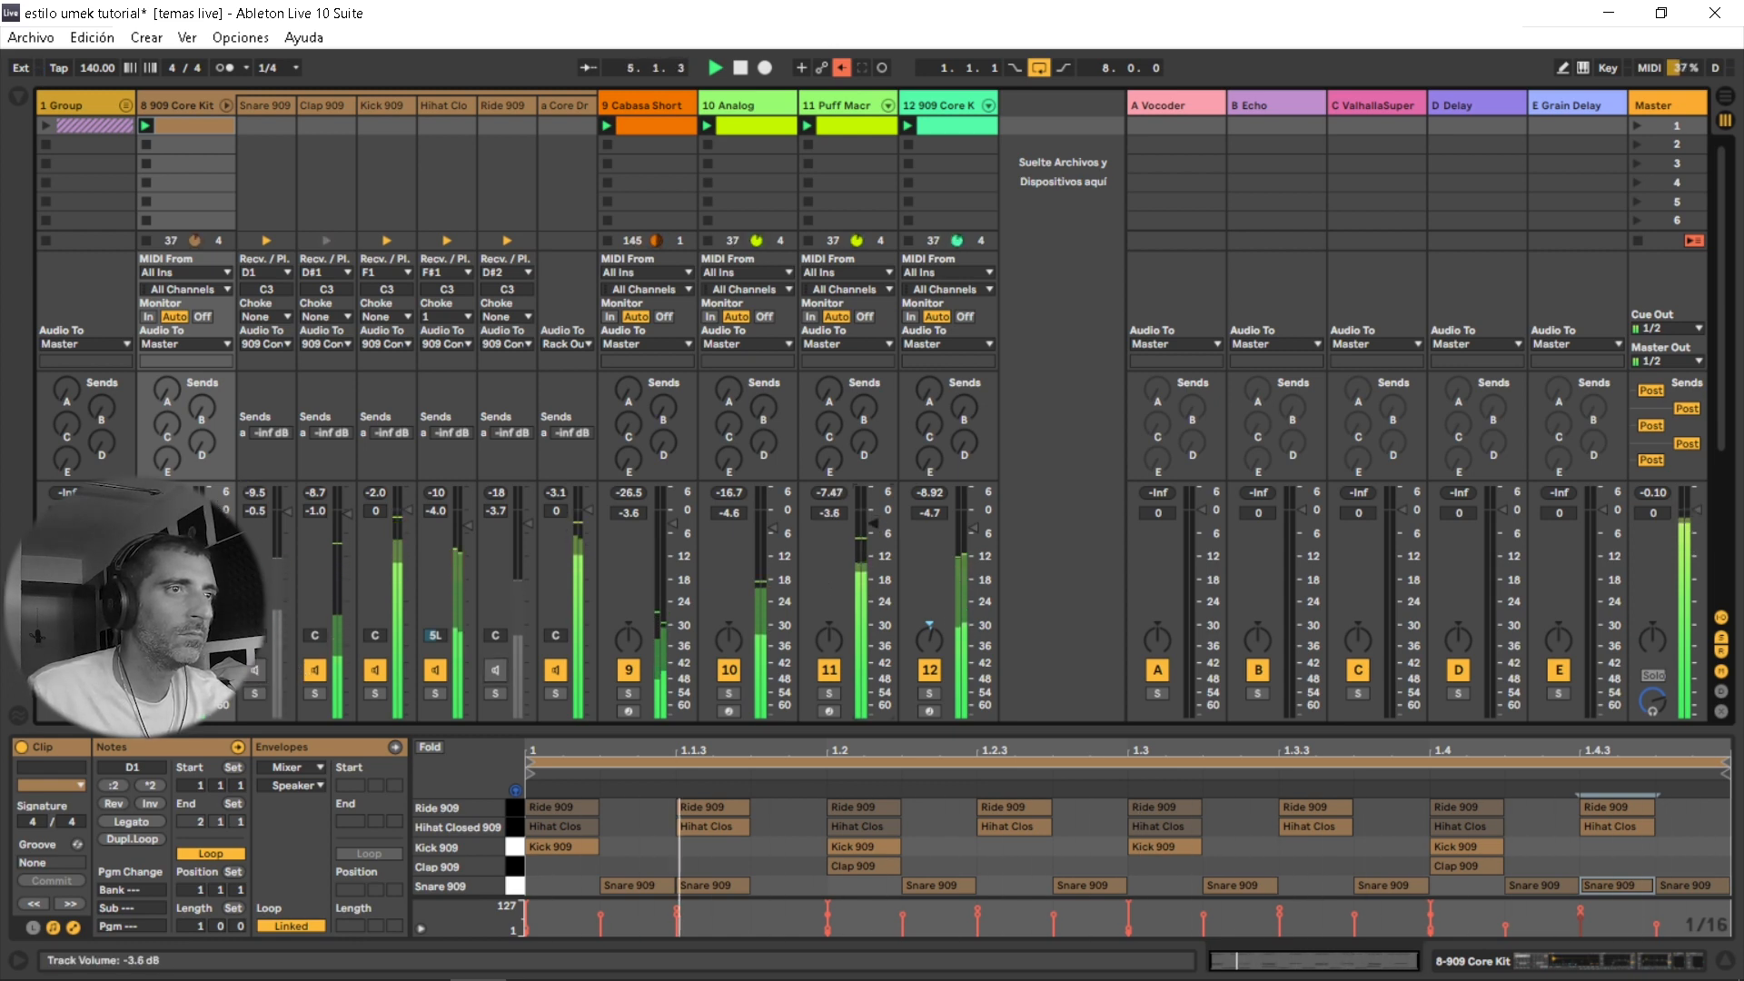
{"action": "key", "text": "ctrl+z"}
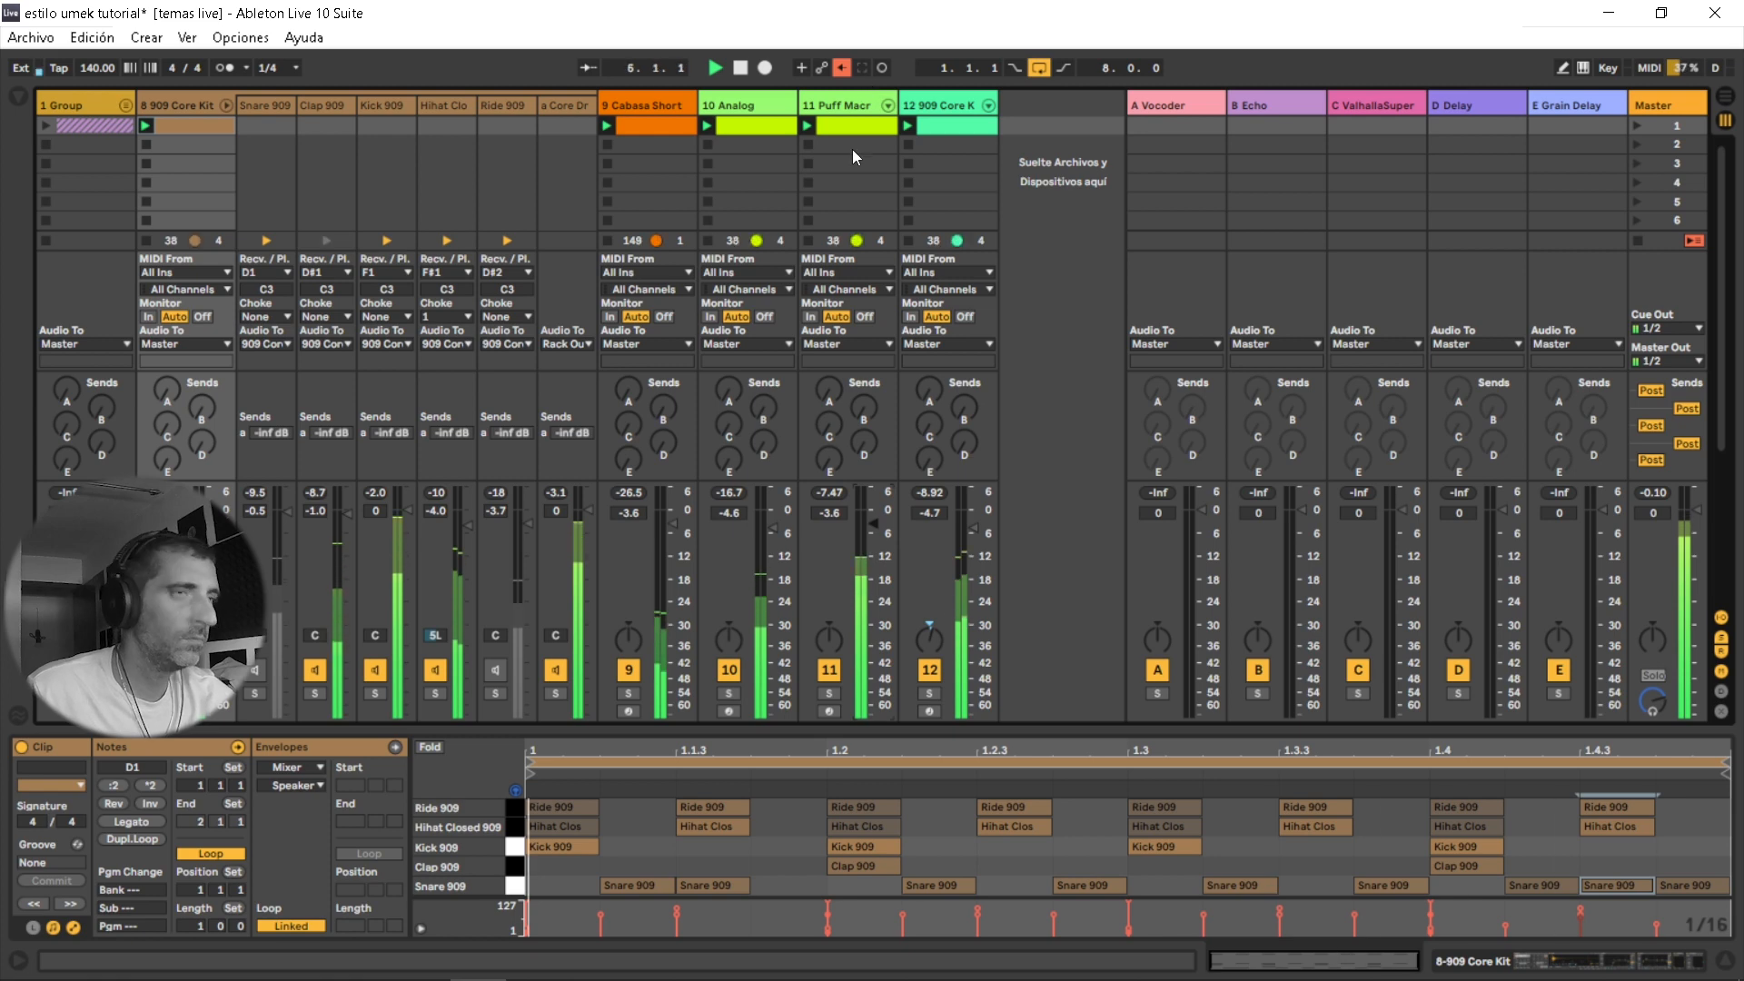
Set track 12's Hihat Open 909 decay to 1.99 s and sustain to -21 dB, and lower the track volume to -5.8 dB.
{"action": "double_click", "coordinate": [940, 102]}
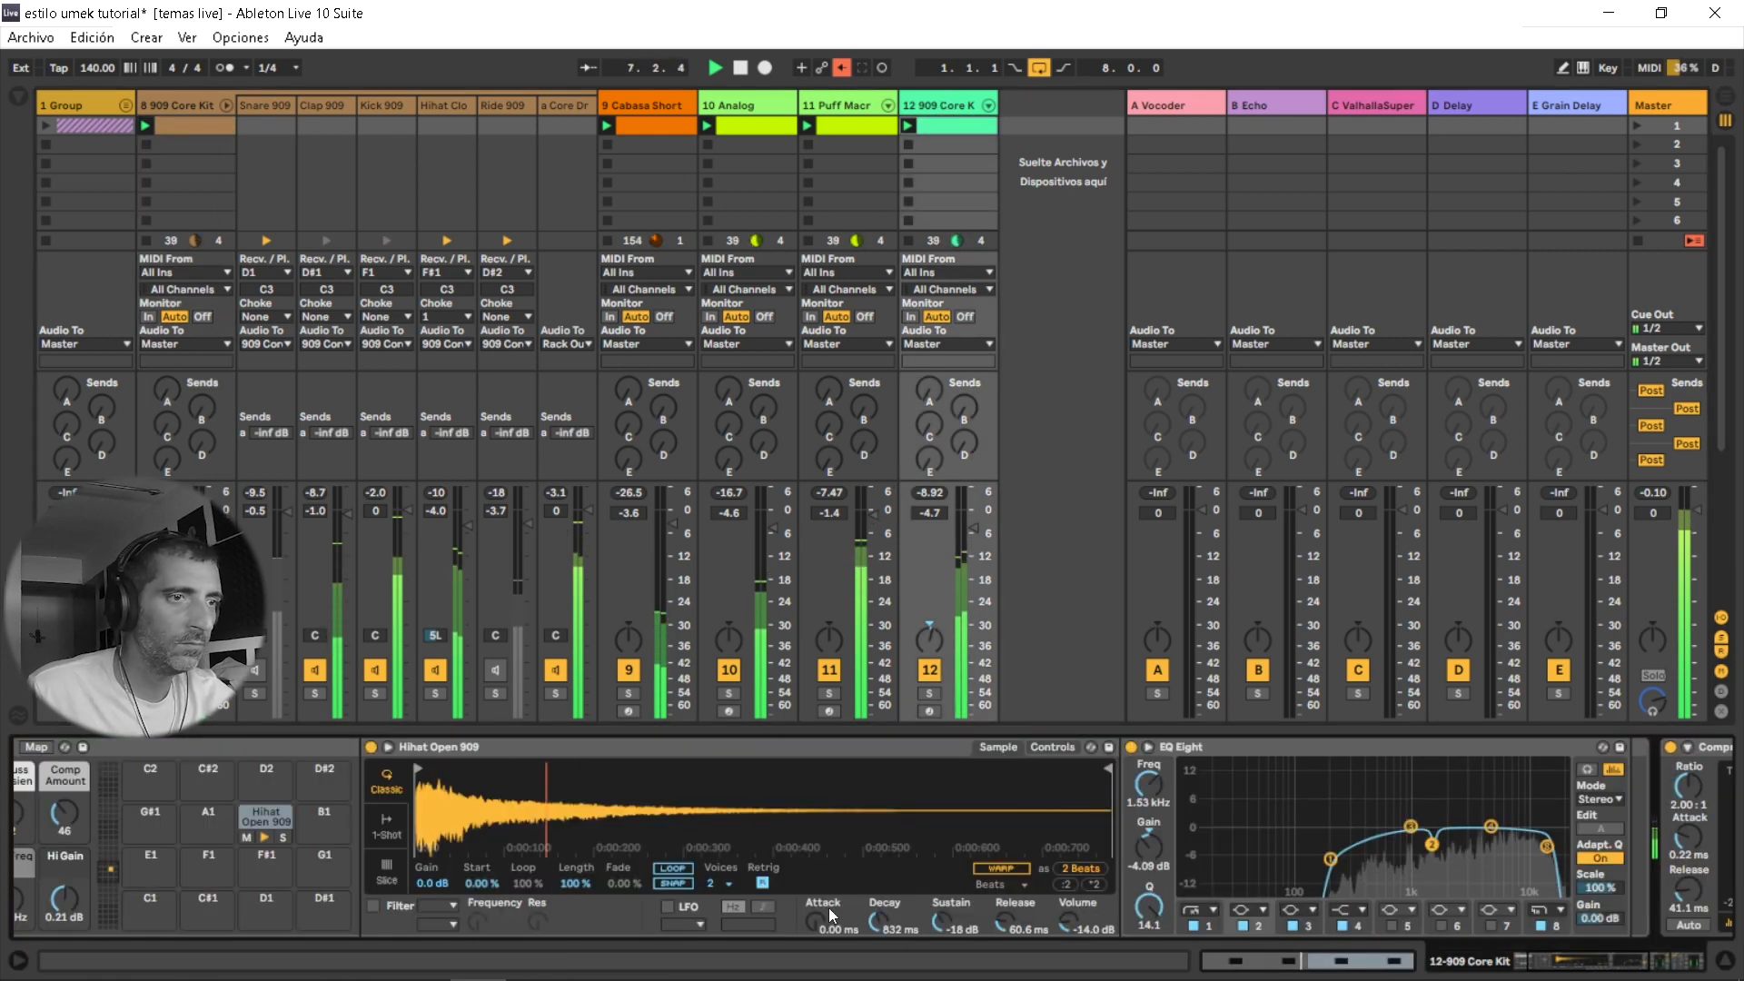
{"action": "left_click_drag", "start_coordinate": [883, 923], "coordinate": [883, 871]}
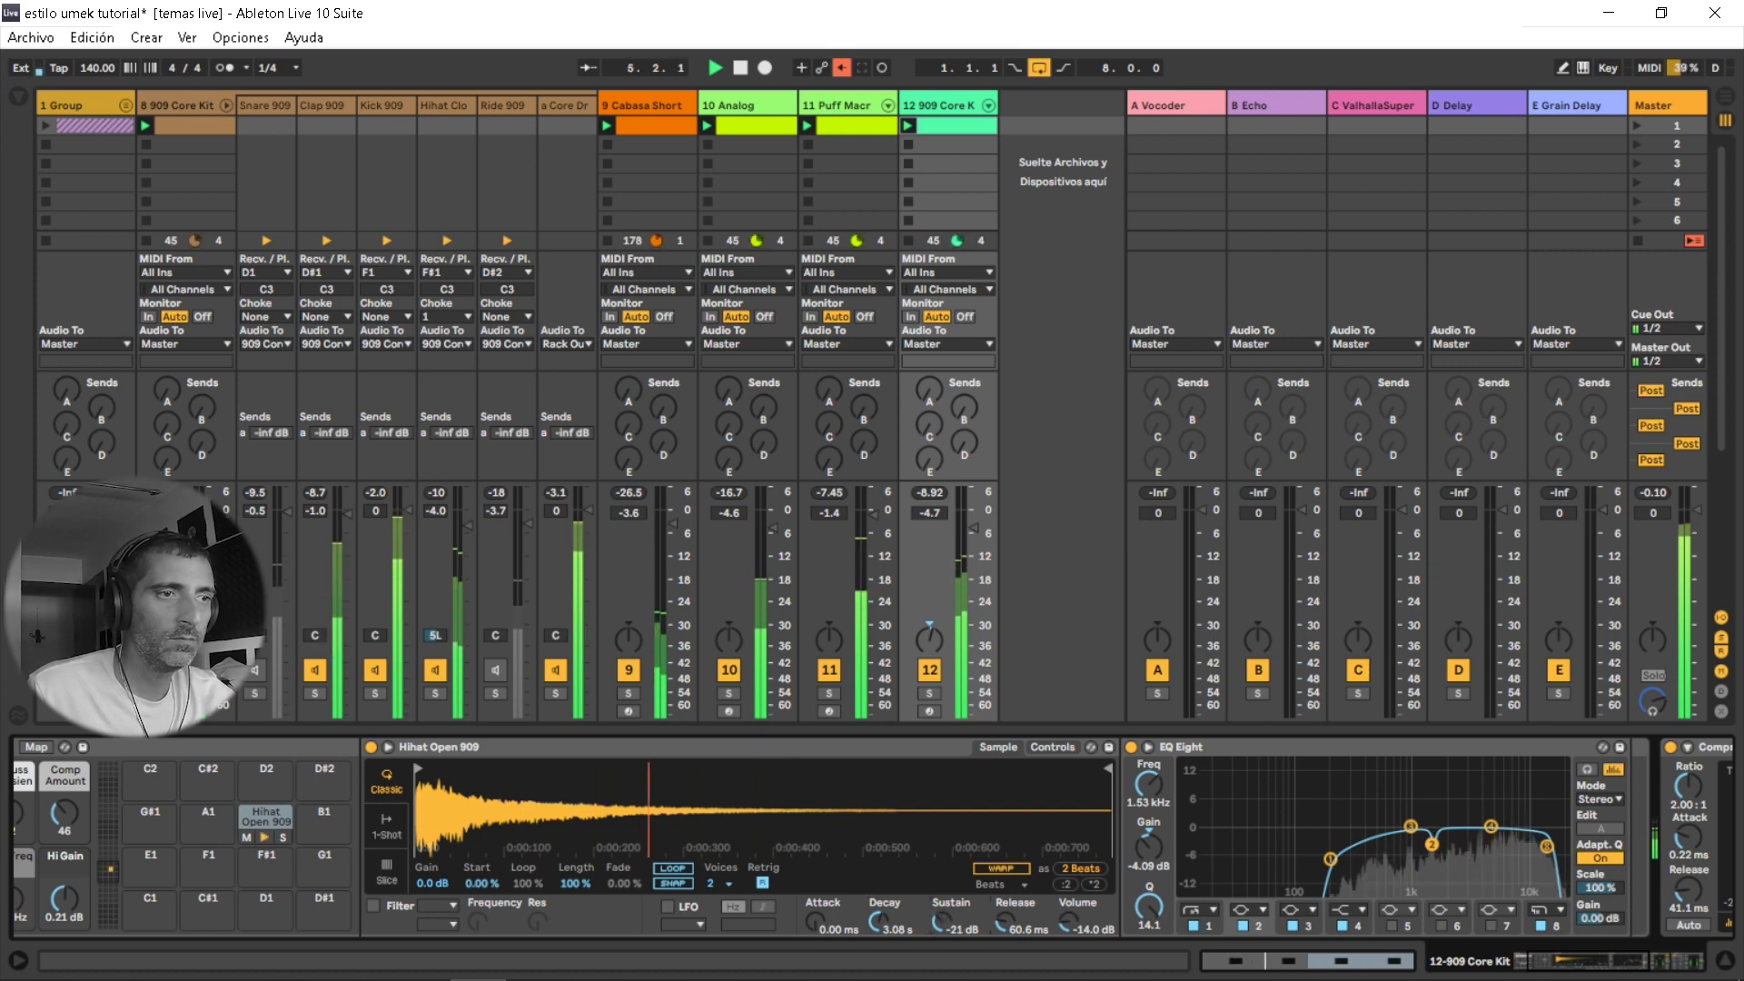
{"action": "left_click_drag", "start_coordinate": [974, 527], "coordinate": [976, 533]}
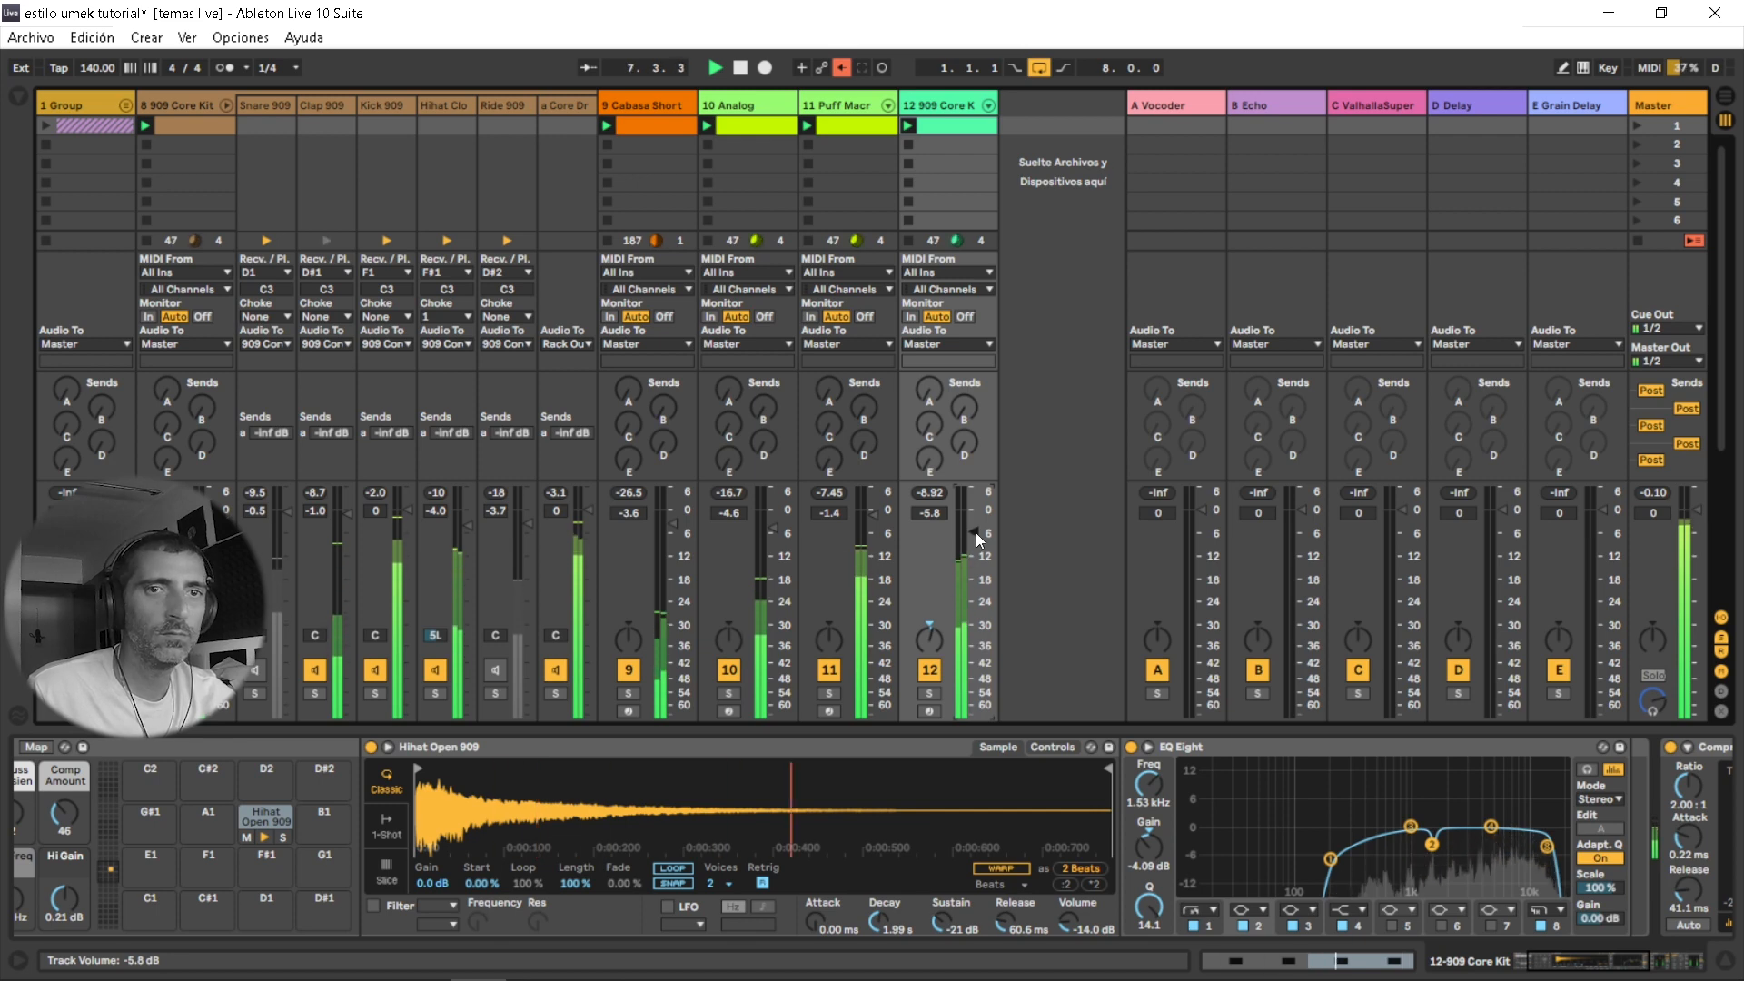
Mute track 12, raise the Clap 909 chain's volume to 0 dB and stop playback.
{"action": "left_click", "coordinate": [928, 672]}
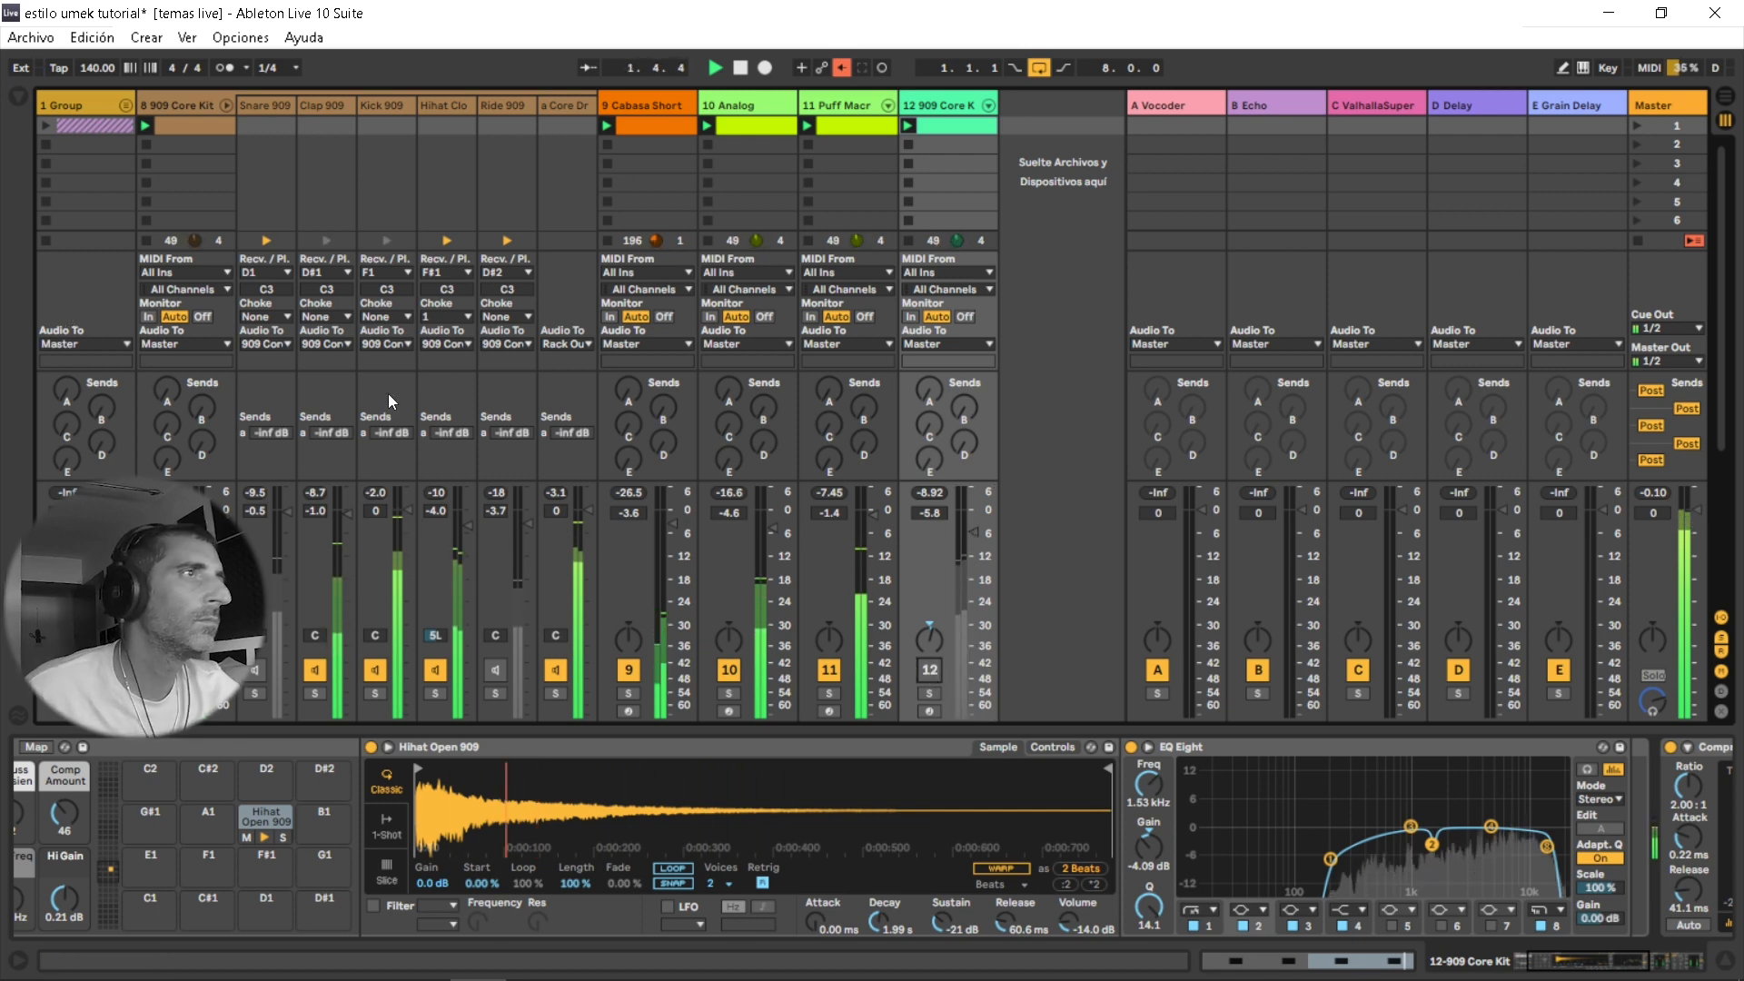
{"action": "left_click_drag", "start_coordinate": [328, 549], "coordinate": [335, 505]}
{"action": "key", "text": "space"}
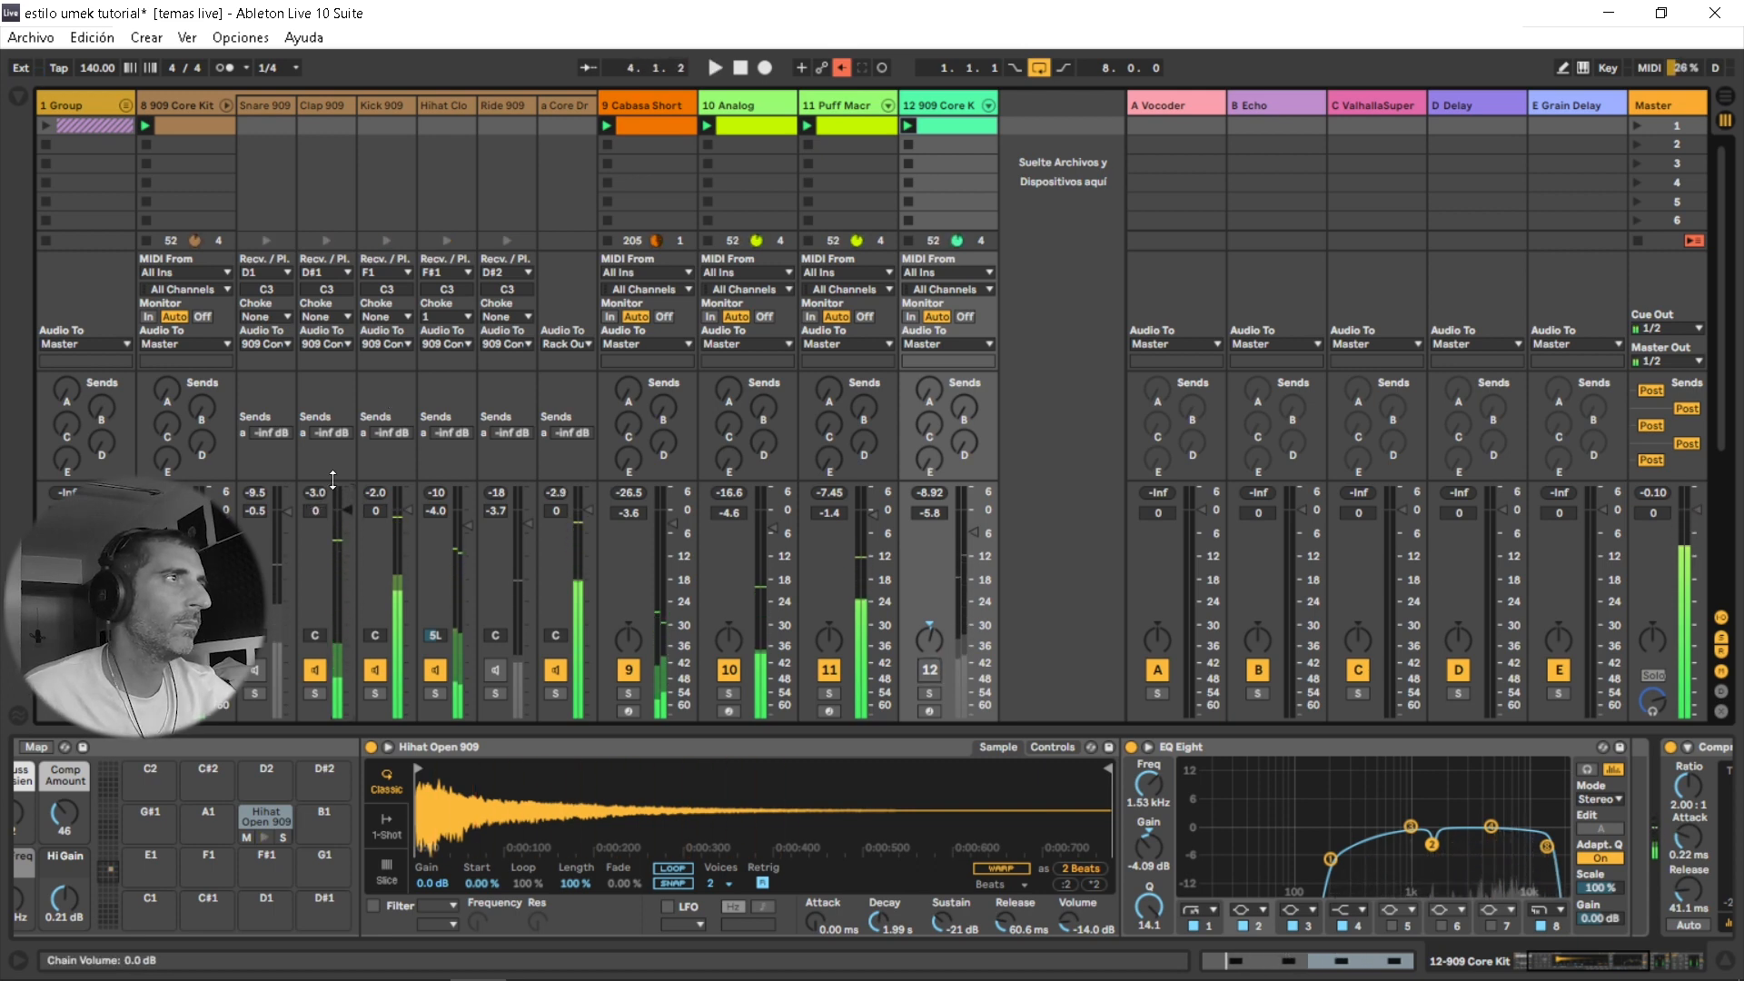